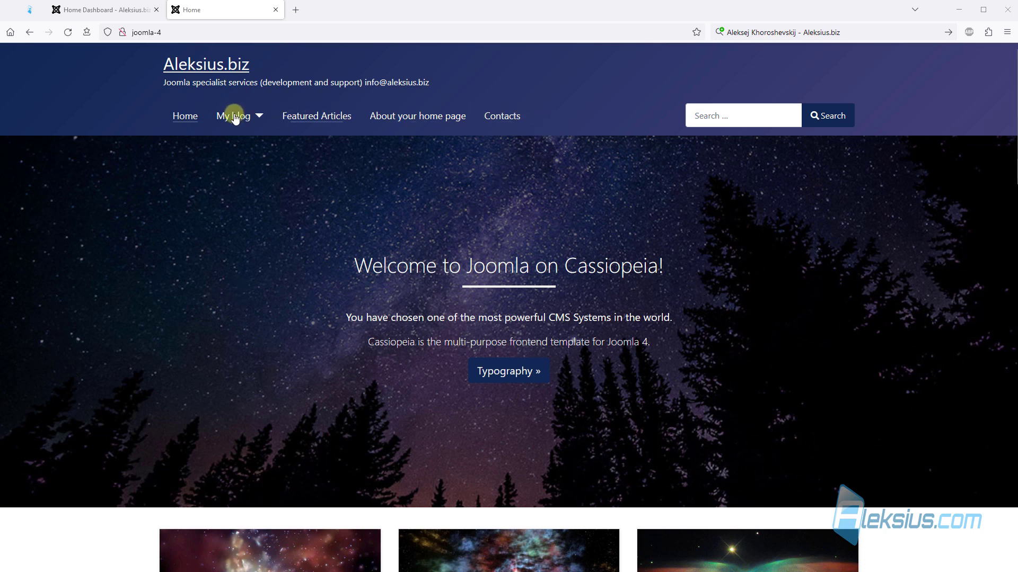
- Switch to the administrator dashboard and open the item list of the Main Menu
click(130, 11)
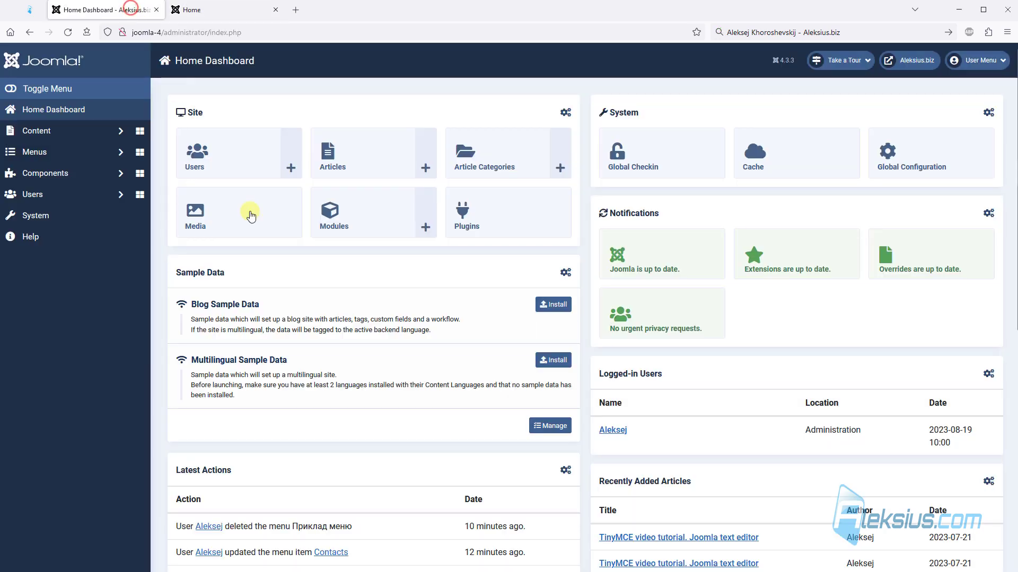
click(108, 151)
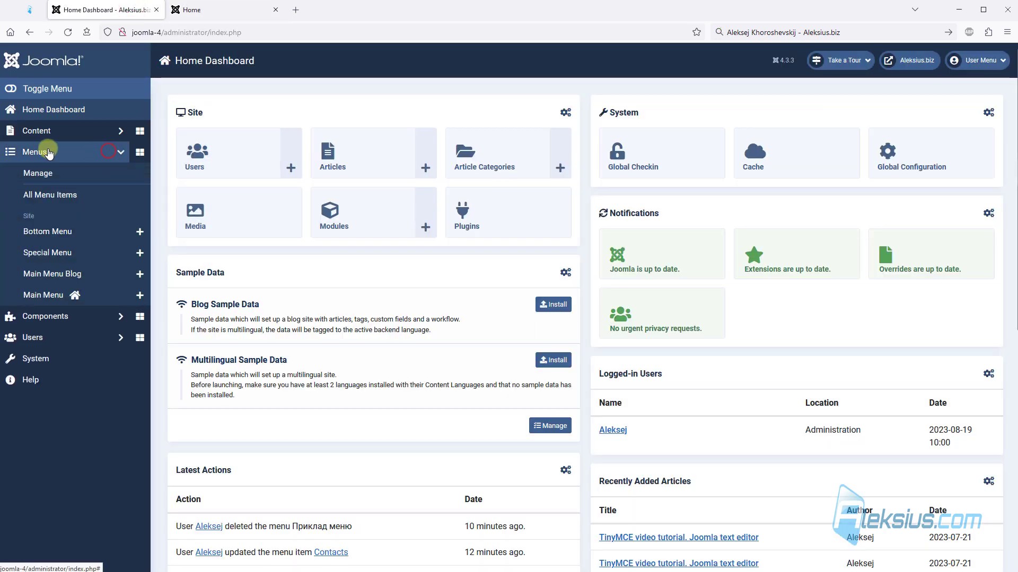
click(47, 300)
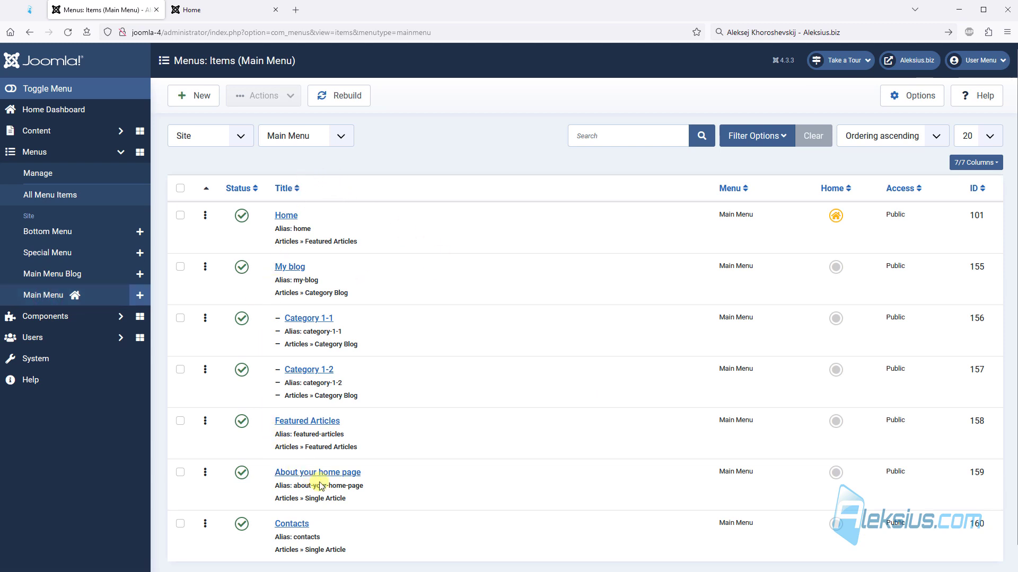
- Compare the site's front-end menu with the Main Menu item list, expanding the My blog submenu on the home page
click(215, 11)
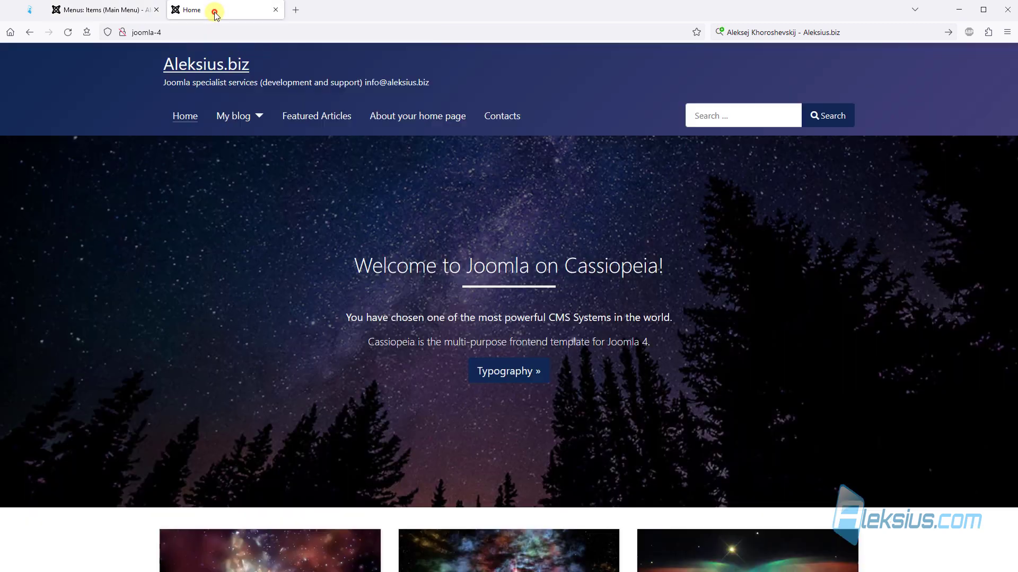
click(259, 119)
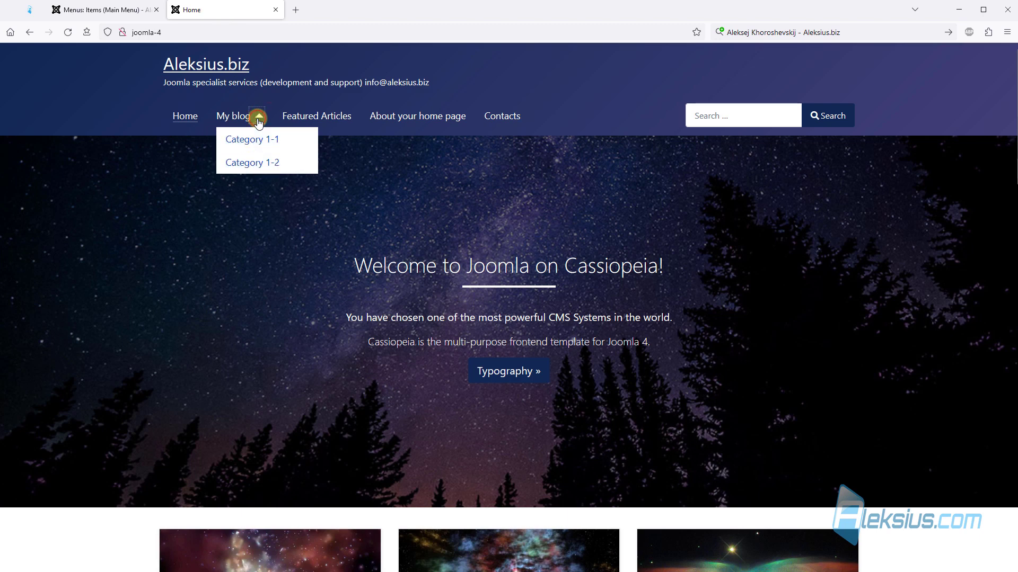
click(103, 6)
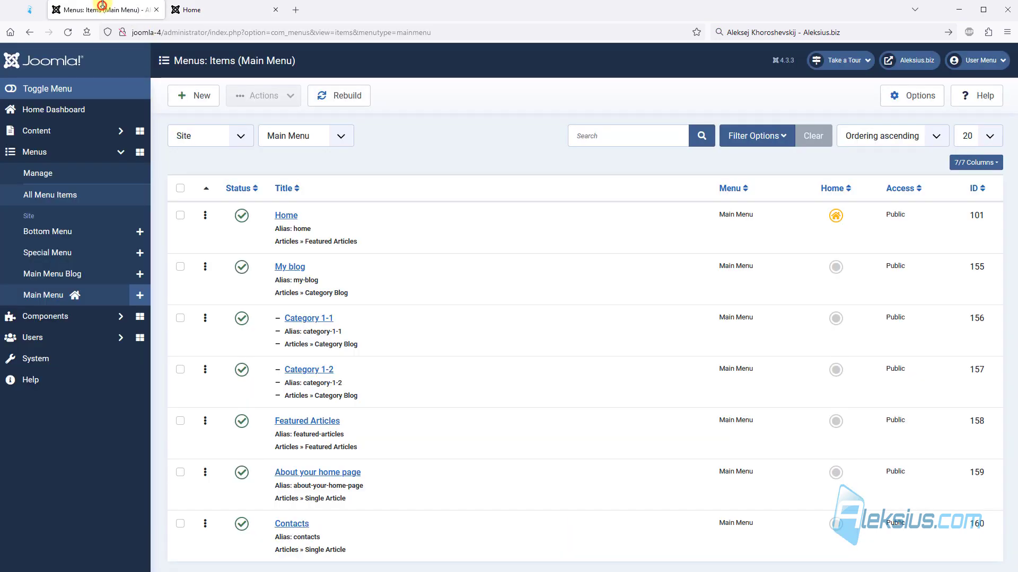
click(419, 141)
- Unpublish the Contacts menu item and check the menu on the site's home page
scroll(255, 378, down, 1)
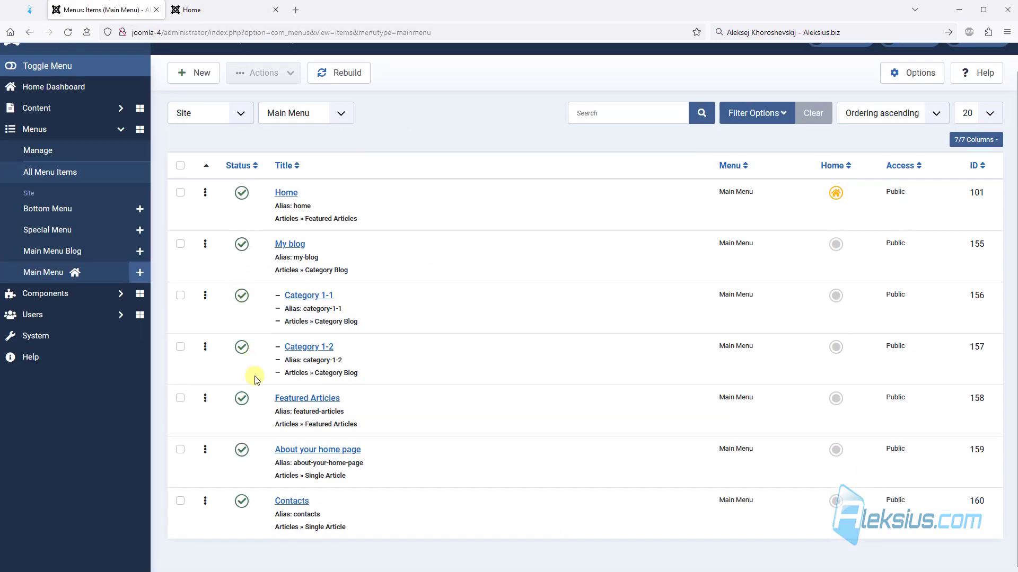
click(242, 501)
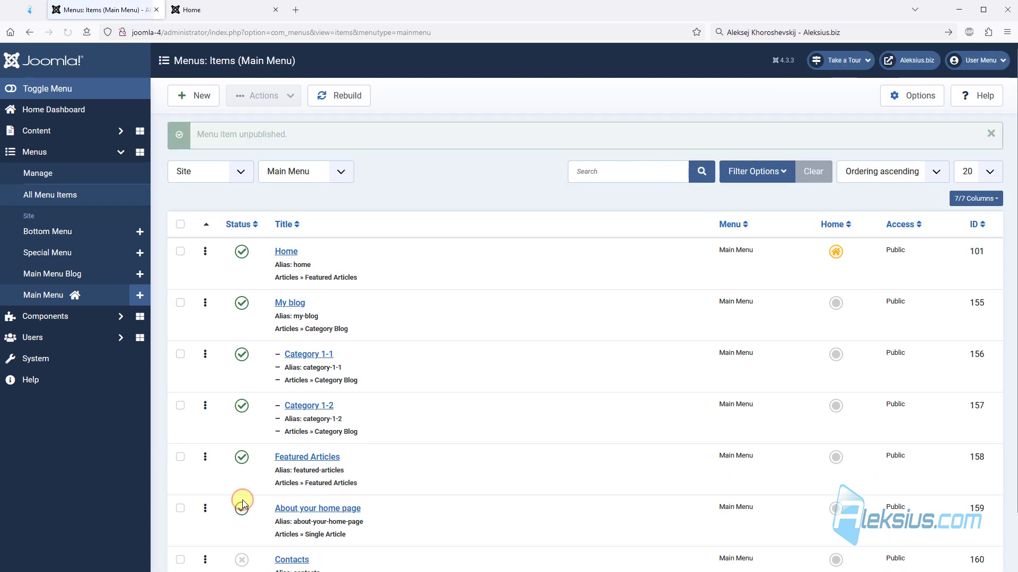
click(216, 11)
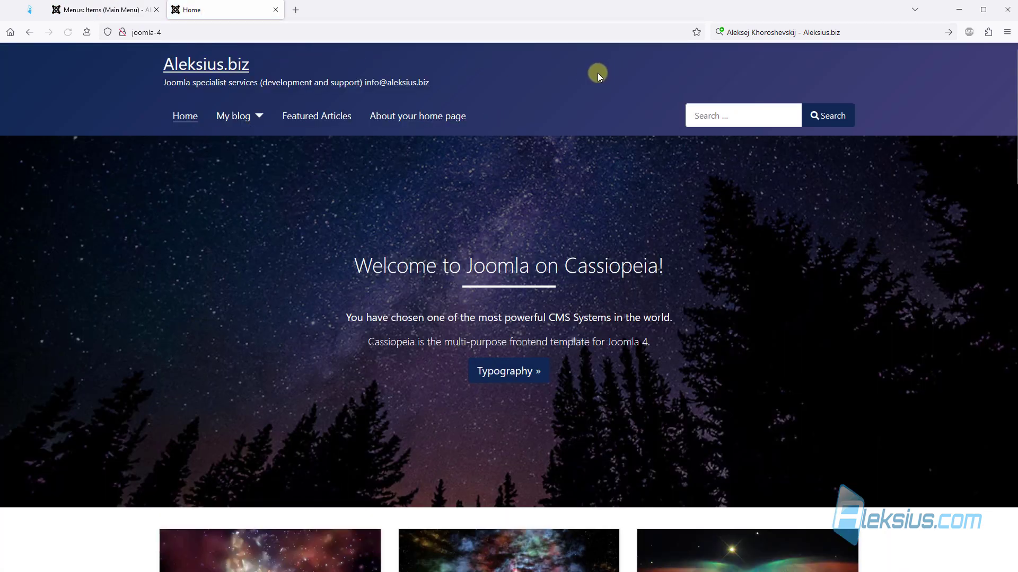
- Publish the Contacts menu item again in the administrator area and check the site's home page
click(114, 10)
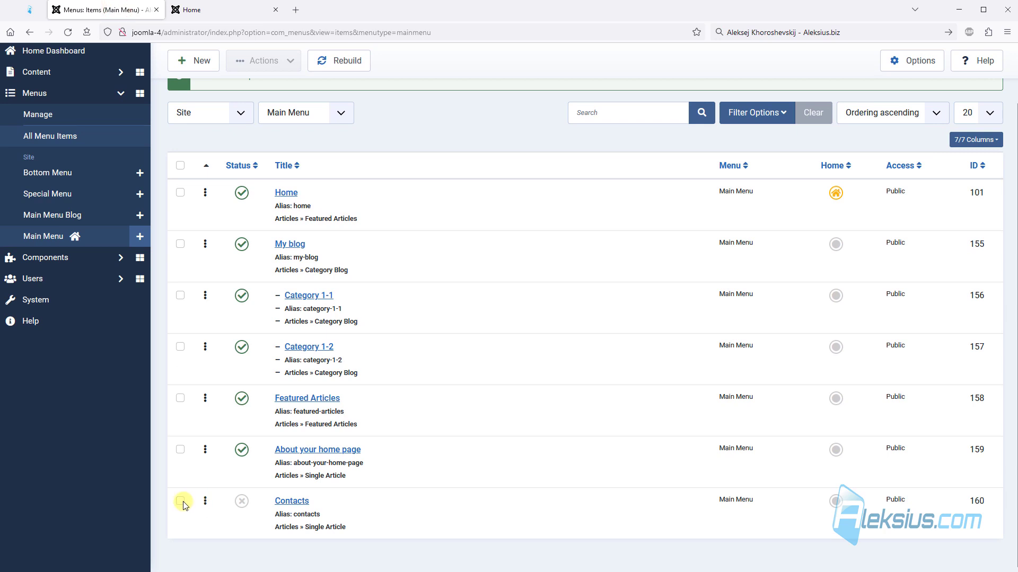
click(180, 501)
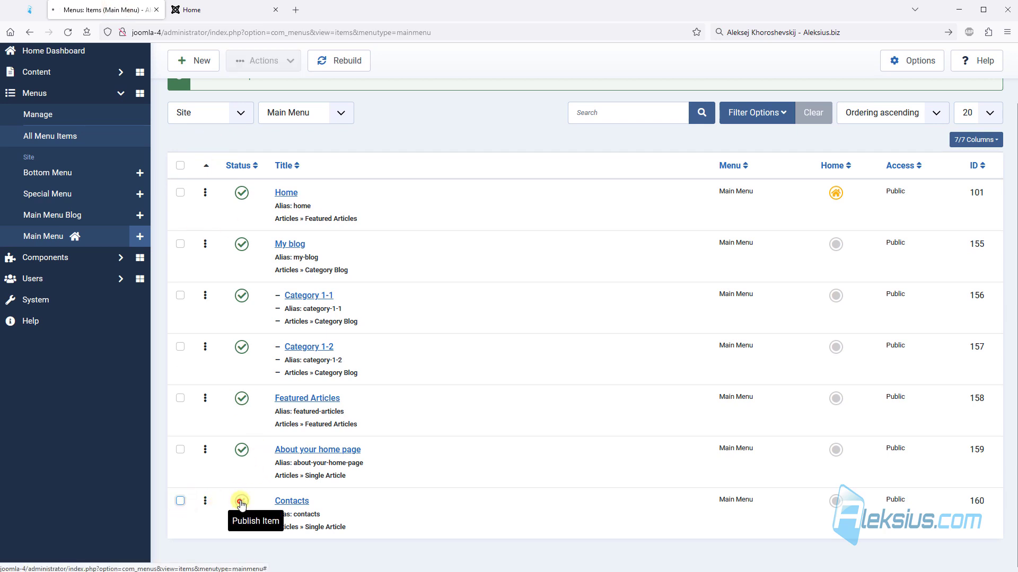
click(242, 501)
click(220, 12)
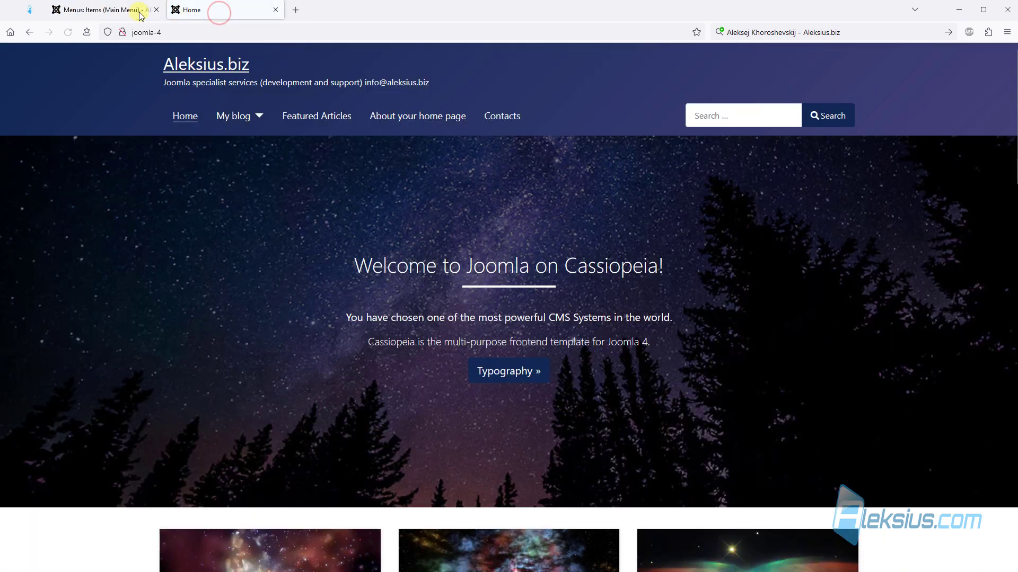
- Unpublish the Featured Articles and Contacts menu items together in the administrator area, and reload the site's home page
click(106, 10)
scroll(203, 382, down, 2)
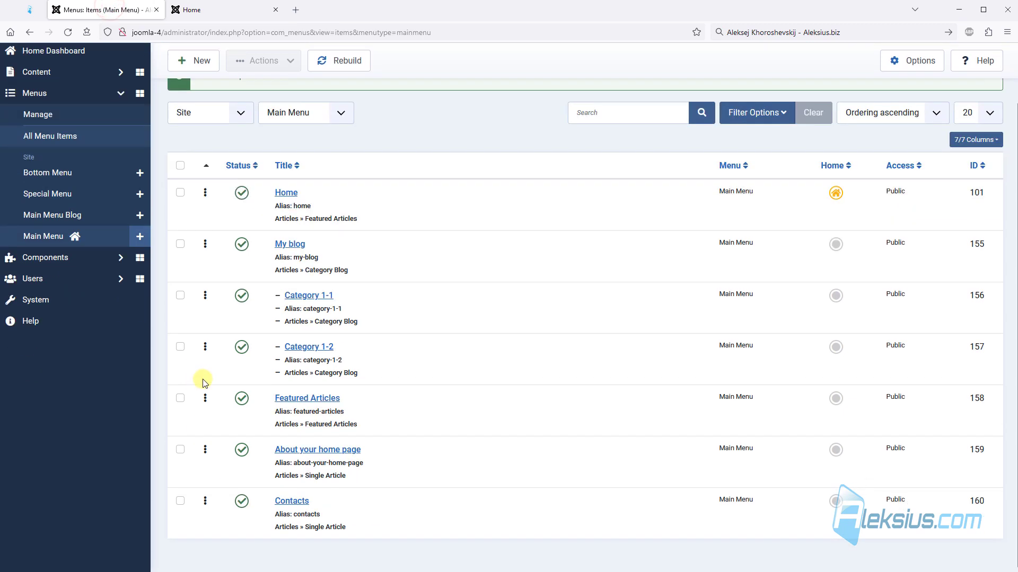
click(180, 398)
click(181, 500)
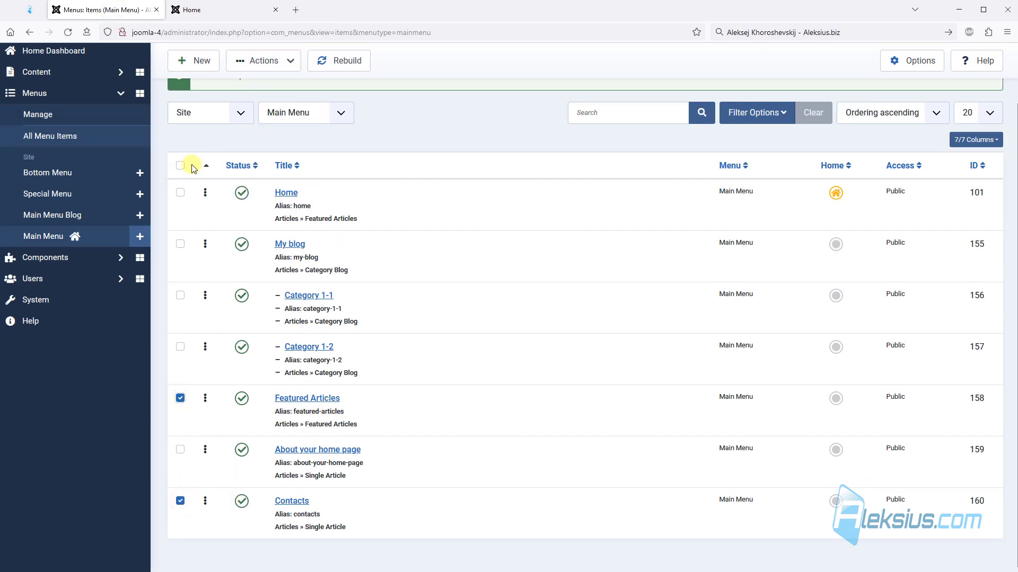
click(266, 62)
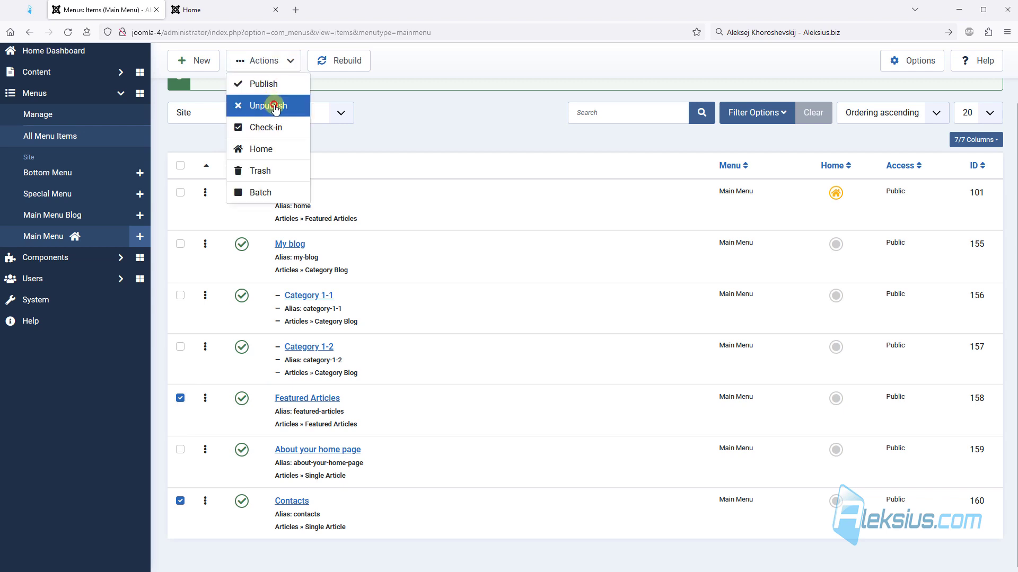
click(273, 106)
click(214, 14)
key(F5)
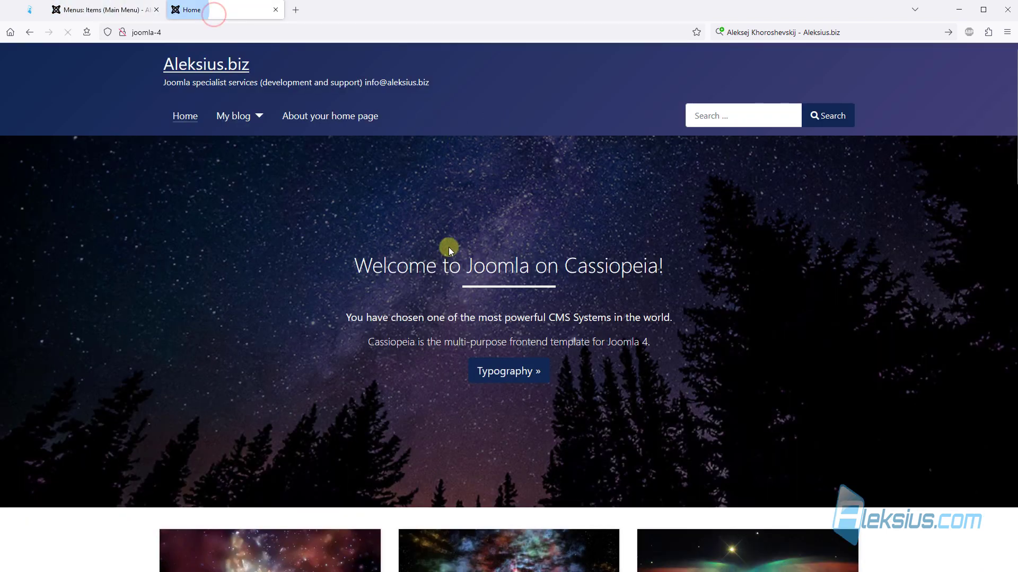
- Return to the Main Menu item list and publish all of its items at once
click(112, 10)
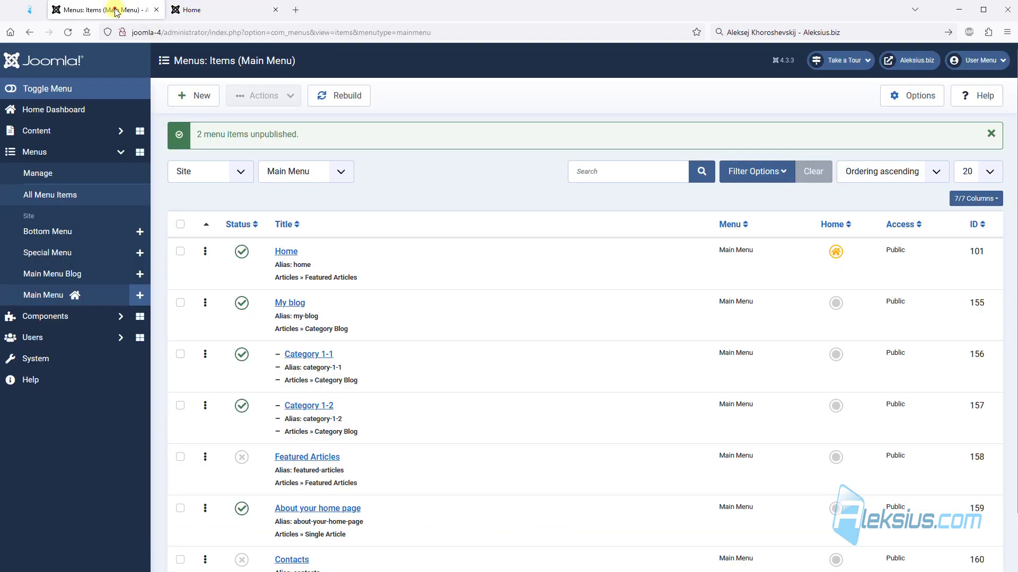
click(180, 224)
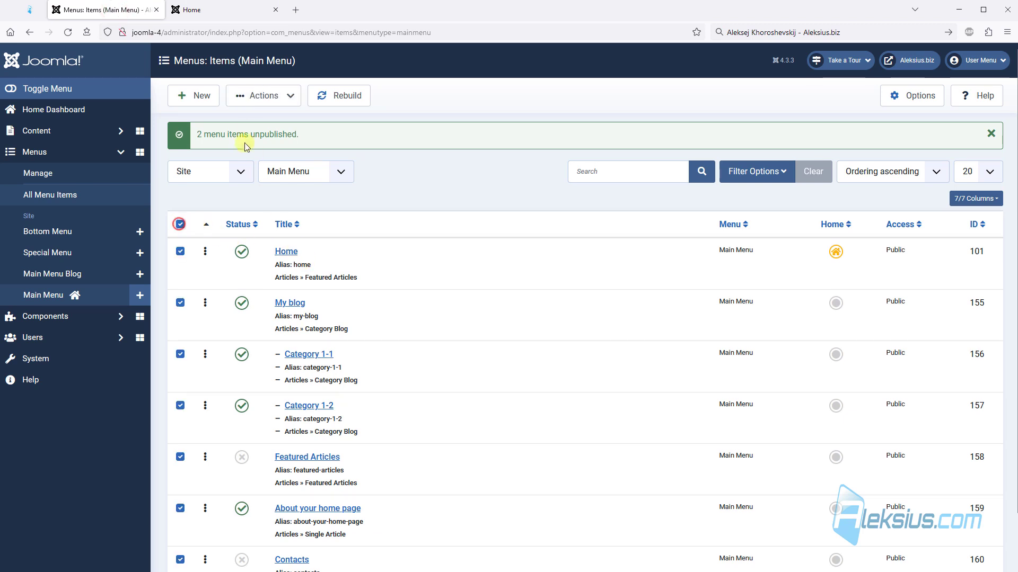
click(257, 100)
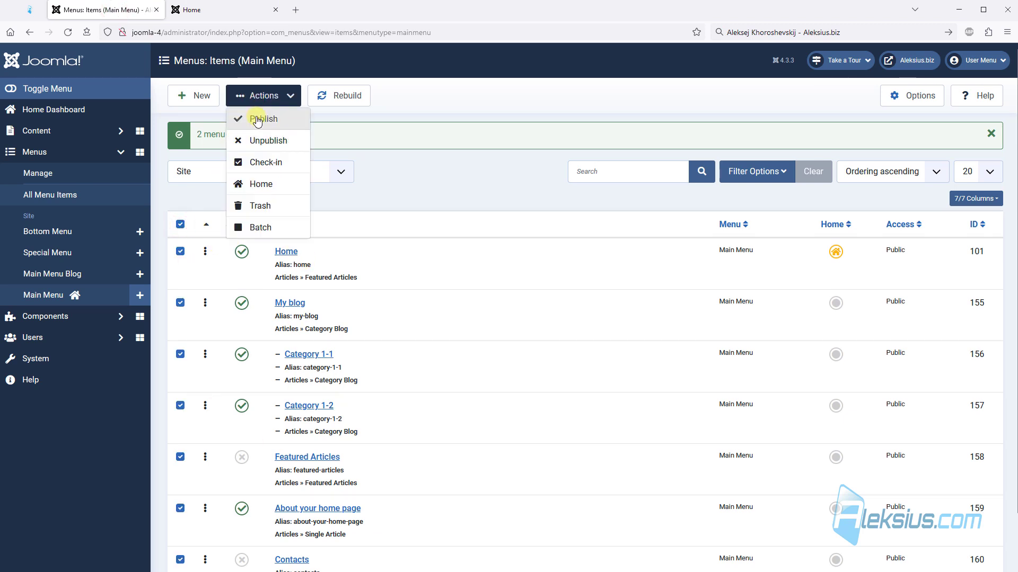
click(258, 120)
- Move the Contacts menu item to the trash
scroll(350, 270, down, 2)
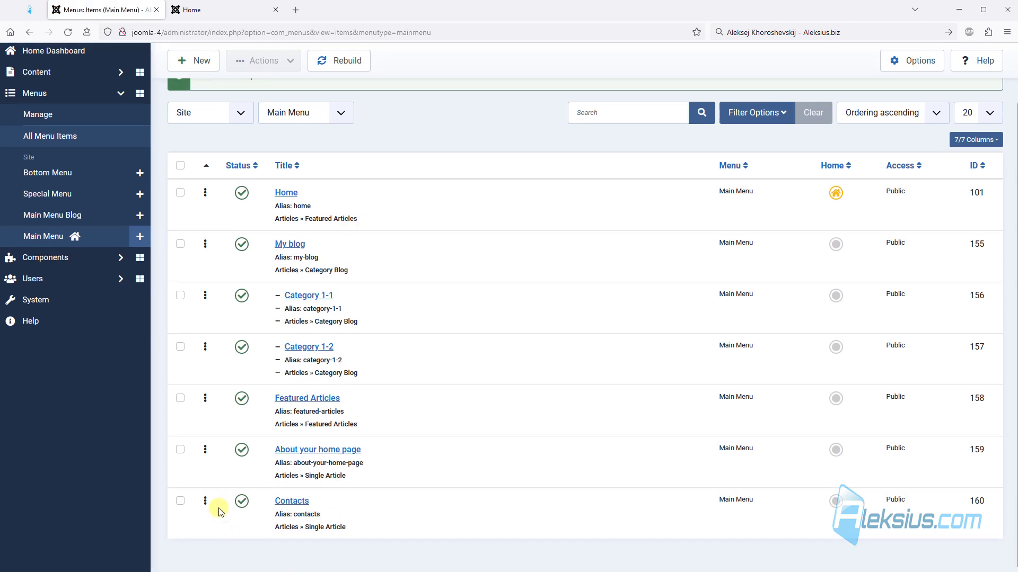
click(180, 501)
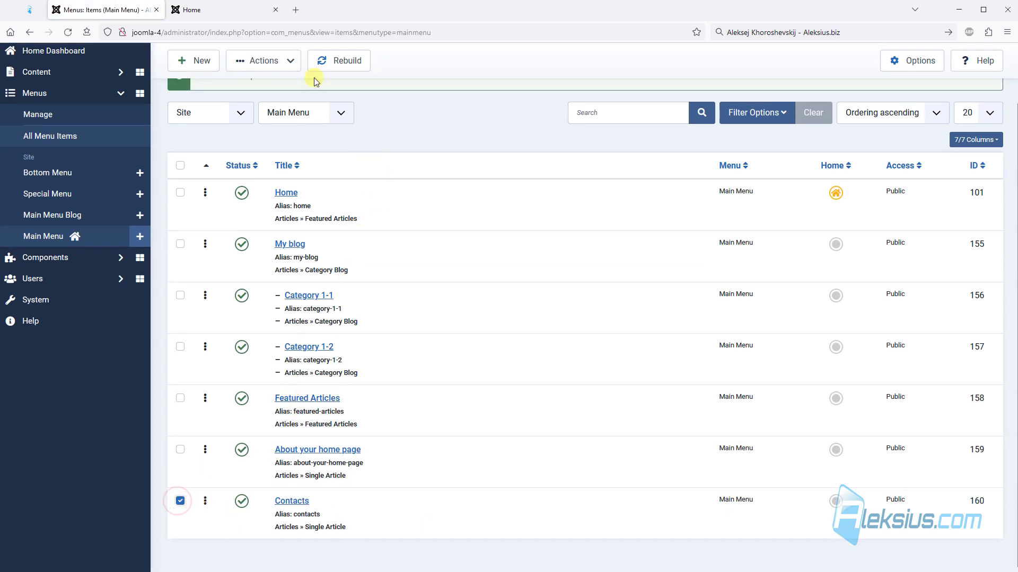
click(279, 55)
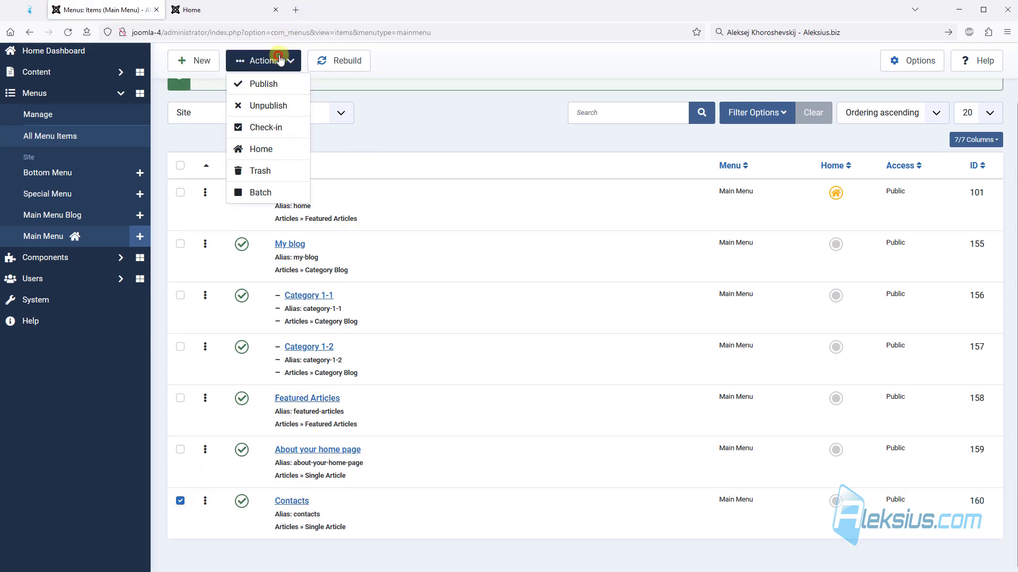
click(293, 173)
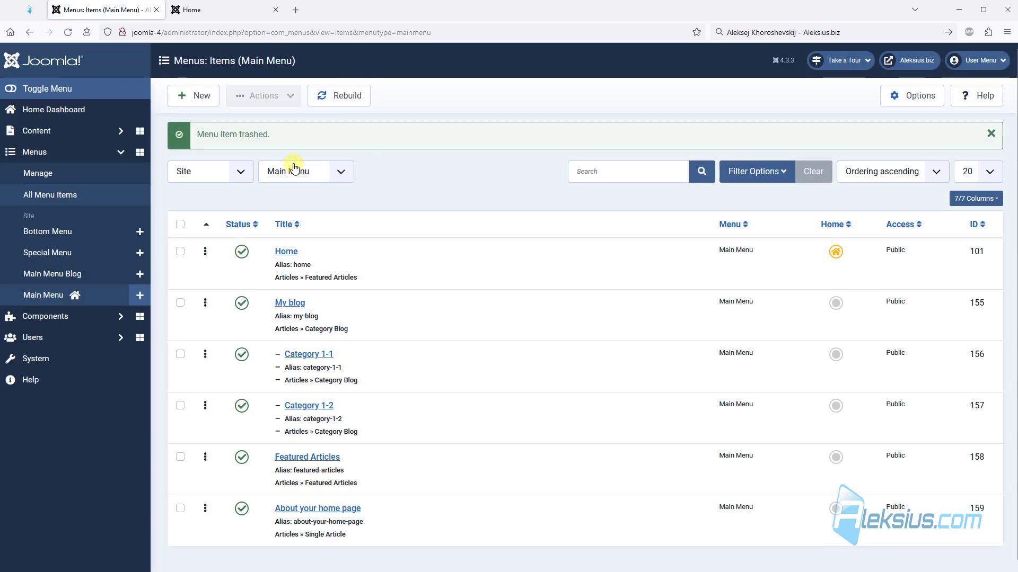
- Permanently delete Contacts from the items filtered by Trashed status, and clear the filter
click(753, 171)
click(268, 219)
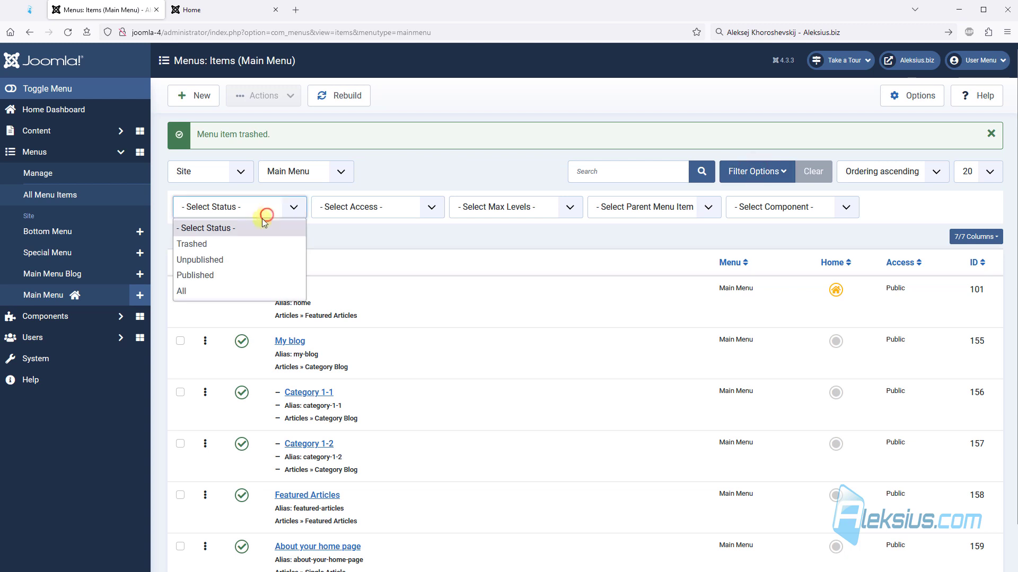
click(247, 242)
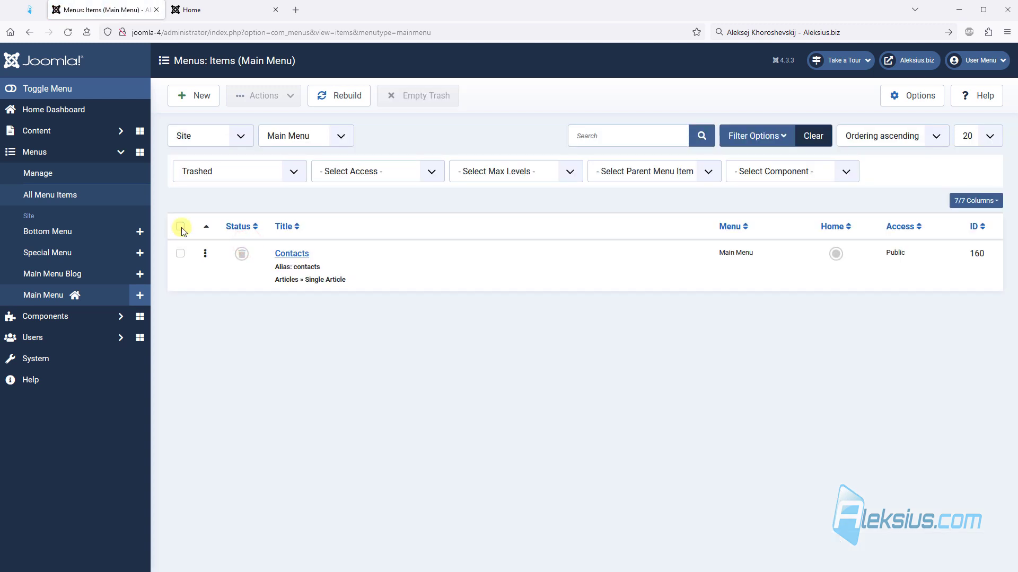
click(181, 227)
click(437, 98)
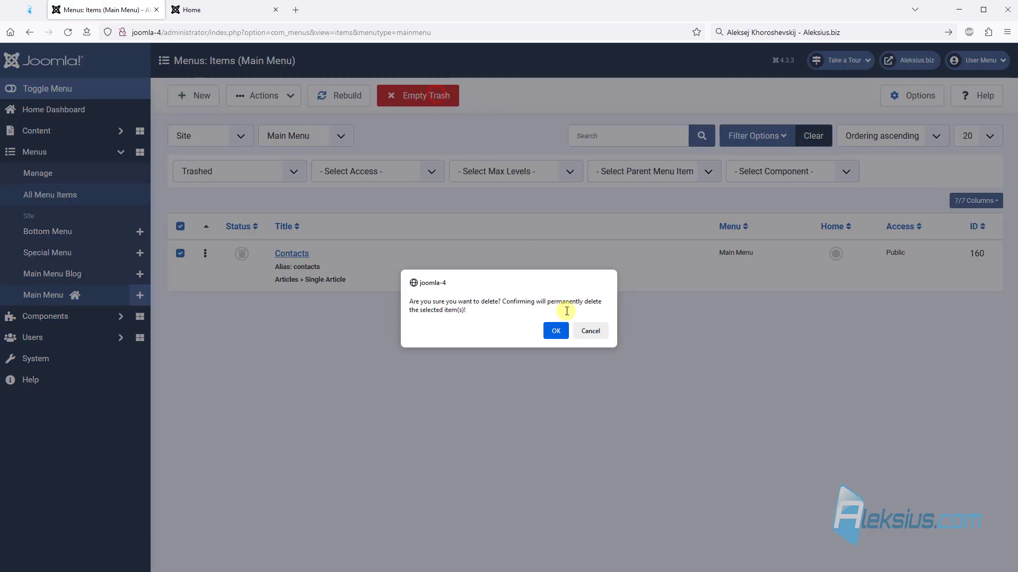
click(554, 330)
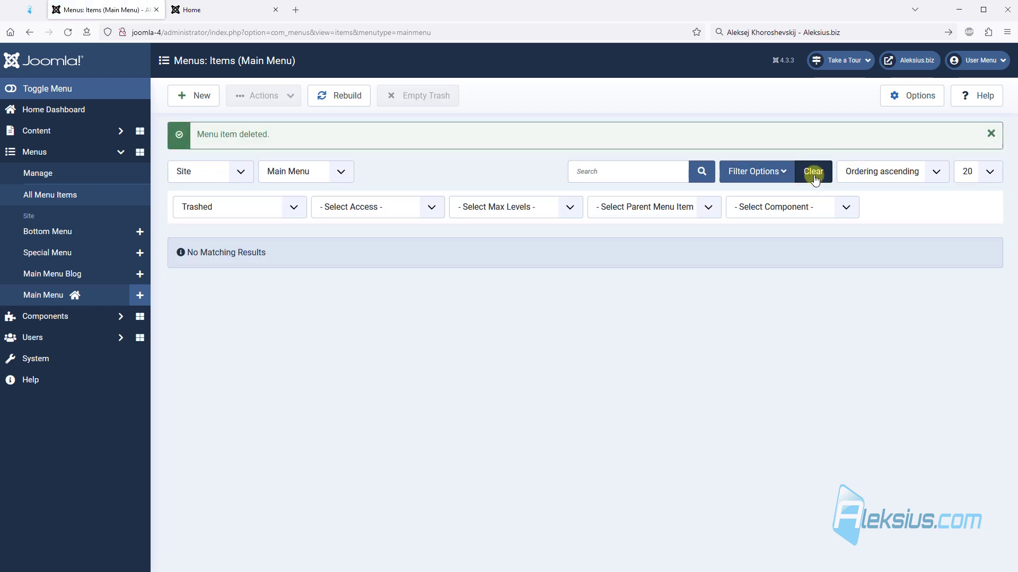
click(813, 171)
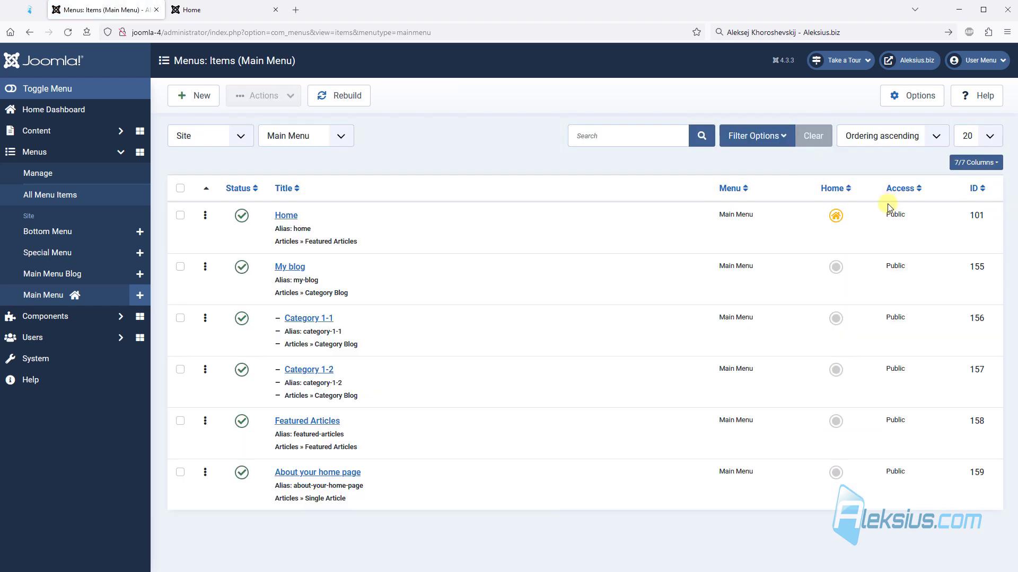
- Search the Main Menu items for "blog" and clear the search
click(624, 137)
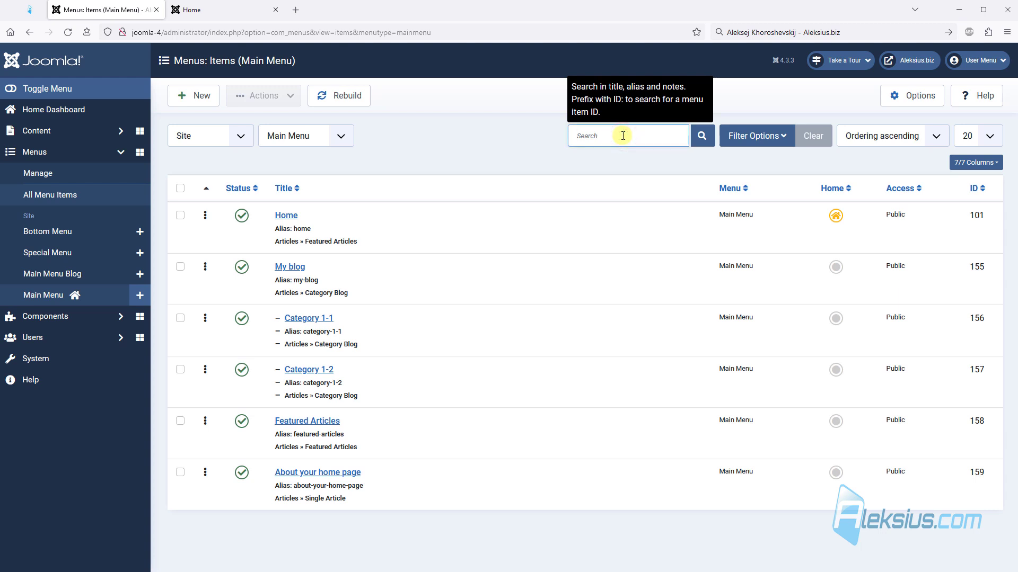
text(blog)
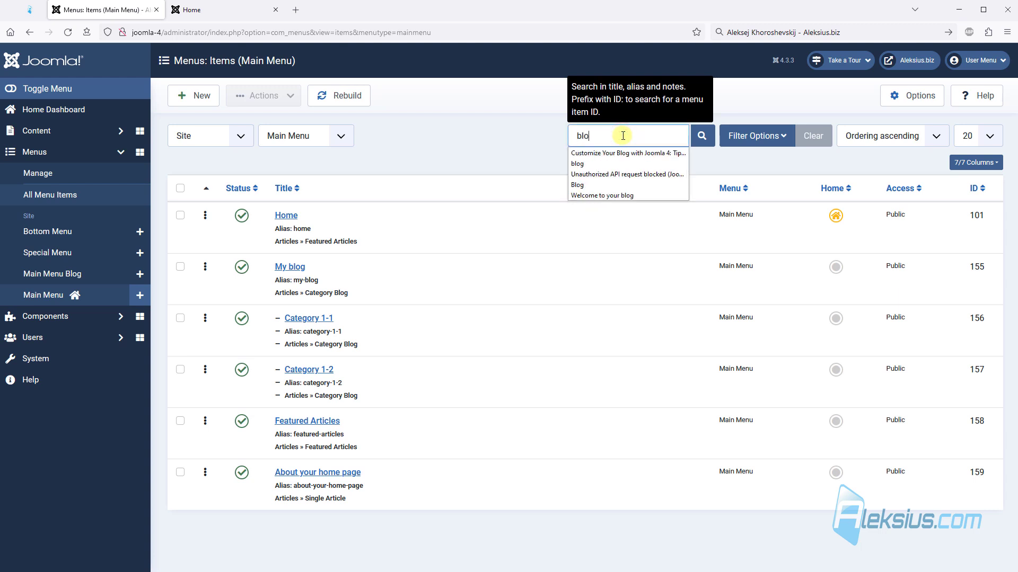
key(Return)
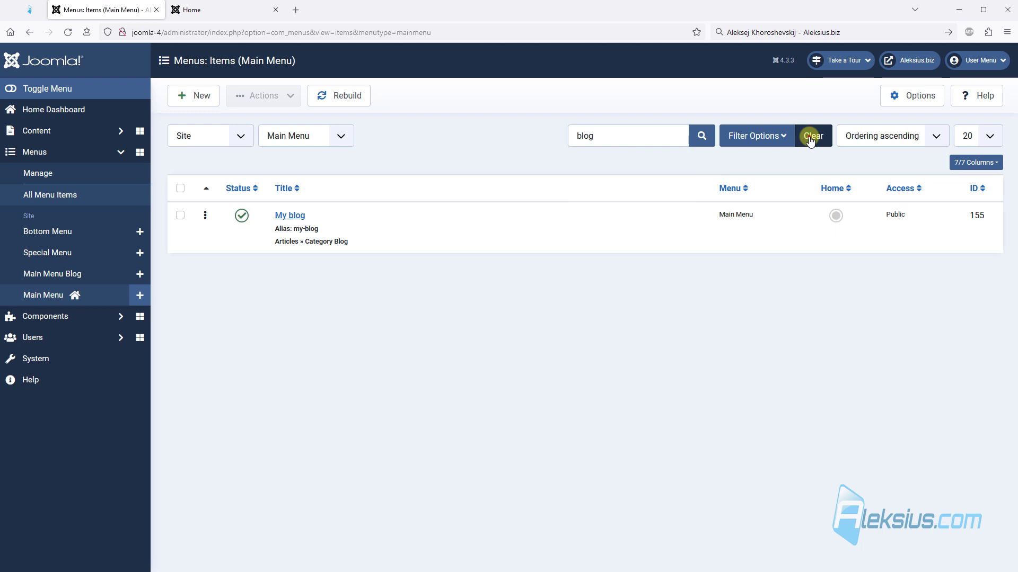
click(809, 138)
- Show the filter options for the Main Menu items and examine the status, access, max levels, parent menu item and component choices
click(766, 137)
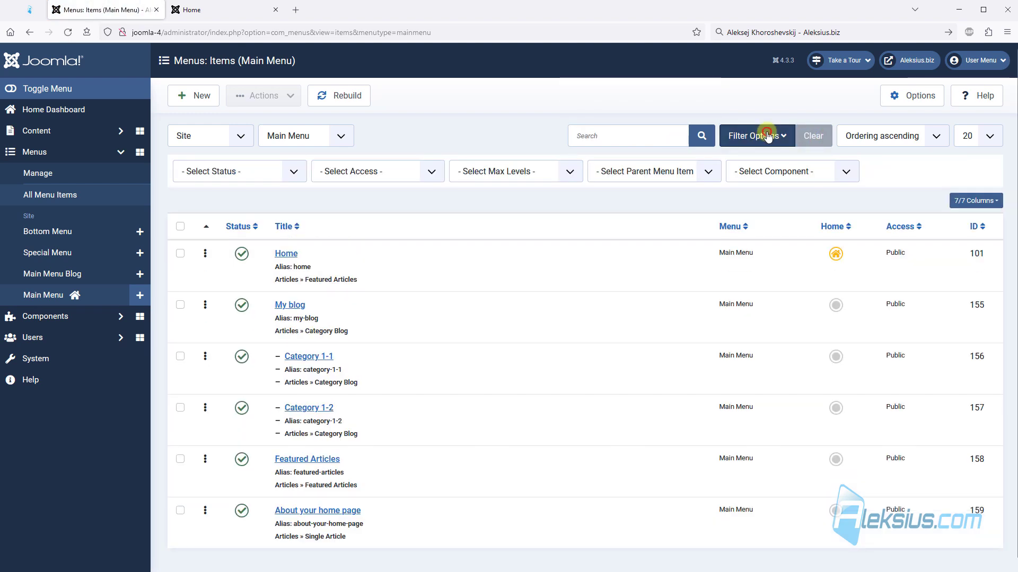
click(289, 169)
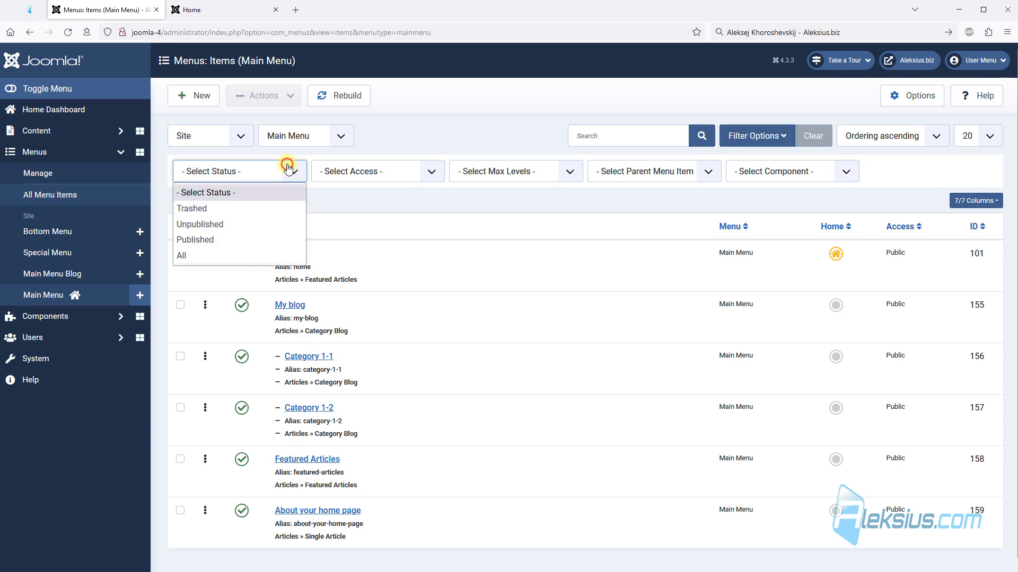
click(406, 170)
click(531, 173)
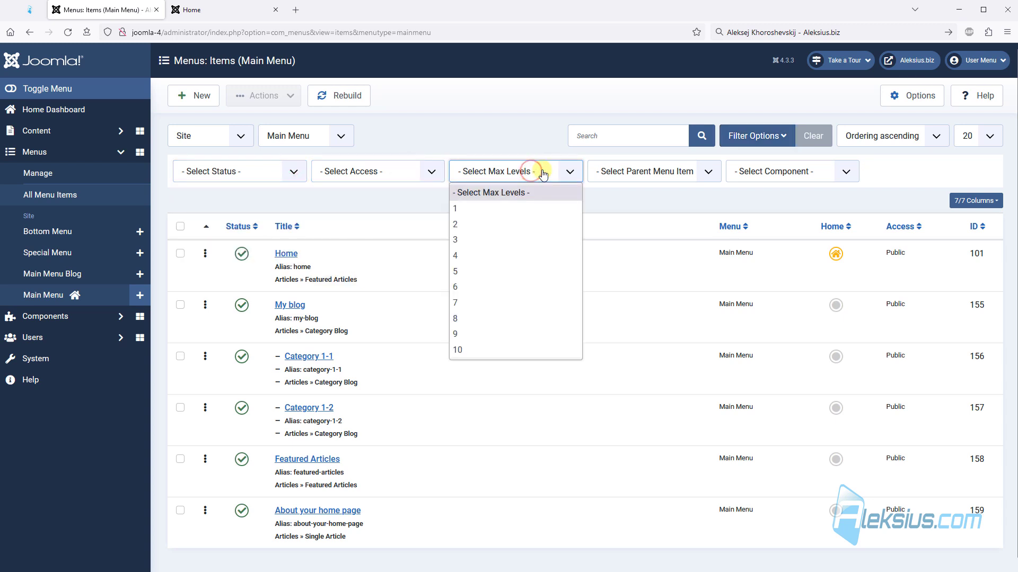
click(657, 169)
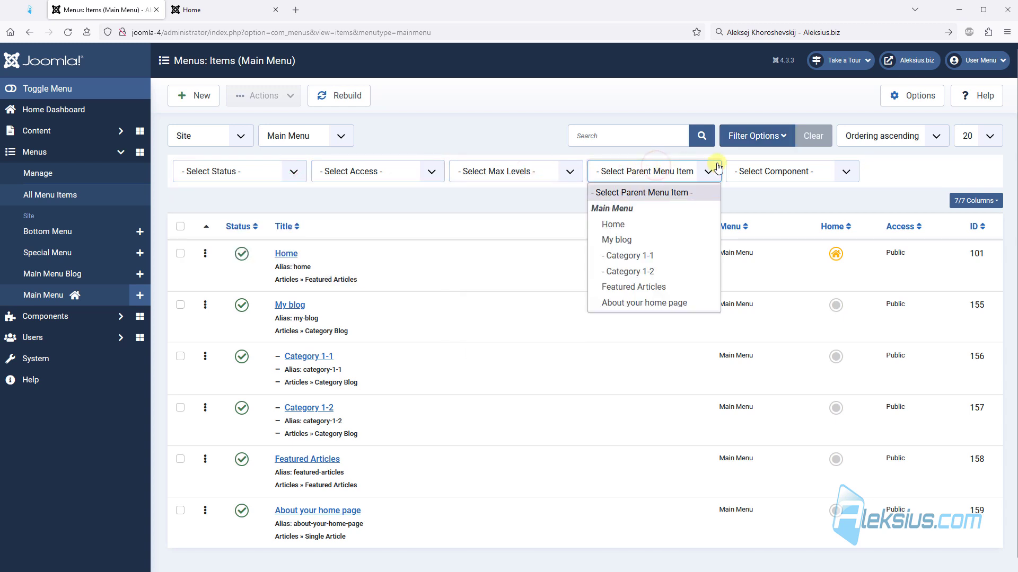
click(800, 170)
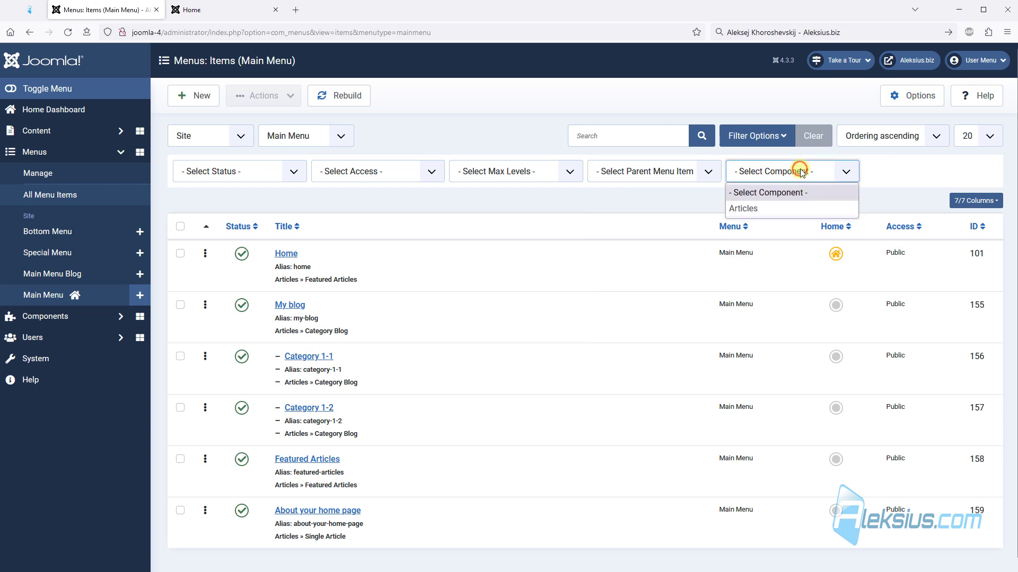
click(931, 171)
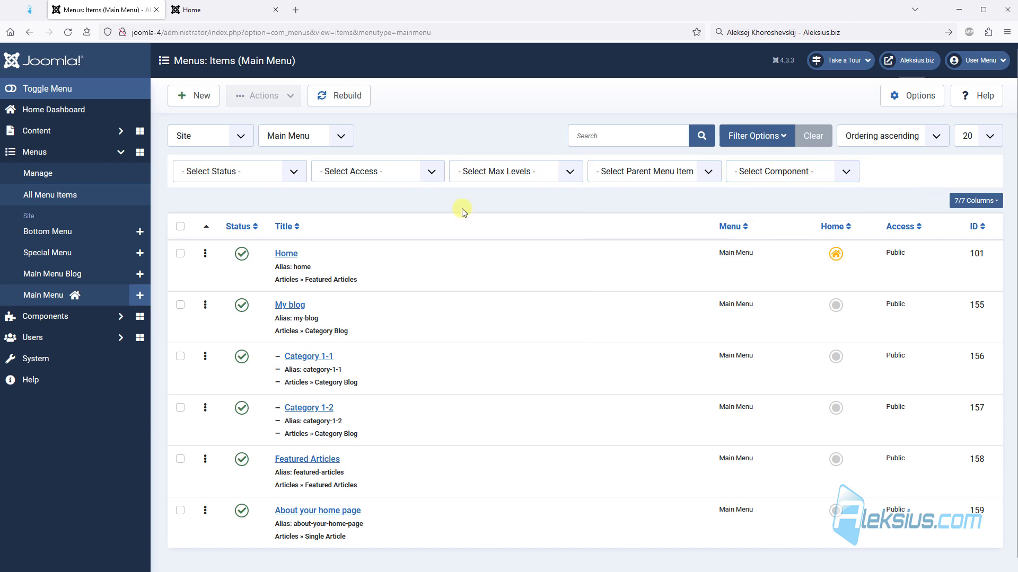
- Examine the Site/Administrator choices, and switch the item list to Main Menu Blog and back to Main Menu
click(205, 135)
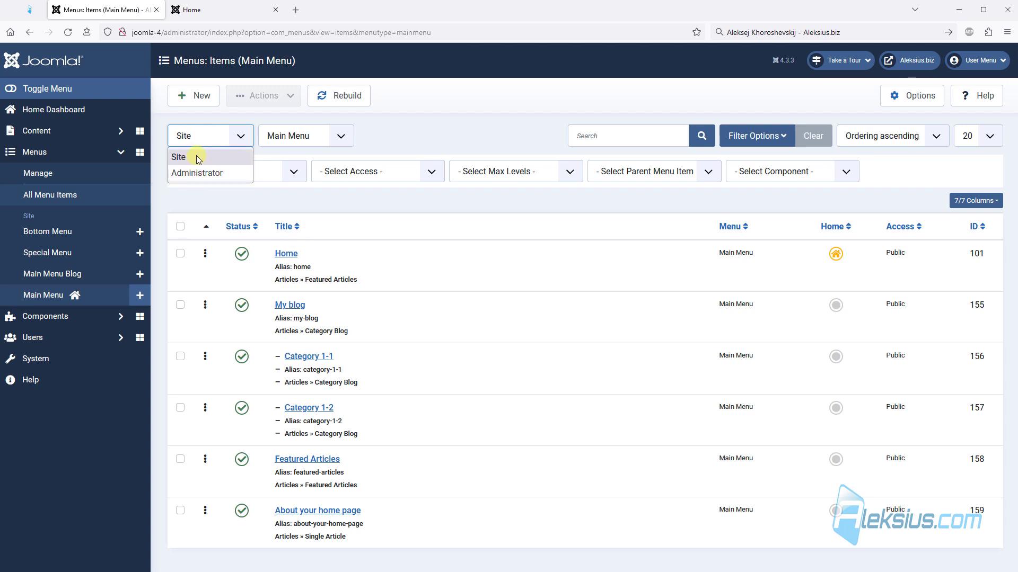
click(520, 107)
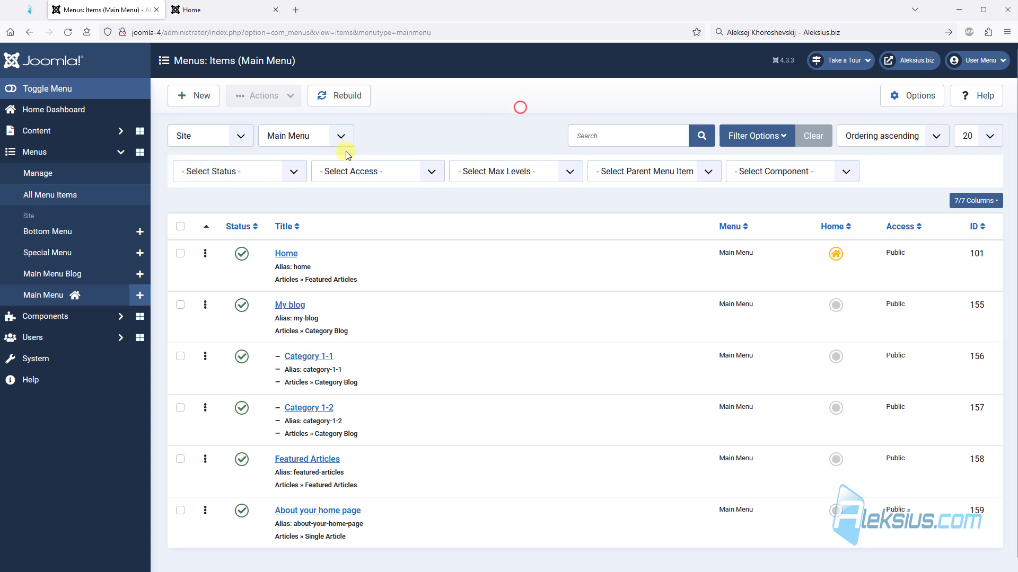
click(343, 137)
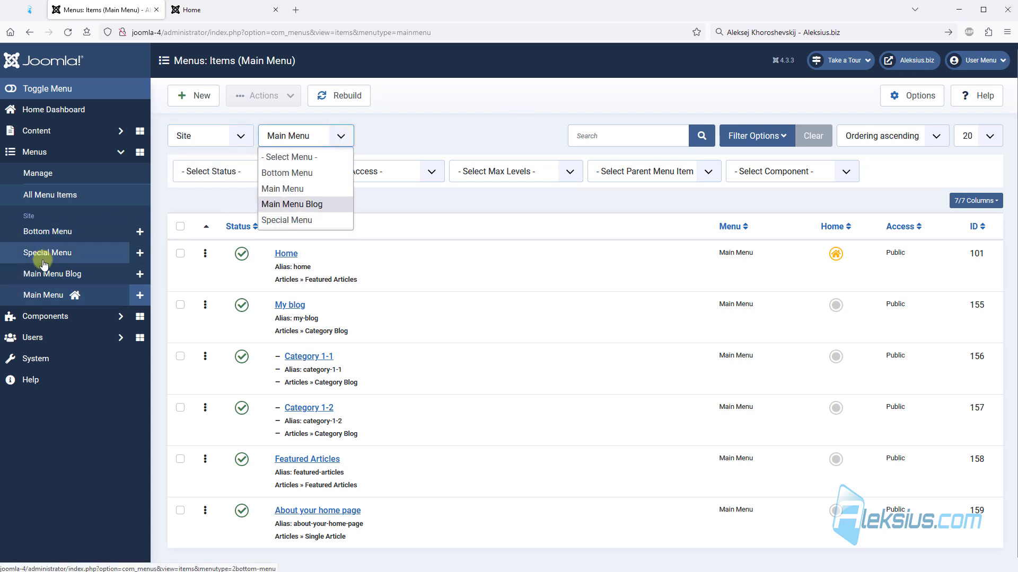
click(290, 190)
click(324, 134)
click(302, 205)
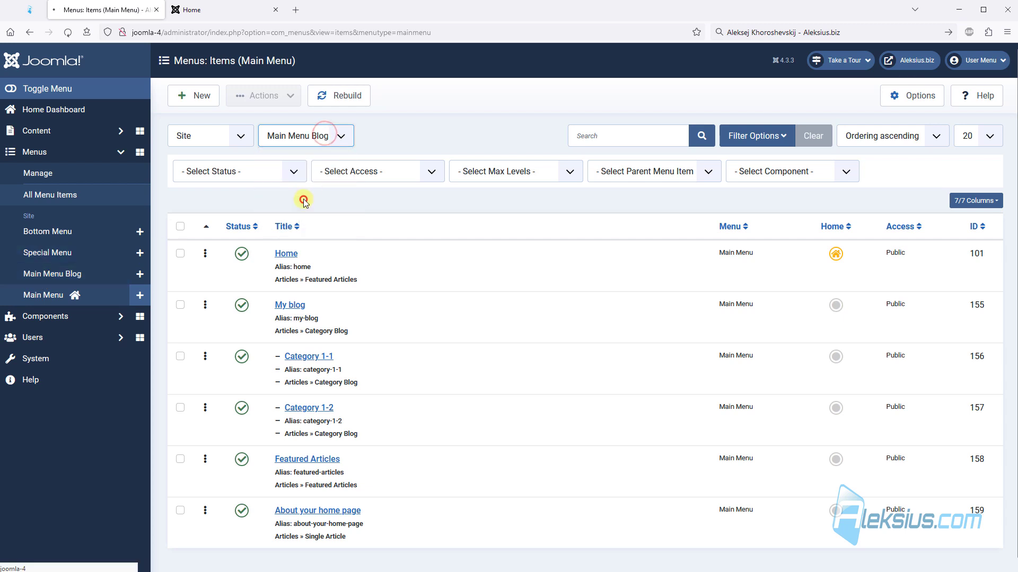
click(307, 136)
click(297, 190)
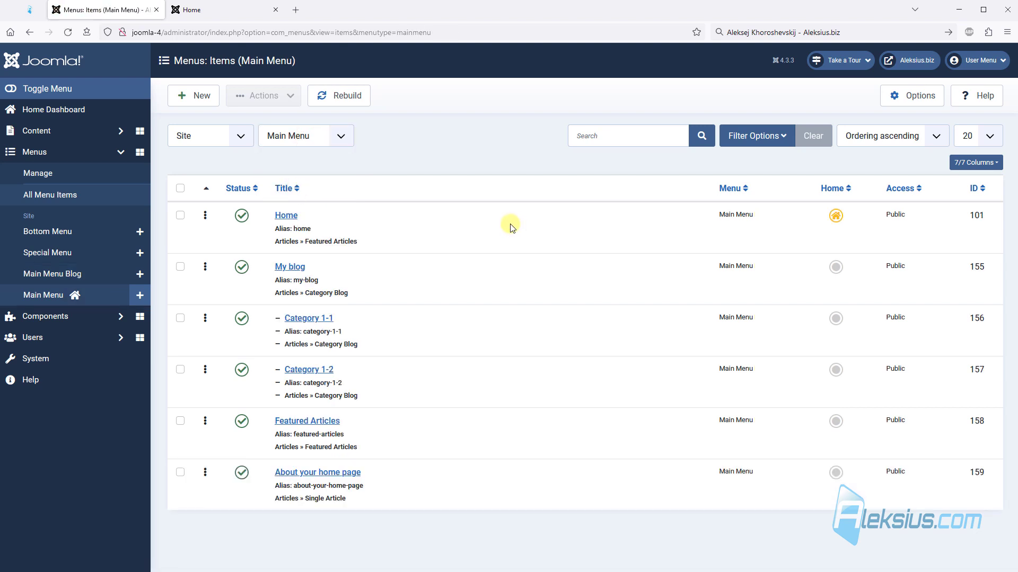
- Sort the Main Menu items by ID in descending order and back to ascending
click(979, 190)
click(978, 189)
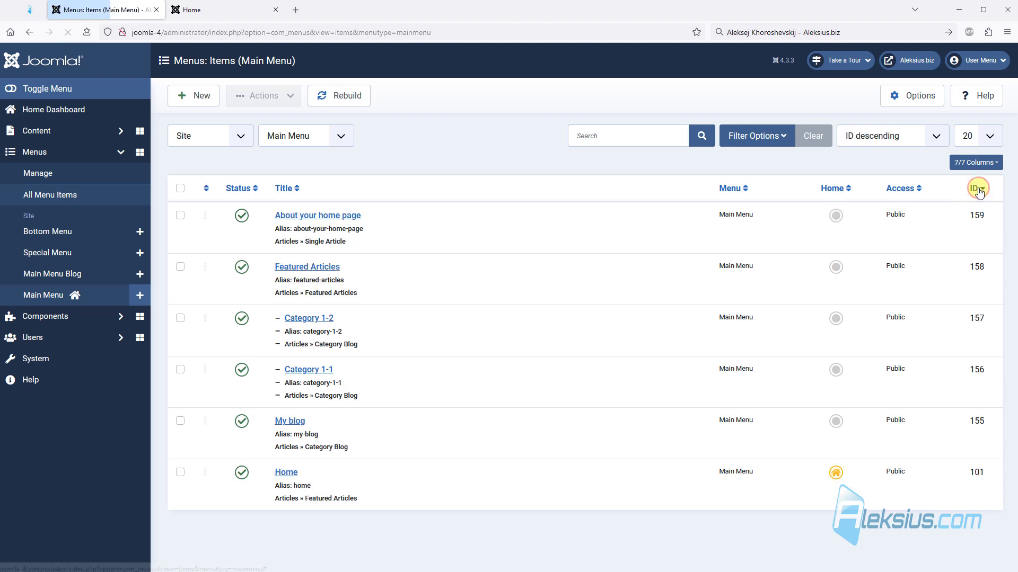
click(979, 190)
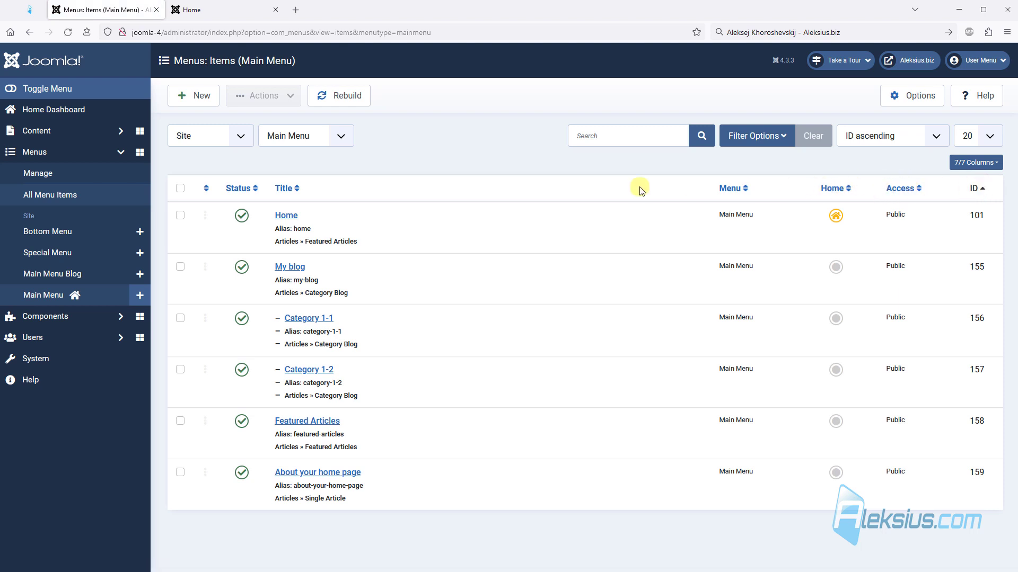
- Sort the items by title ascending and descending, restore Ordering ascending, and view the available table sorting options
click(284, 189)
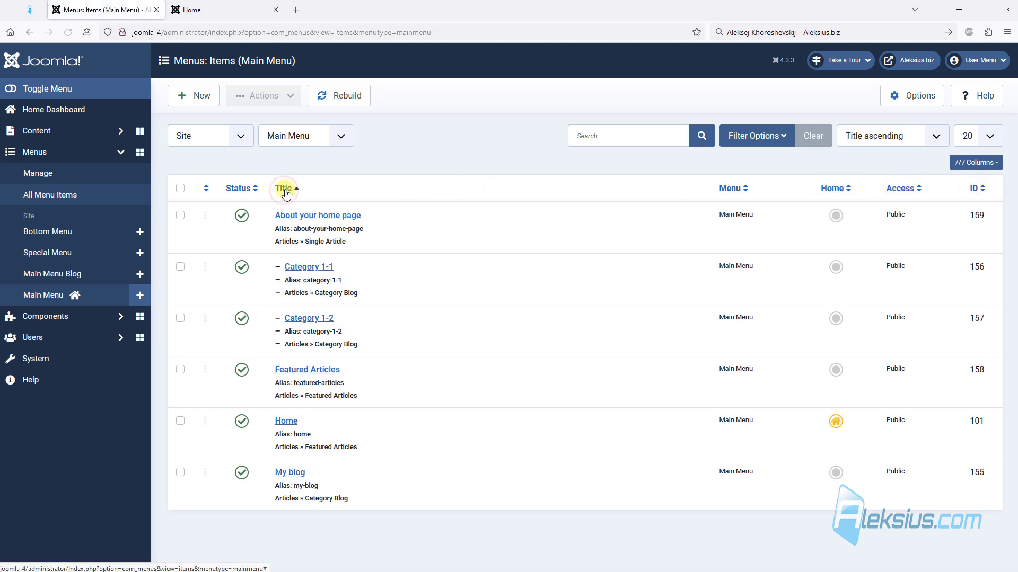
click(284, 190)
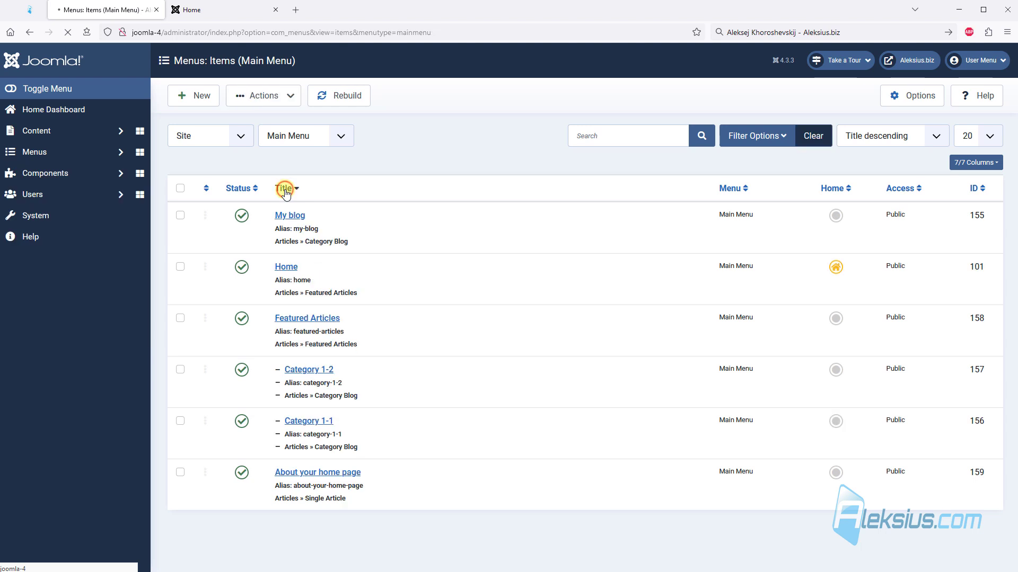
click(207, 189)
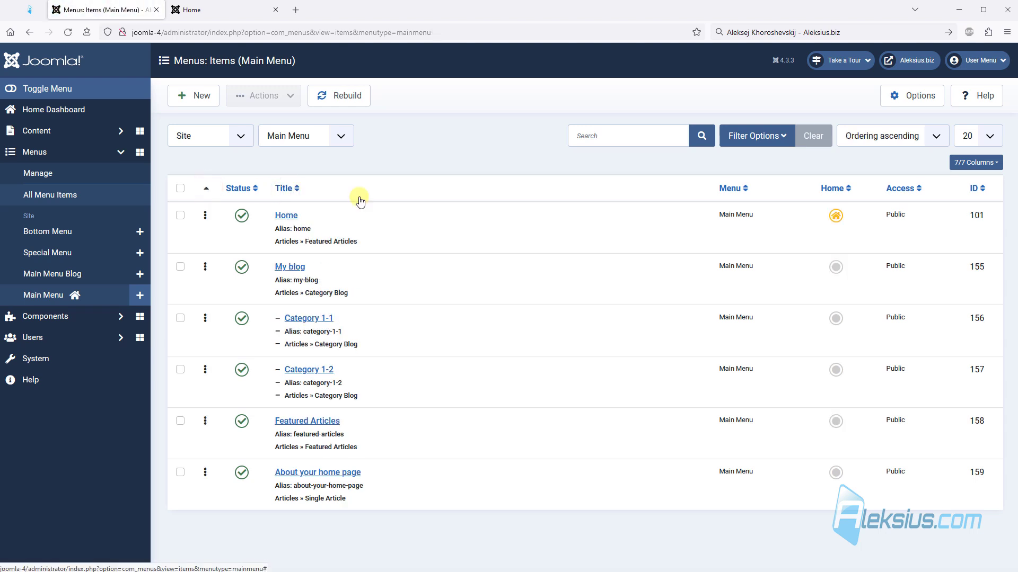
click(884, 138)
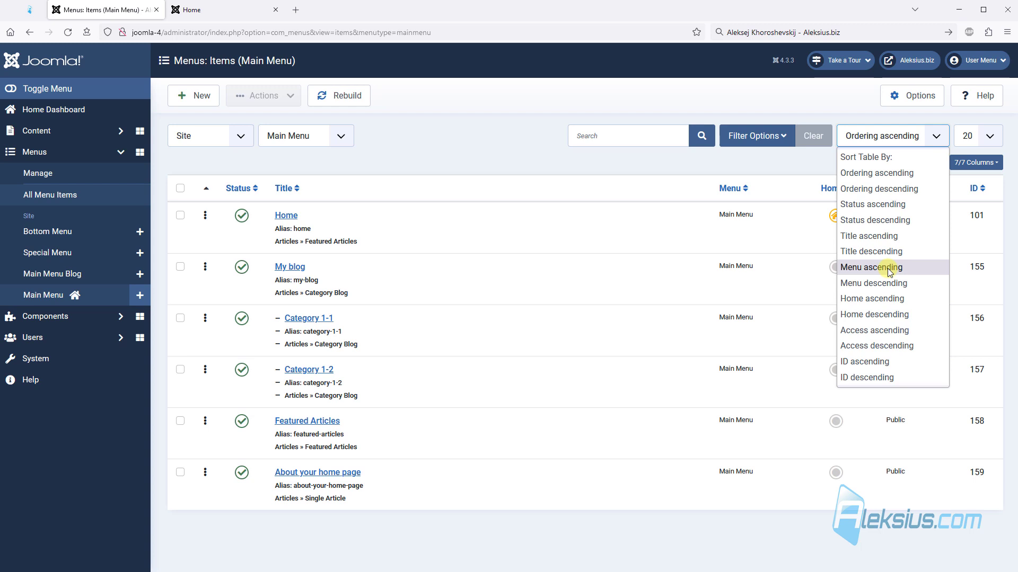
click(435, 127)
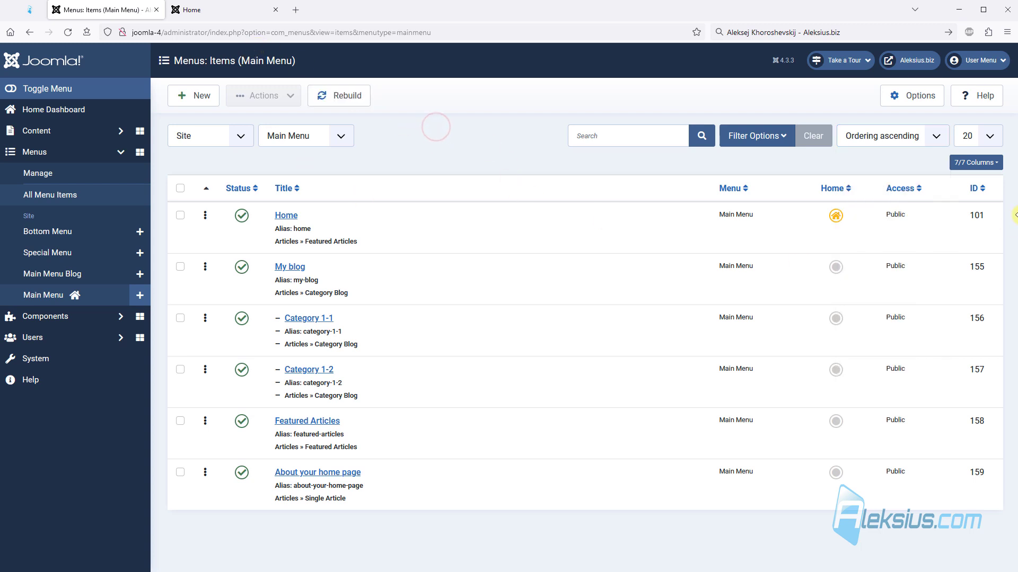
- Sort the items by ID descending and compare the list with the menu on the refreshed site home page
click(978, 190)
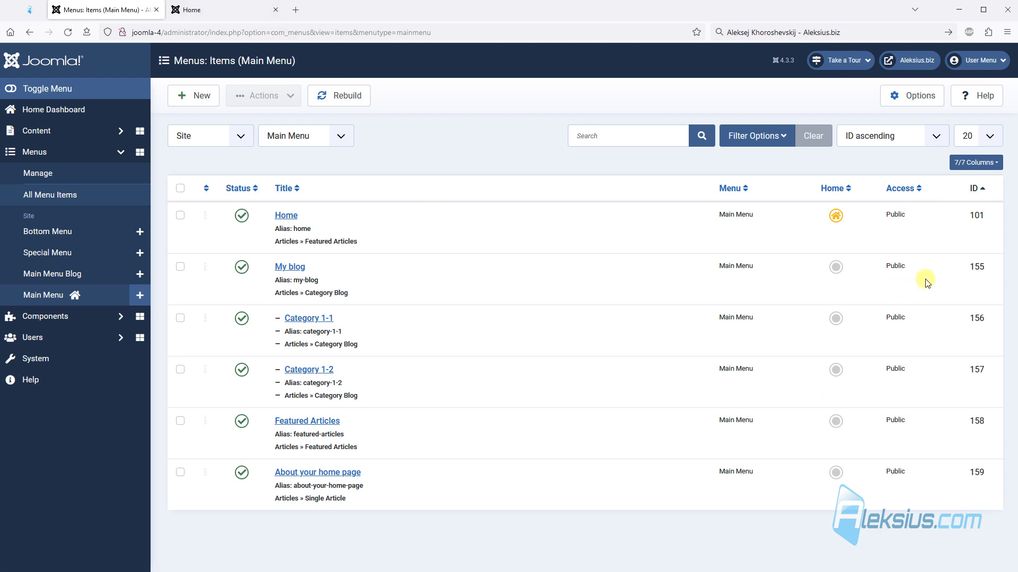
click(976, 189)
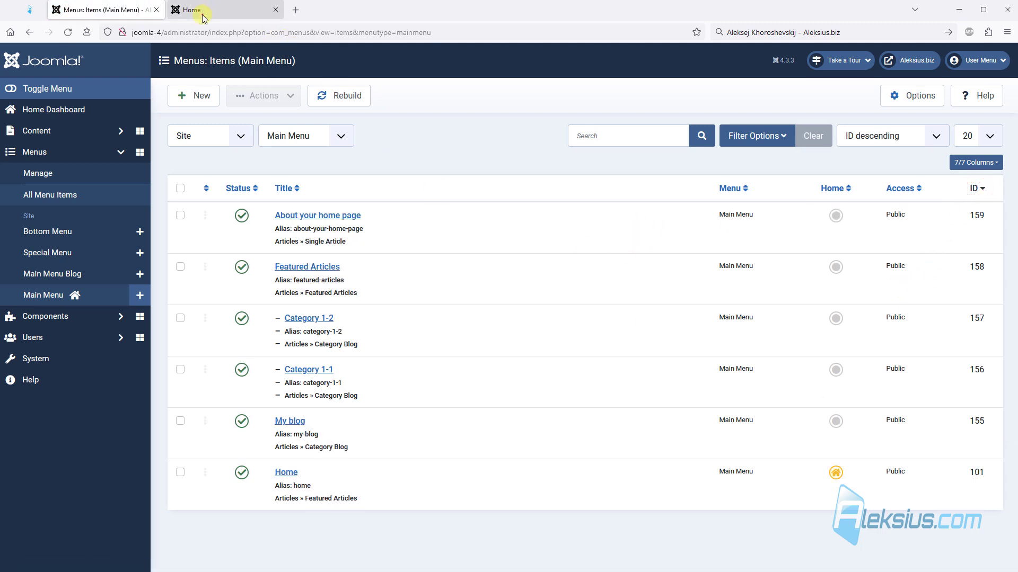
click(201, 10)
key(F5)
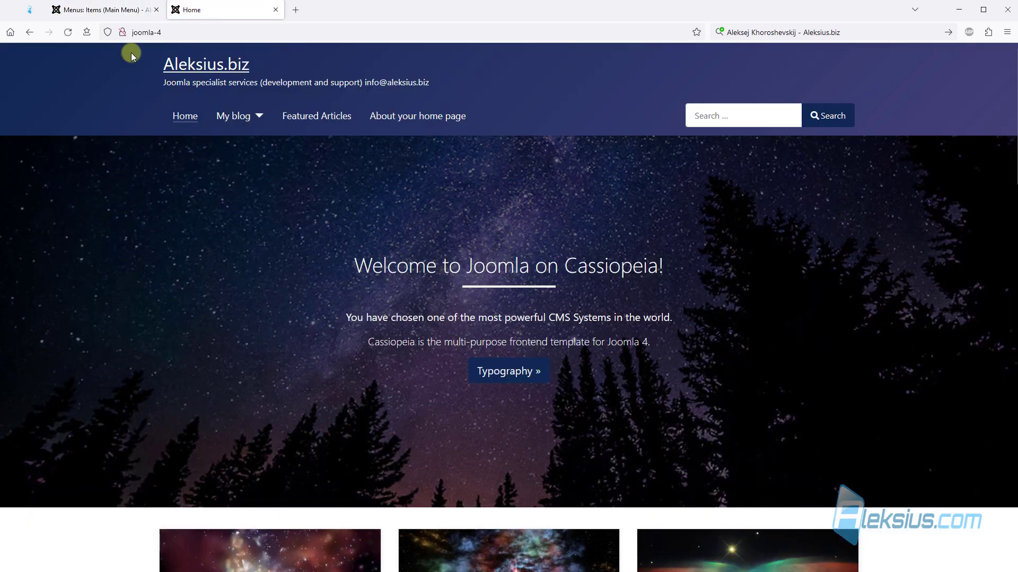
click(96, 13)
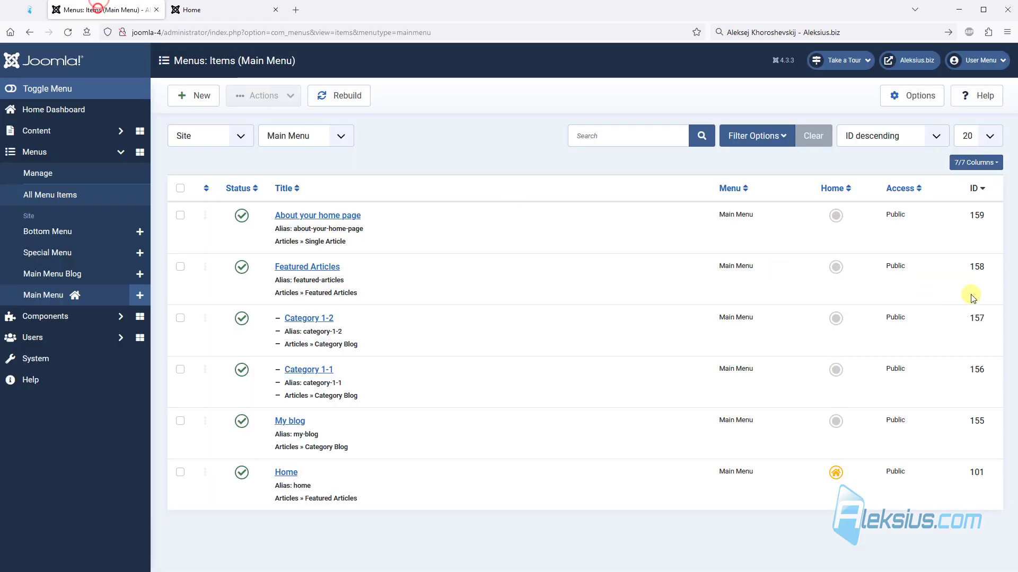
- Sort the items by ID ascending and check the menu order on the site home page again
click(984, 189)
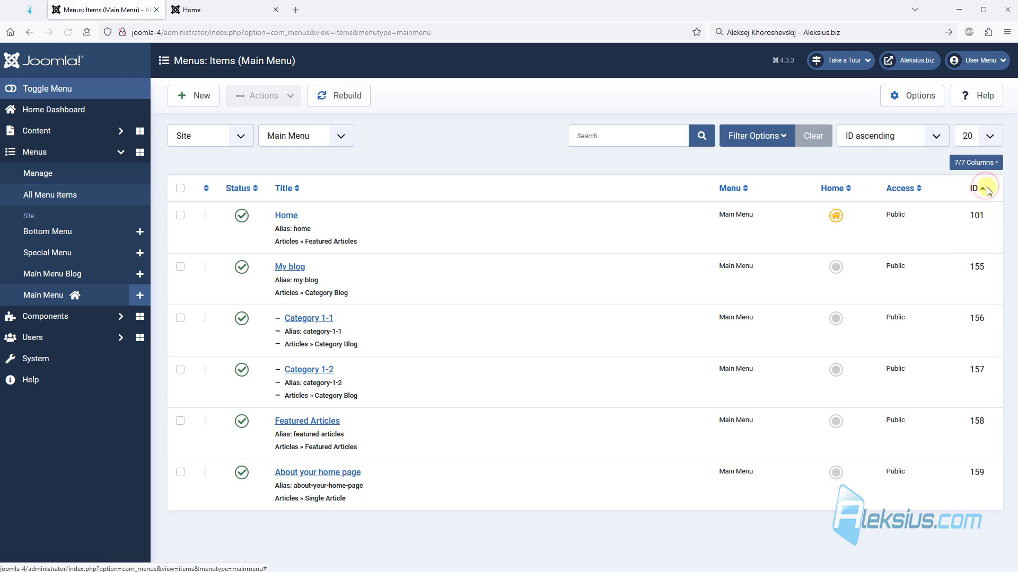
click(175, 14)
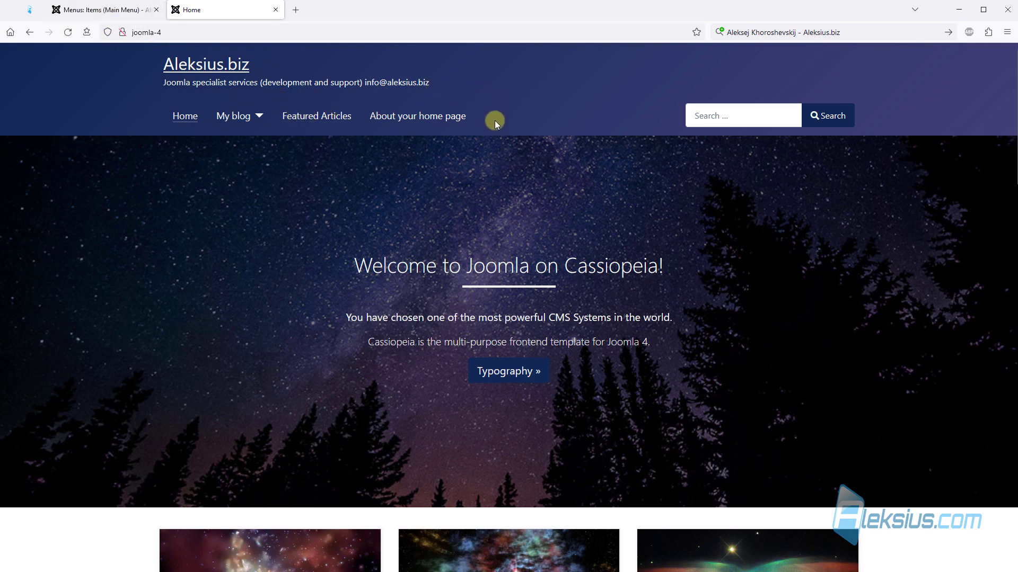
click(148, 14)
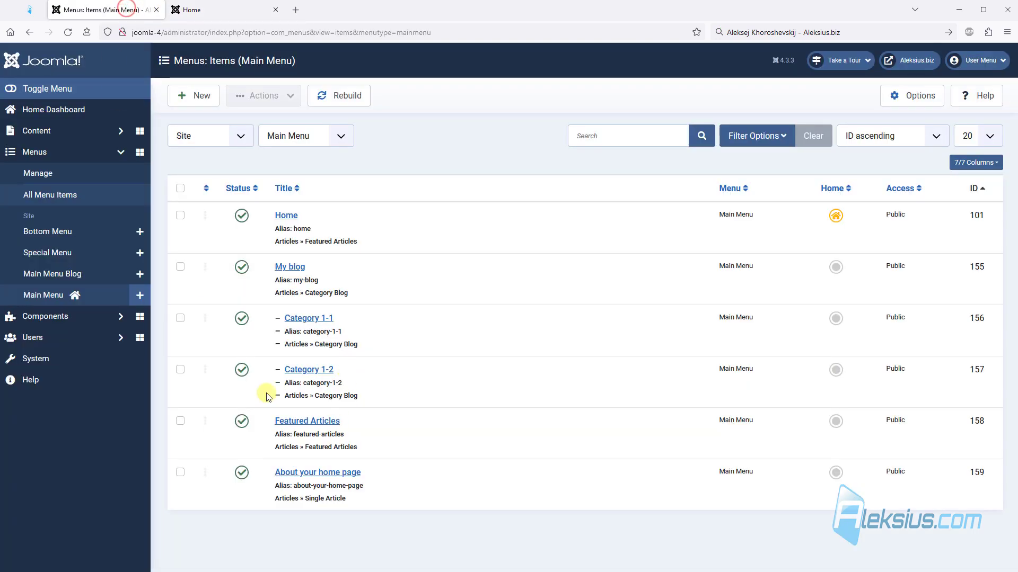
- Restore Ordering ascending, move Featured Articles below About your home page, and check the new order on the site home page
click(206, 189)
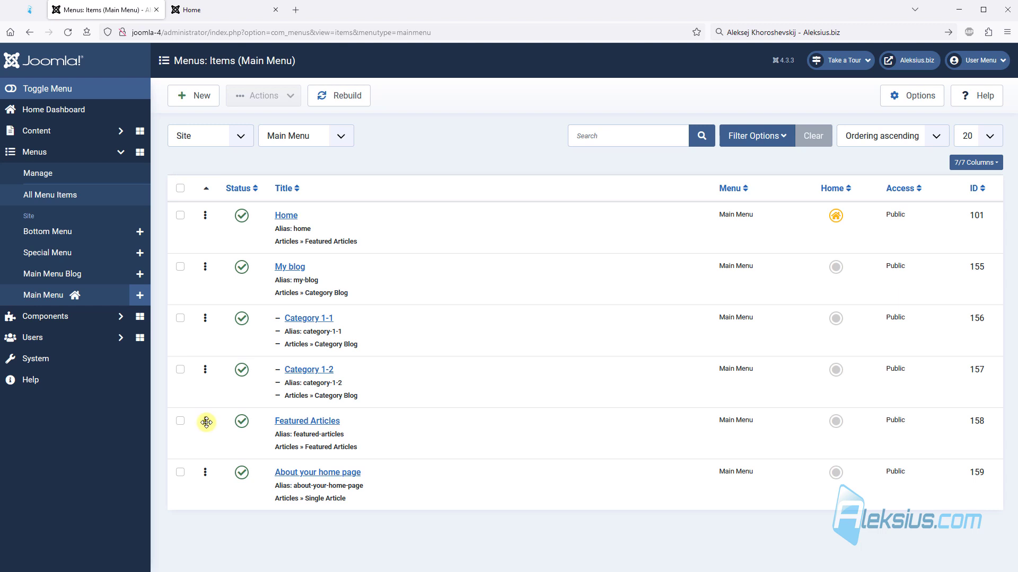
drag(206, 423, 214, 495)
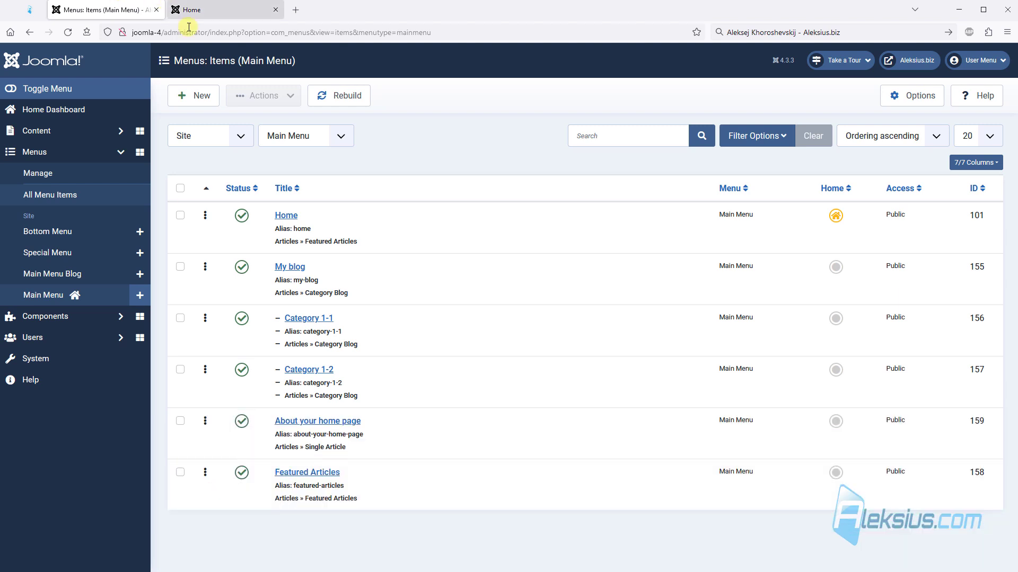
click(194, 10)
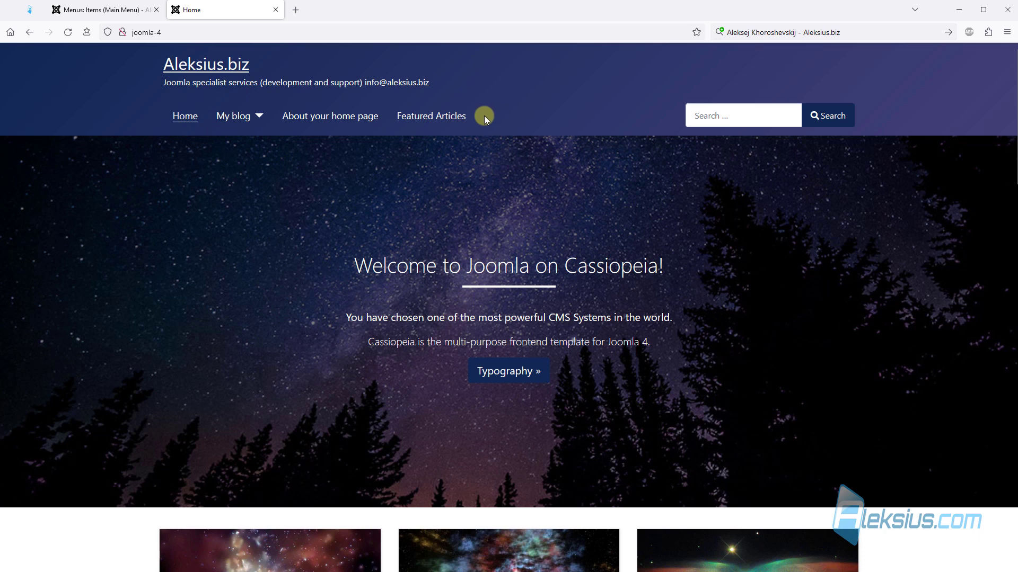
- Back in the item list, move My blog with its subitems below Featured Articles, and check the menu on the refreshed site home page
click(112, 10)
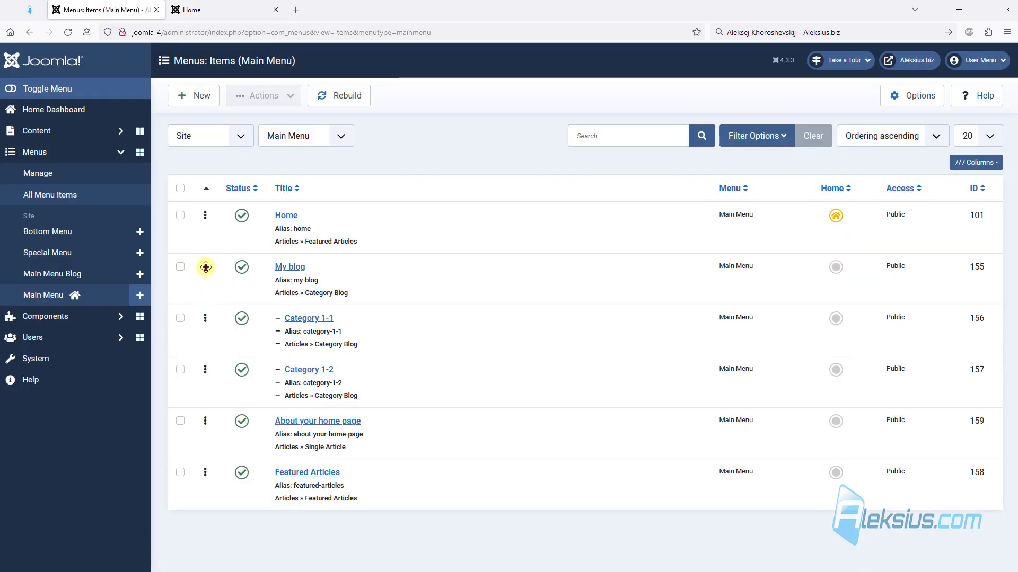
drag(206, 267, 216, 497)
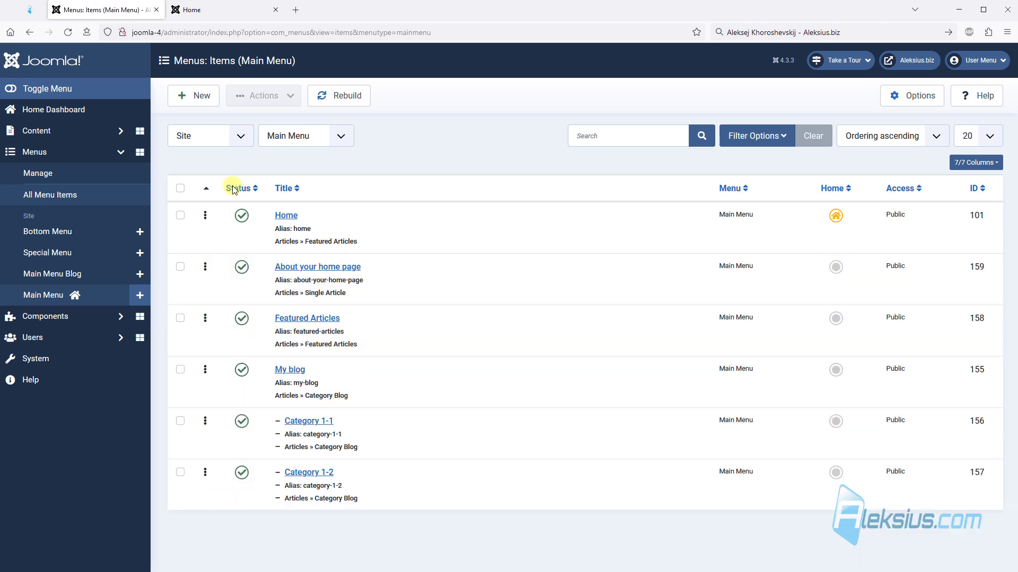
click(218, 15)
key(F5)
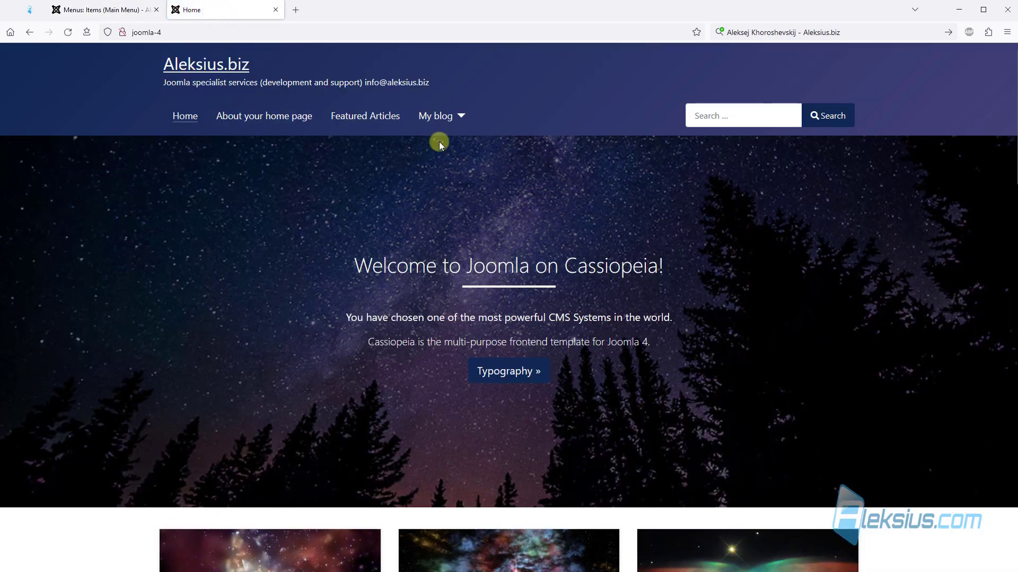
click(461, 118)
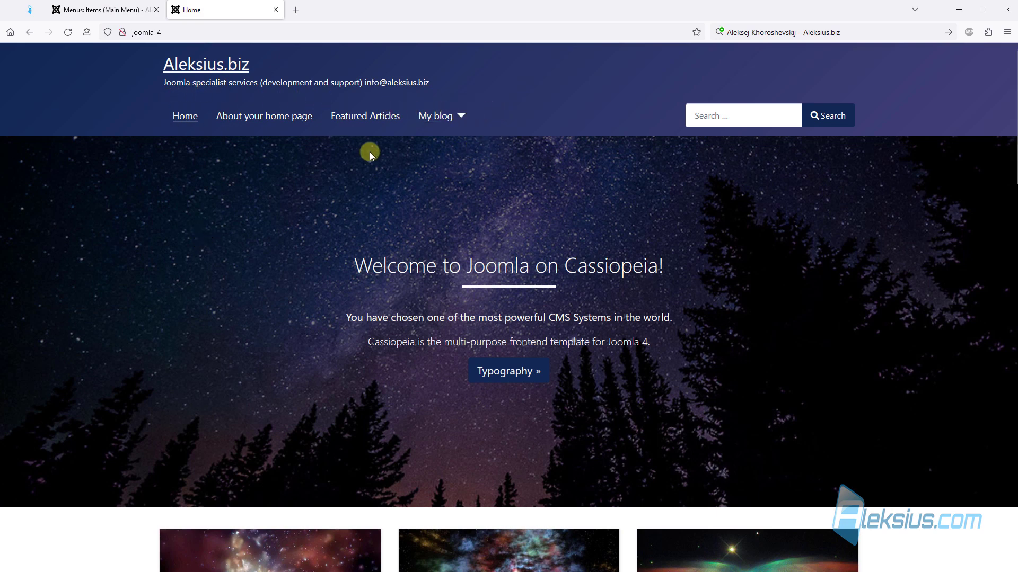
- Back in the administrator, create a new site menu titled Test with the unique name test, then save and close it
click(121, 19)
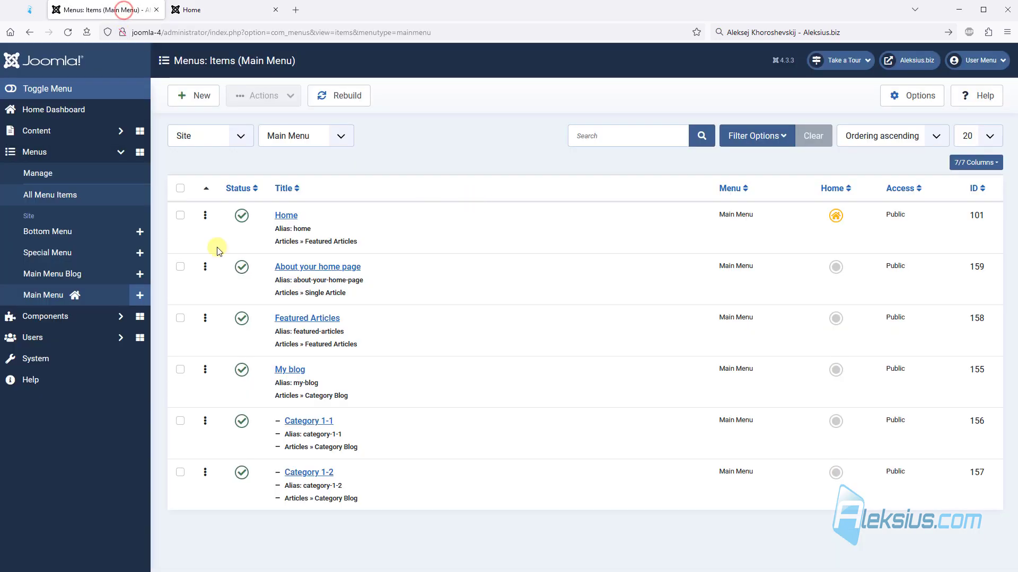
click(53, 177)
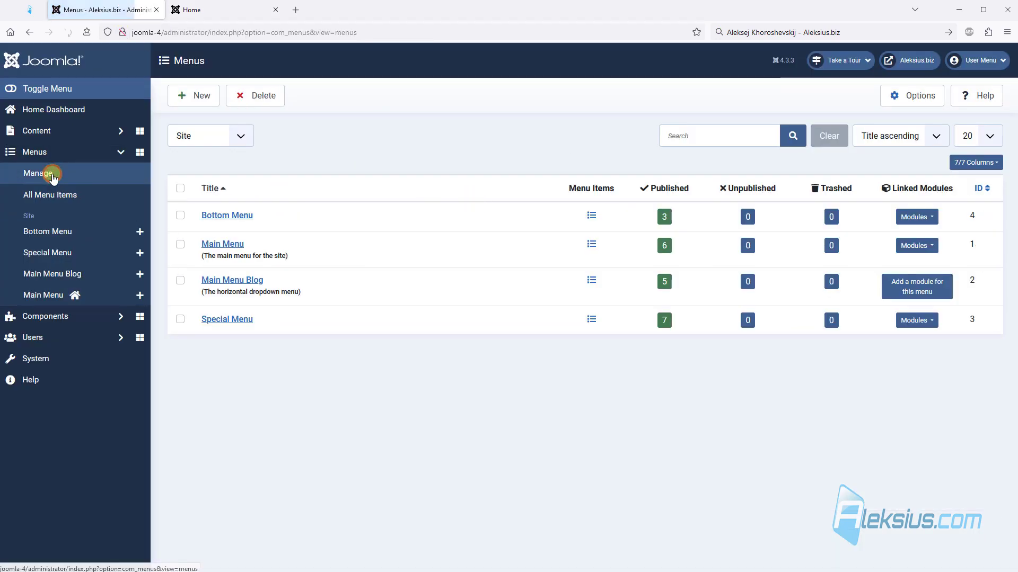
click(210, 105)
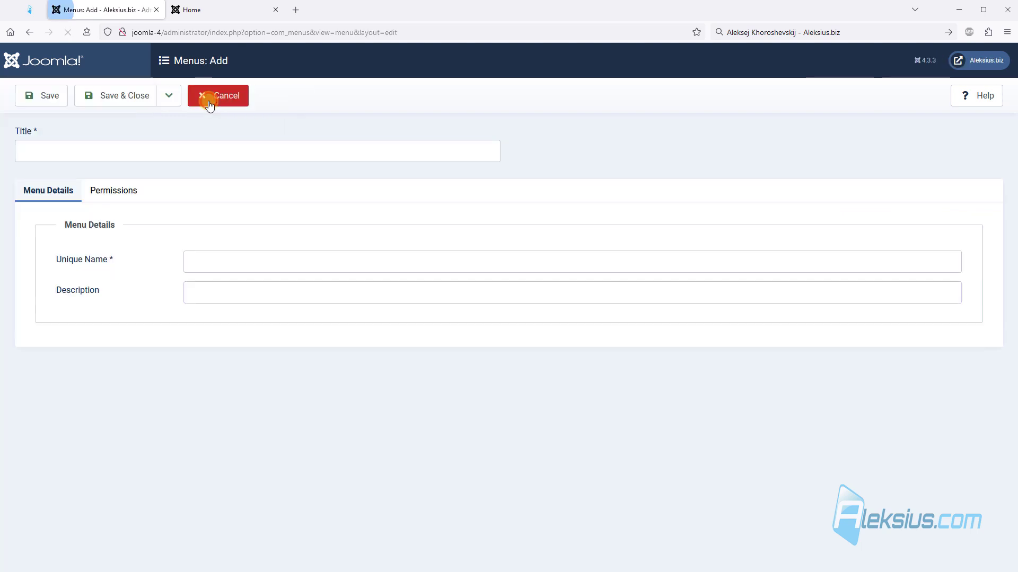
click(131, 154)
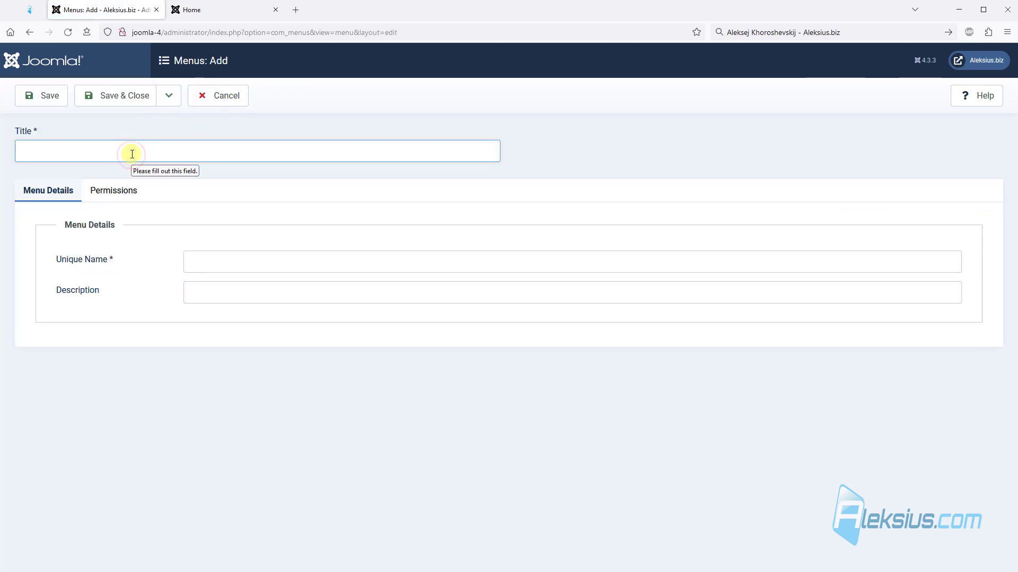
text(Test)
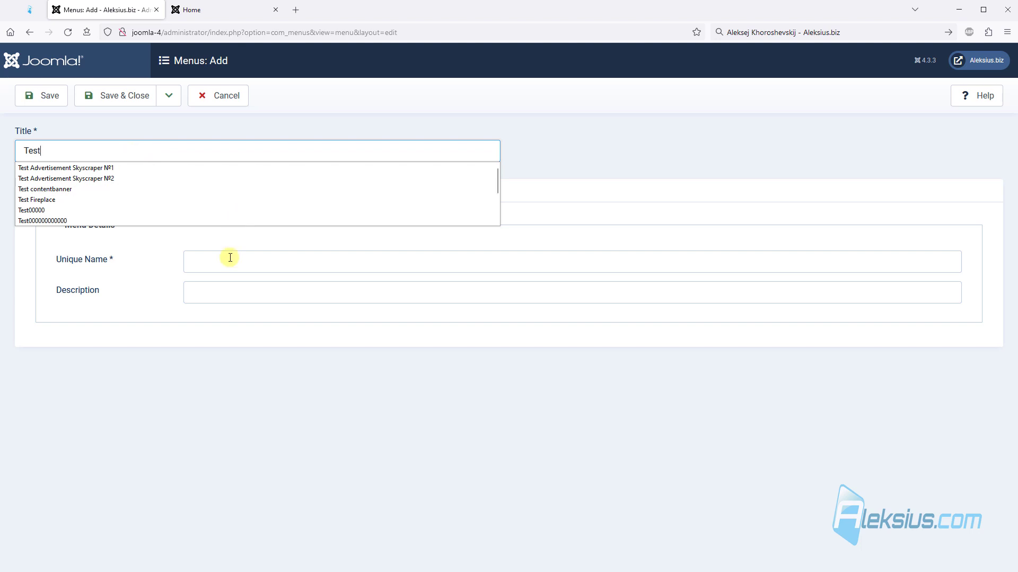
click(219, 260)
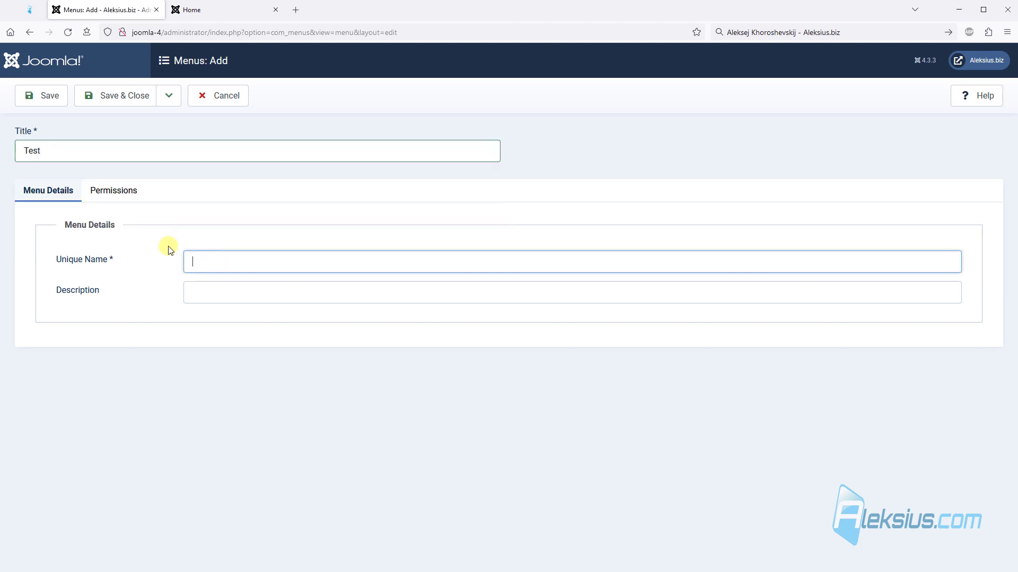
text(test)
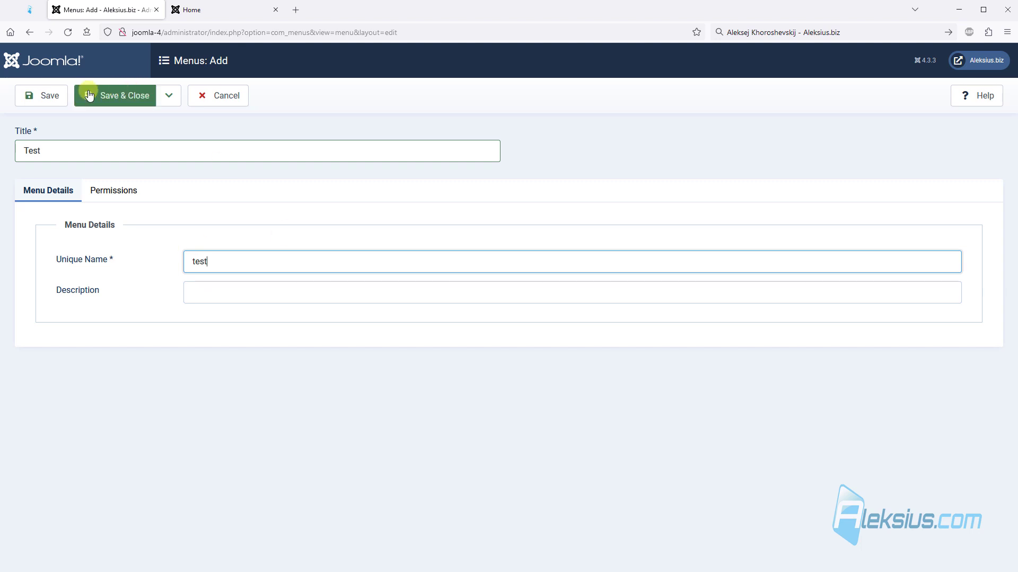
click(124, 95)
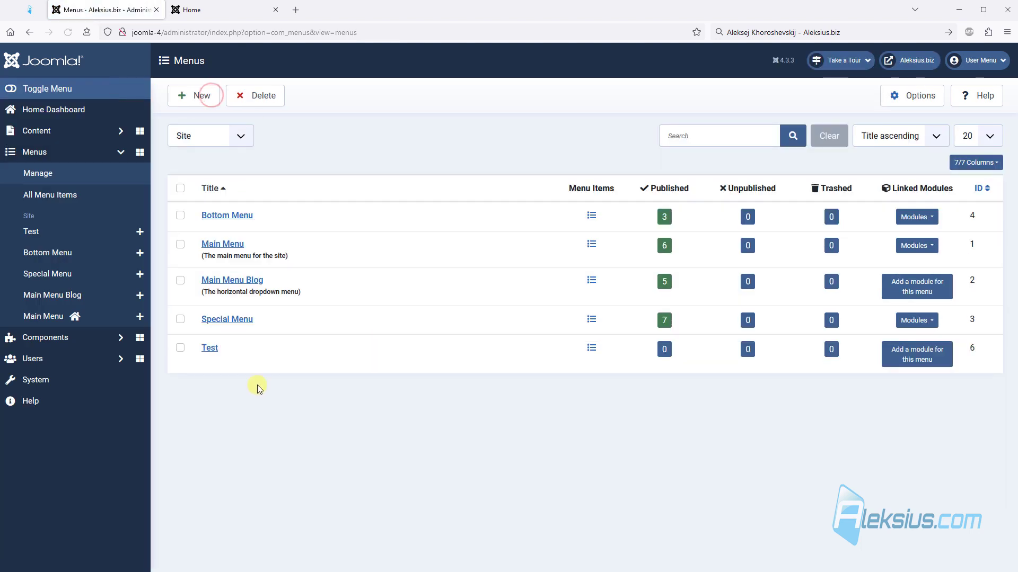
- Start a new menu item titled My test in the Test menu
click(35, 233)
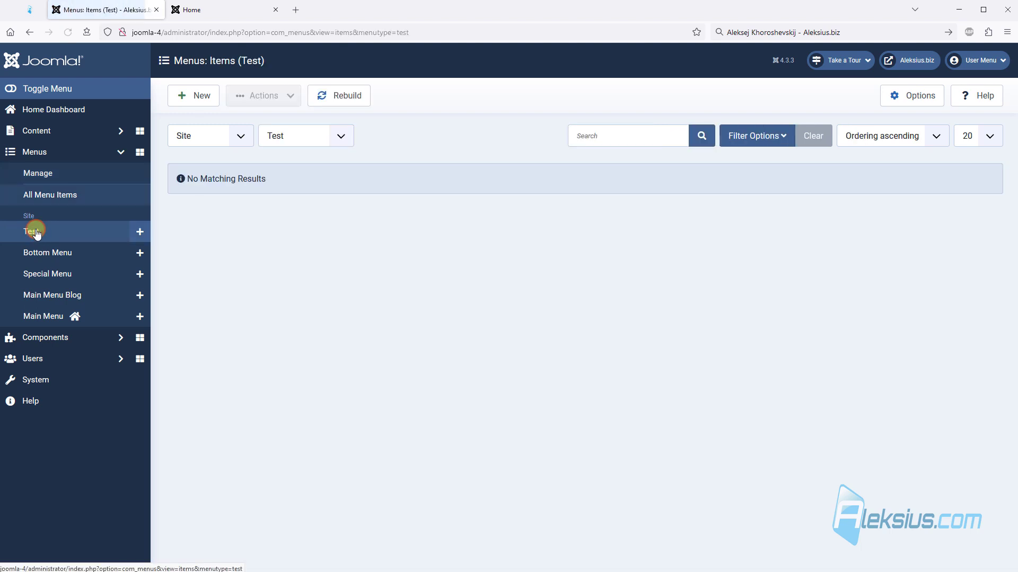
click(205, 102)
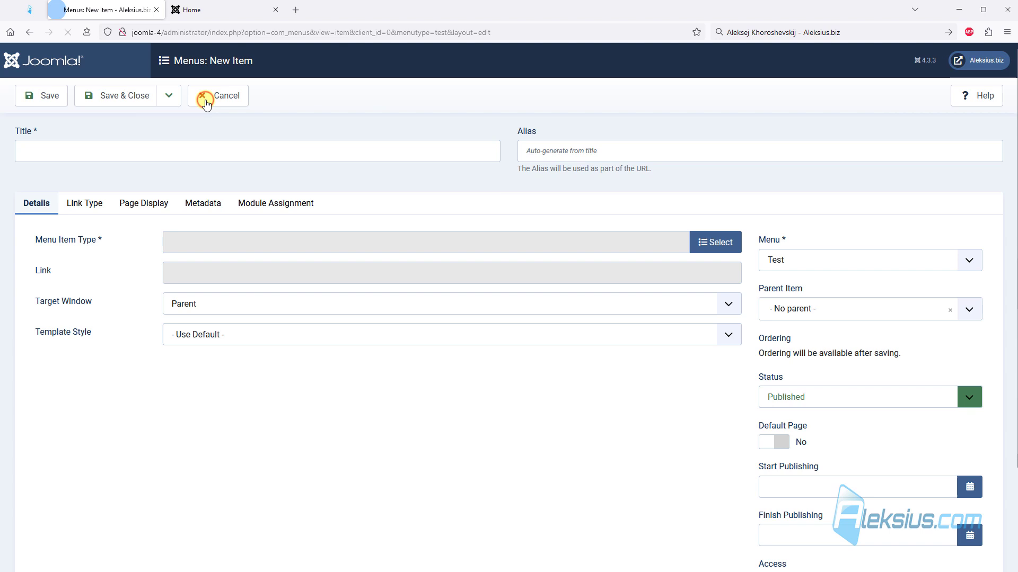
click(106, 155)
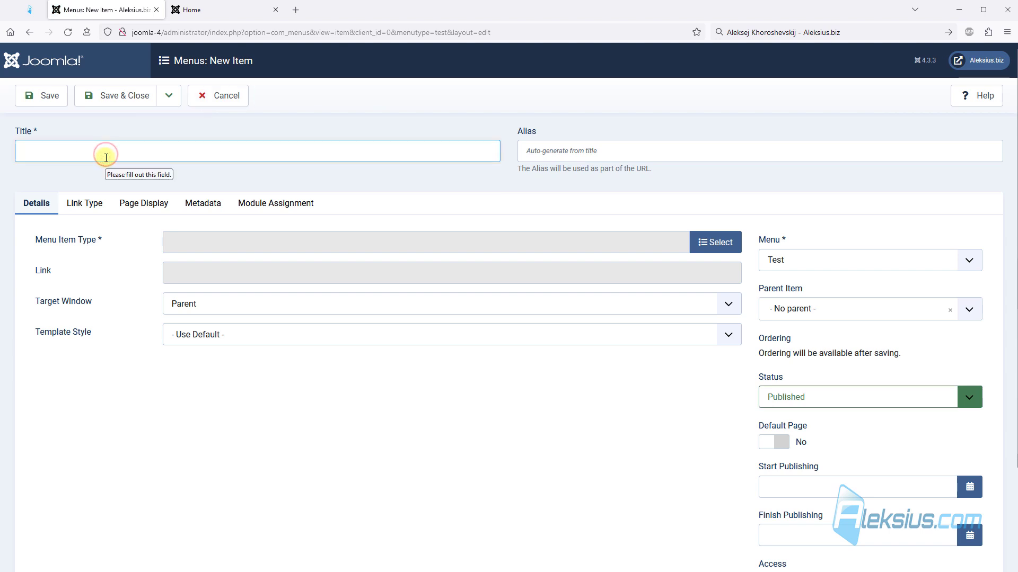
text(My test)
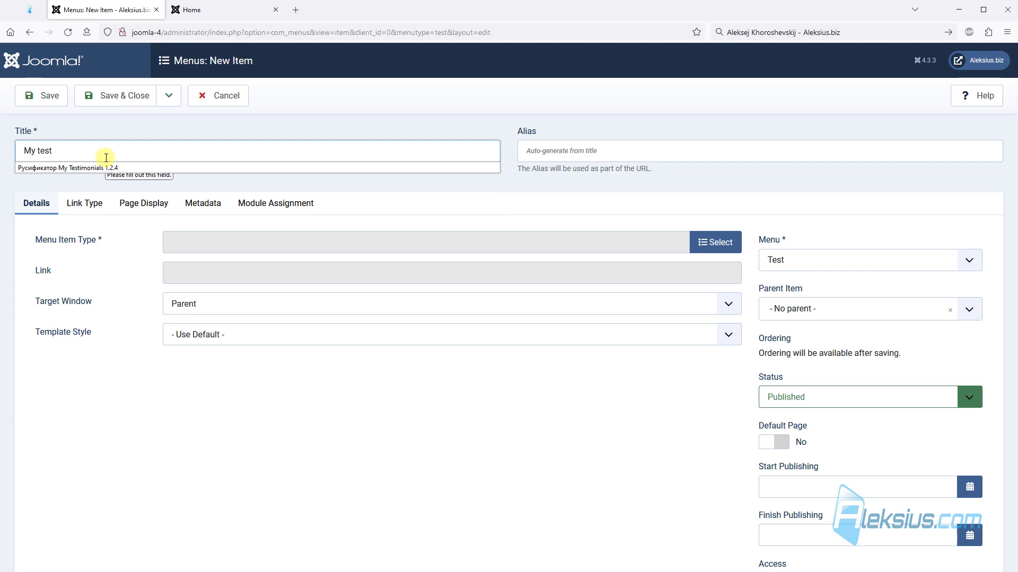
click(614, 104)
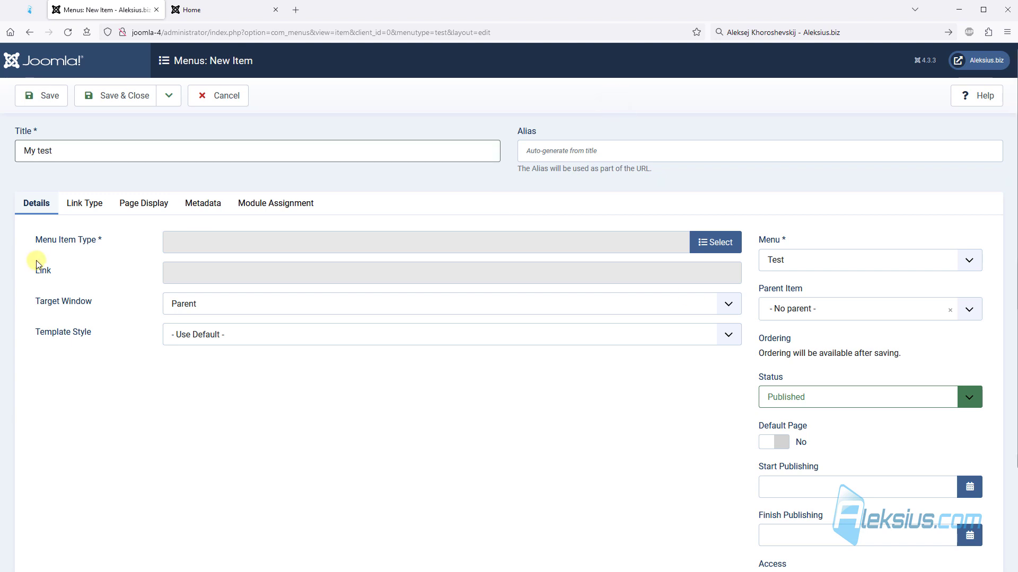
- Set the menu item type to Category Blog with Category 1 as its category, and save and close the item
click(718, 243)
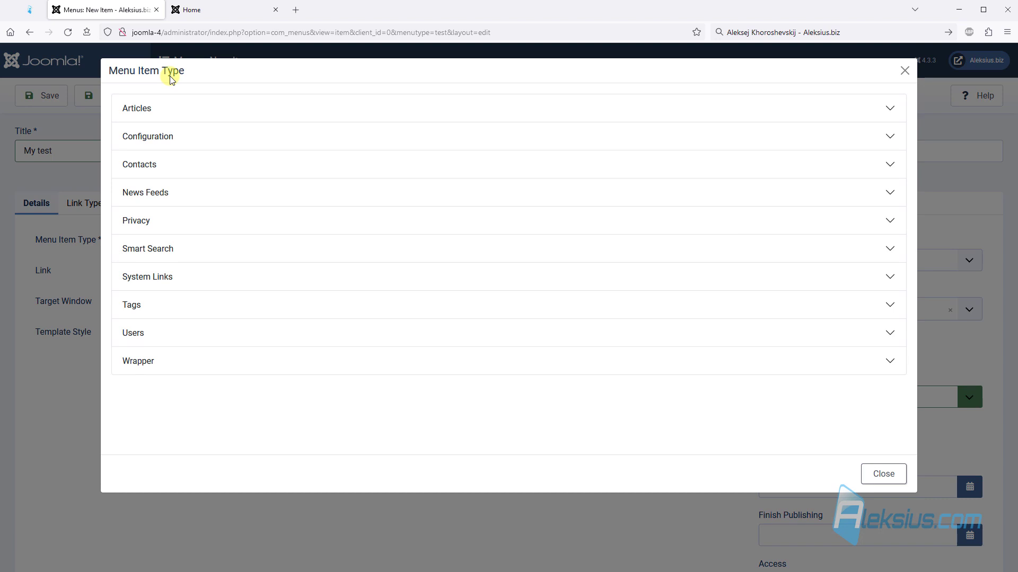
click(178, 105)
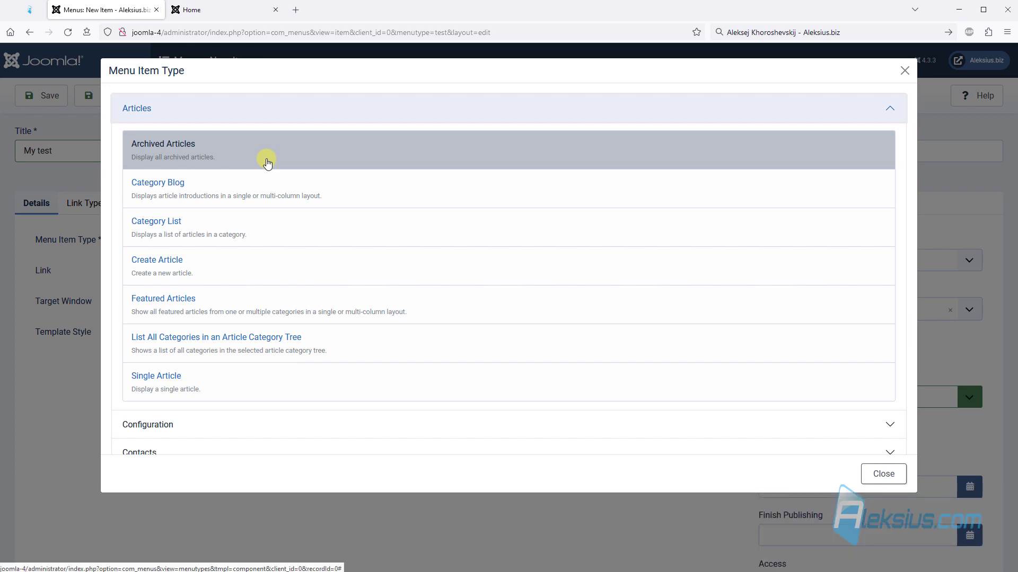
click(182, 186)
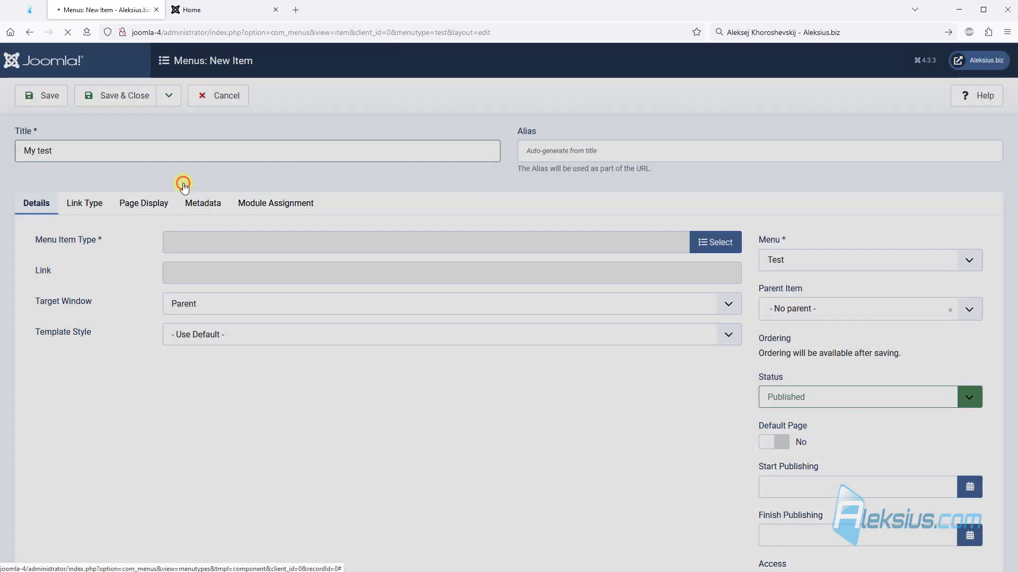
click(664, 273)
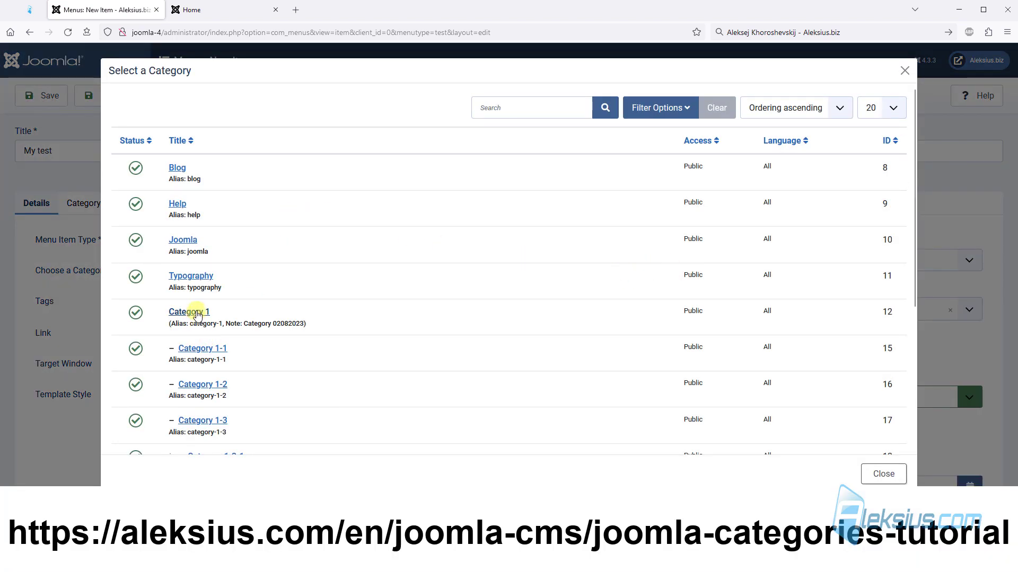
click(197, 314)
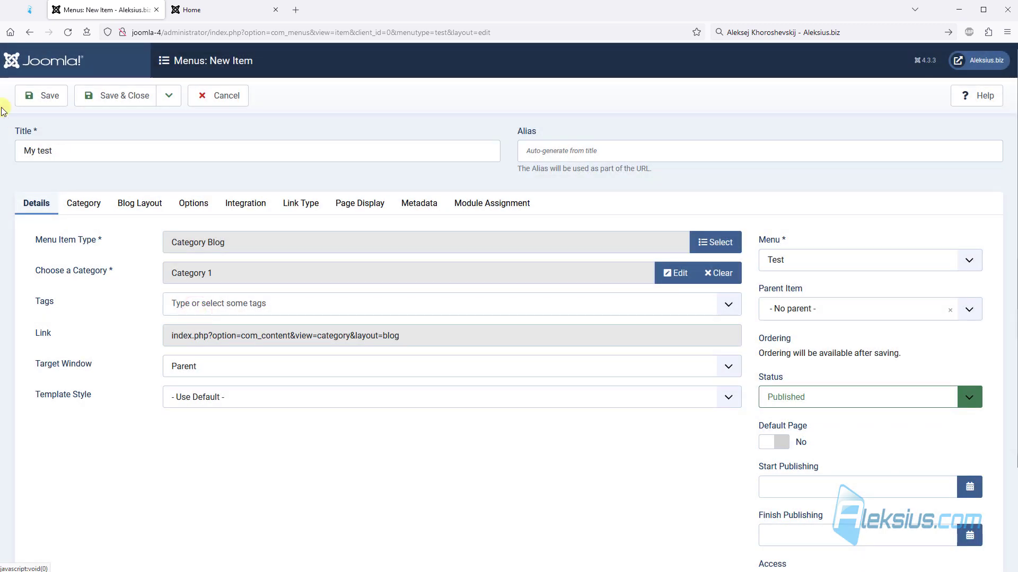
click(32, 99)
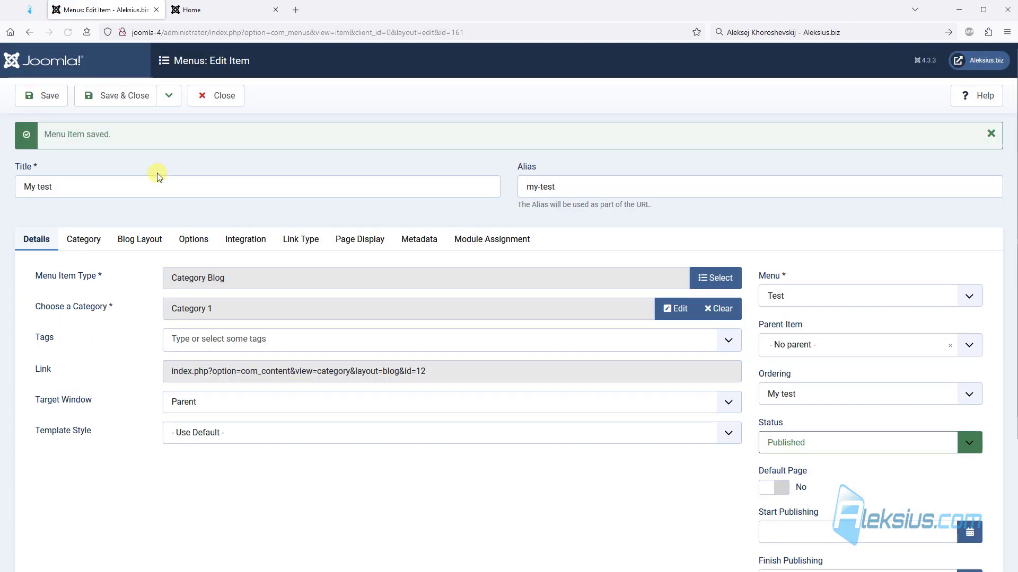
click(117, 103)
- Check the site home page for the Test menu, and open the site modules list in the administrator
click(205, 10)
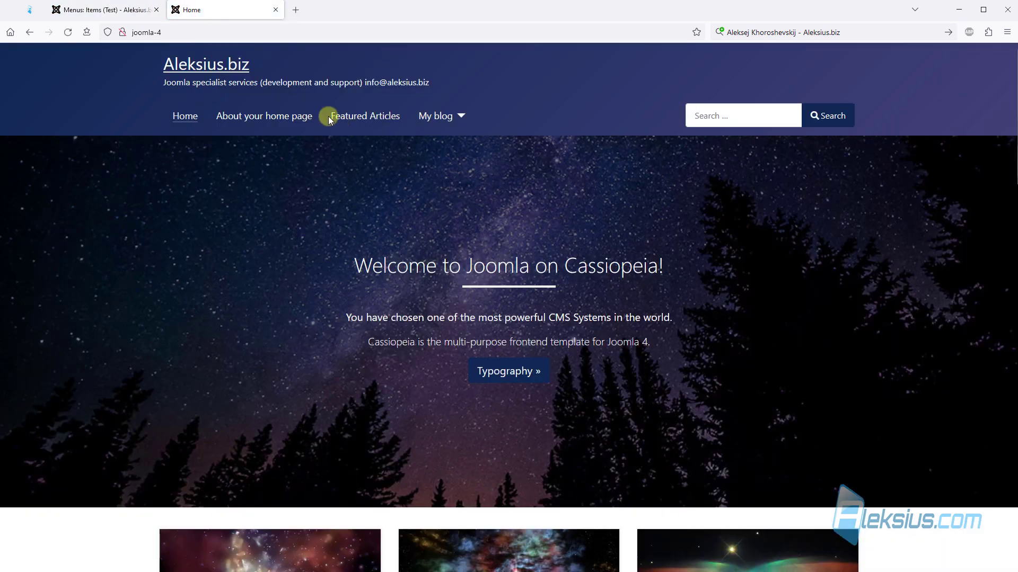
click(88, 15)
click(43, 378)
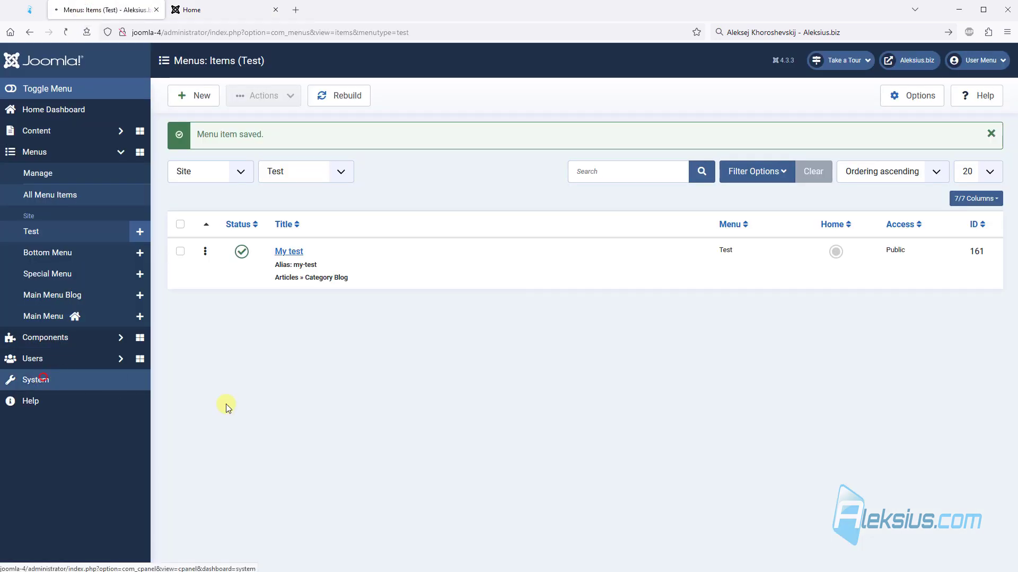
click(492, 453)
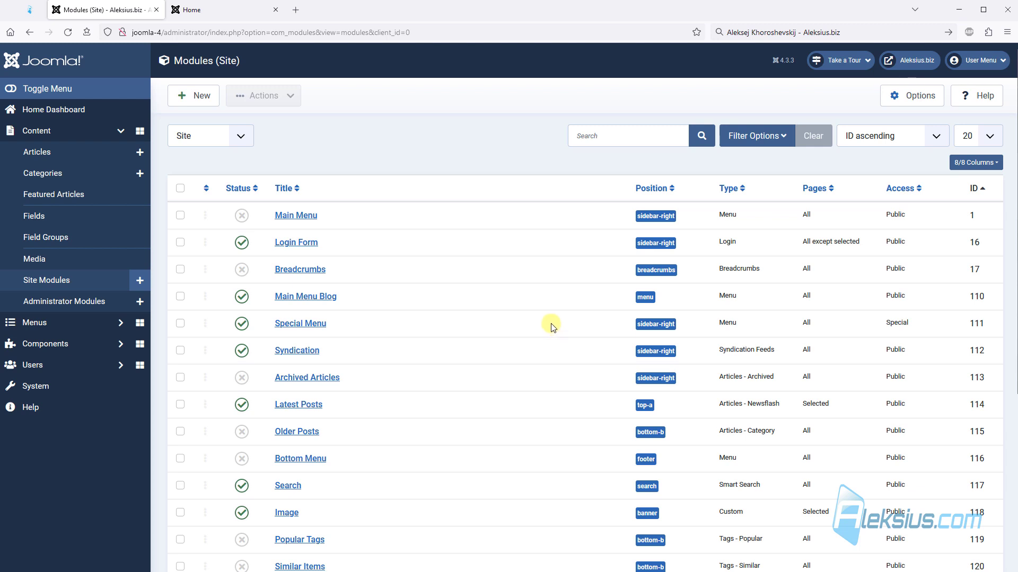
- Review the menu on the site home page, unpublish the Main Menu Blog module, and check the refreshed home page
click(186, 10)
key(F5)
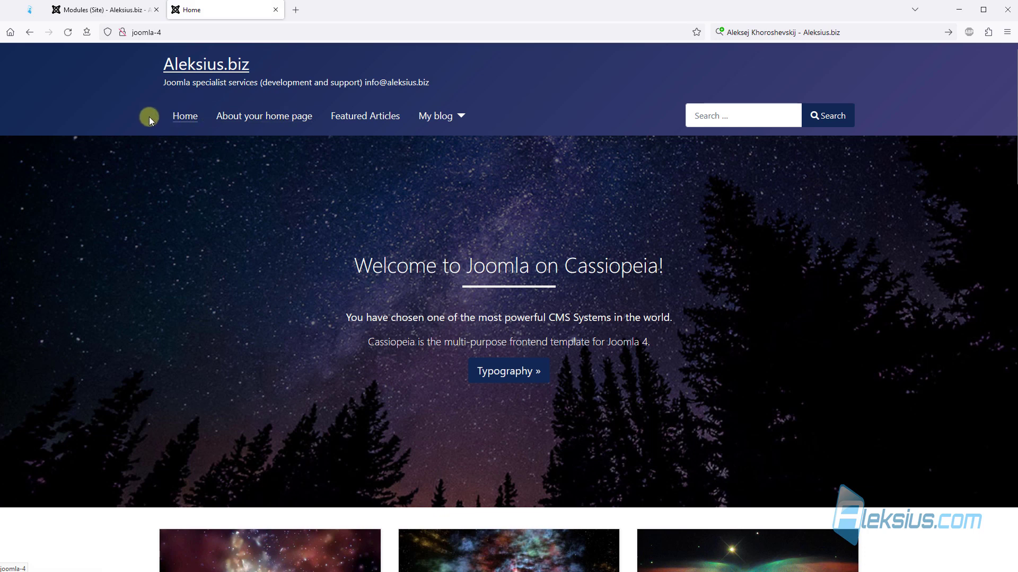
click(108, 9)
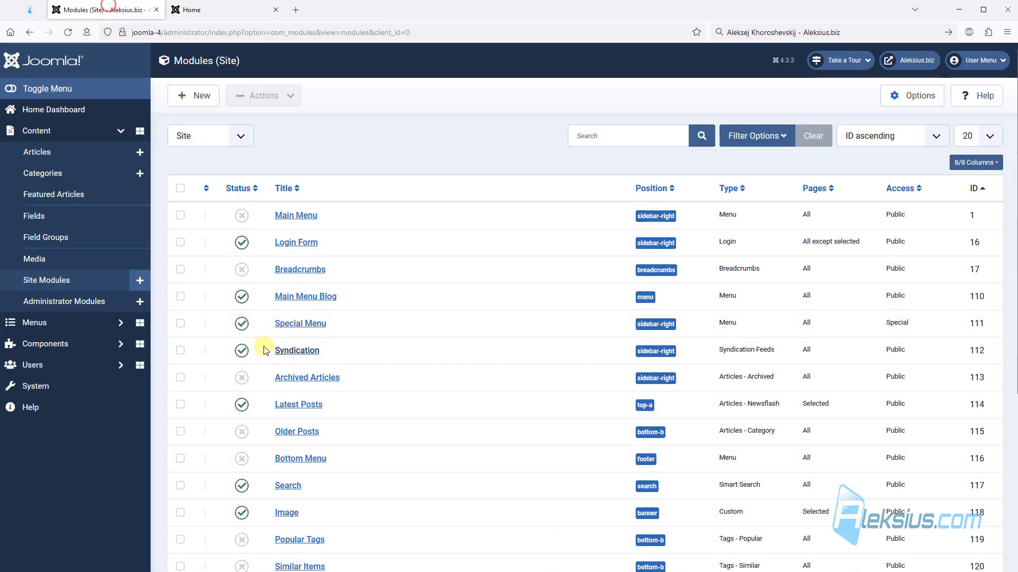
click(243, 296)
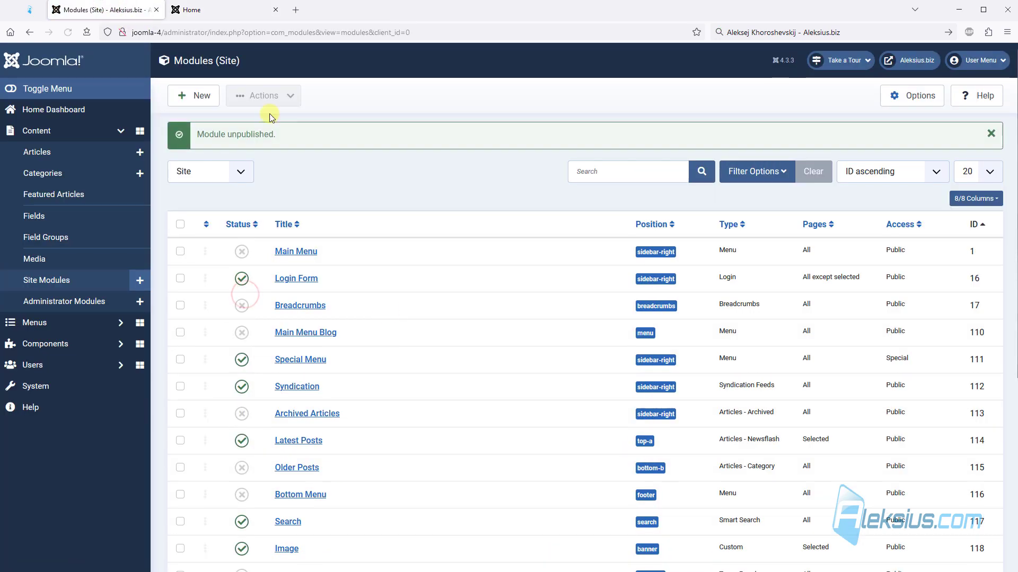
click(192, 10)
key(F5)
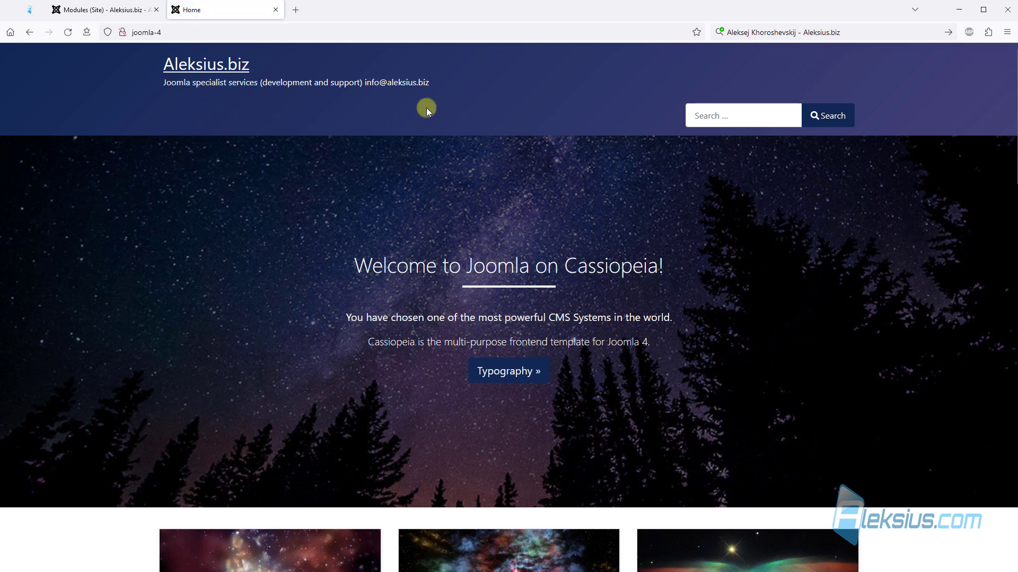
- Back in the site modules list, start a new module of type Menu titled Test
click(85, 8)
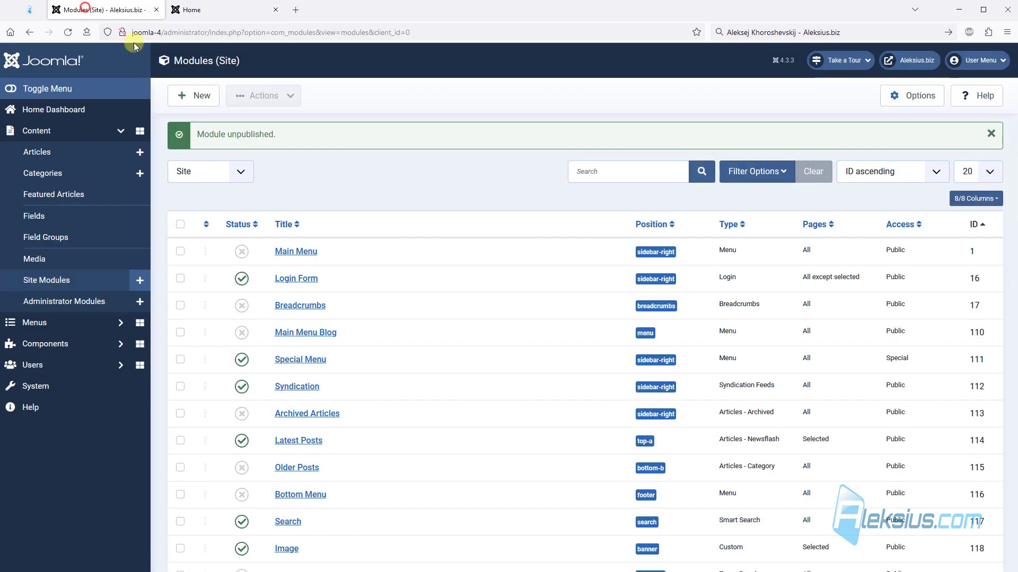
click(186, 96)
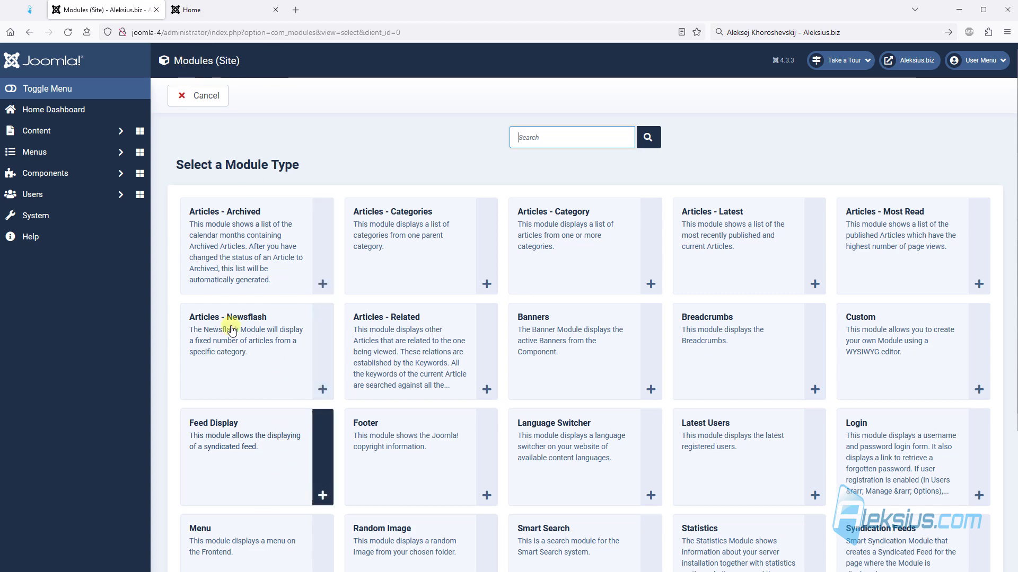
scroll(233, 339, down, 2)
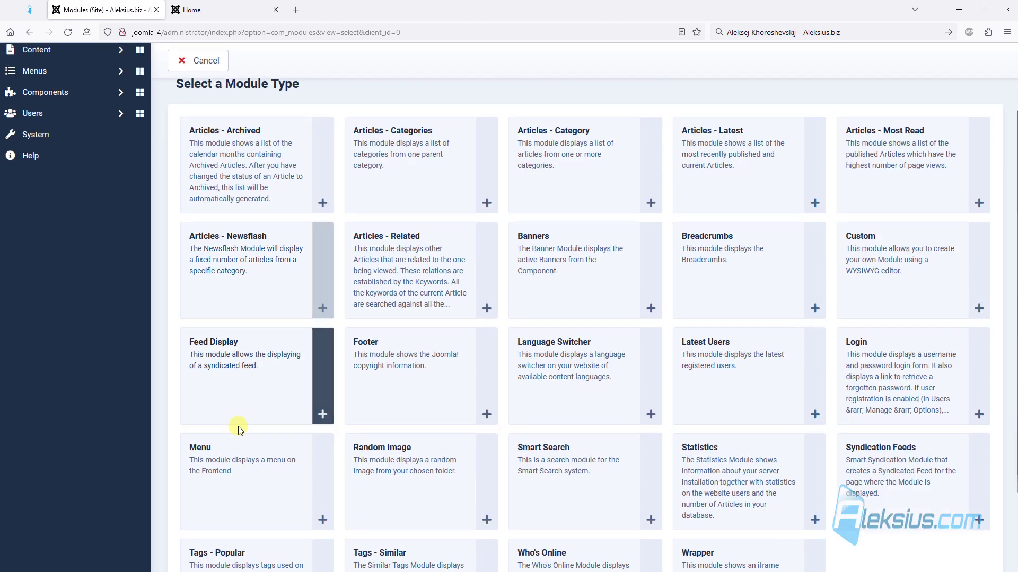
click(320, 455)
click(92, 148)
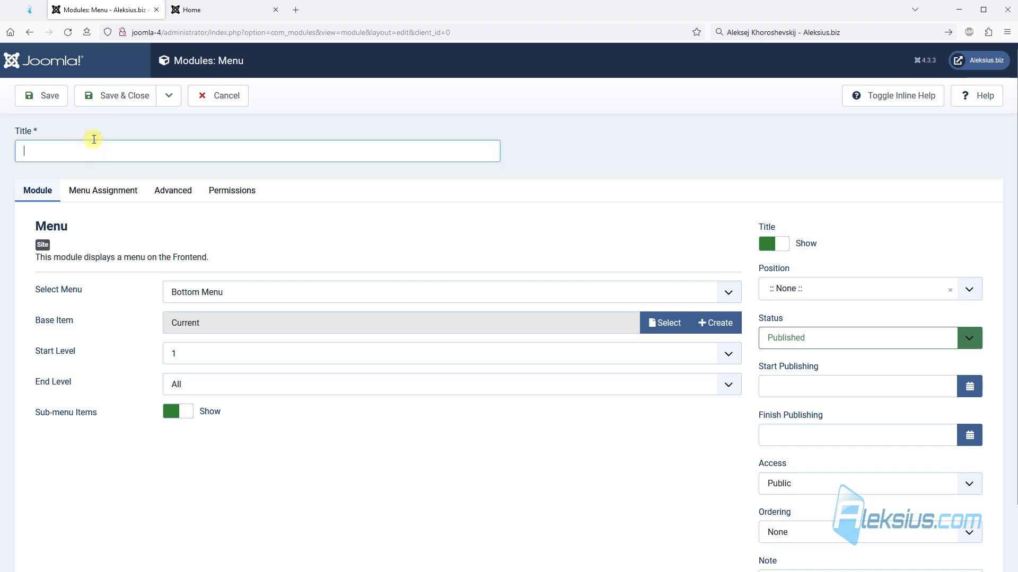
text(Test)
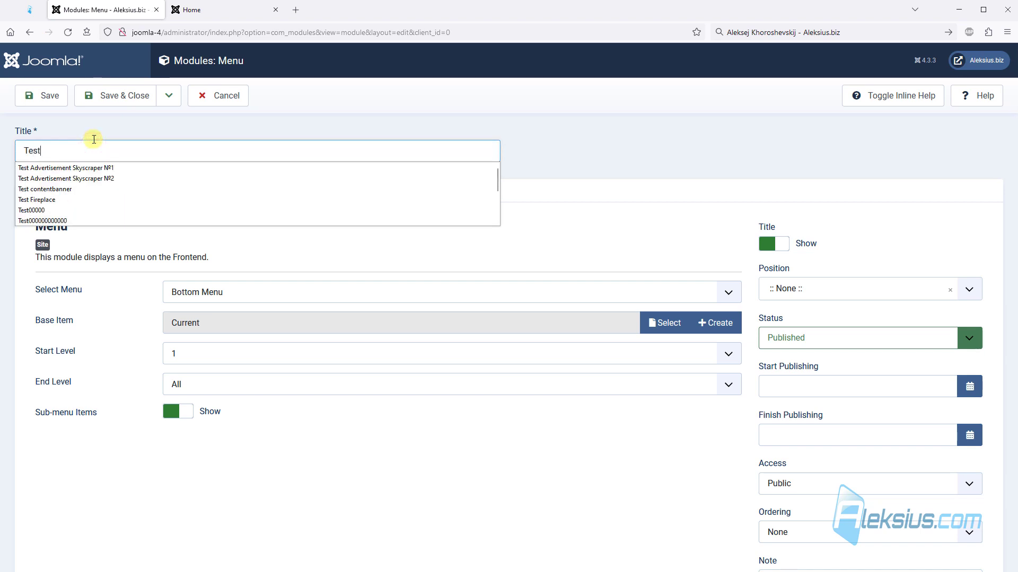
click(605, 137)
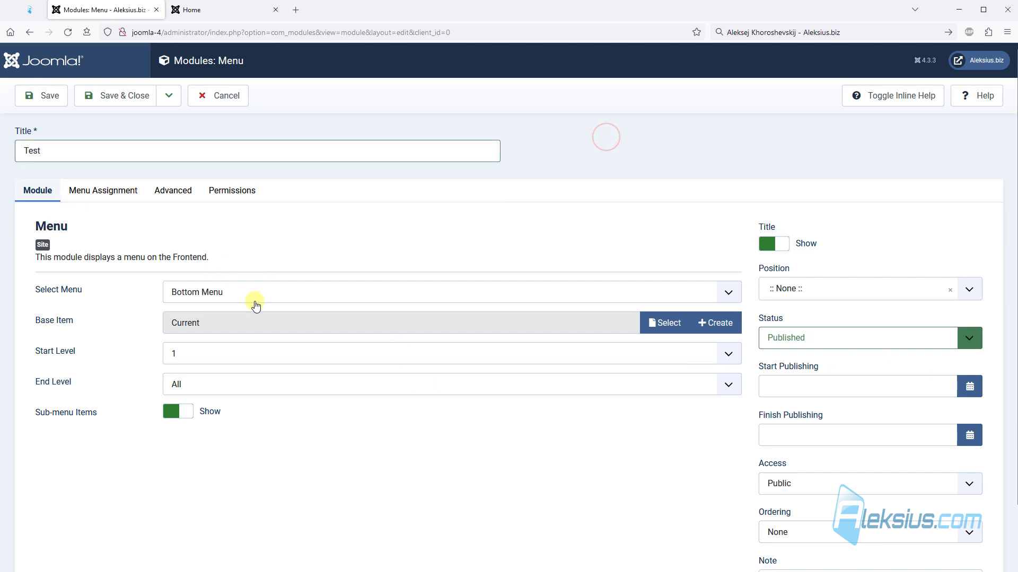
- Assign the Test menu to the module, set its position to Menu [menu], and save it
click(329, 292)
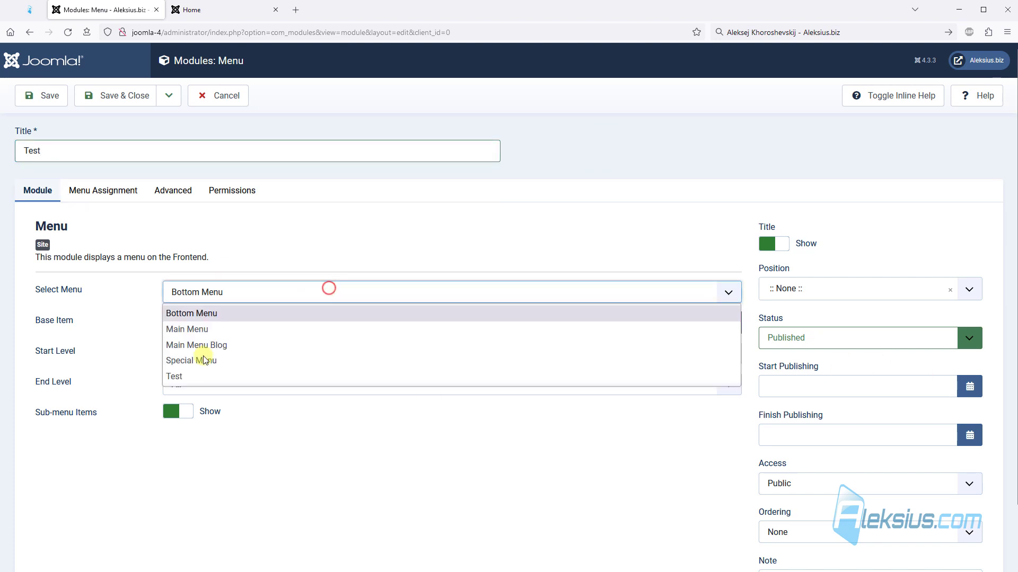
click(186, 377)
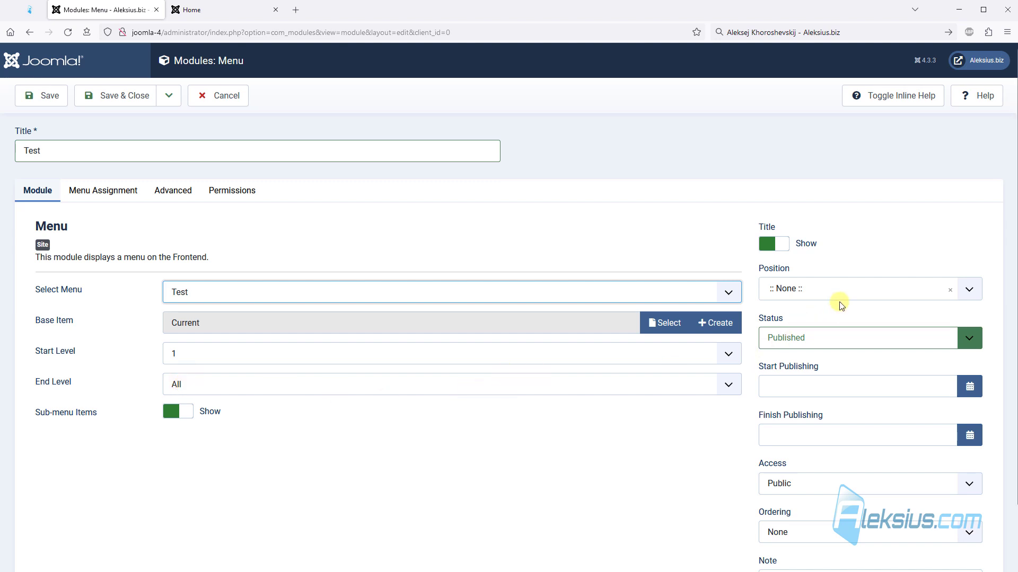
click(834, 284)
text(menu)
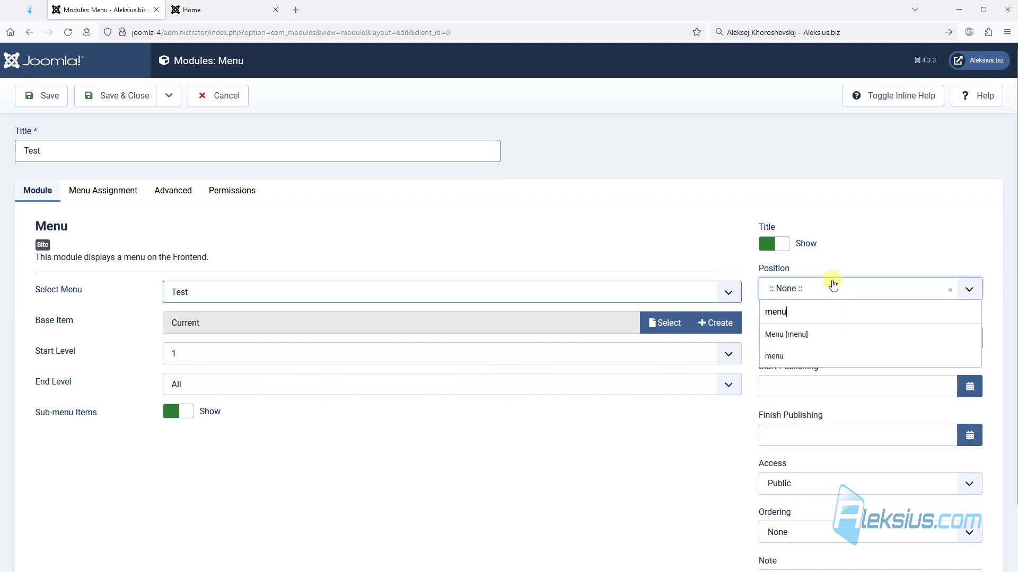
click(797, 332)
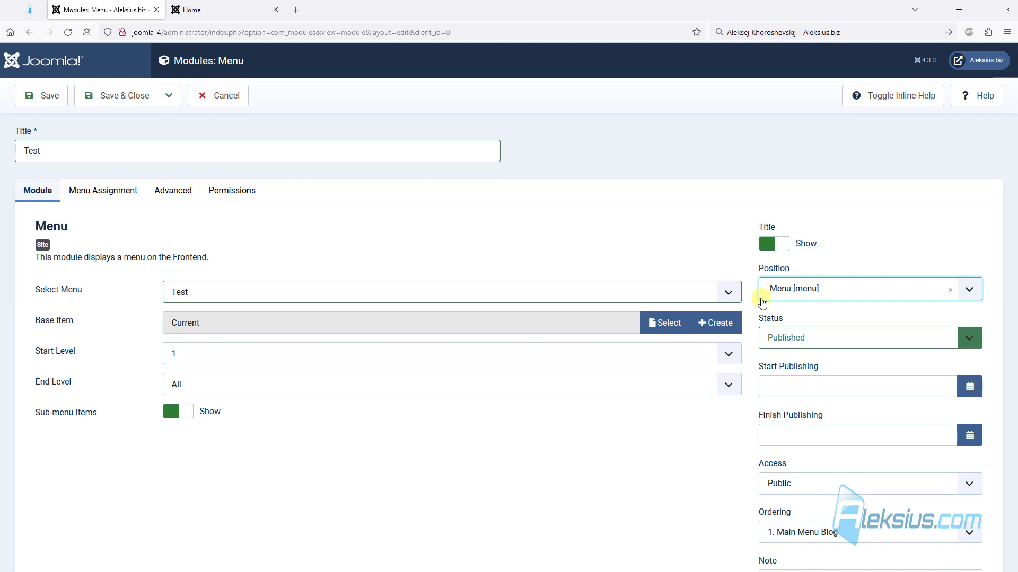
click(38, 97)
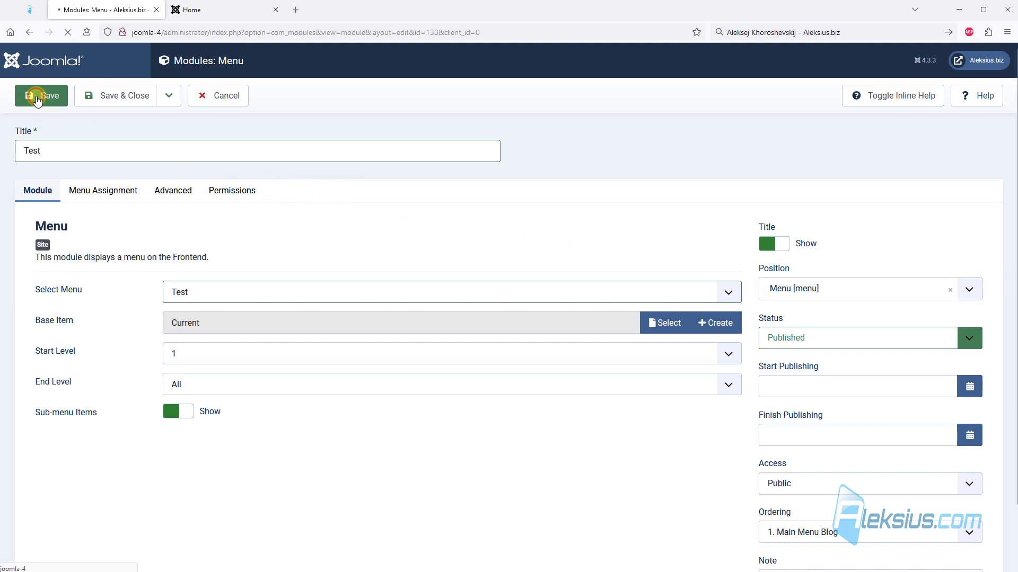
- Open the My test item from the site's menu to check it, and save and close the module in the administrator
click(222, 11)
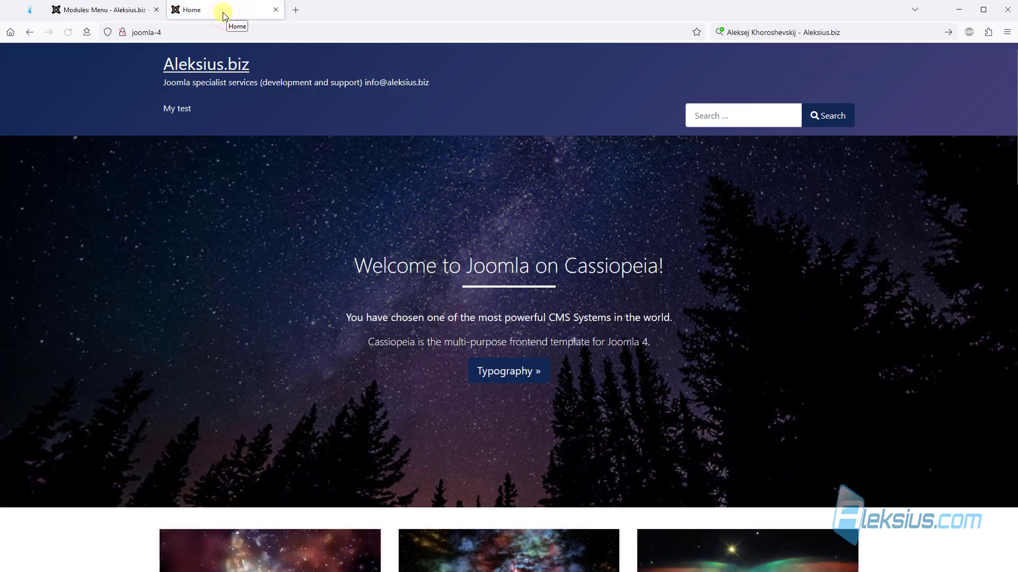
click(177, 112)
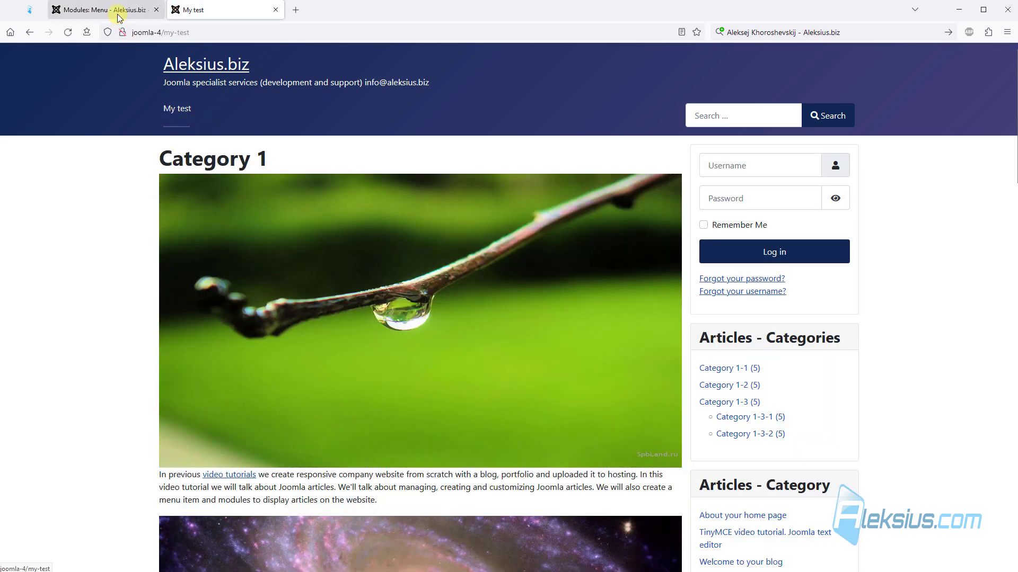
click(100, 10)
click(114, 97)
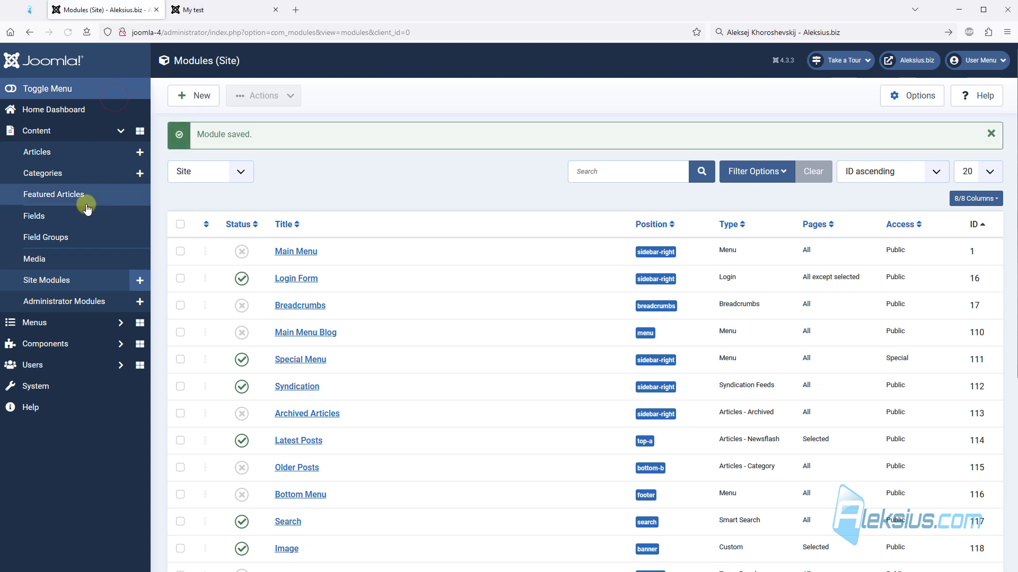
- Open the Test menu's items and start a new menu item titled My test 2
click(54, 322)
click(44, 235)
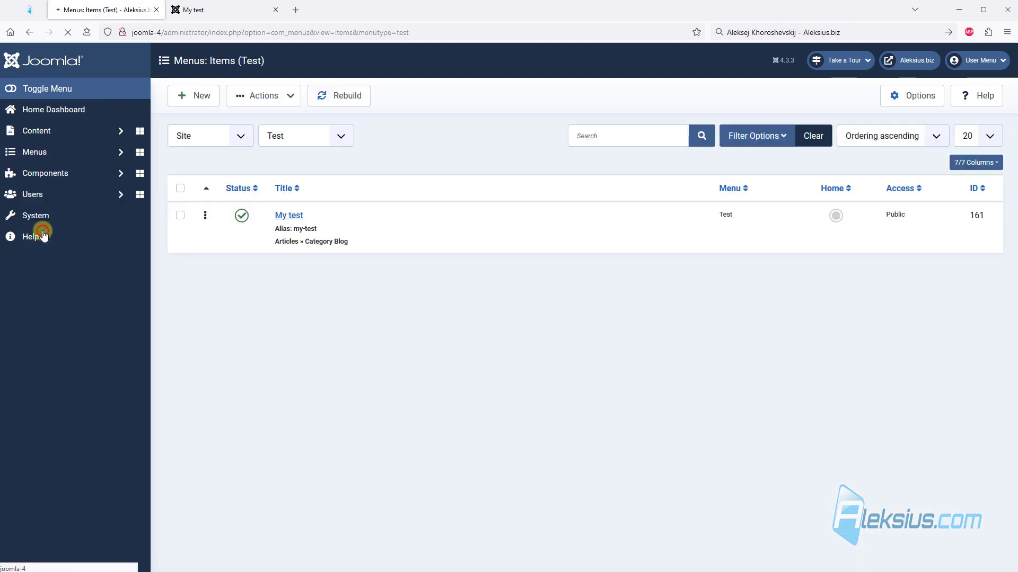
click(201, 102)
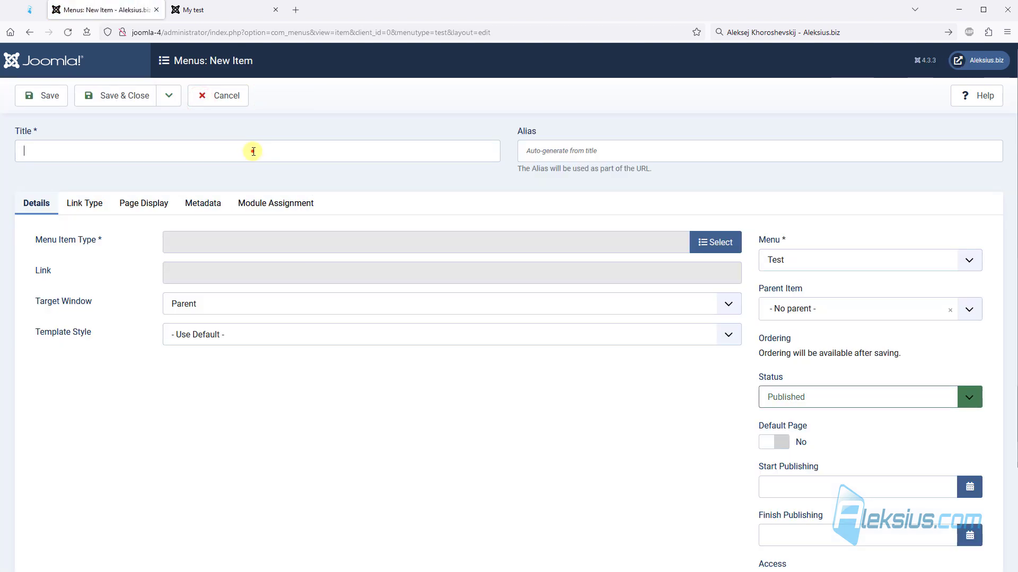
click(253, 151)
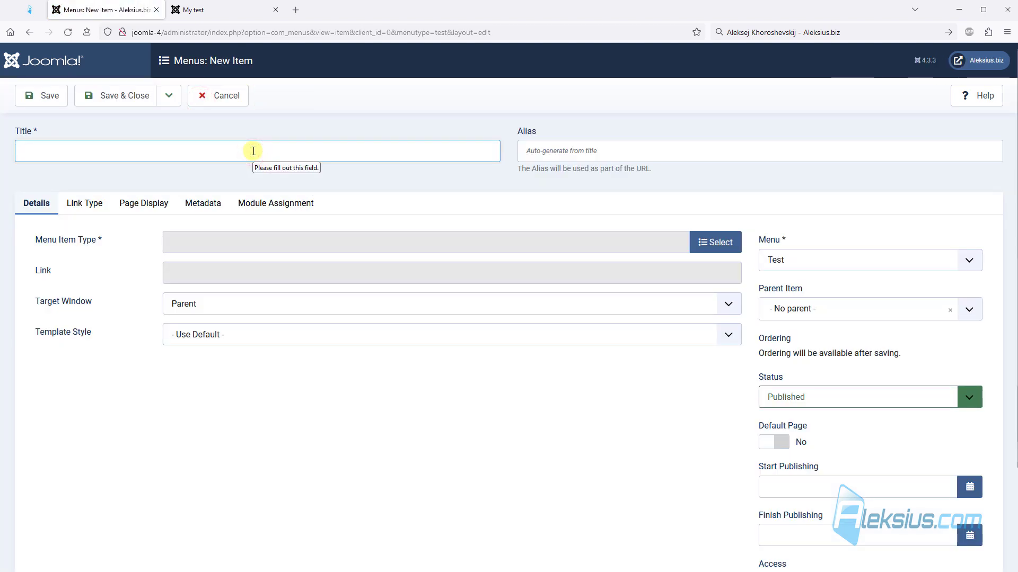
text(My)
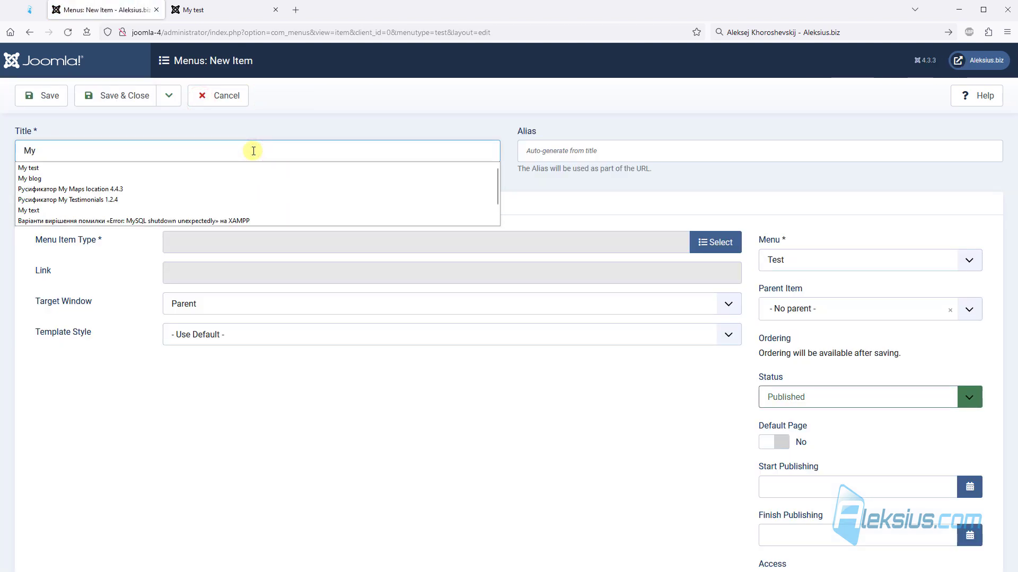
click(184, 168)
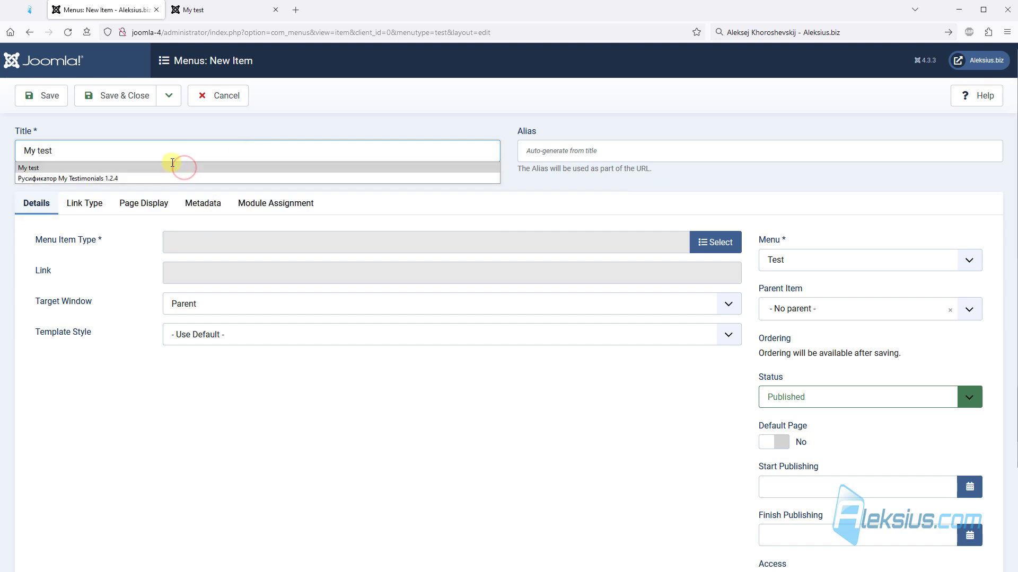
text(2)
- Set the menu item type to Single Article with the article Working on Your Site, and save the item
click(695, 235)
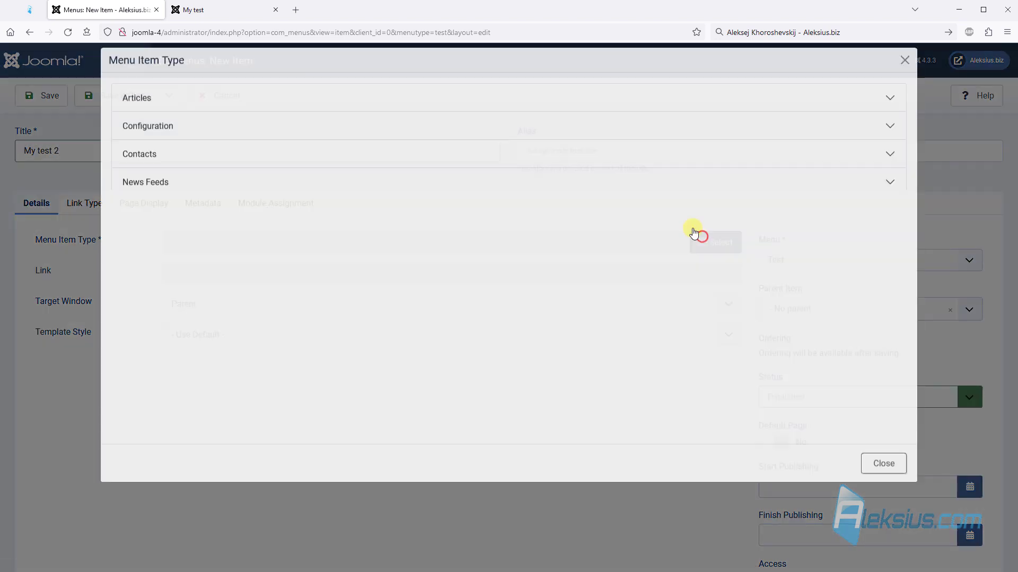
click(191, 107)
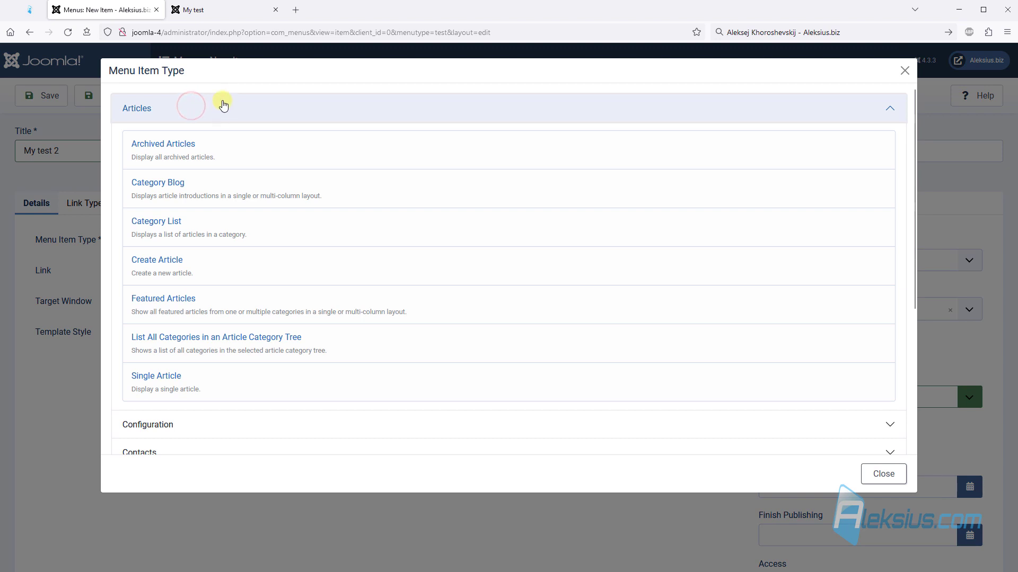
click(172, 371)
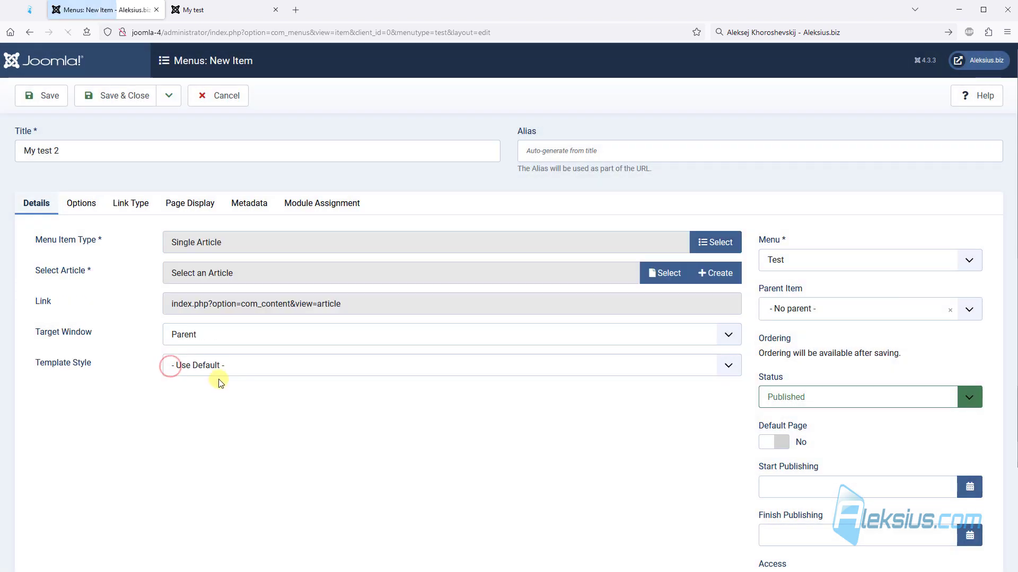
click(663, 273)
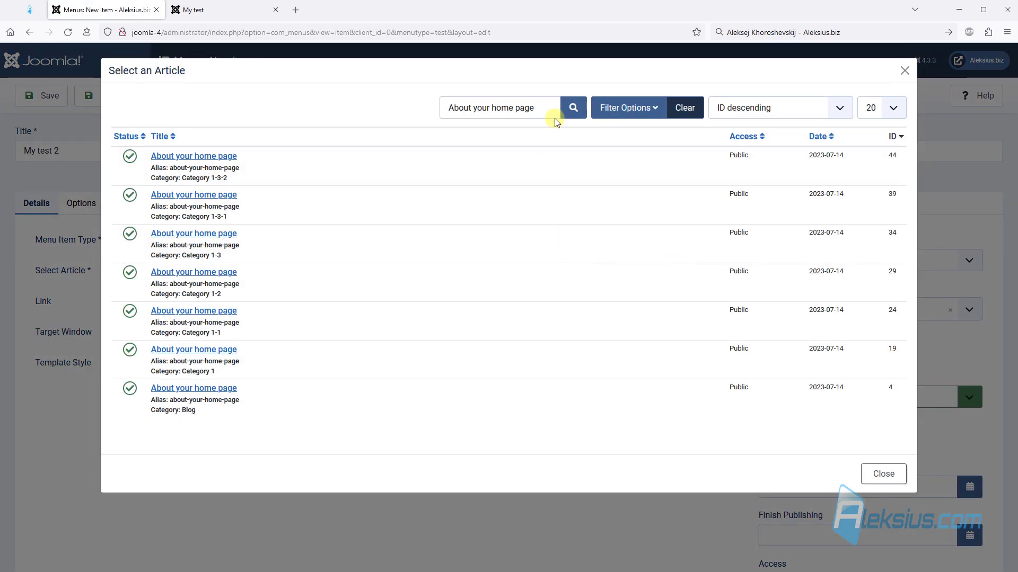
drag(552, 110, 274, 74)
key(Delete)
click(574, 107)
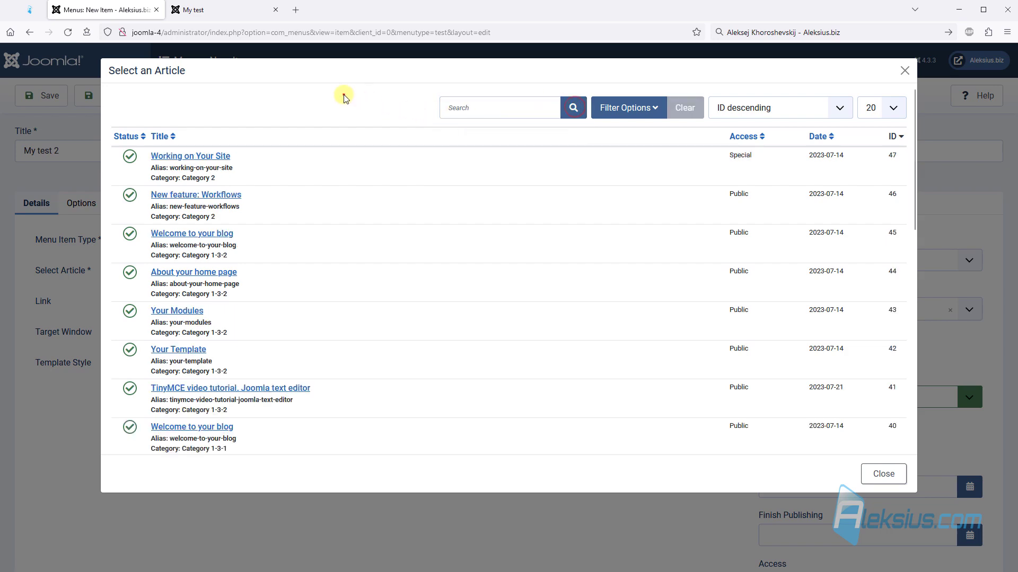
click(190, 157)
click(50, 96)
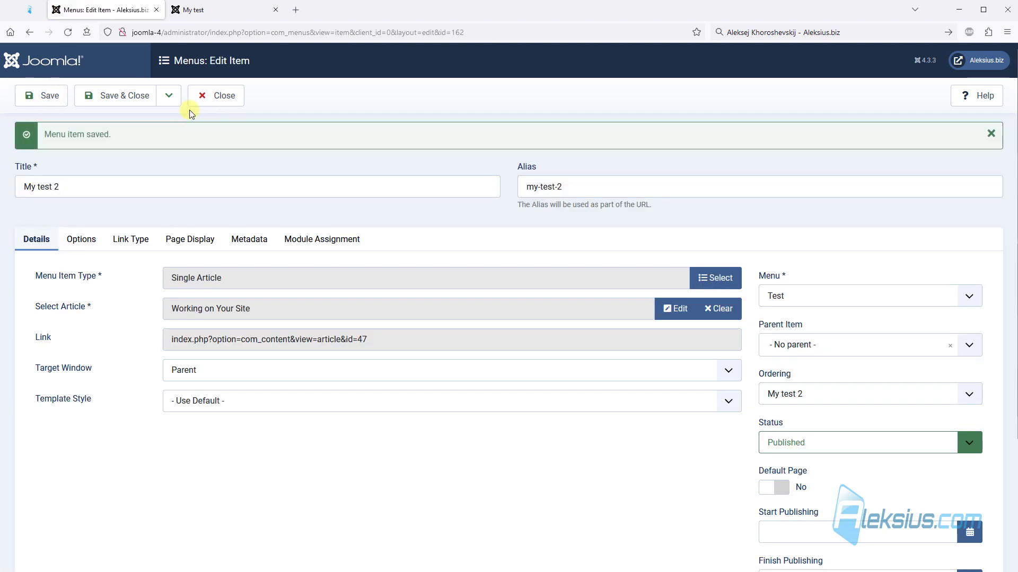
- Save the item and start another new one, with Category List as its menu item type
click(170, 98)
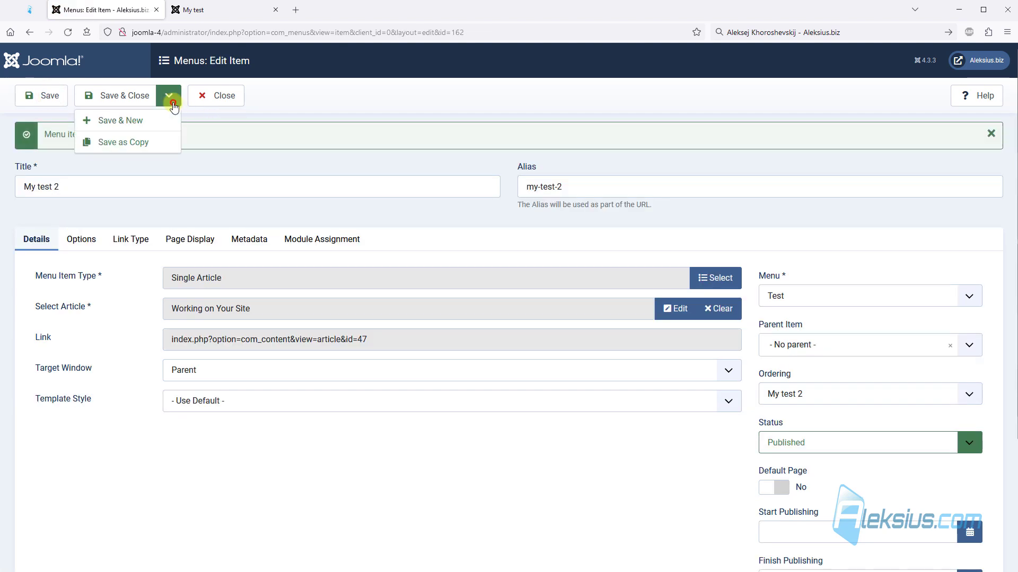
click(136, 127)
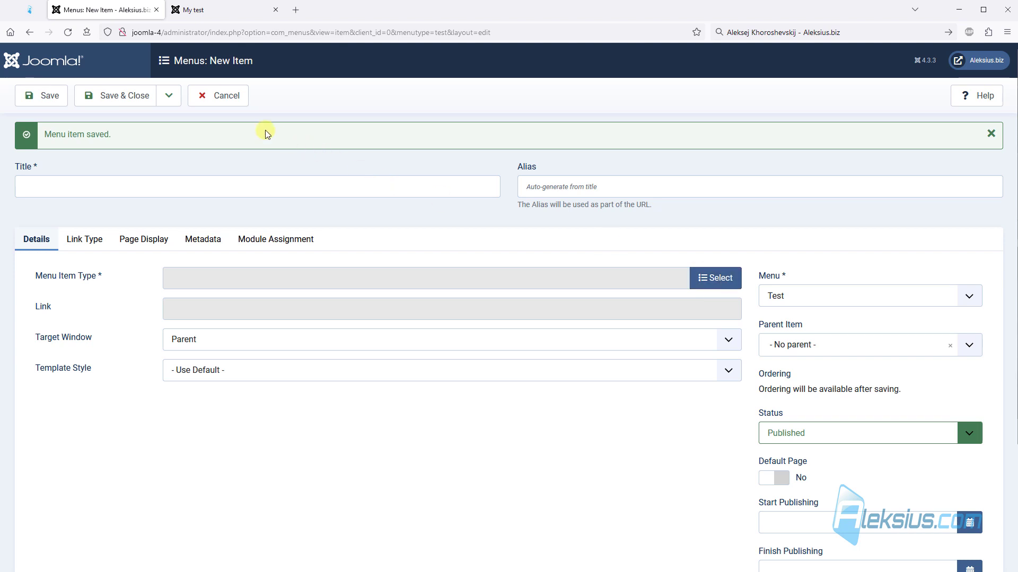
click(719, 281)
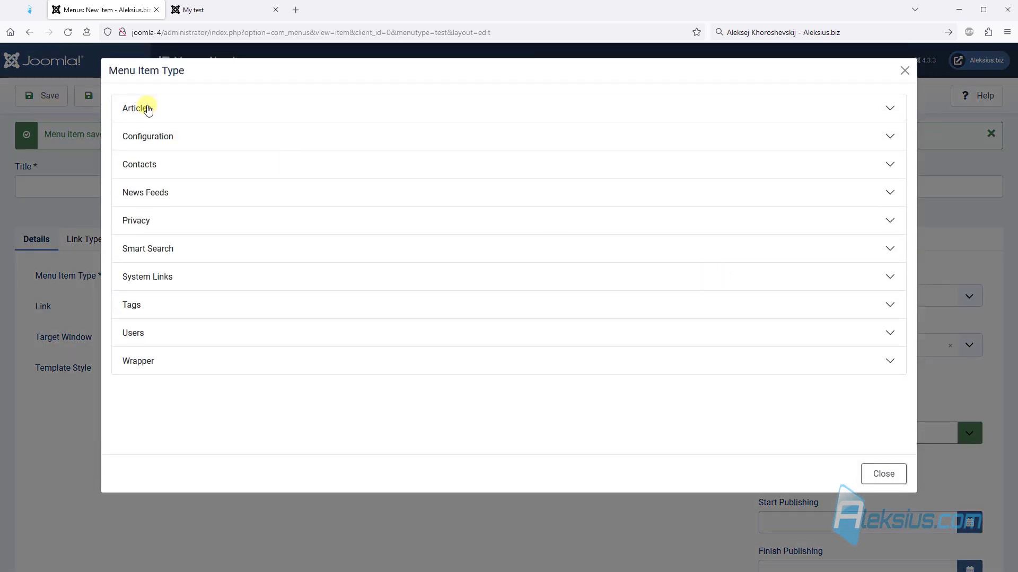
click(167, 106)
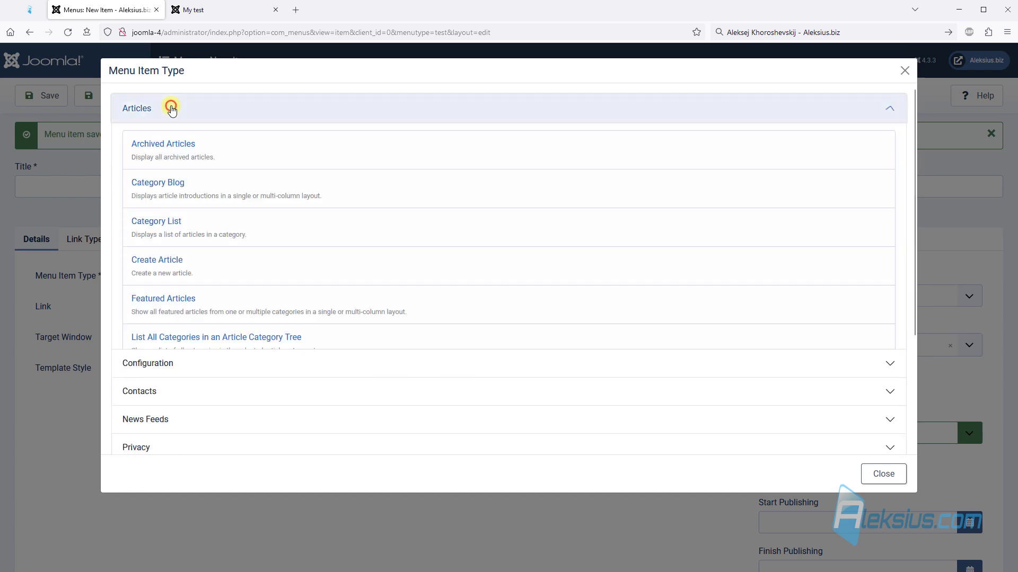
click(168, 221)
- Copy the menu item type name Category List and use it as the new item's title
triple_click(237, 271)
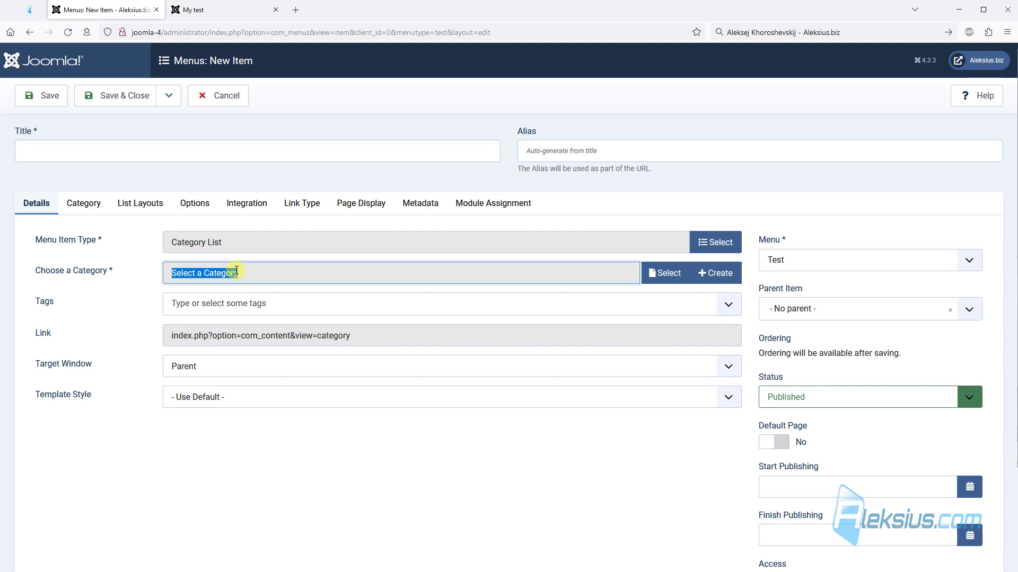
triple_click(220, 241)
key(ctrl+c)
click(67, 150)
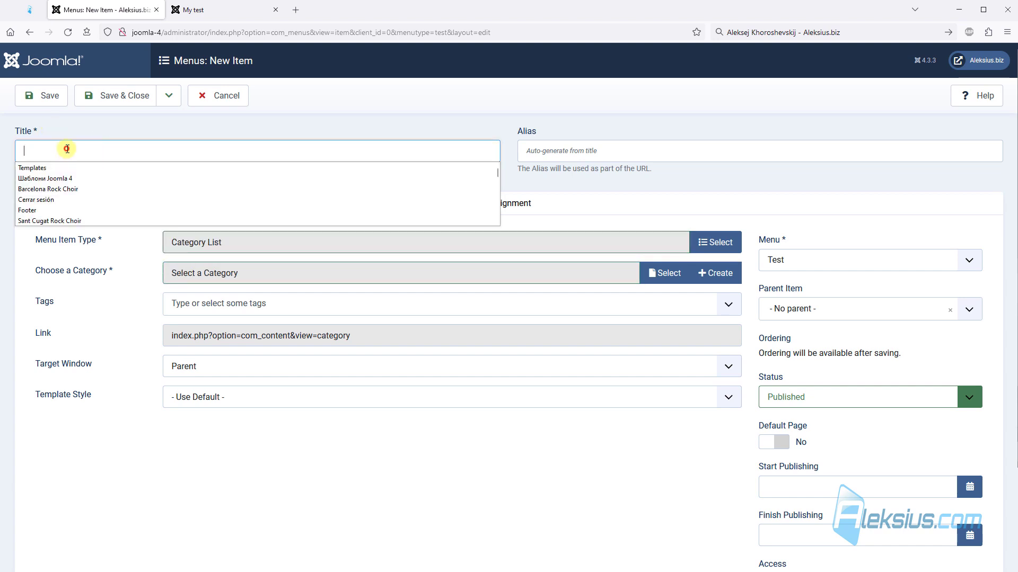
key(ctrl+v)
- Choose Category 1 as the item's category, save the item, and check the refreshed site page
click(669, 273)
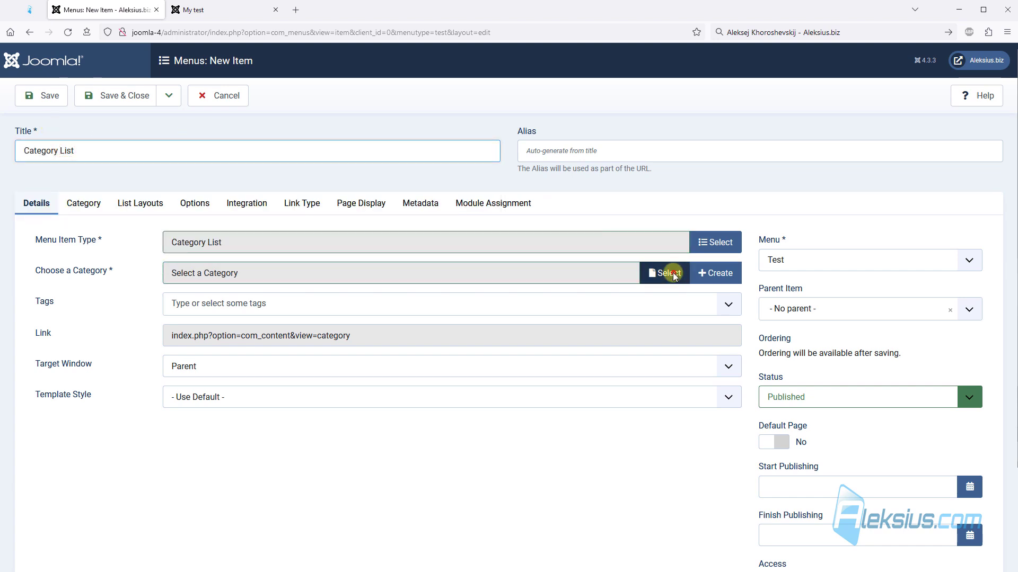
click(197, 311)
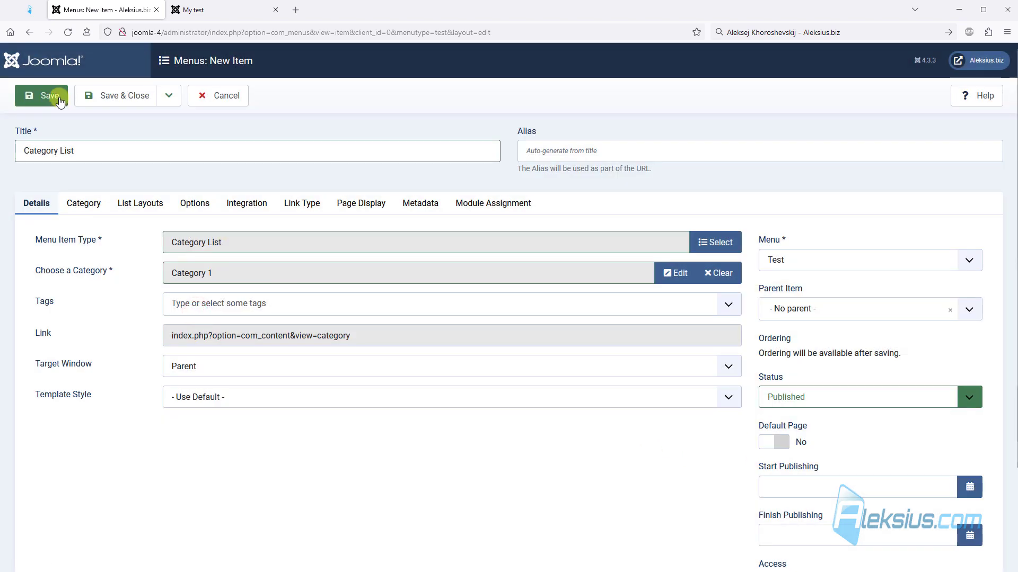
click(60, 100)
click(241, 21)
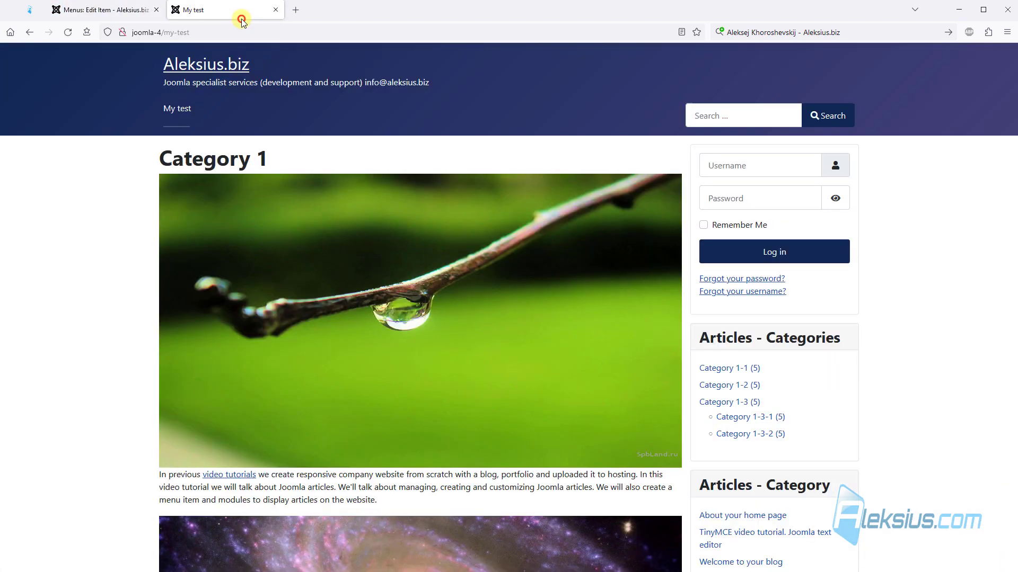
key(F5)
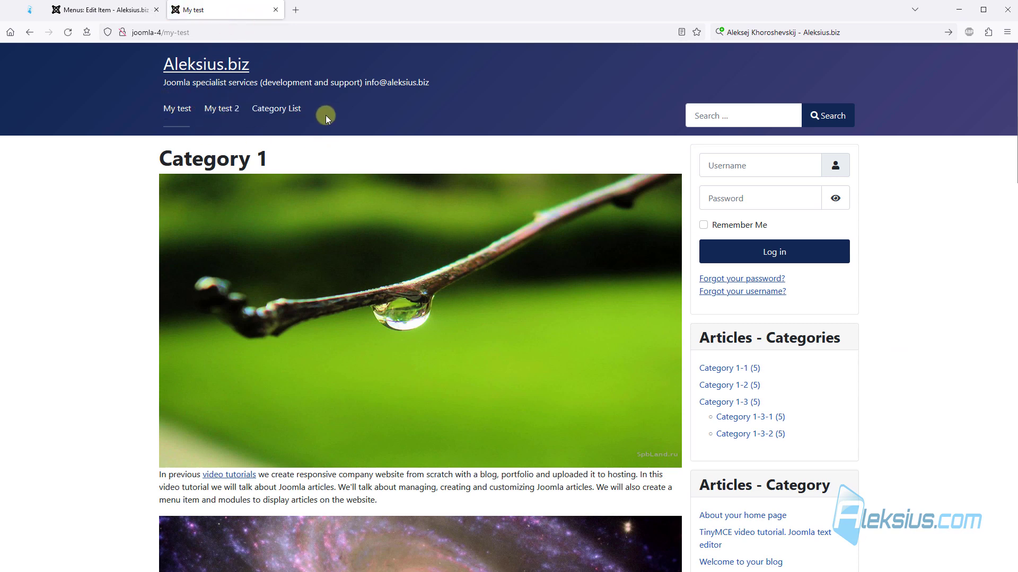
- Save the Category List item as a copy in the administrator, set the copy's status to Published, and save it
click(116, 10)
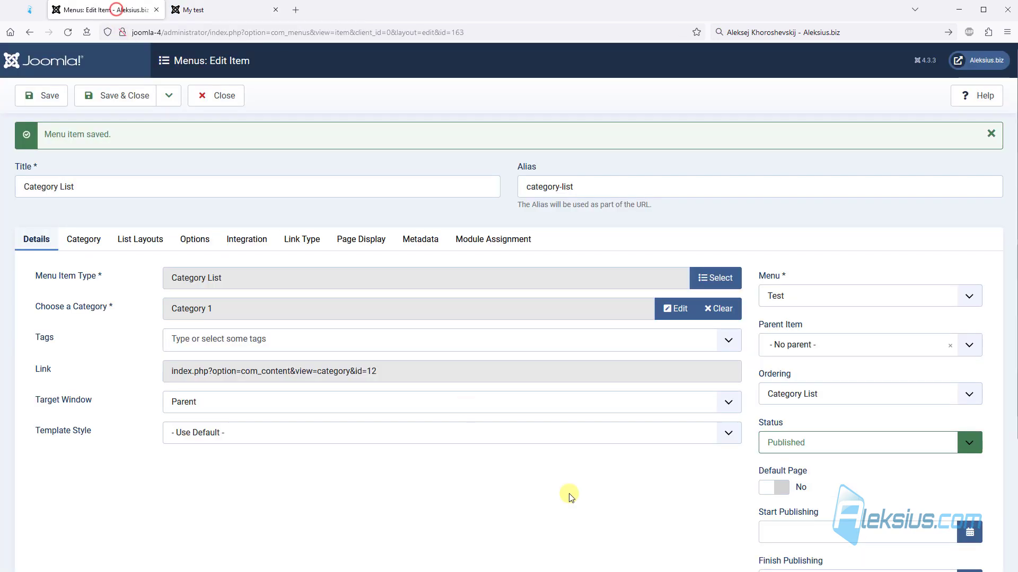
click(168, 95)
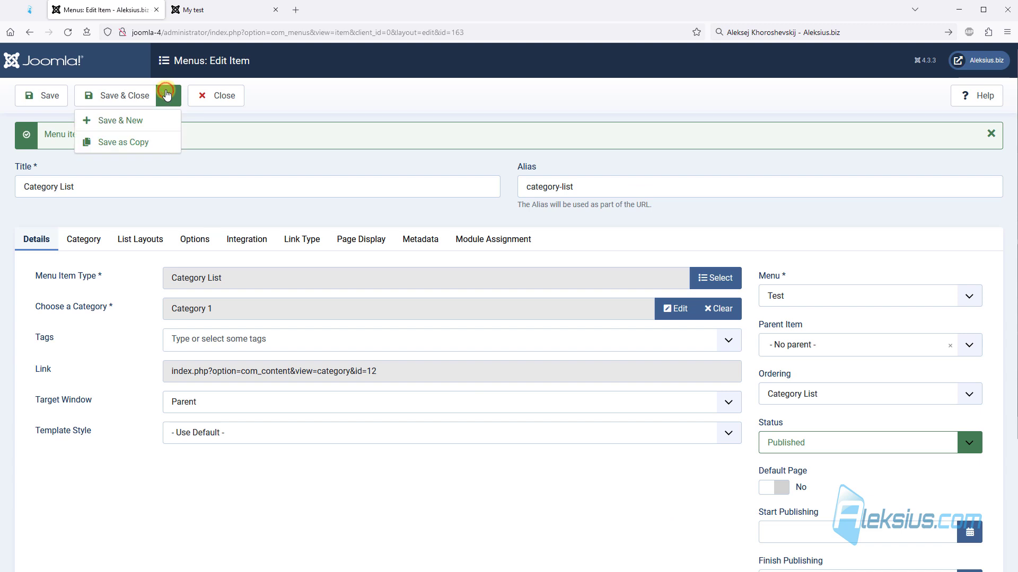
click(120, 143)
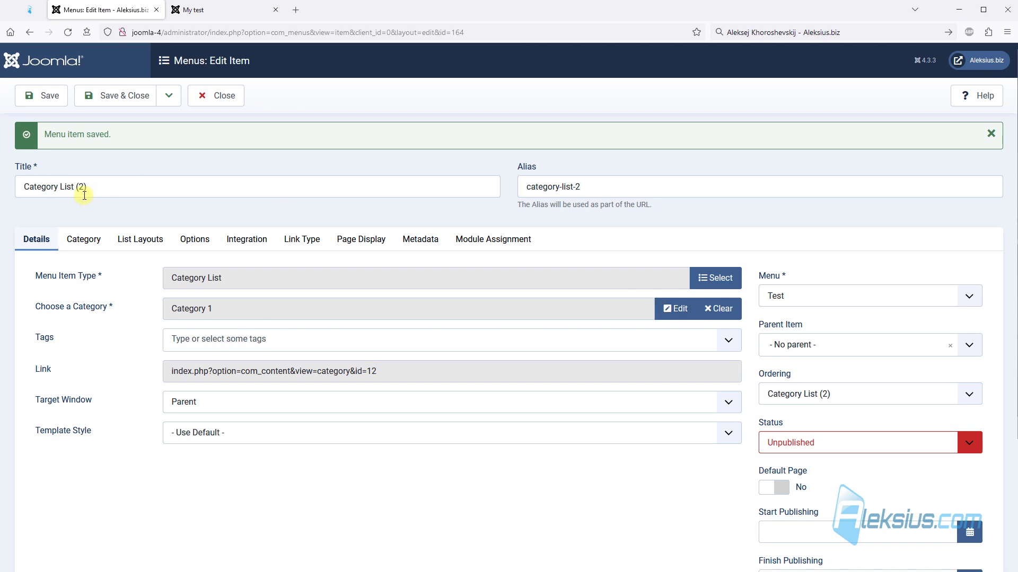
click(803, 442)
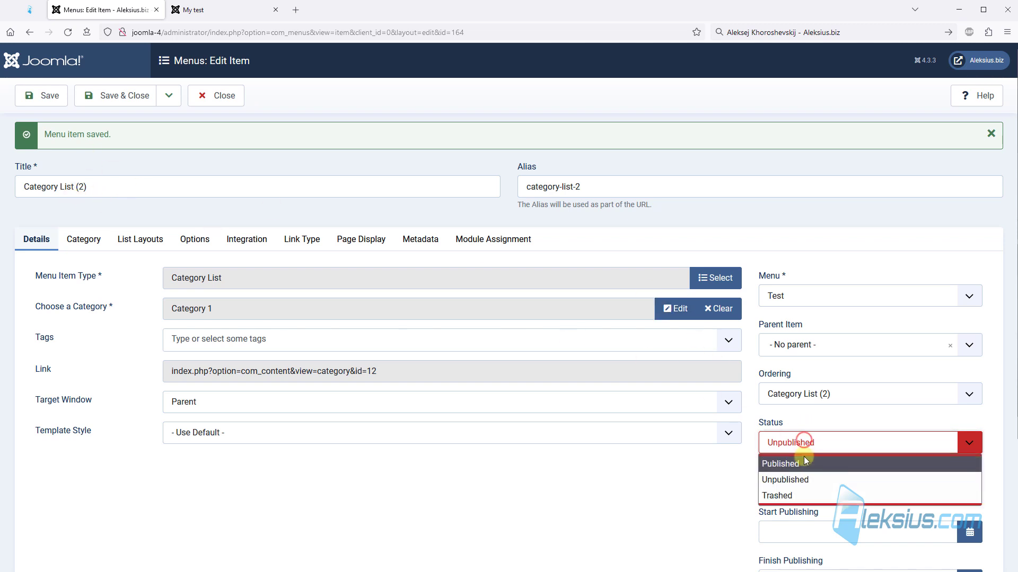
click(799, 464)
click(52, 97)
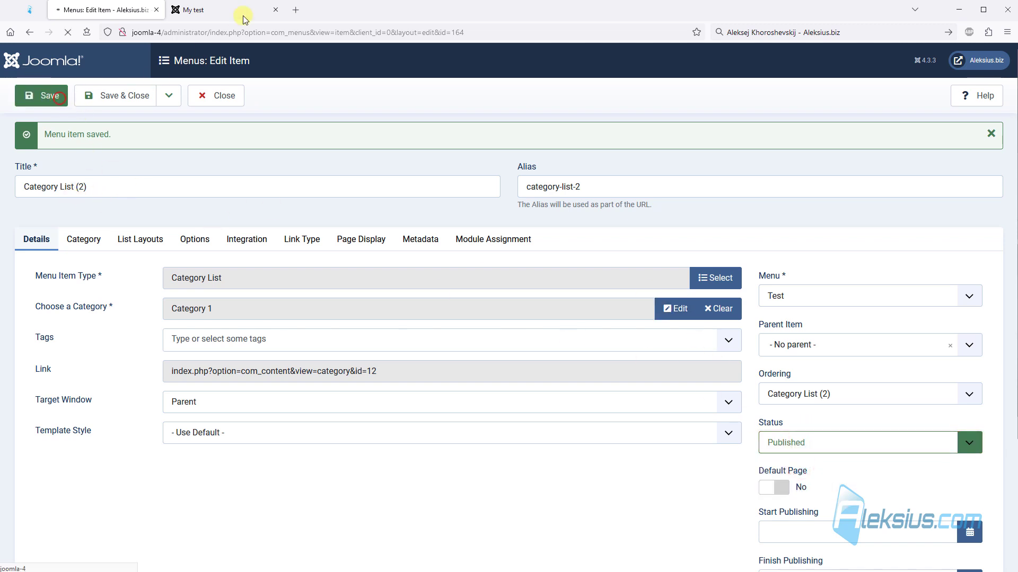
- Refresh the site page to check its menu for the copied item, and compare it with the Test menu's item list
click(216, 11)
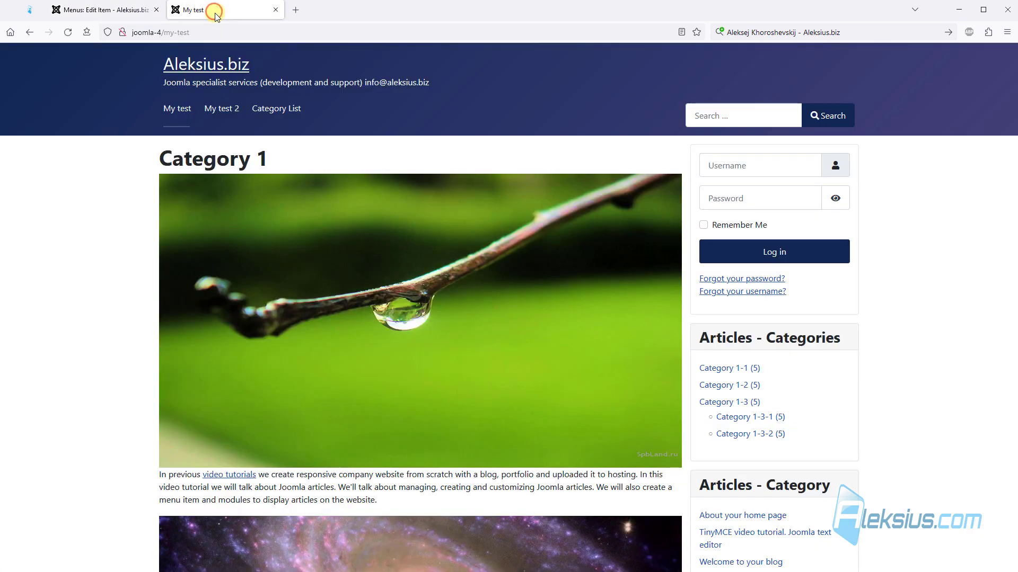
key(F5)
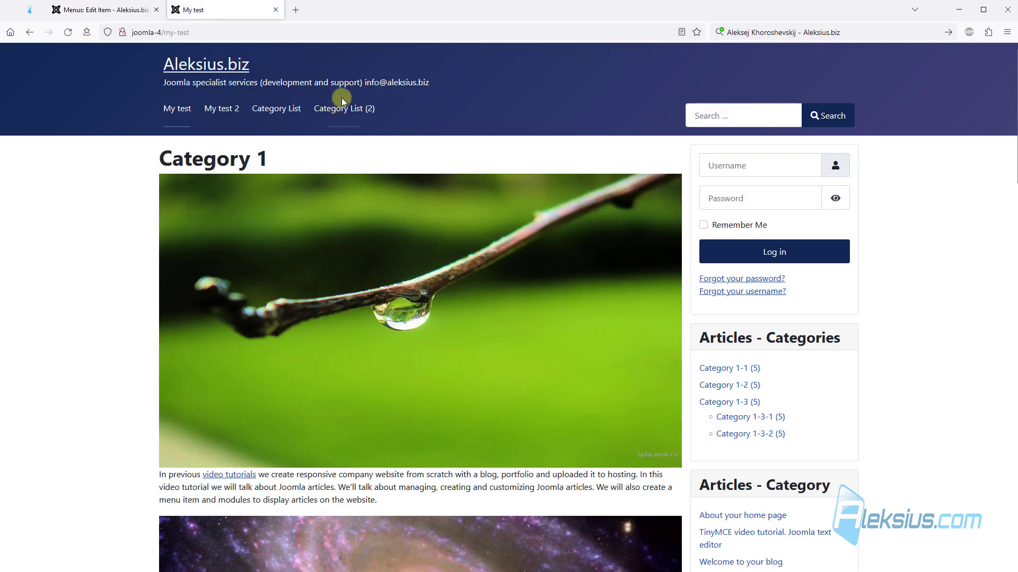
click(106, 10)
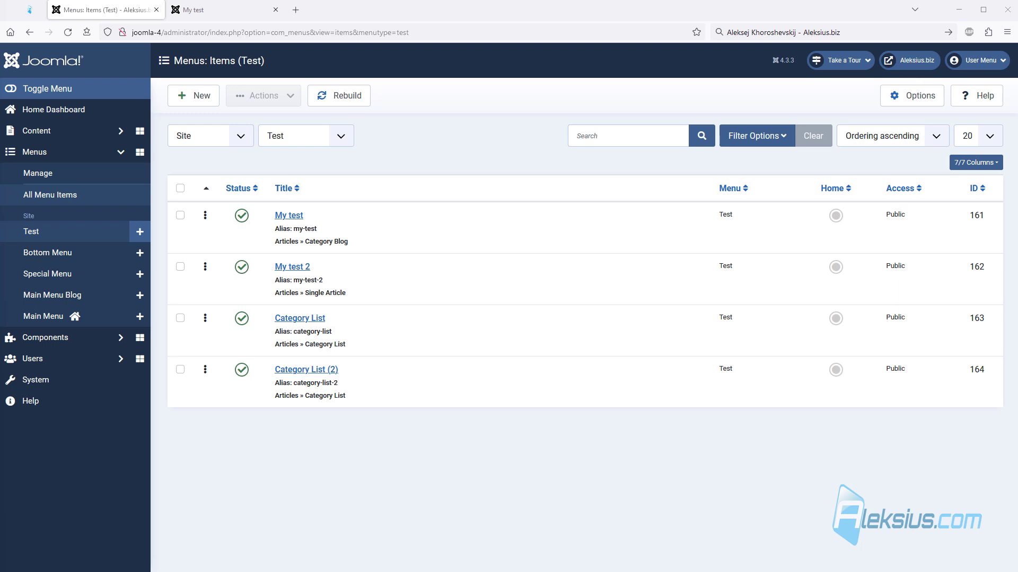
click(197, 10)
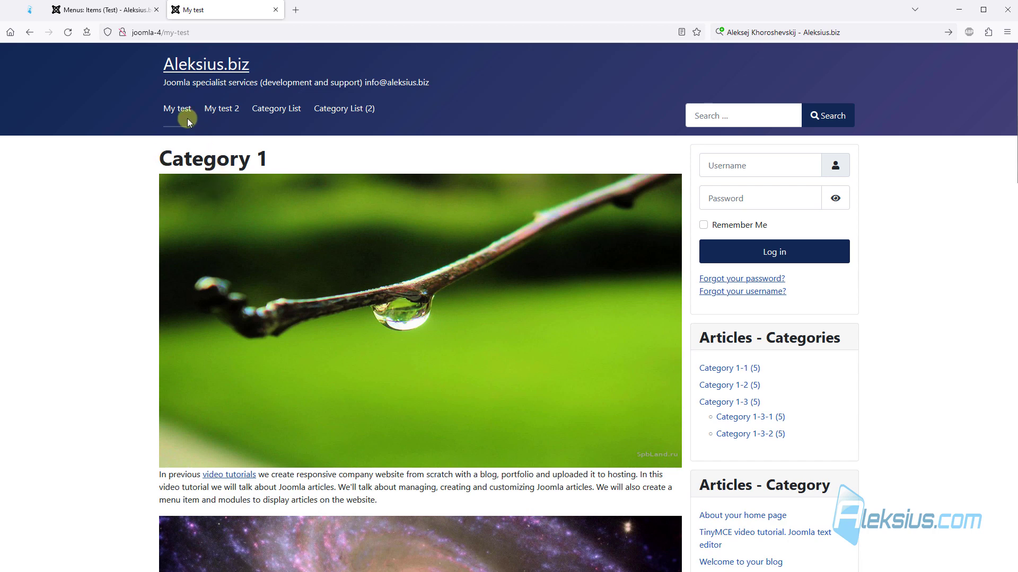
- Open the My test menu item in the administrator and compare its alias with the site page's address
click(106, 10)
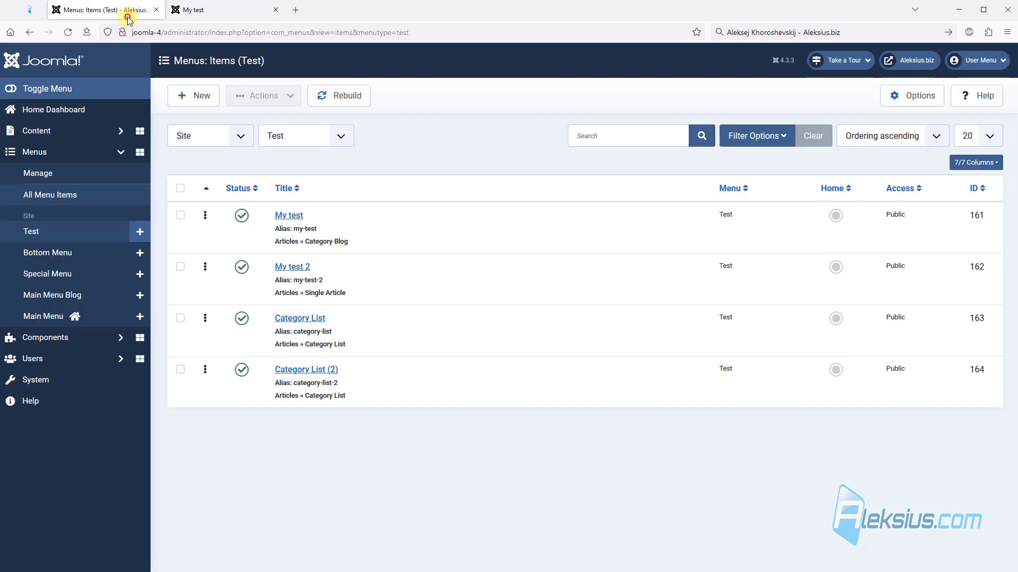
click(293, 215)
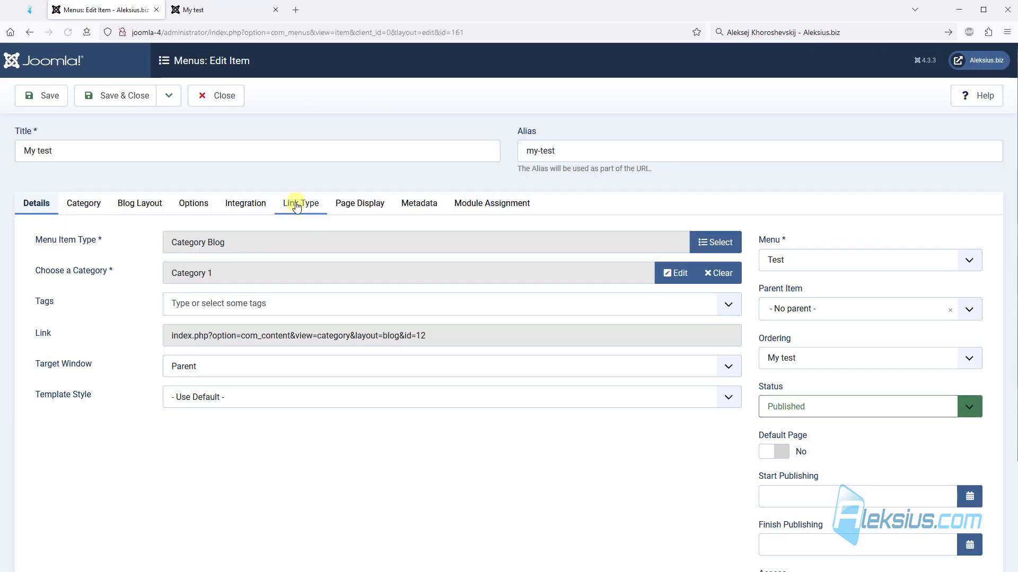
double_click(562, 151)
click(225, 16)
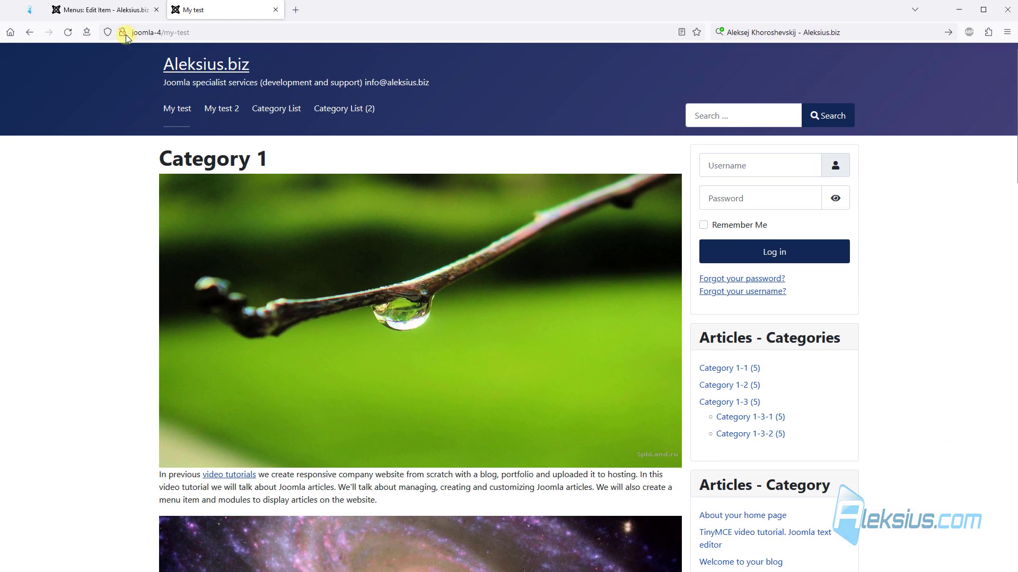
click(127, 11)
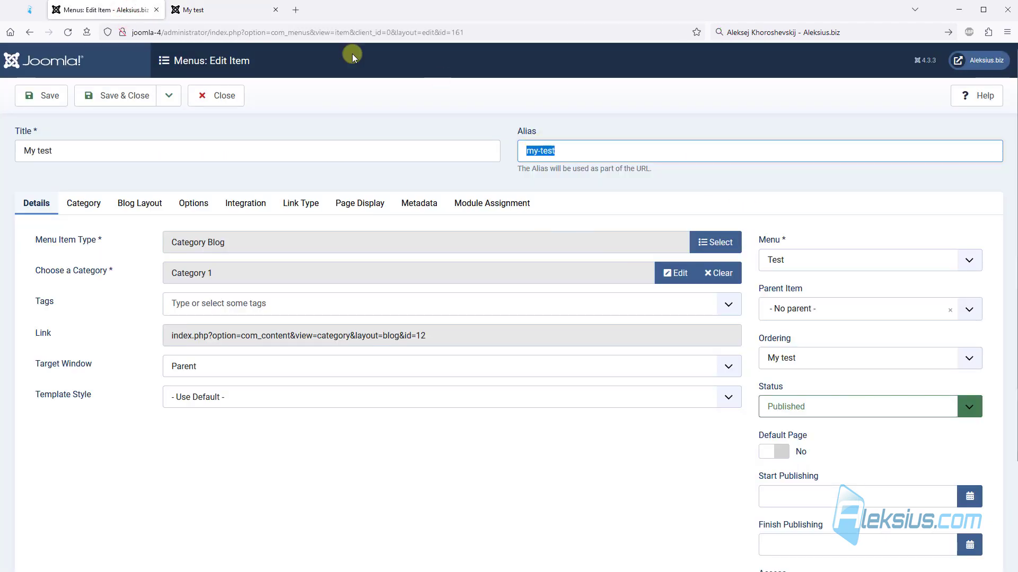
click(219, 10)
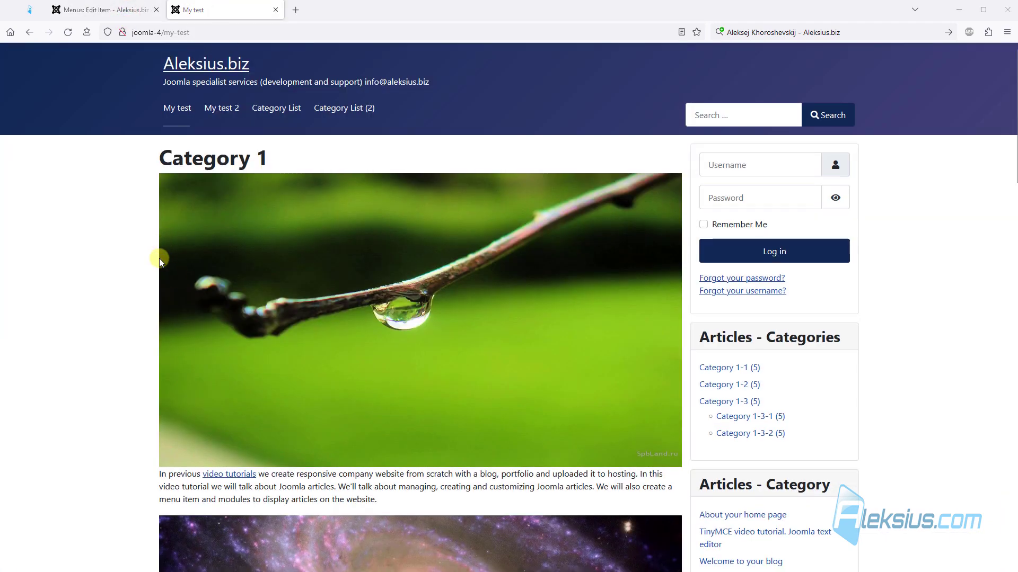
- Open the article About your home page from the My test blog and compare its address with the menu item's alias
scroll(162, 258, down, 5)
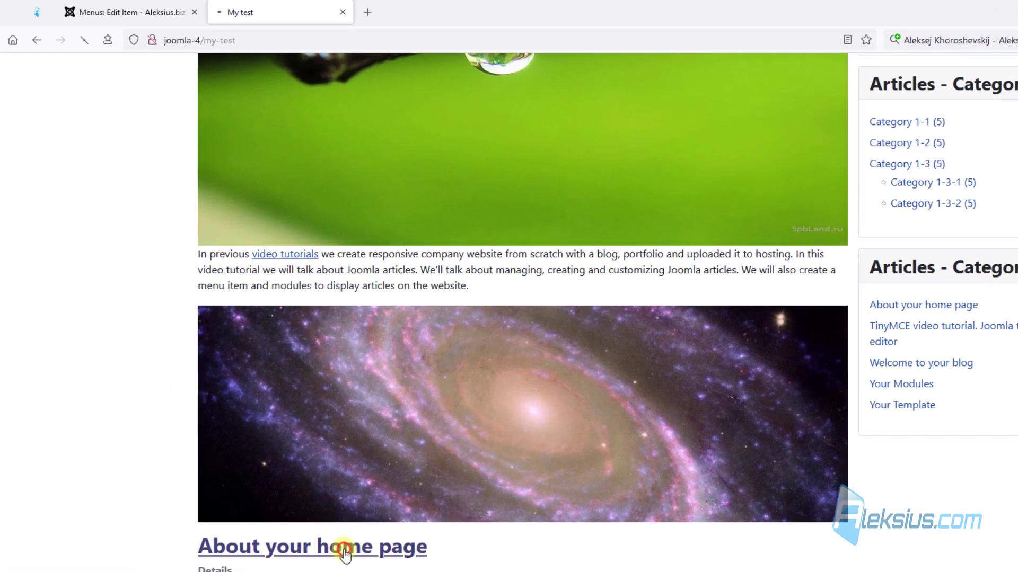
click(278, 444)
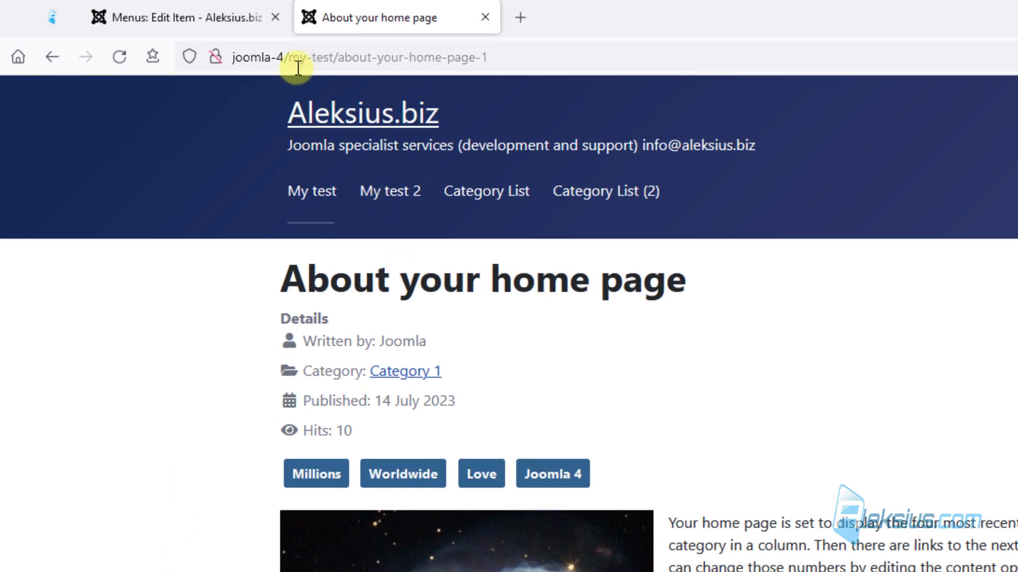
click(215, 18)
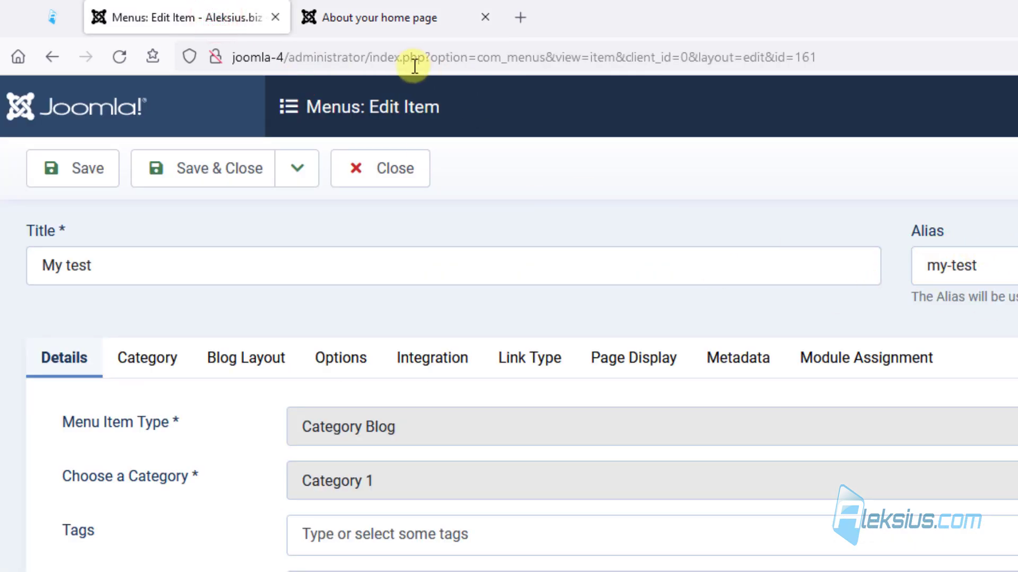
click(371, 22)
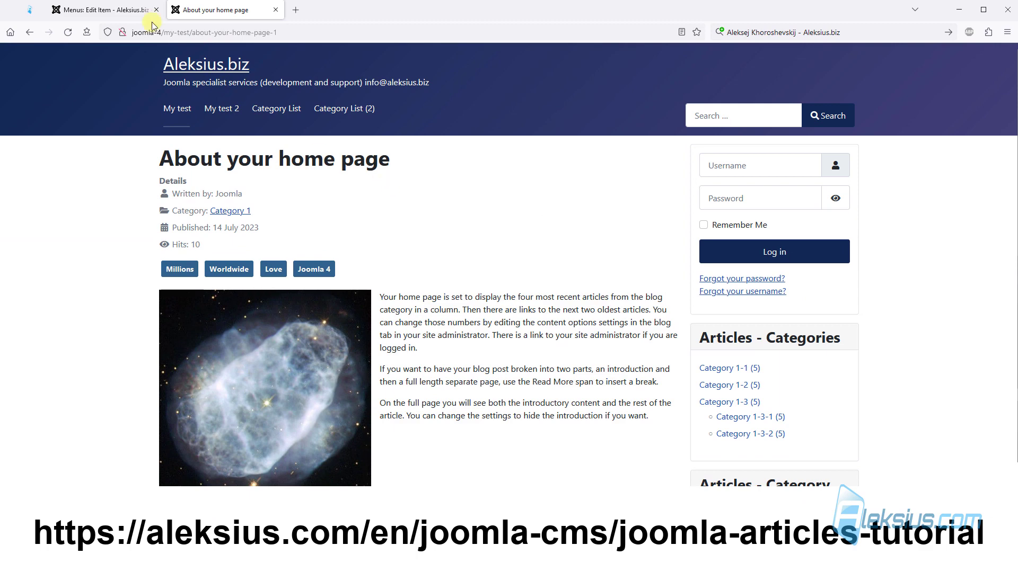
- Save and close the My test menu item in the administrator, and open the list of articles
click(132, 11)
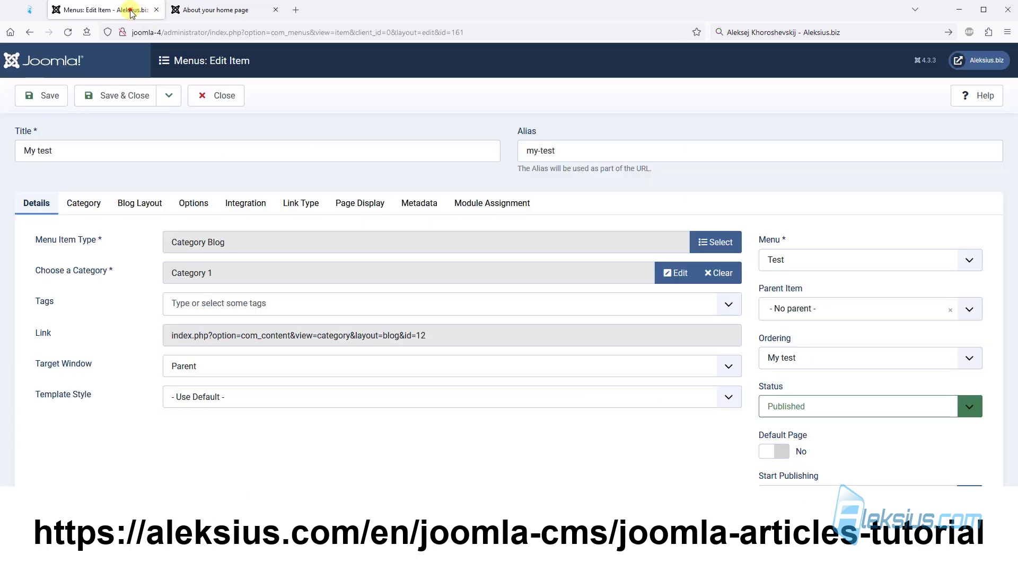
click(132, 98)
click(65, 133)
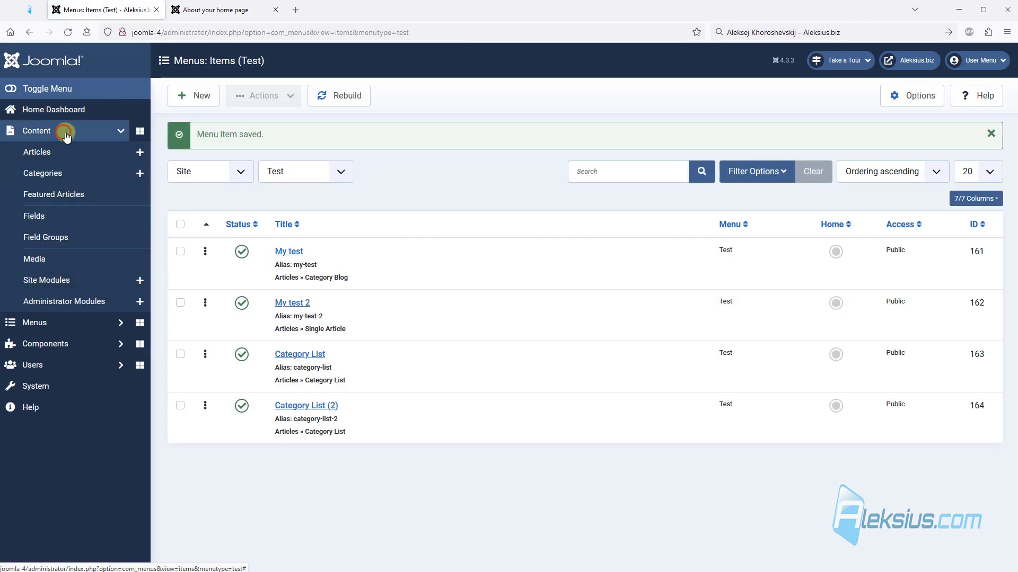
click(69, 153)
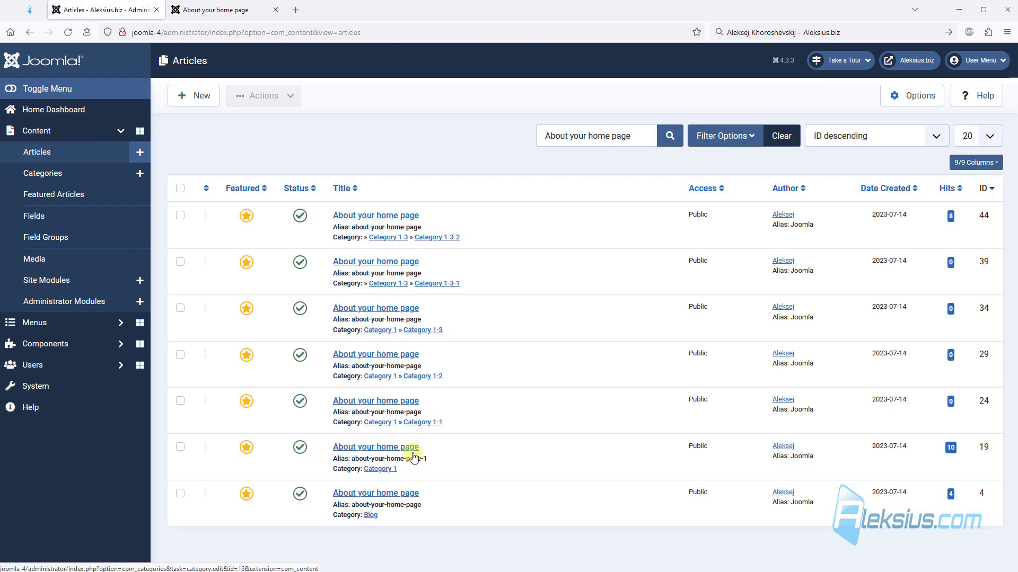
- Set the alias of the Category 1 article About your home page to about-your-home-page-12222 and save it
click(365, 446)
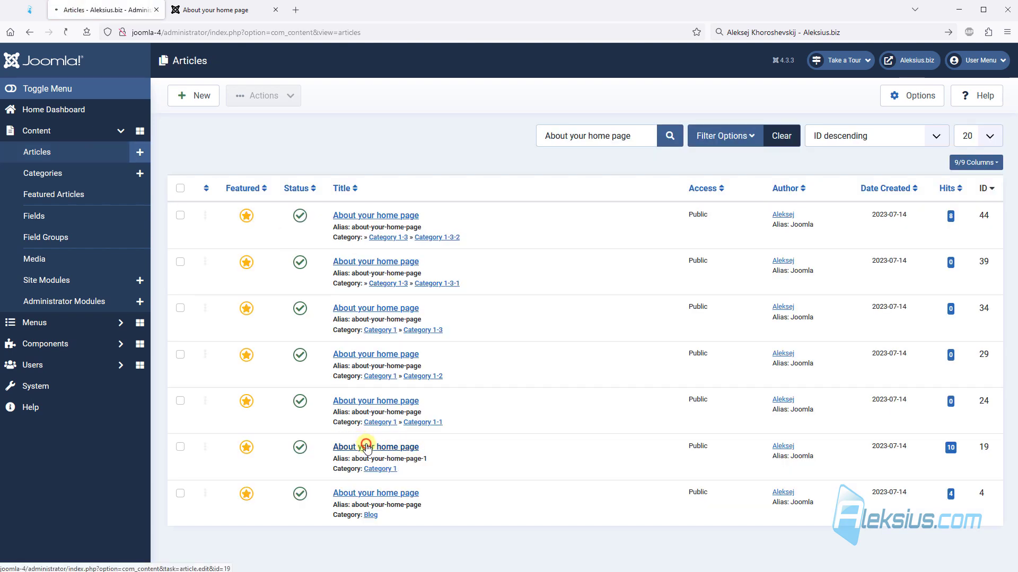
drag(640, 150, 564, 147)
click(633, 151)
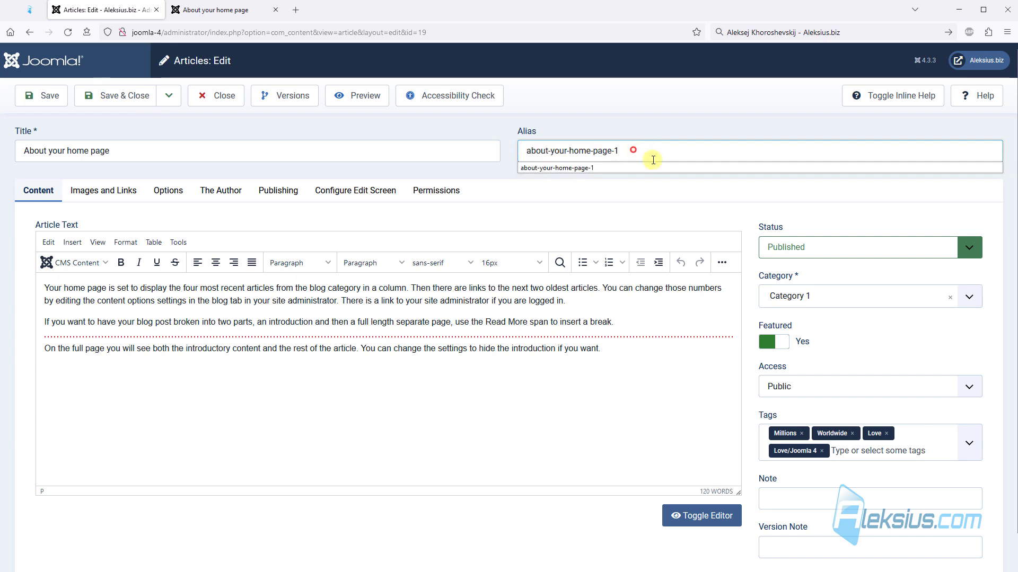
text(2222)
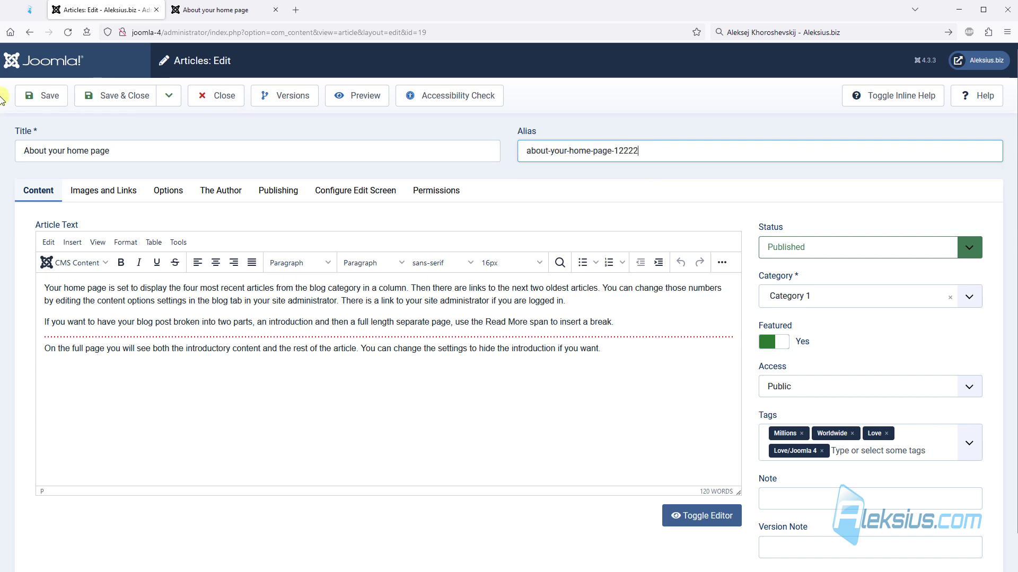
click(43, 96)
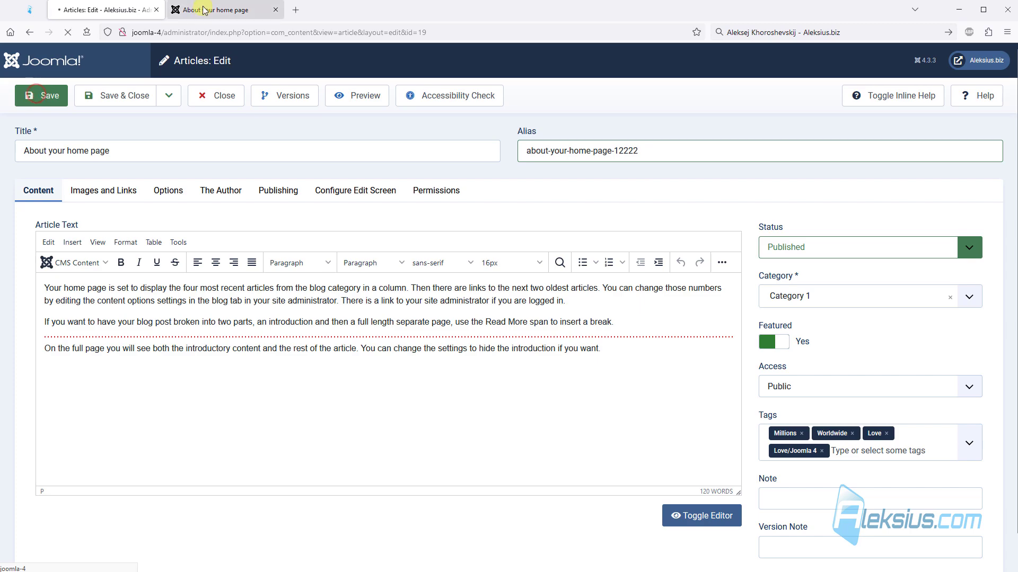
- Reopen About your home page through My test on the site to check the article alias in its address
click(204, 9)
click(179, 110)
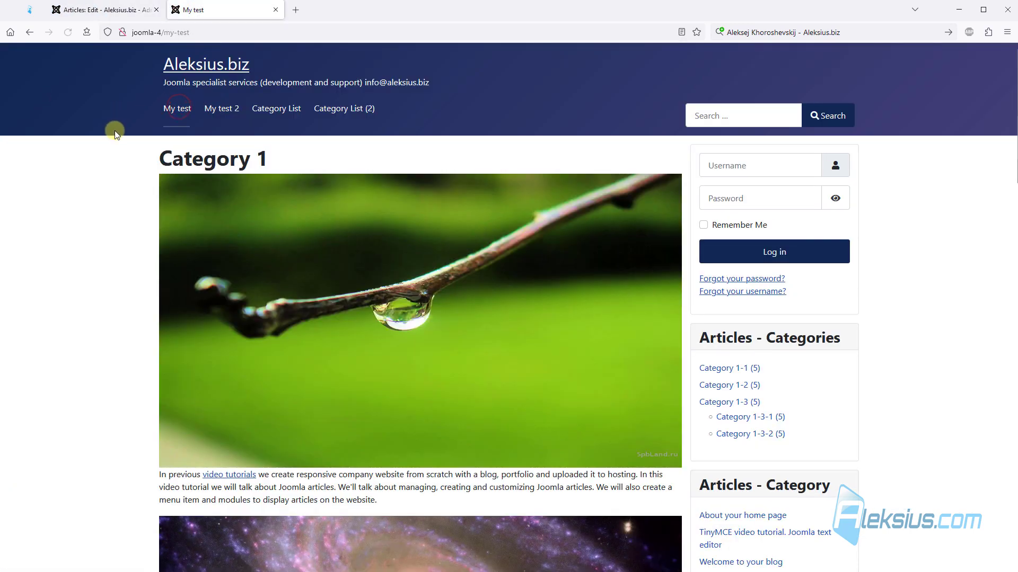
scroll(170, 281, down, 5)
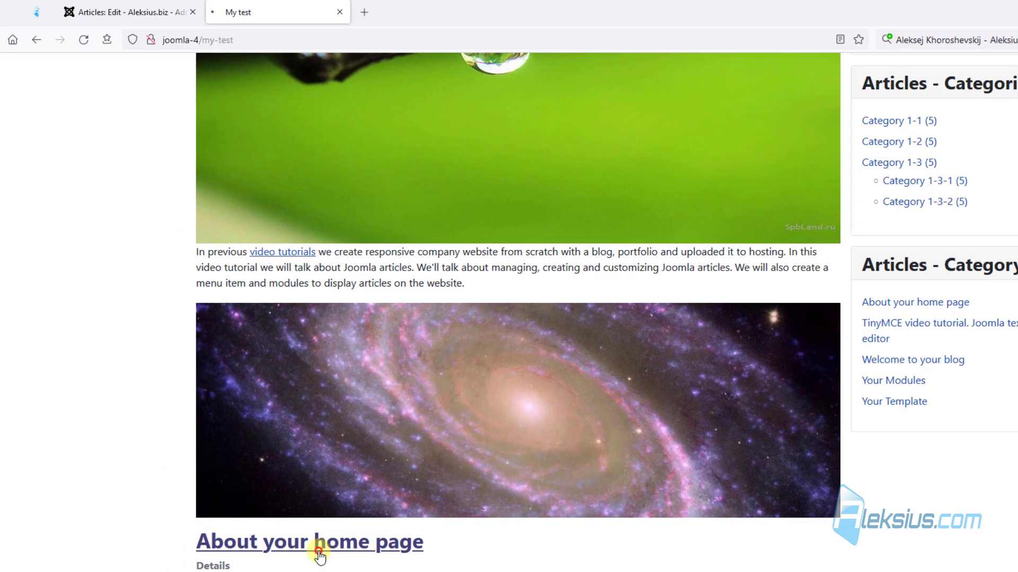
click(257, 448)
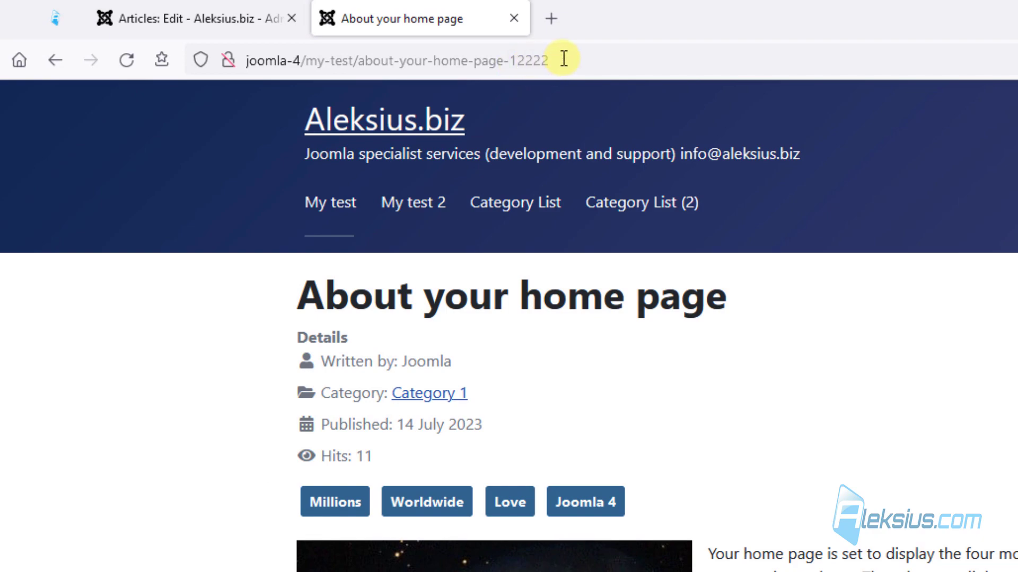
- Close the article in the administrator, open the Test menu's My test item, set its alias to my-test-0, and save it
click(224, 21)
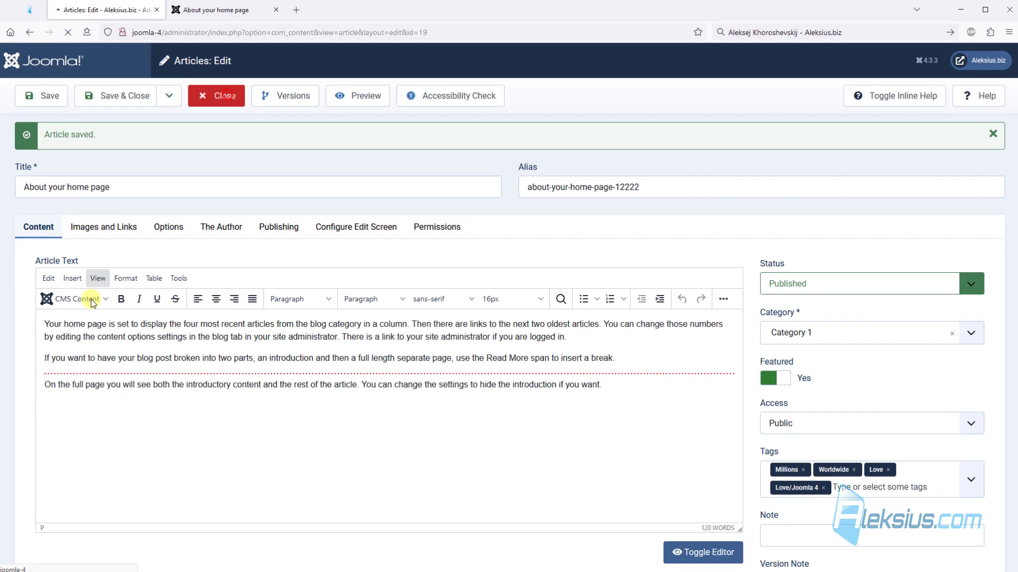
click(50, 324)
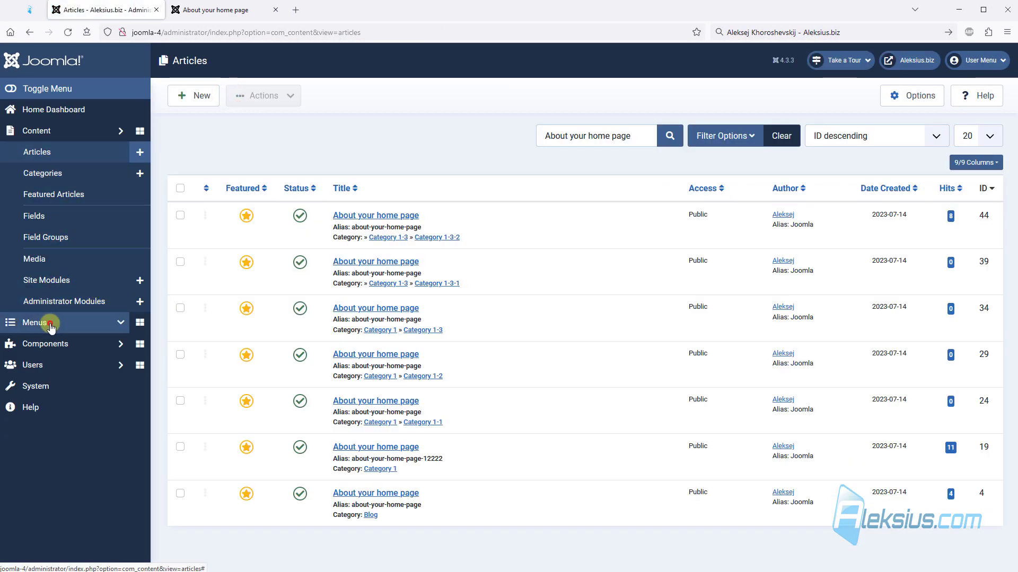
click(62, 237)
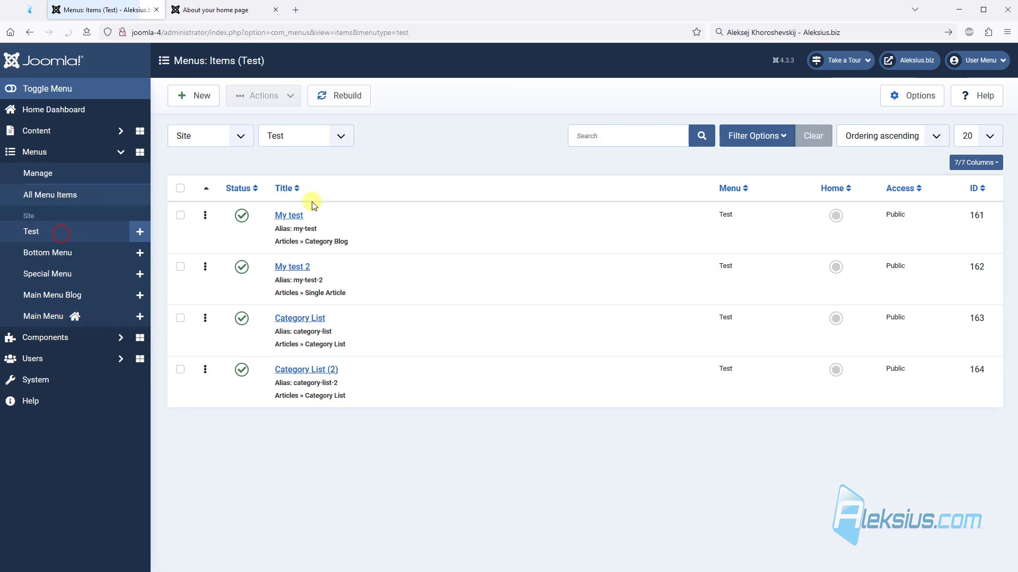
click(300, 212)
click(623, 153)
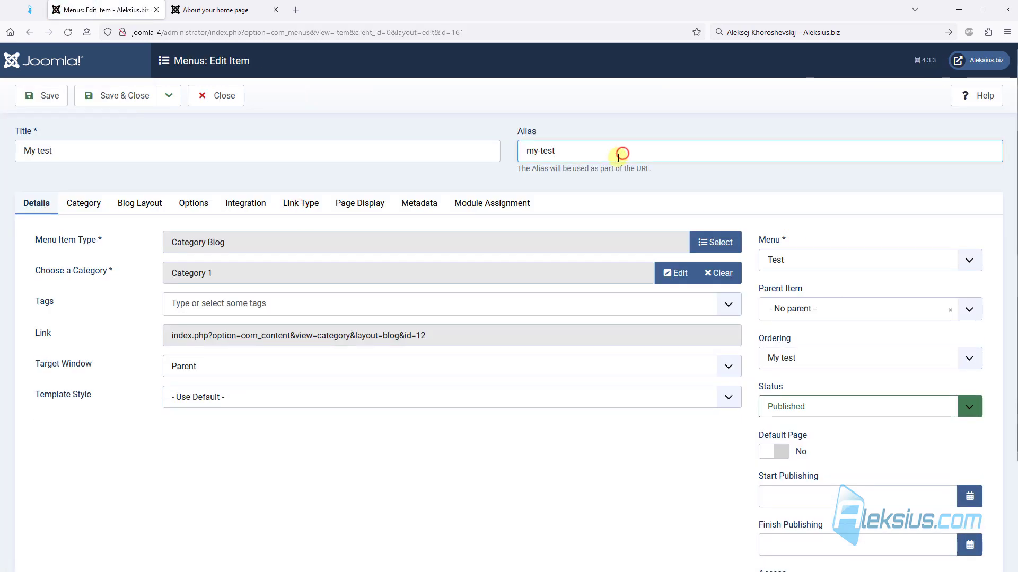
text(-0)
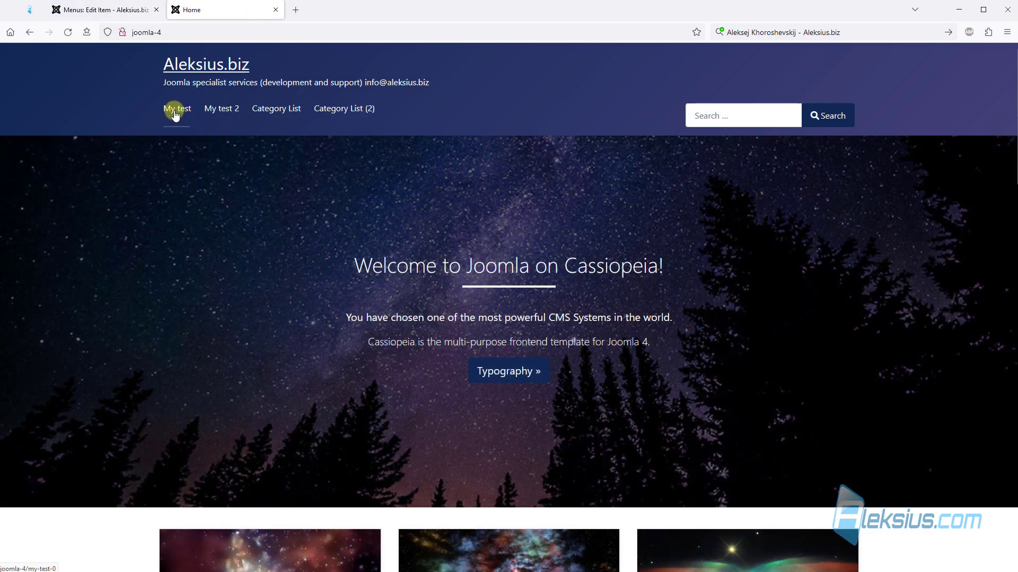
- Open My test and its article About your home page on the site to check the menu item alias in their addresses
click(175, 115)
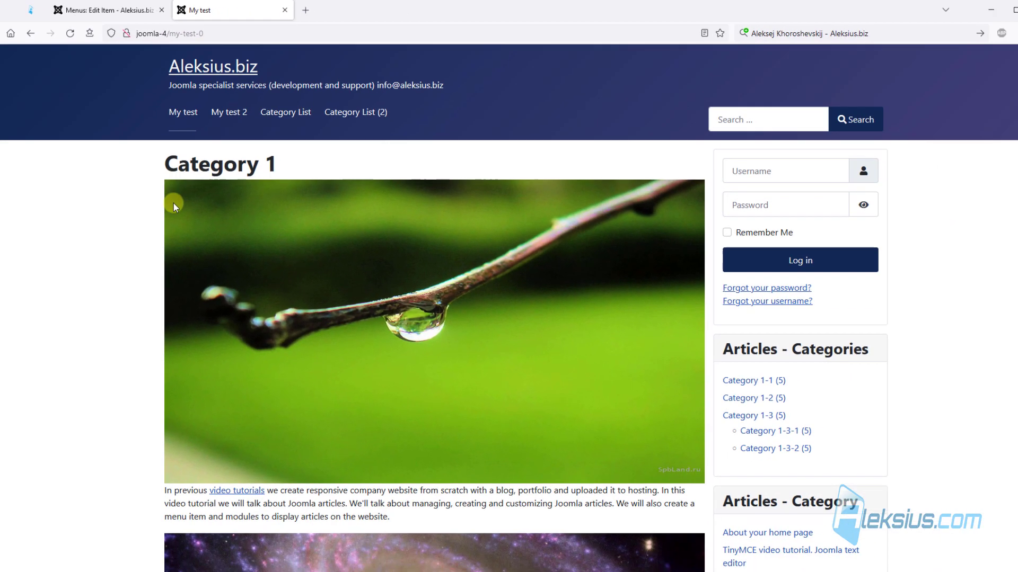
scroll(220, 366, down, 3)
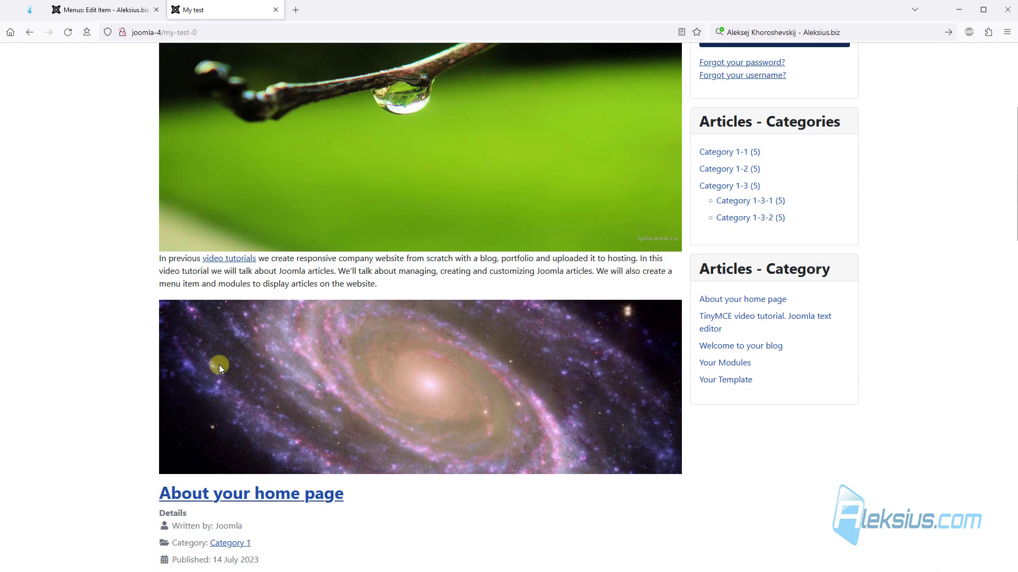
scroll(220, 367, down, 2)
click(257, 387)
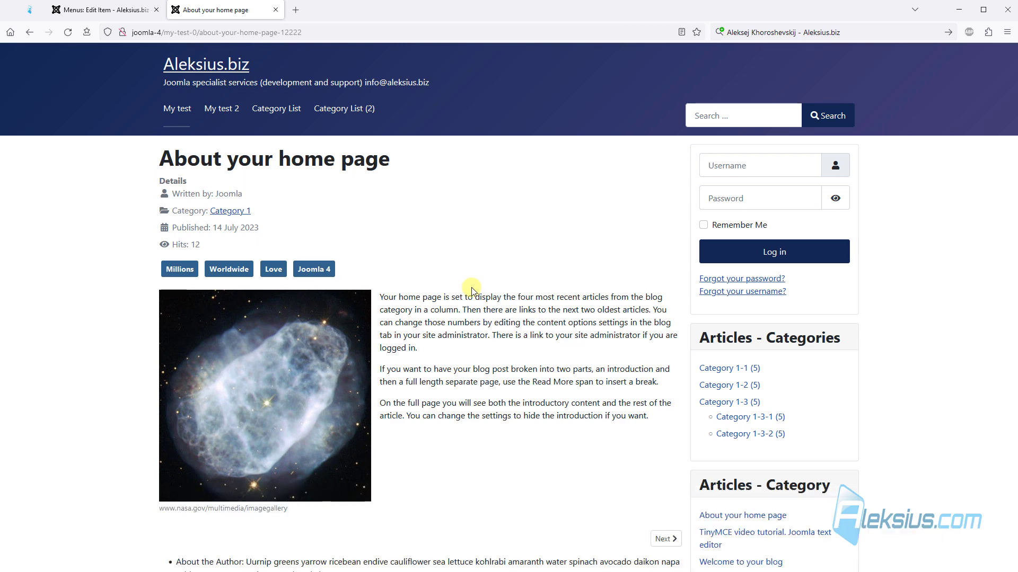
- Close the My test menu item in the administrator and view the My test page on the site again
click(126, 14)
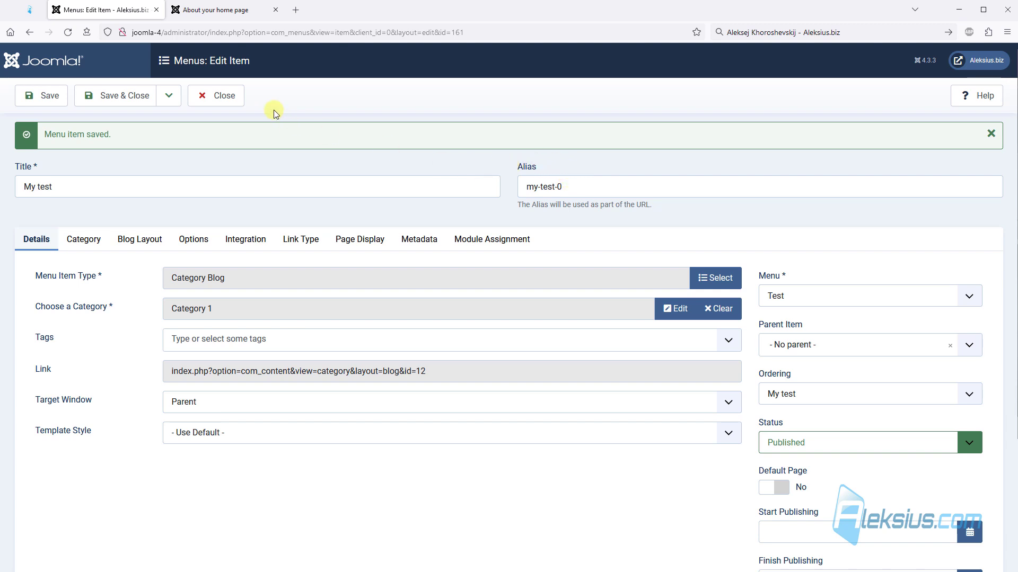
click(227, 95)
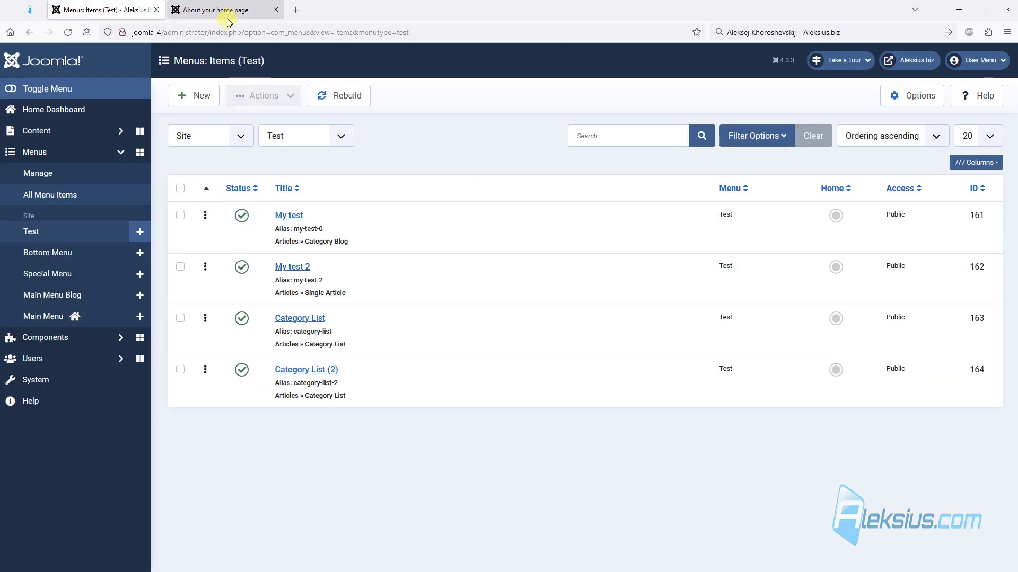
click(228, 20)
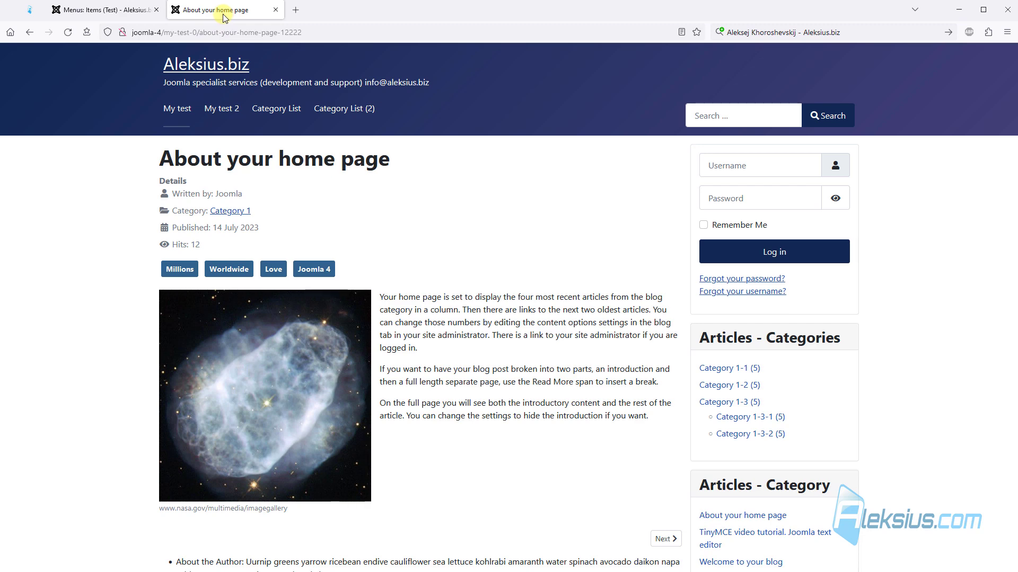
click(174, 111)
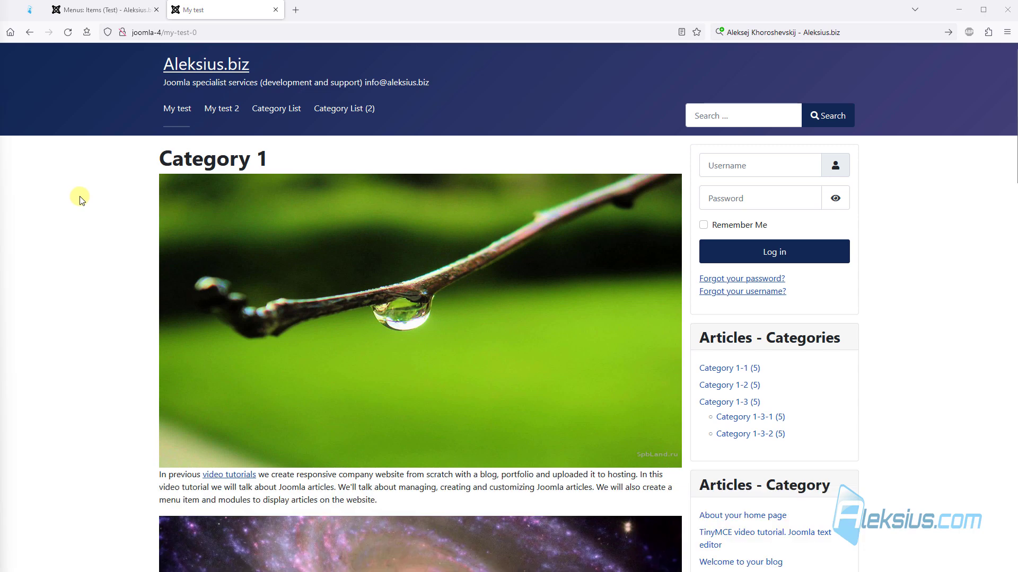
- Copy the About your home page article's title from the site and title a new Test menu item with it
scroll(91, 220, down, 6)
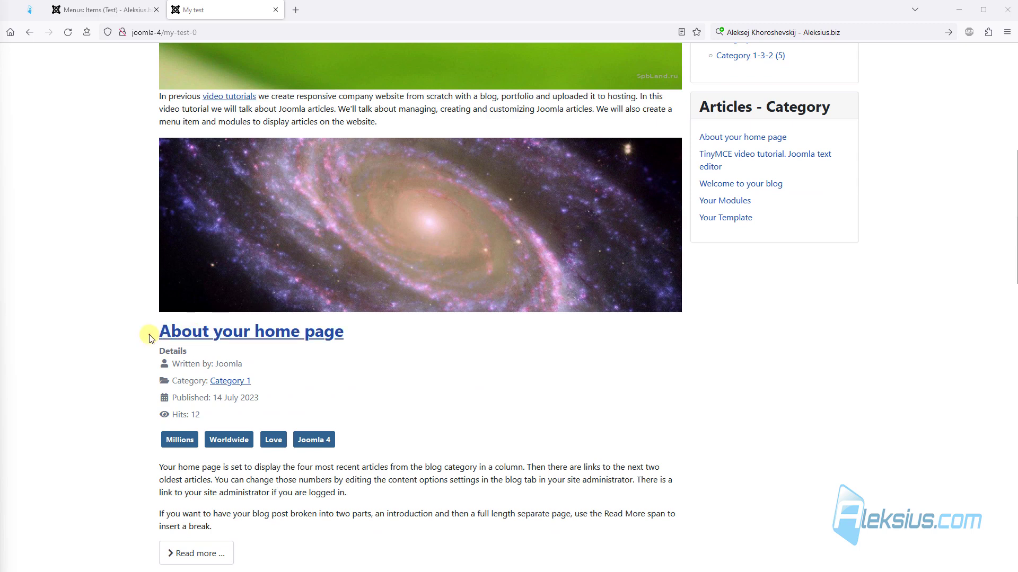
drag(149, 334, 343, 339)
key(ctrl+c)
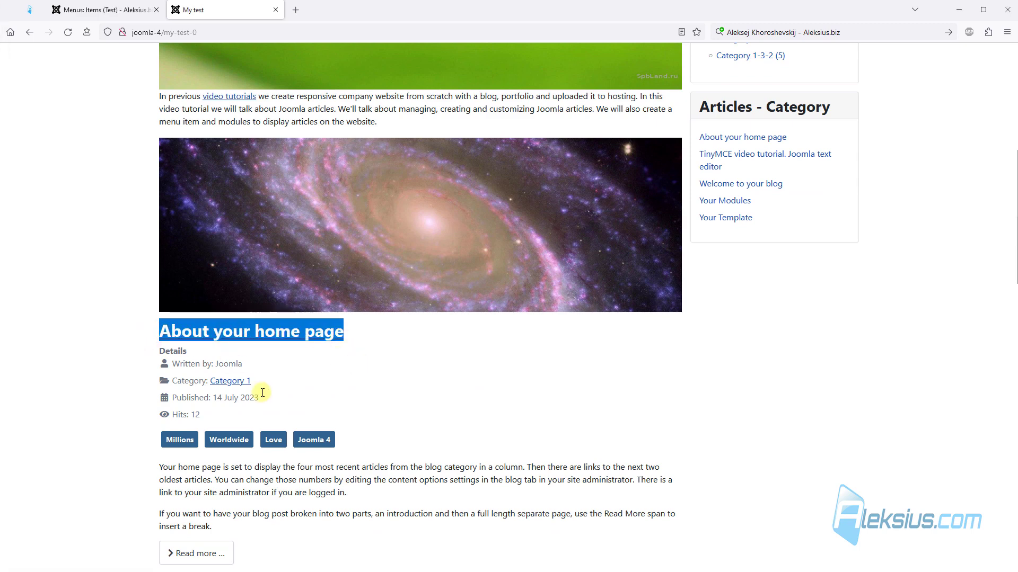
click(75, 10)
click(201, 104)
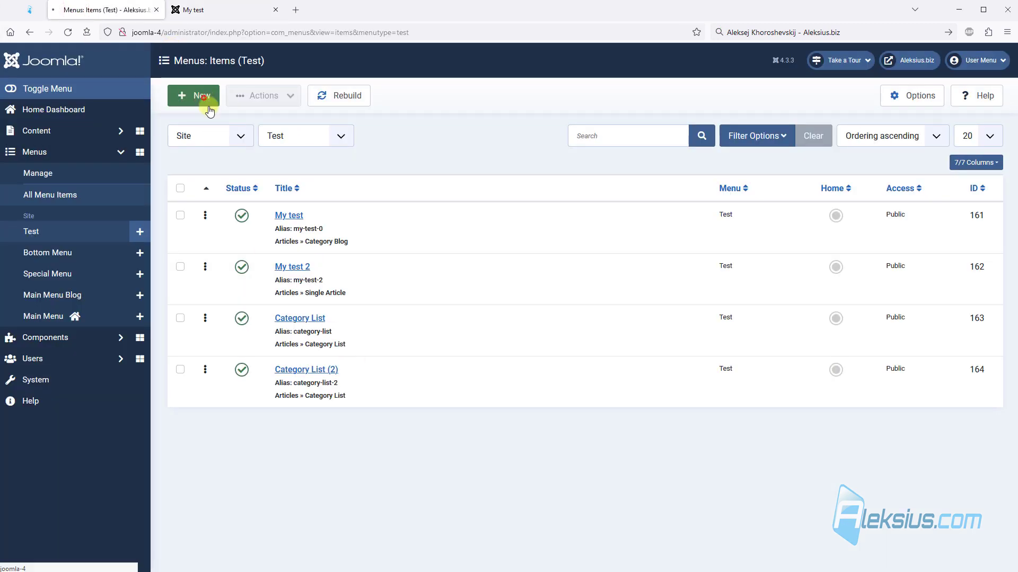
click(160, 151)
text(About your home page)
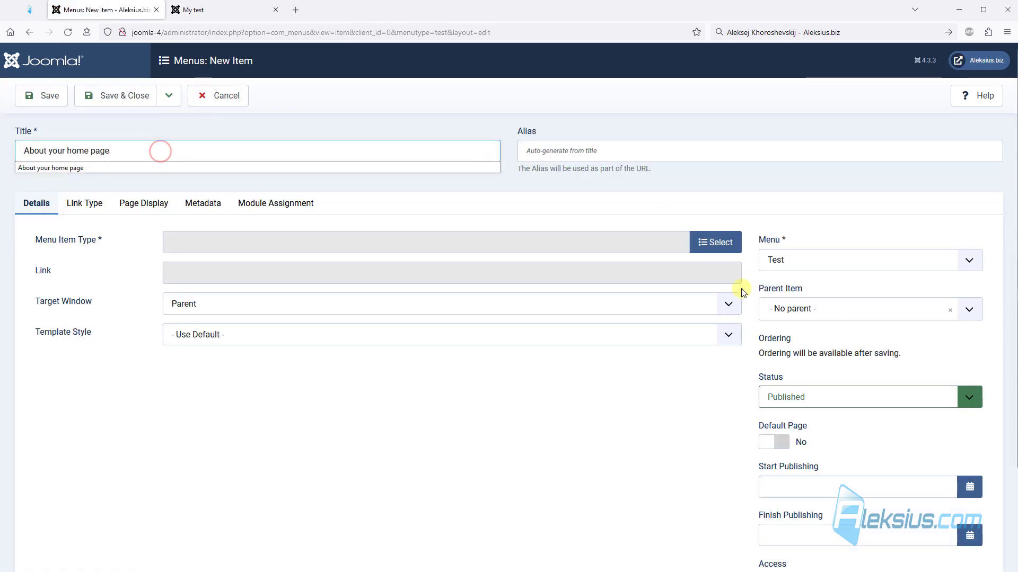
- Set the new menu item's type to Single Article from the Articles group
click(713, 243)
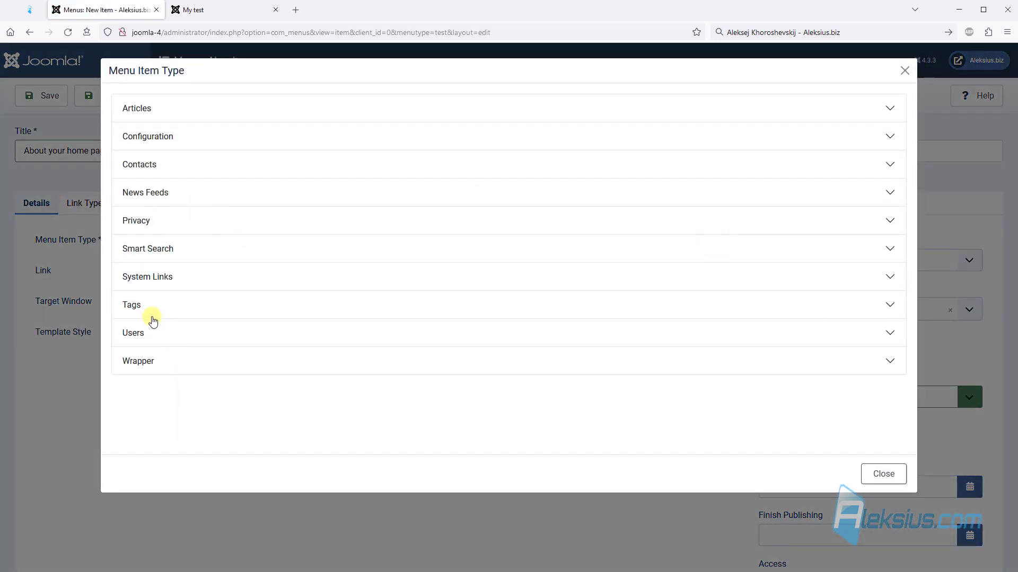
click(148, 109)
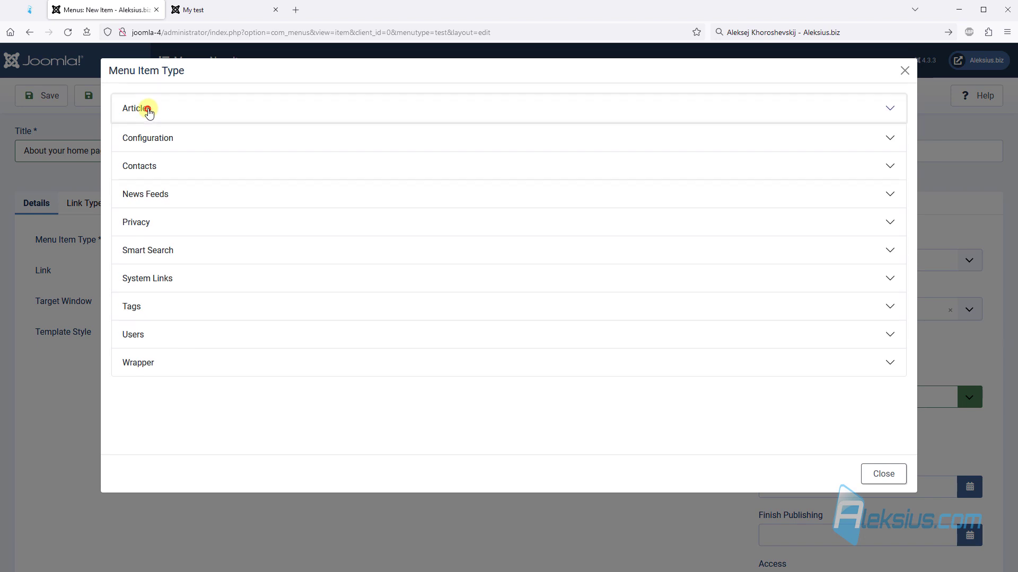
click(173, 377)
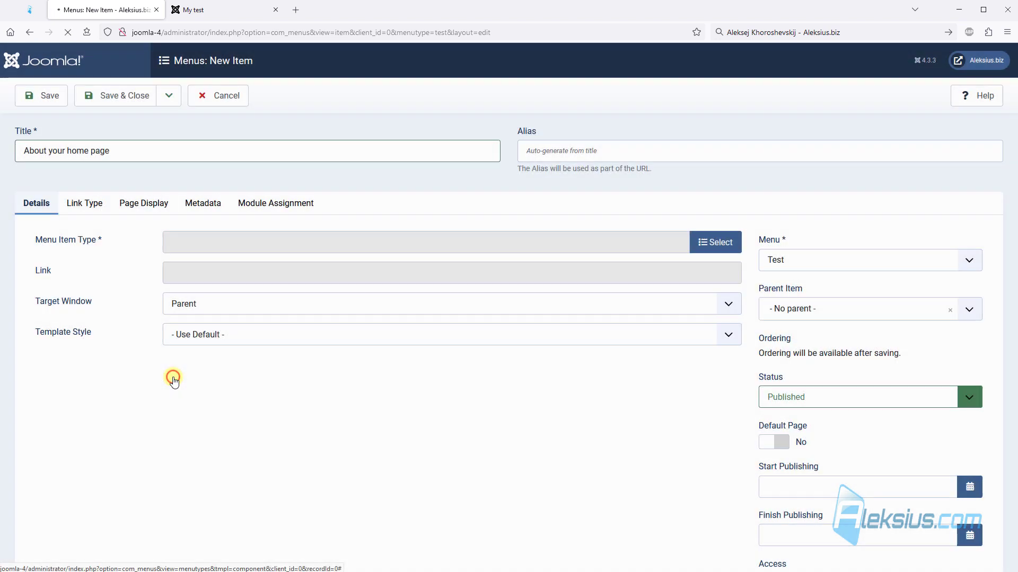
- Search the article list for "About your home page" and link the menu item to that article in Category 1
click(650, 268)
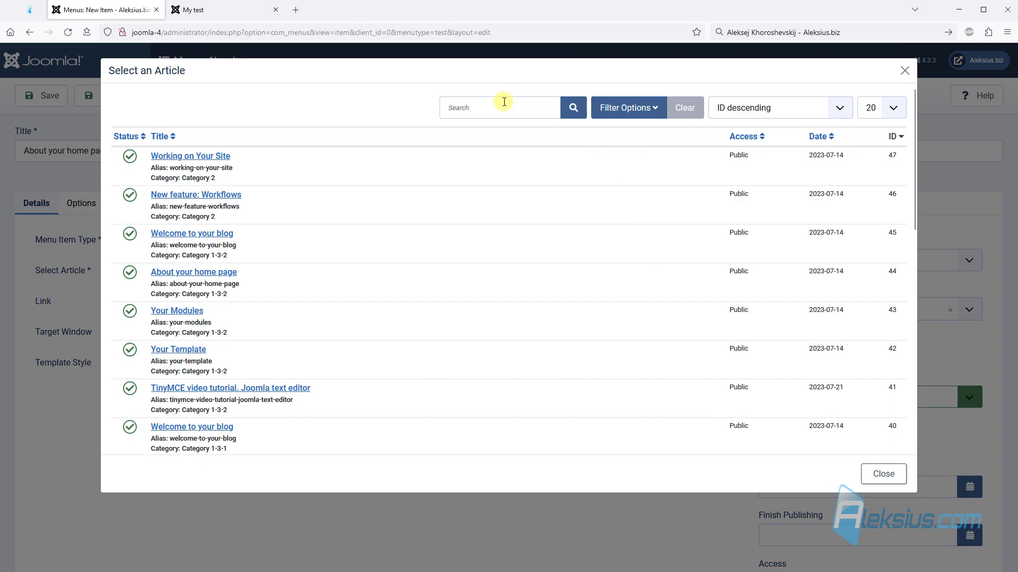
click(504, 101)
key(ctrl+v)
key(Return)
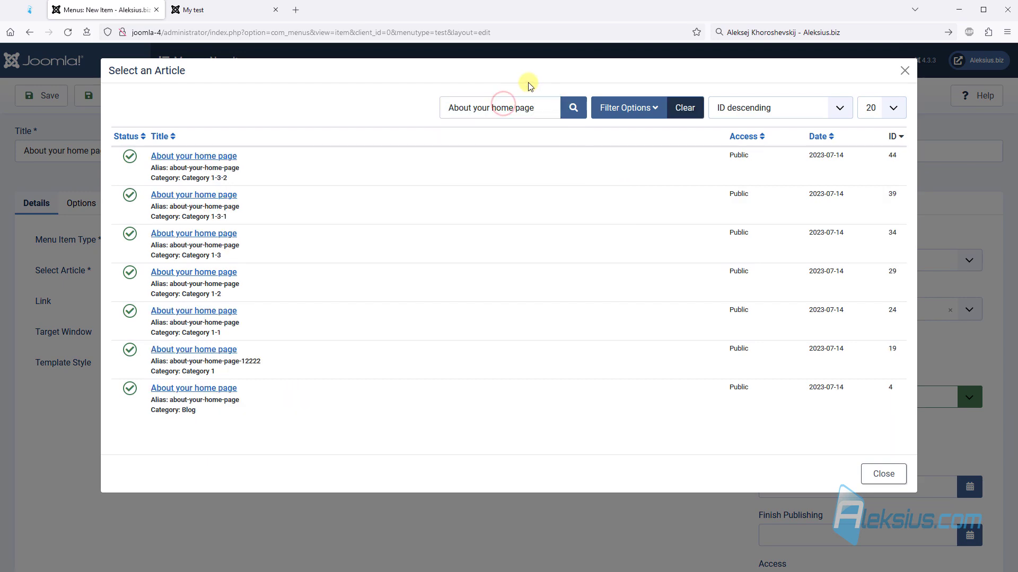
click(197, 349)
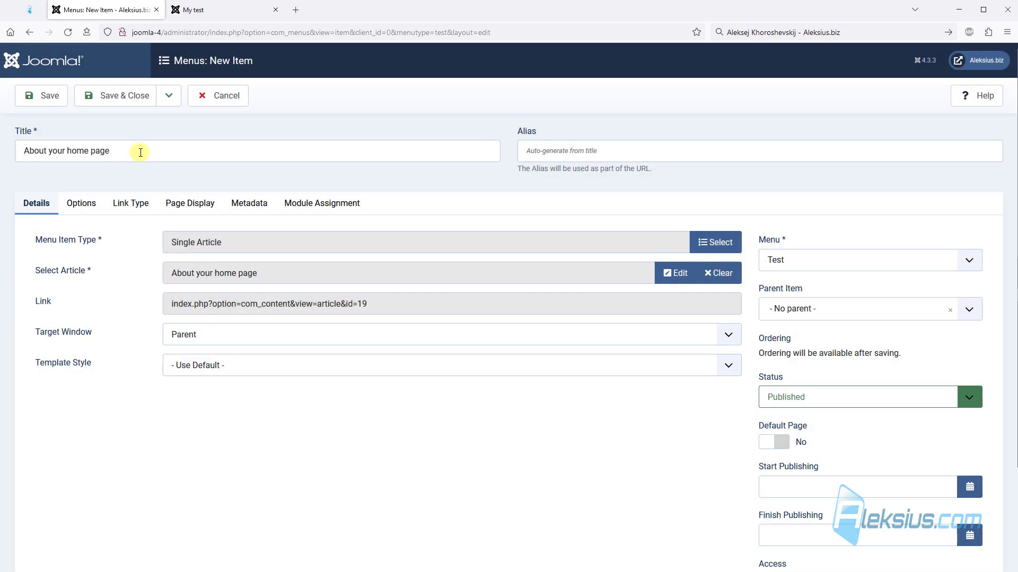
- Change the new menu item's title to Test 3 and save it
triple_click(140, 153)
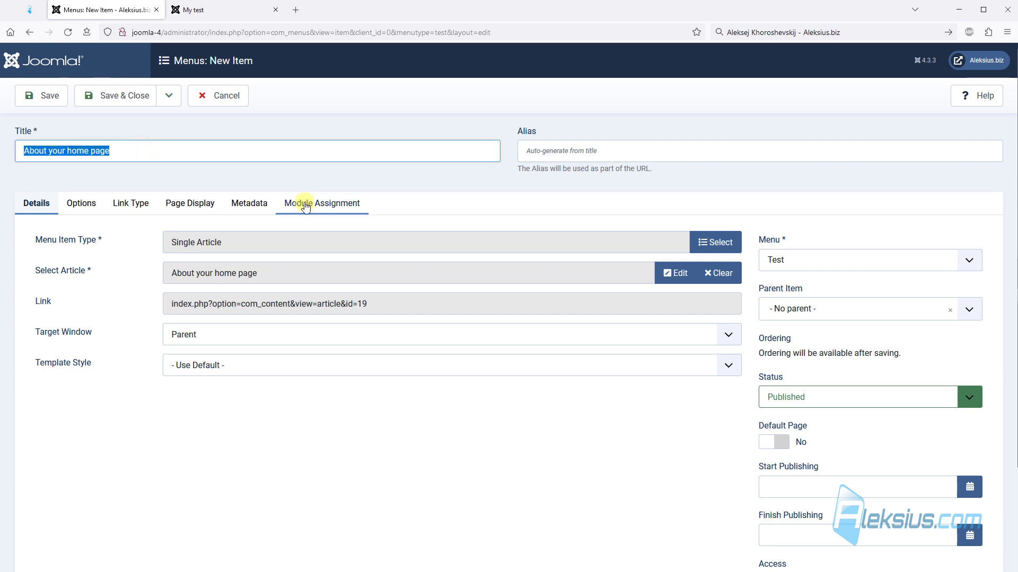
text(Test 2)
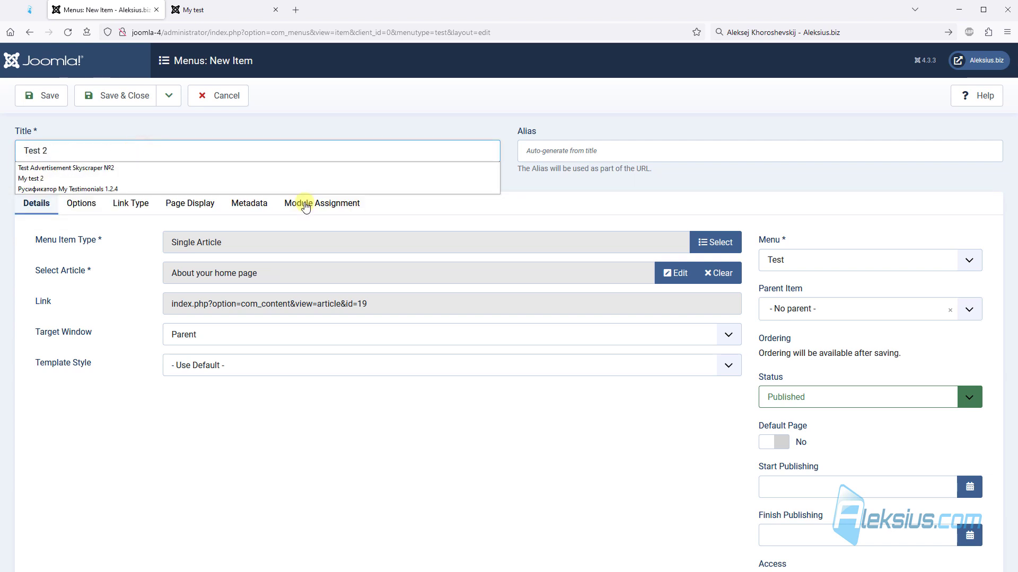
key(BackSpace)
text(3)
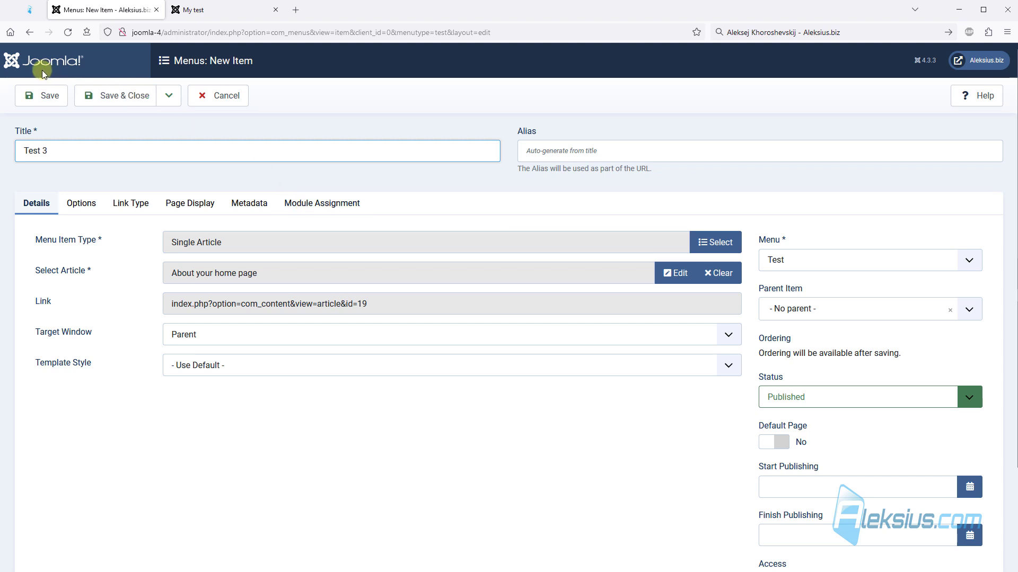
click(41, 97)
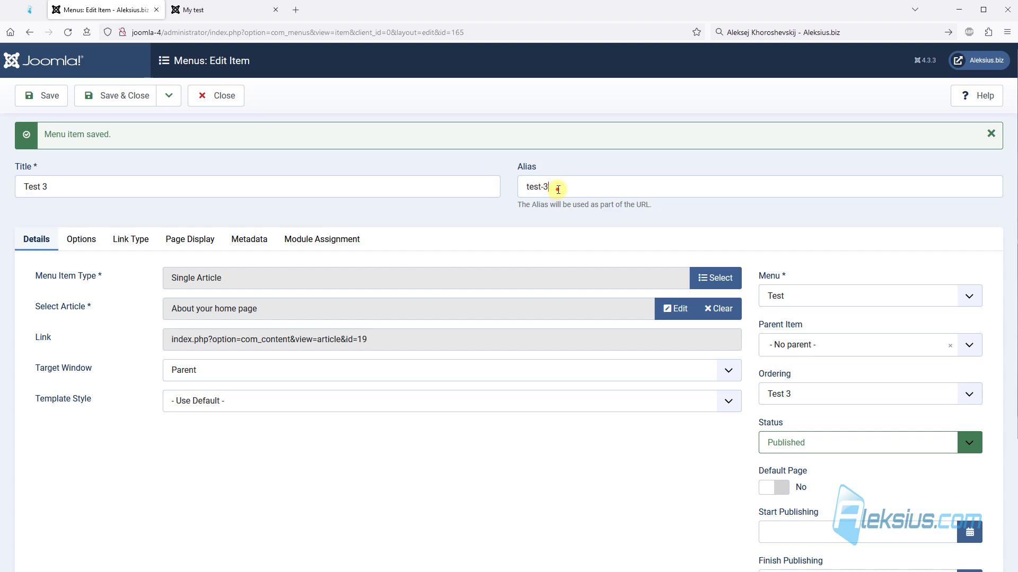
- Open Test 3 from the site's menu to check the menu item alias in the page address
click(214, 16)
scroll(243, 155, up, 3)
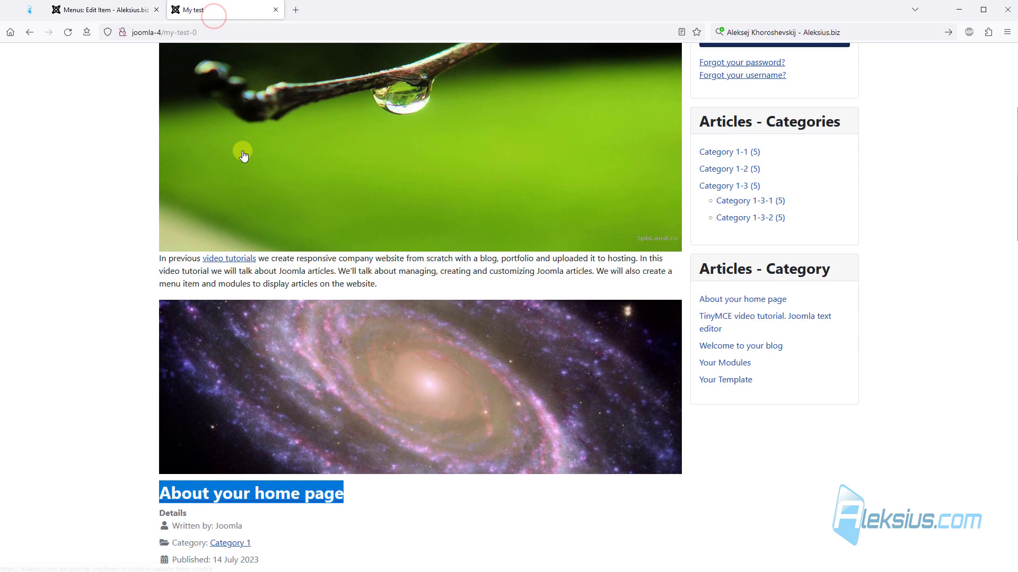
scroll(243, 155, up, 3)
click(195, 63)
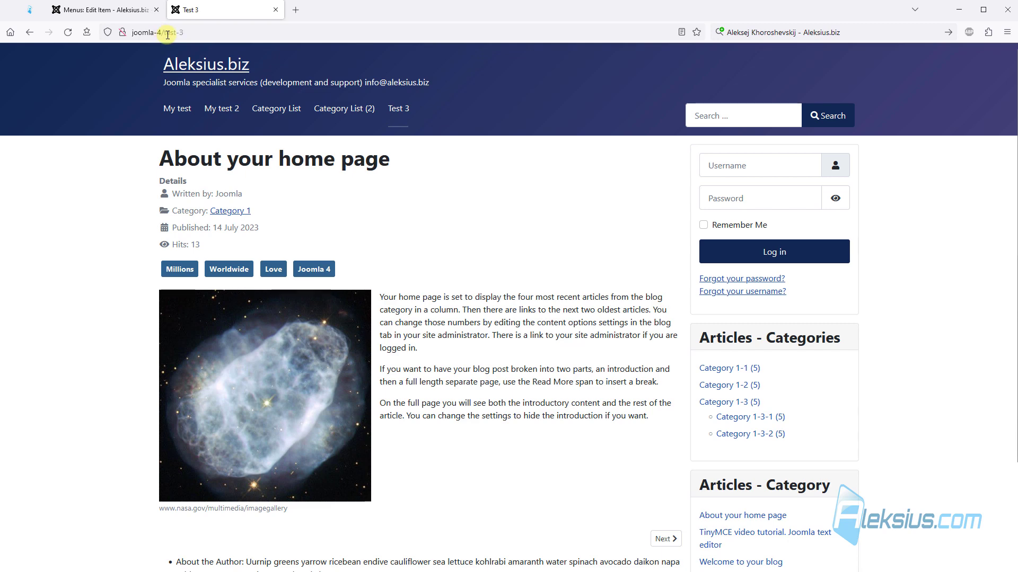
click(98, 7)
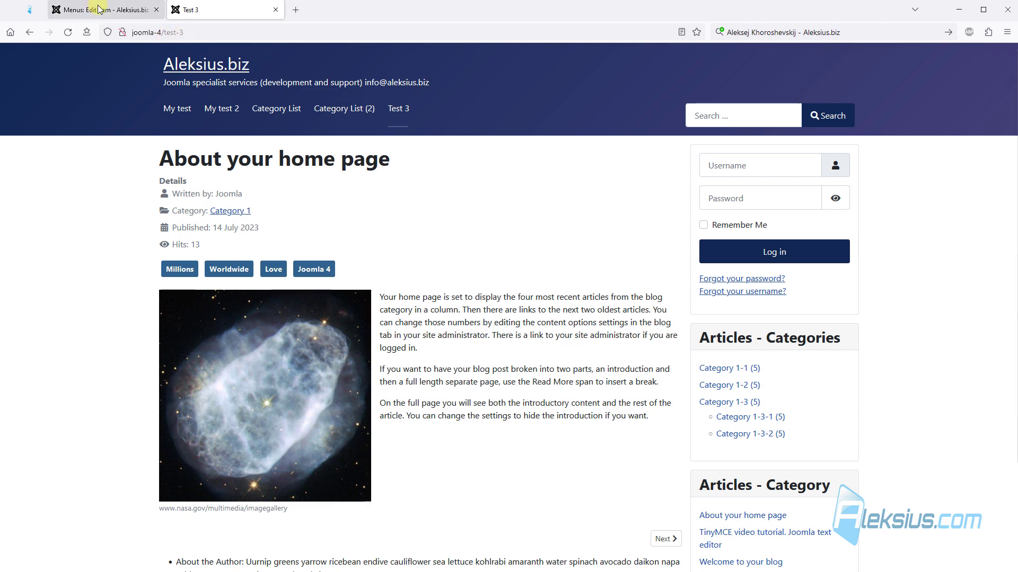
click(212, 11)
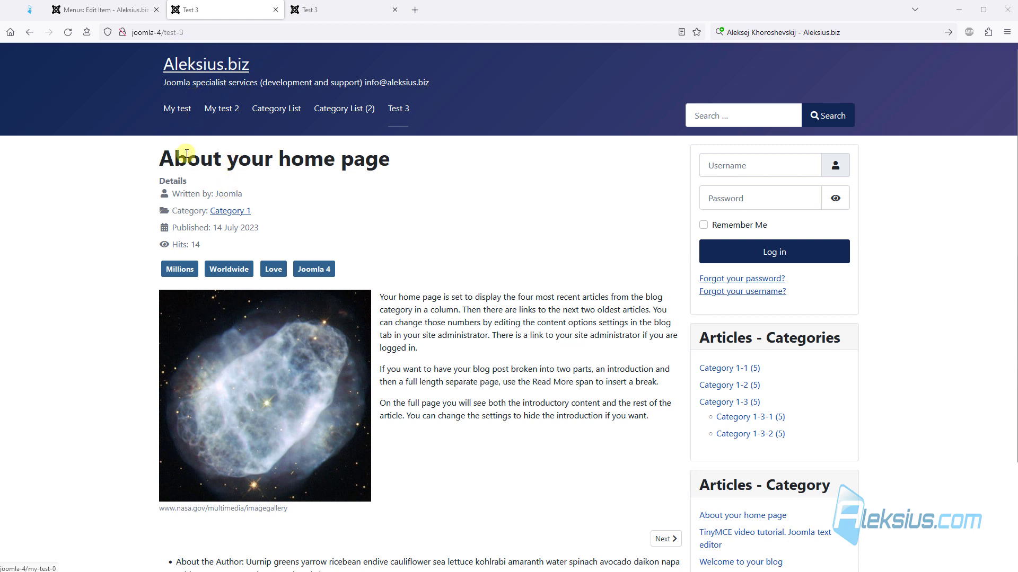
- Open the About your home page article through My test on the site to check which address it uses
click(183, 111)
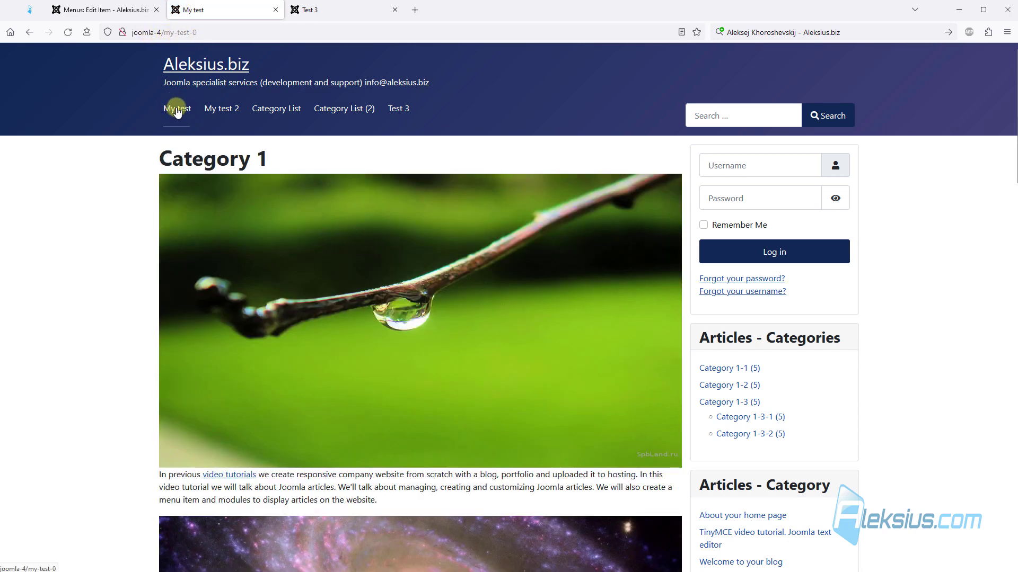
scroll(233, 314, down, 6)
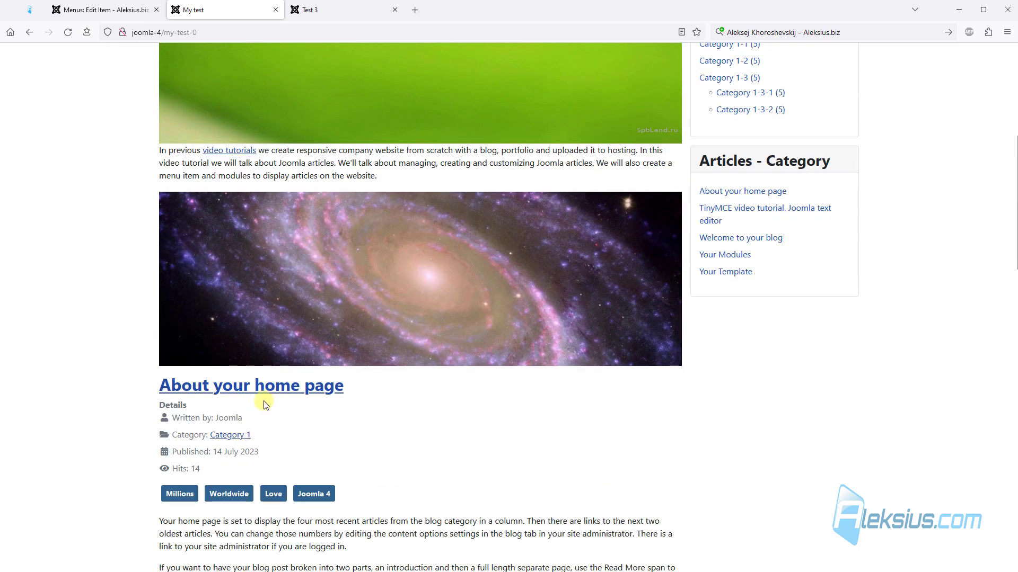
click(269, 392)
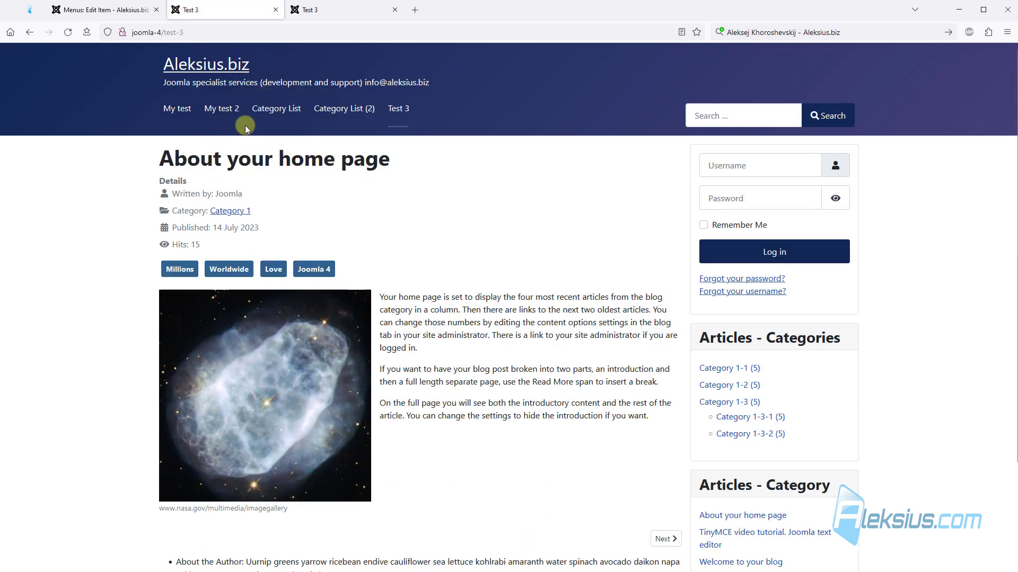
- Save the Test 3 menu item as a copy in the administrator and change the copy's title to Test 4
click(117, 10)
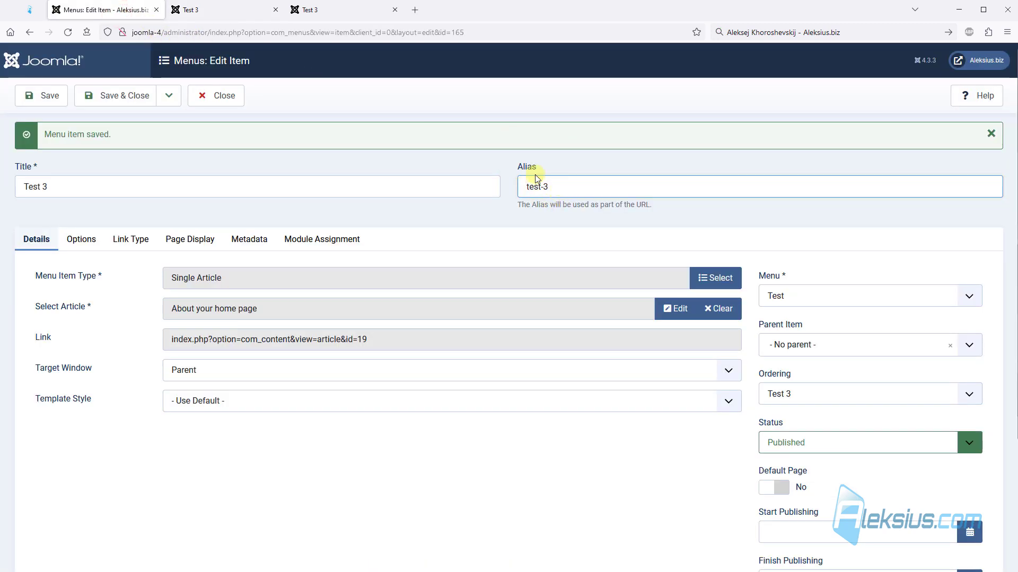
click(232, 98)
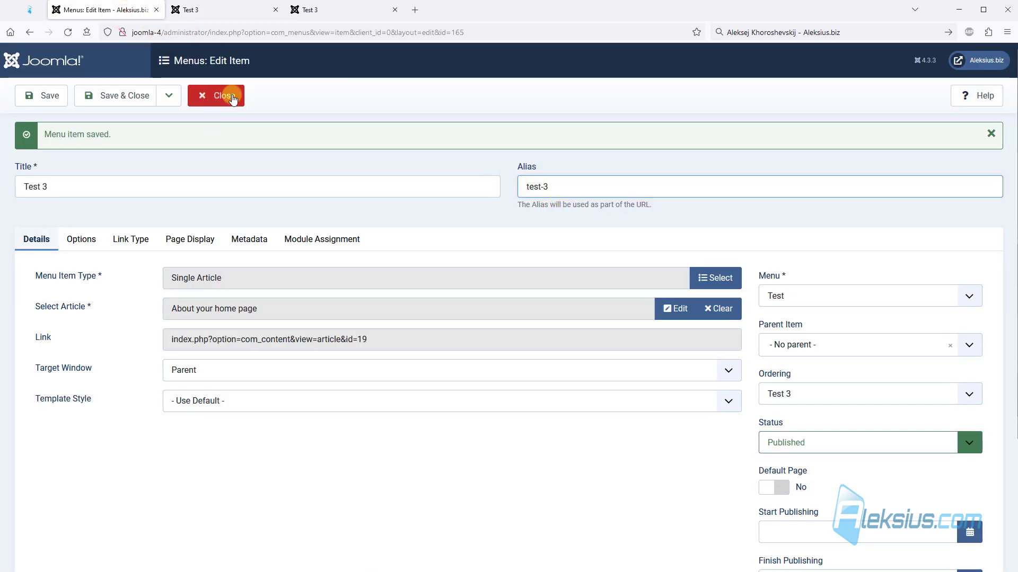
click(169, 96)
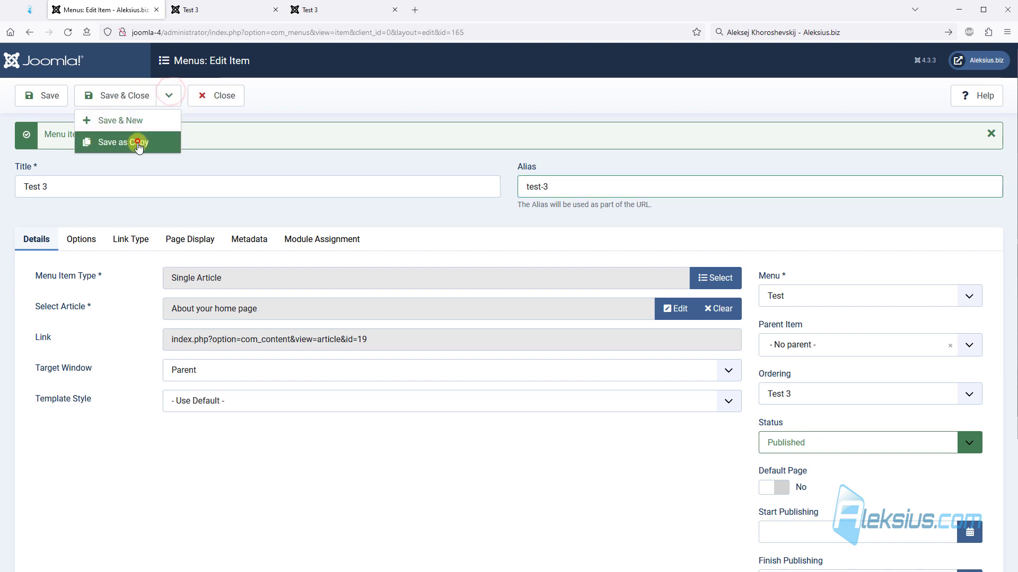
click(138, 143)
drag(61, 178, 45, 180)
text(4)
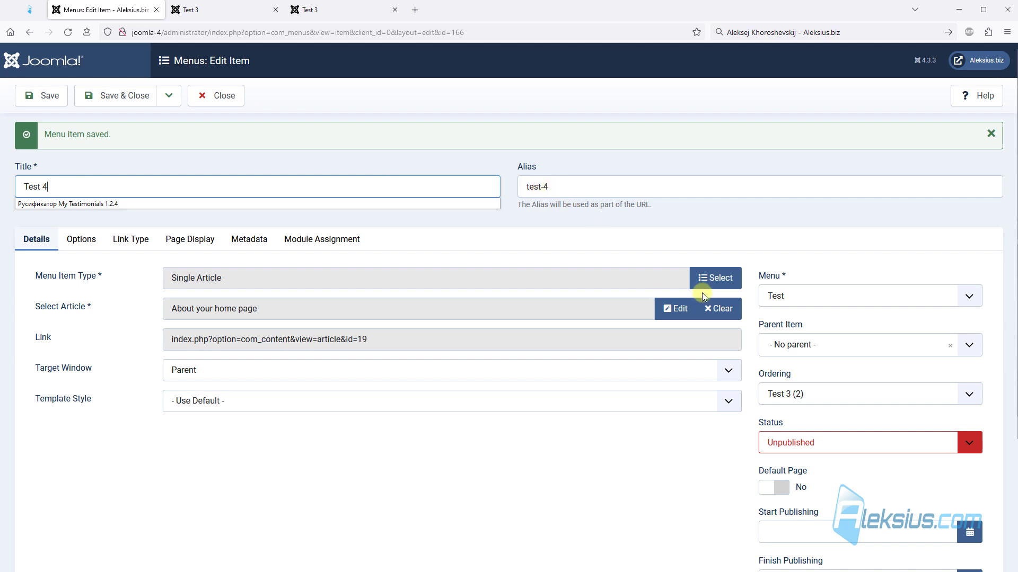
- Set the Test 4 menu item's status to Published and save it
click(809, 443)
click(813, 463)
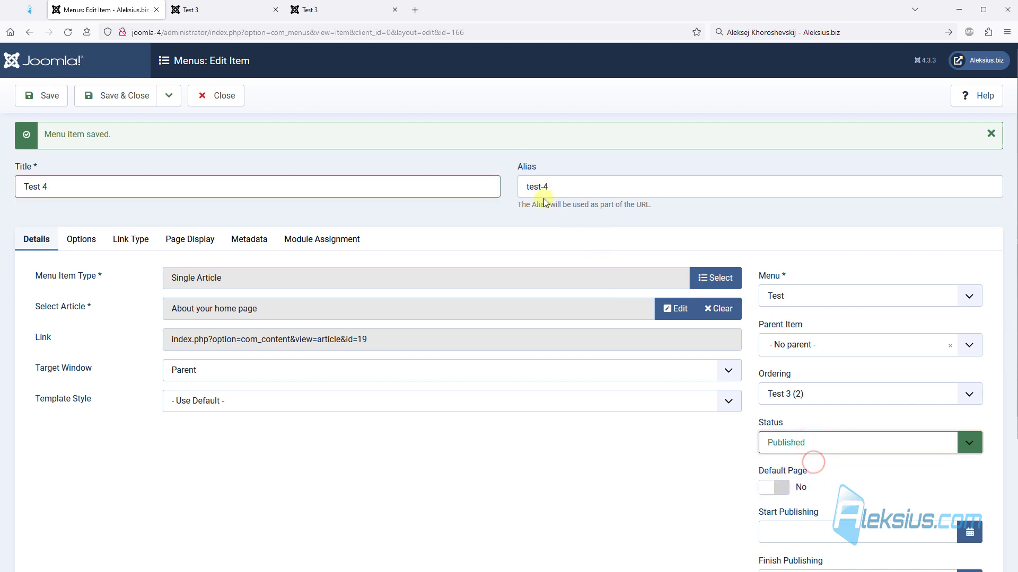
click(40, 95)
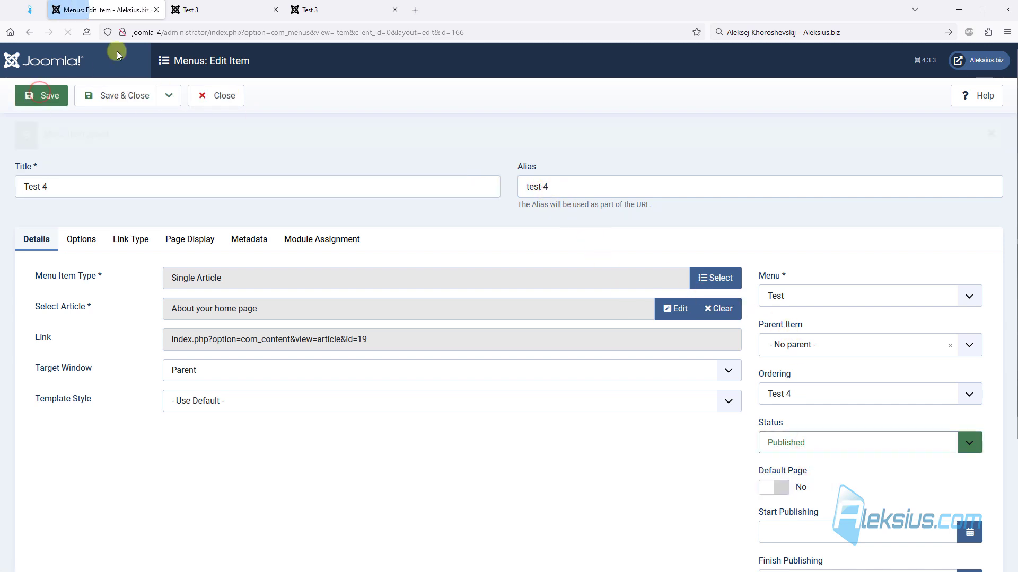
- Open Test 4 on the site and compare its address and content with the Test 3 page
click(202, 10)
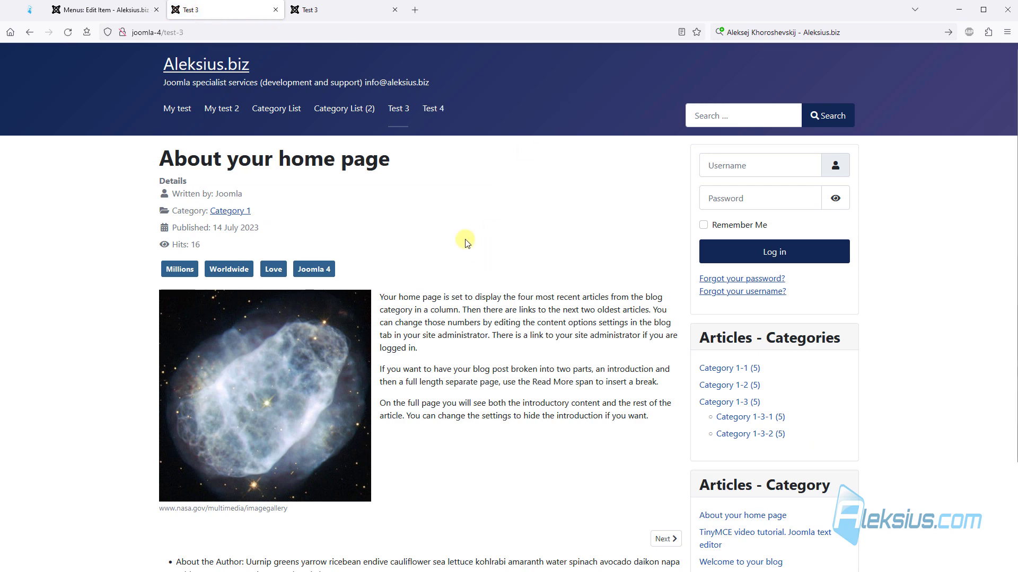
click(431, 115)
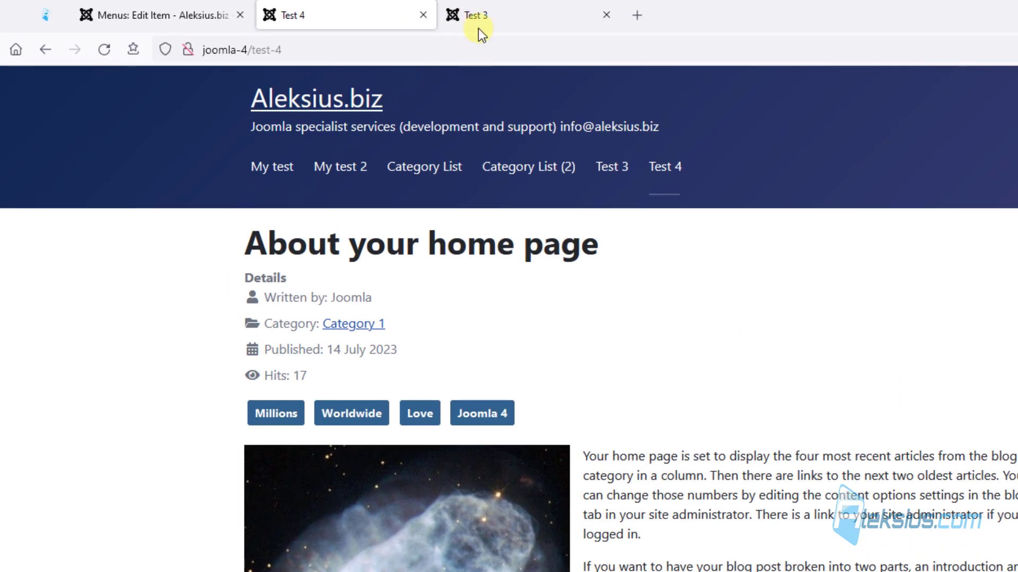
click(480, 16)
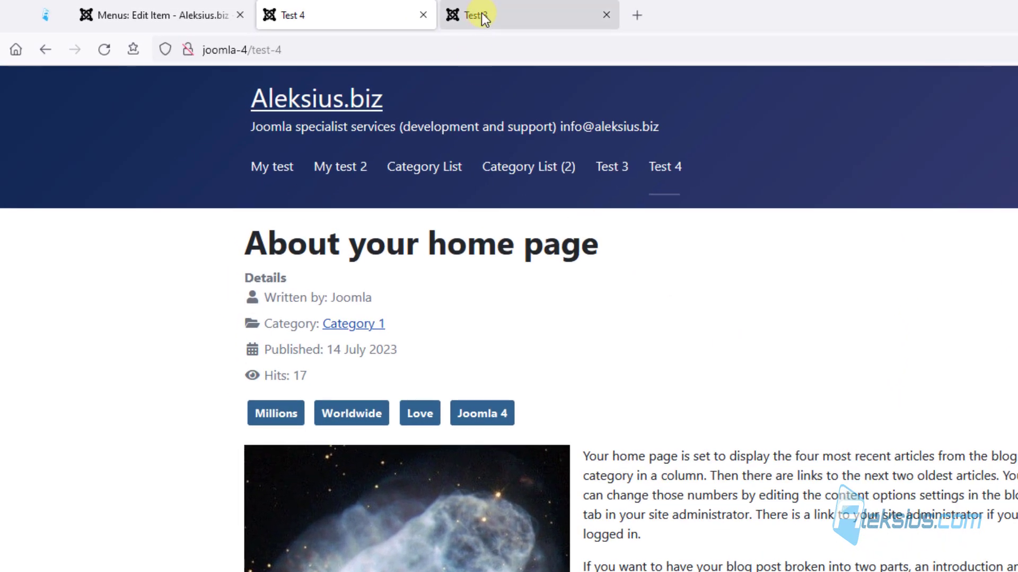
click(349, 11)
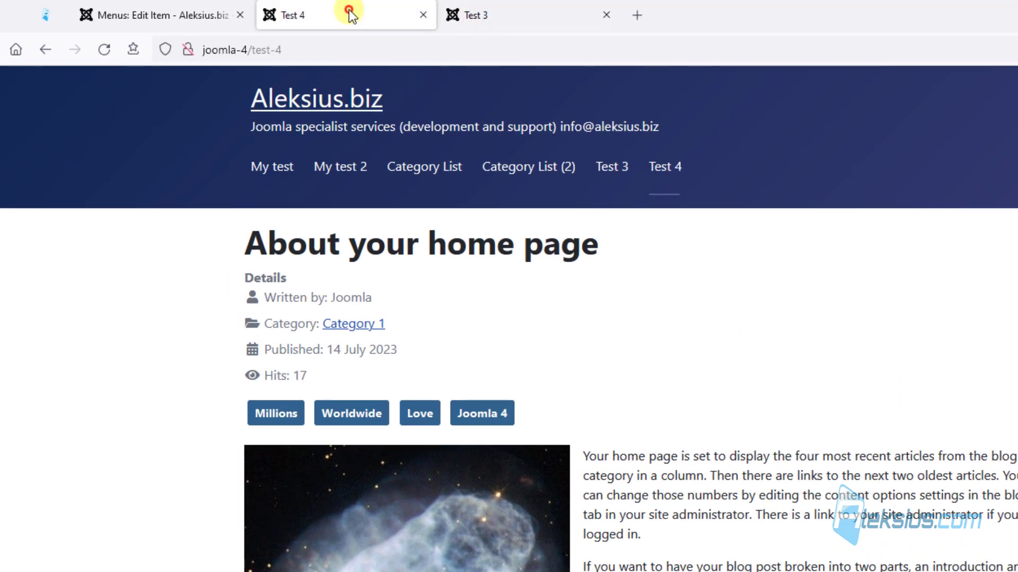
click(481, 14)
key(F5)
click(375, 21)
click(484, 21)
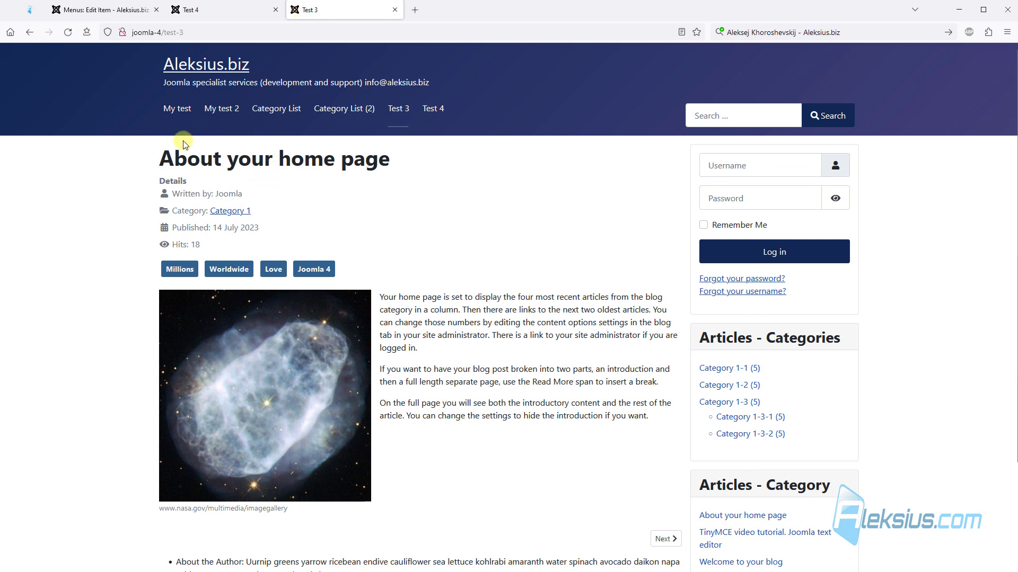
- Close the Test 4 menu item in the administrator and start a new Test menu item of type Menu Item Alias
click(110, 13)
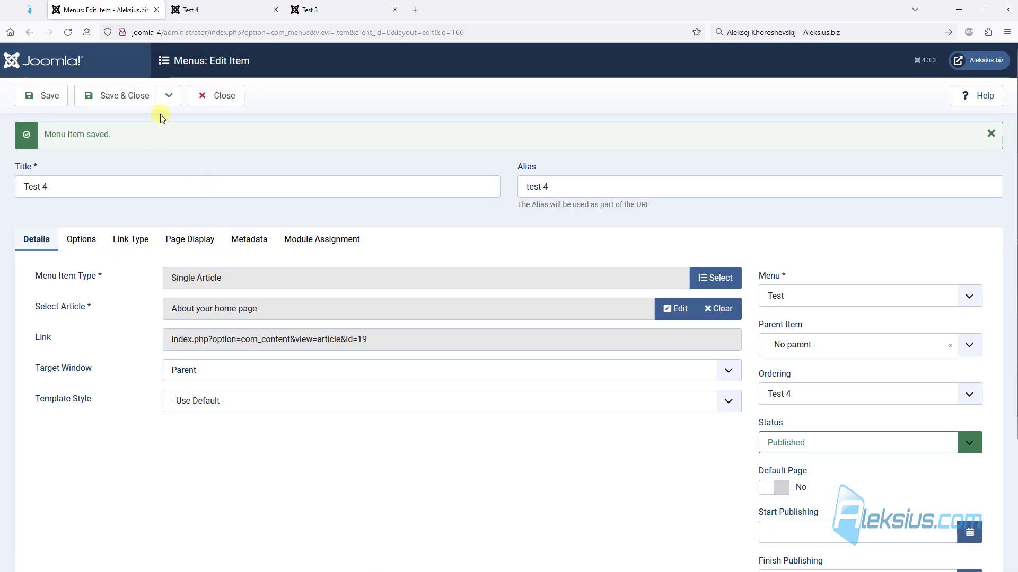
click(209, 97)
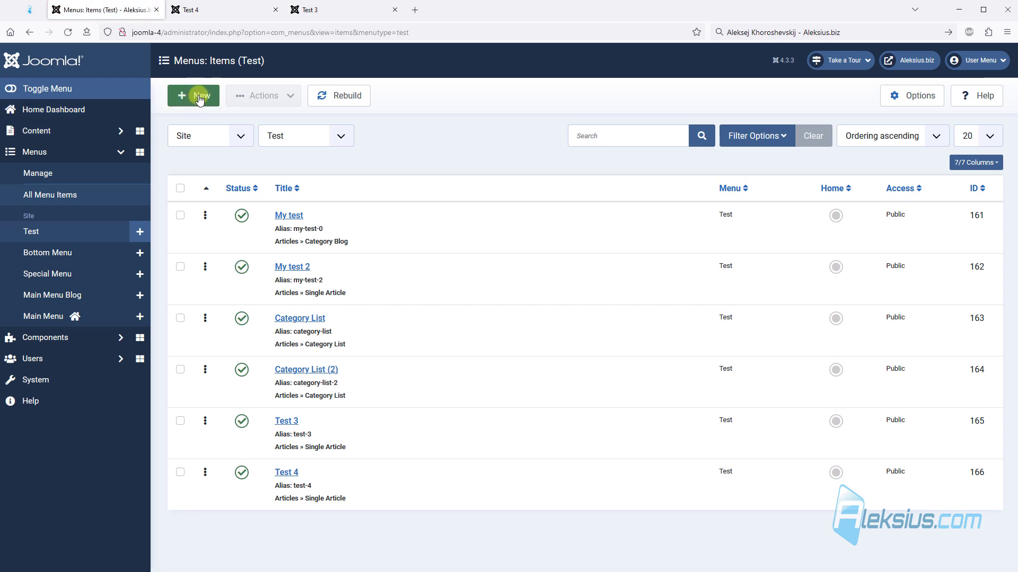
click(200, 98)
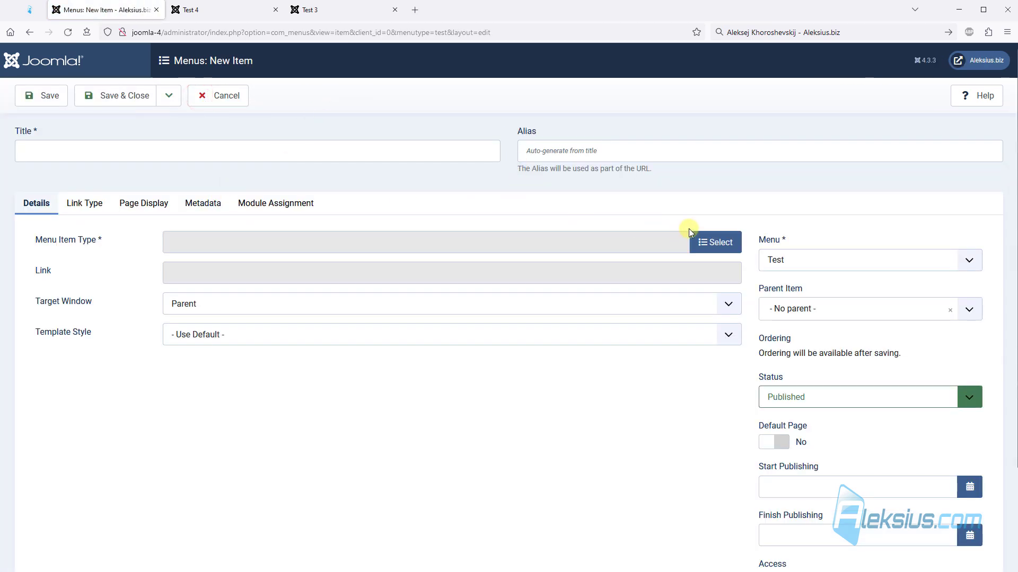
click(700, 236)
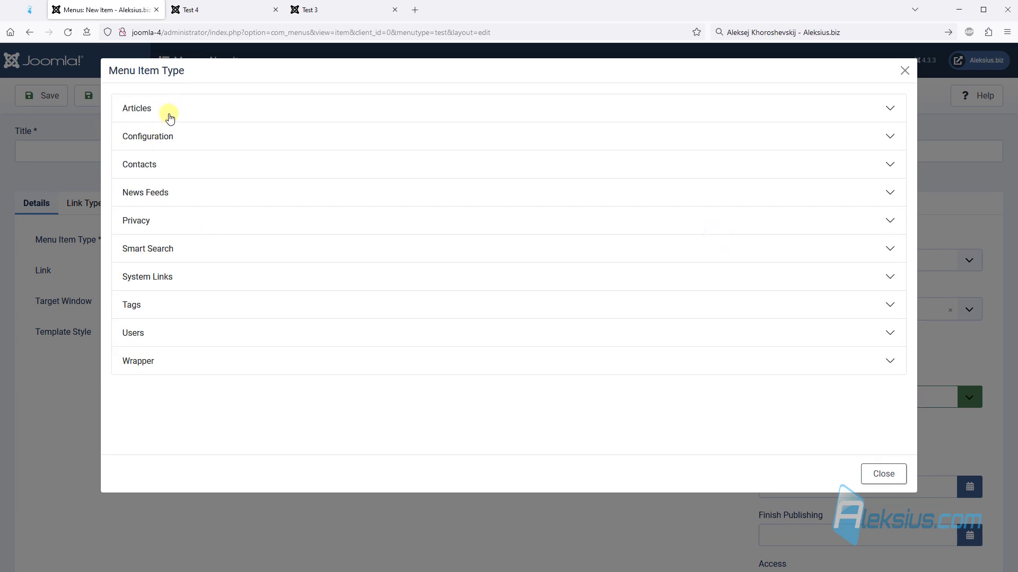
click(163, 279)
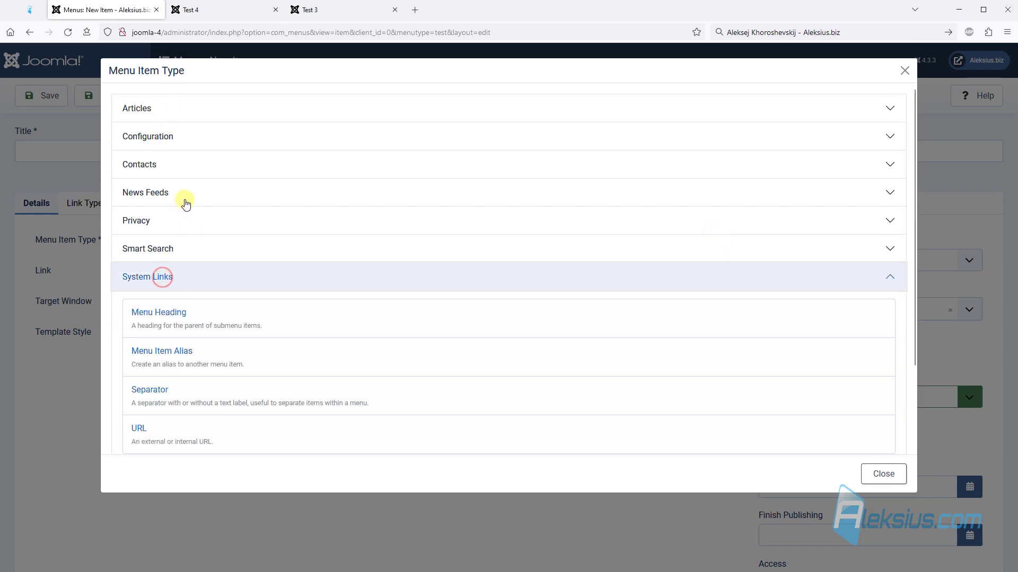
scroll(184, 200, down, 1)
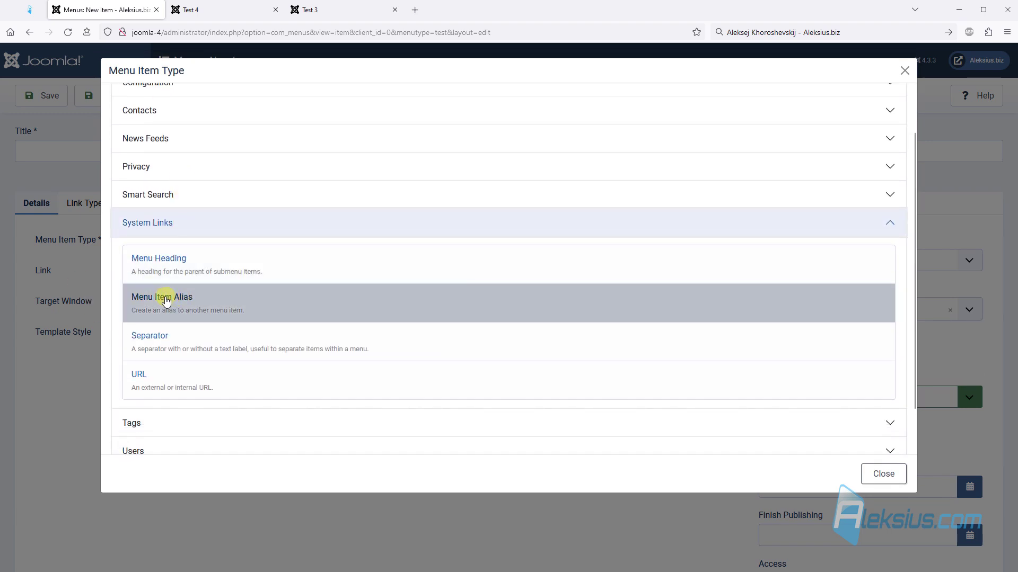
click(166, 300)
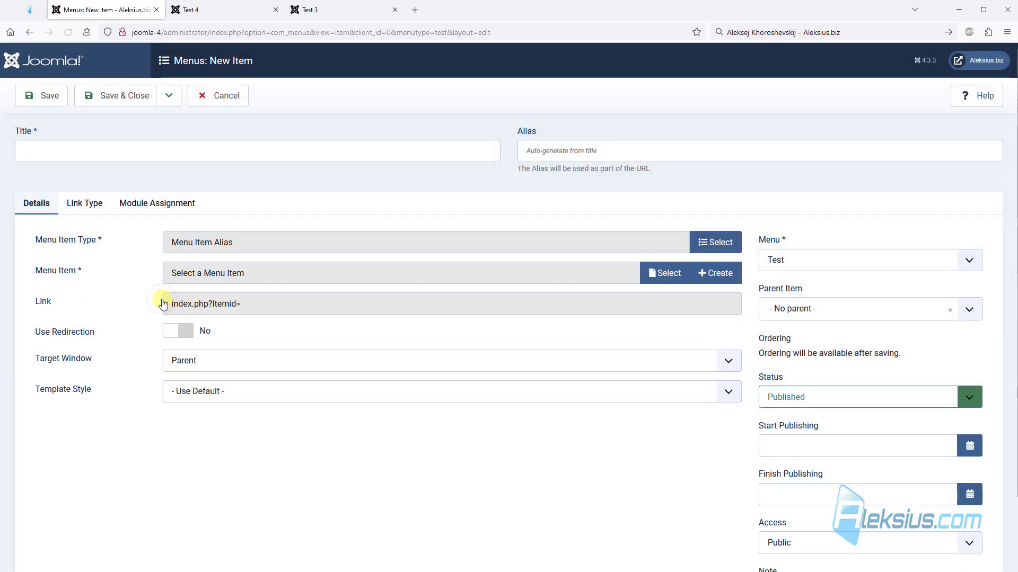
- Copy the article heading "About your home page" from the Test 3 page into the new menu item's title
click(314, 9)
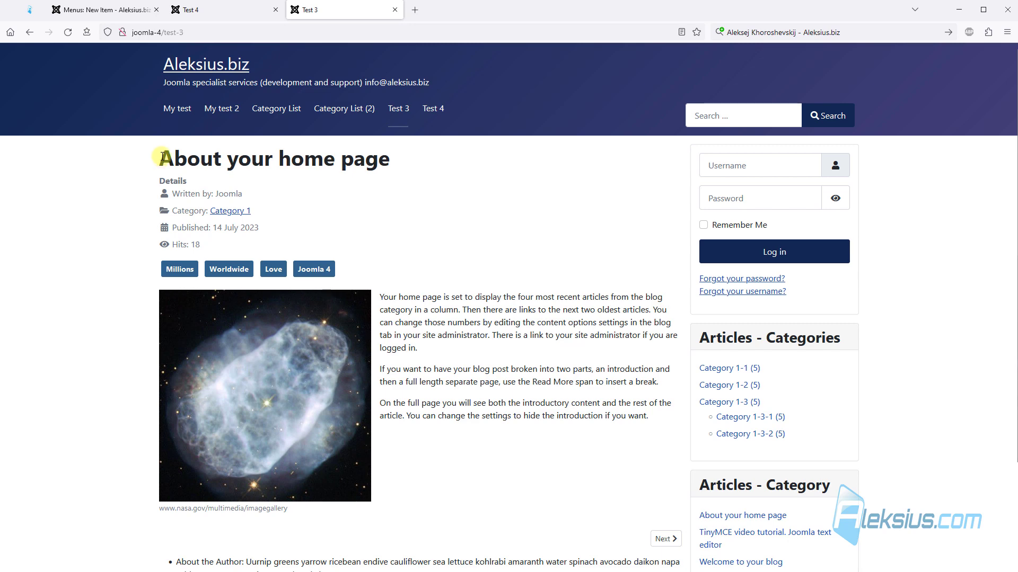
drag(162, 156, 400, 159)
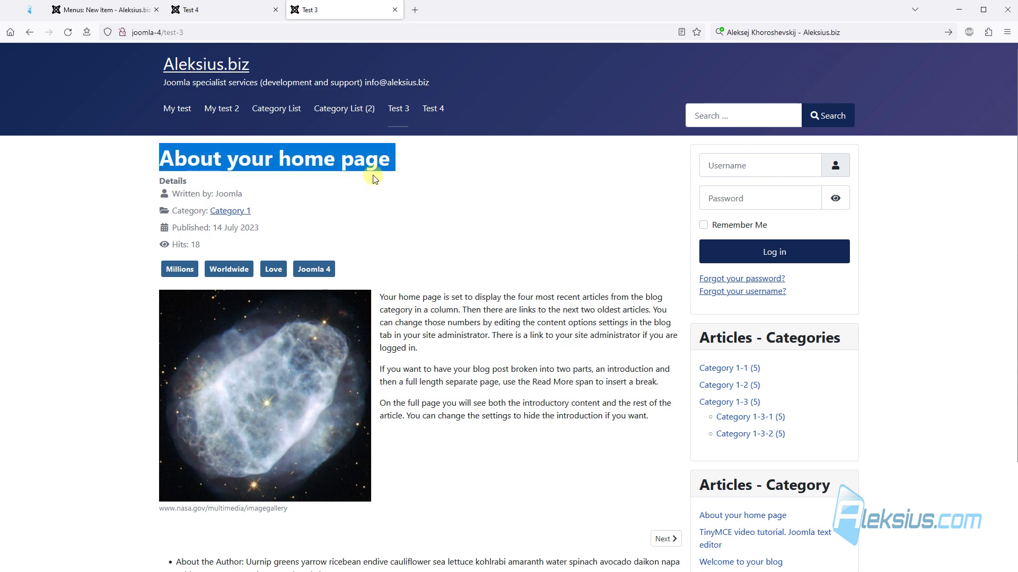
key(ctrl+c)
click(100, 10)
click(195, 158)
key(ctrl+v)
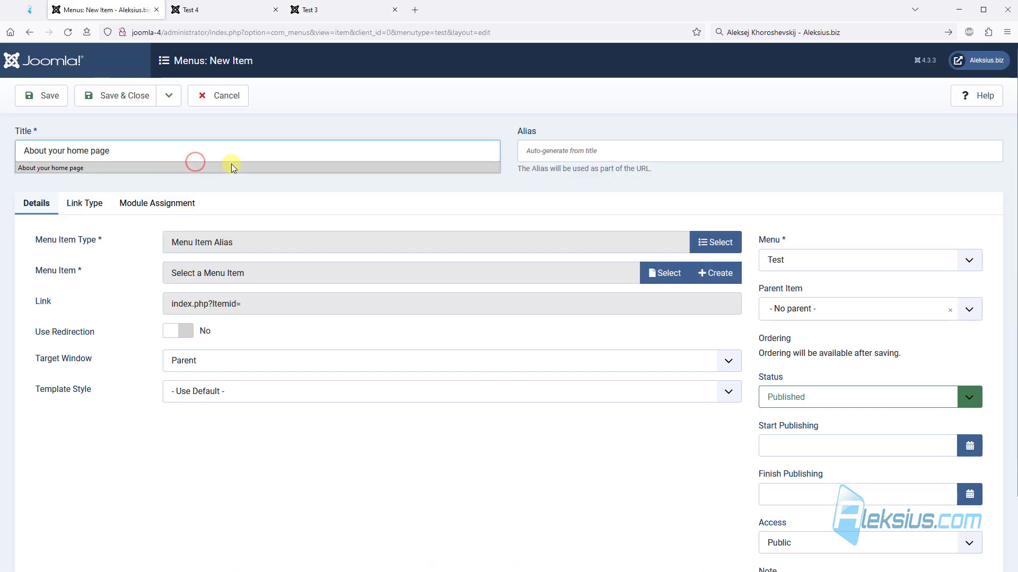
- Title the new menu item alias Test 5, link it to the Test 3 item of the Test menu, and save it
triple_click(146, 154)
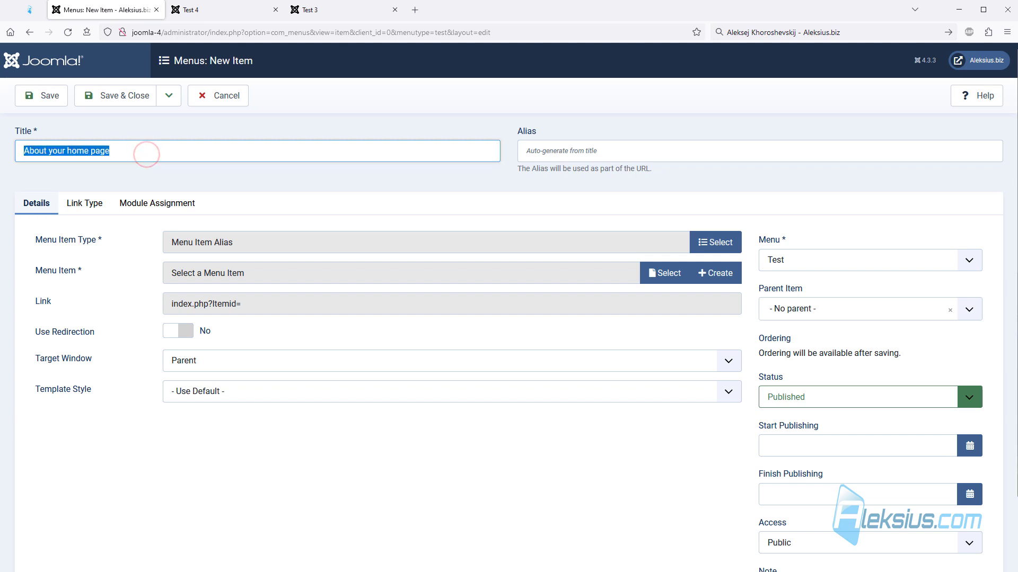
text(Test 5)
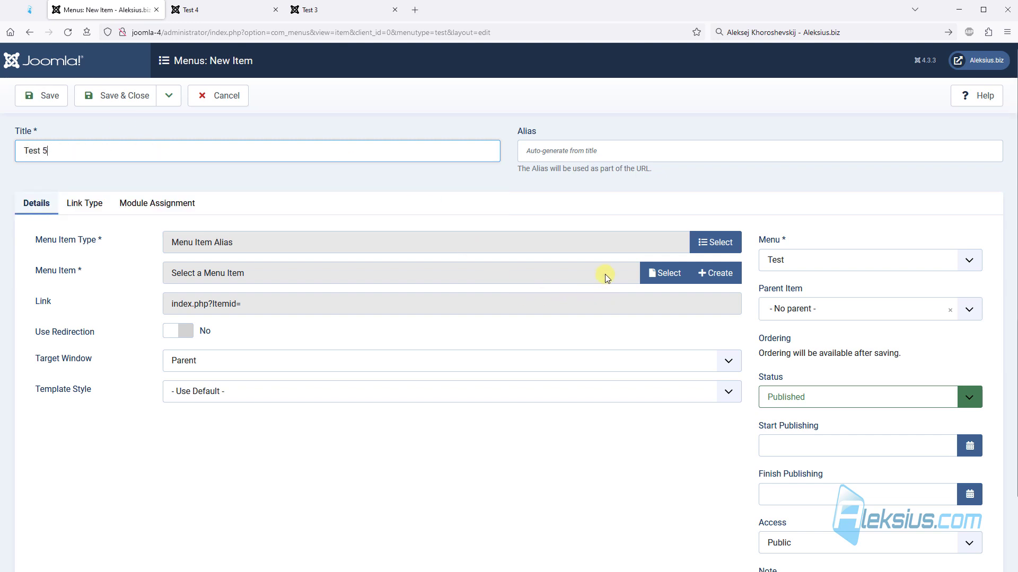
click(661, 274)
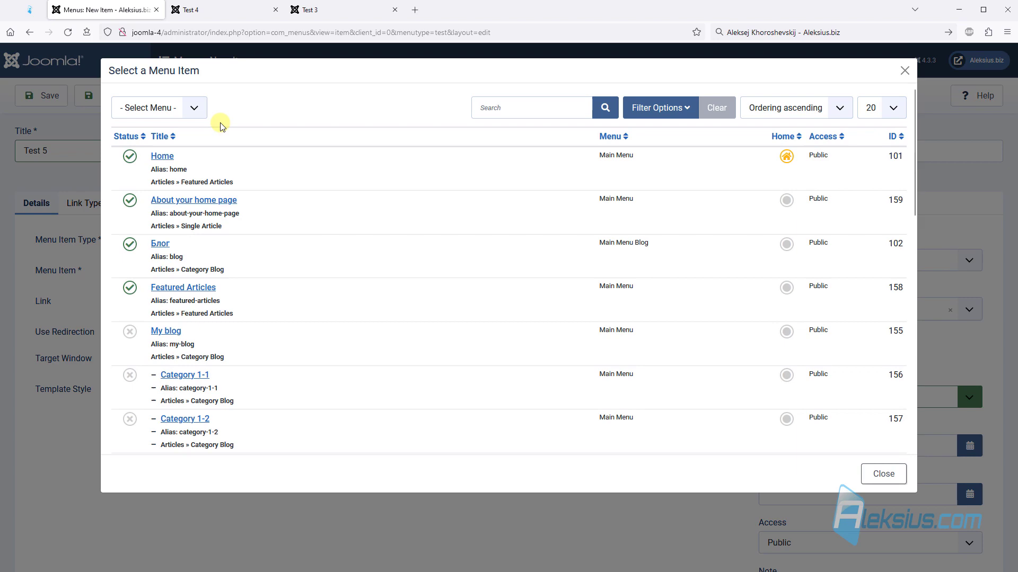
click(194, 108)
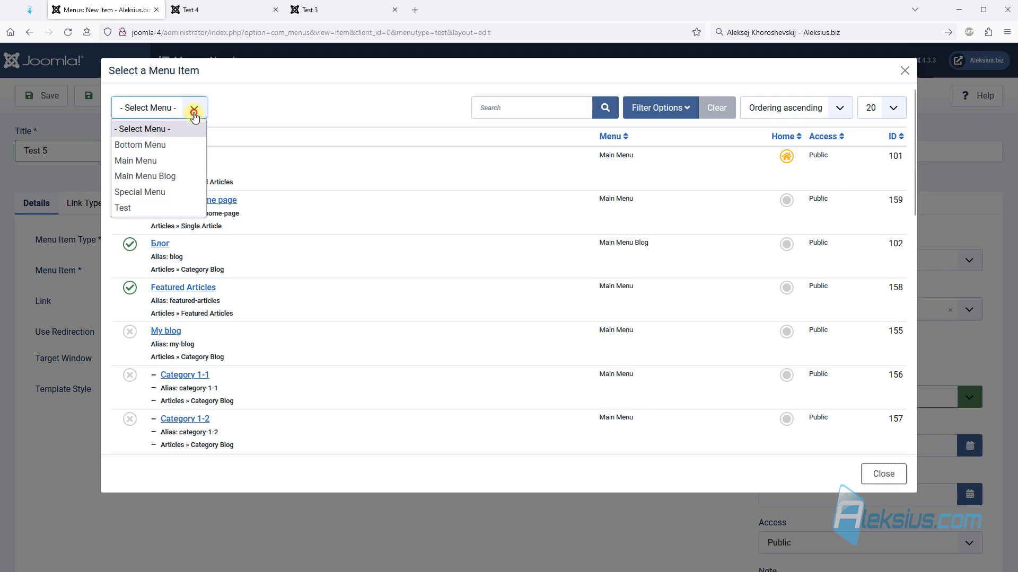
click(196, 207)
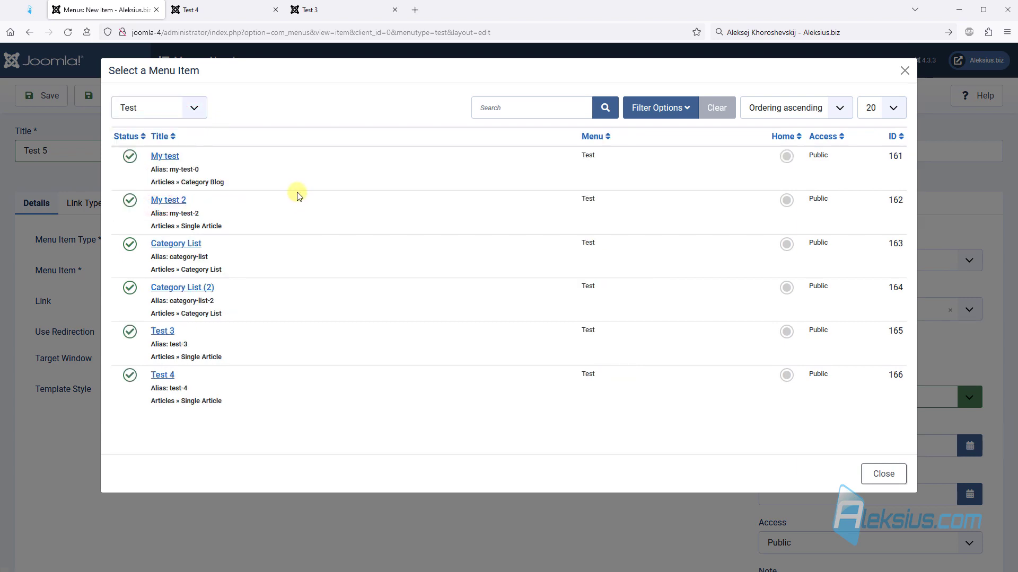
click(162, 332)
click(46, 98)
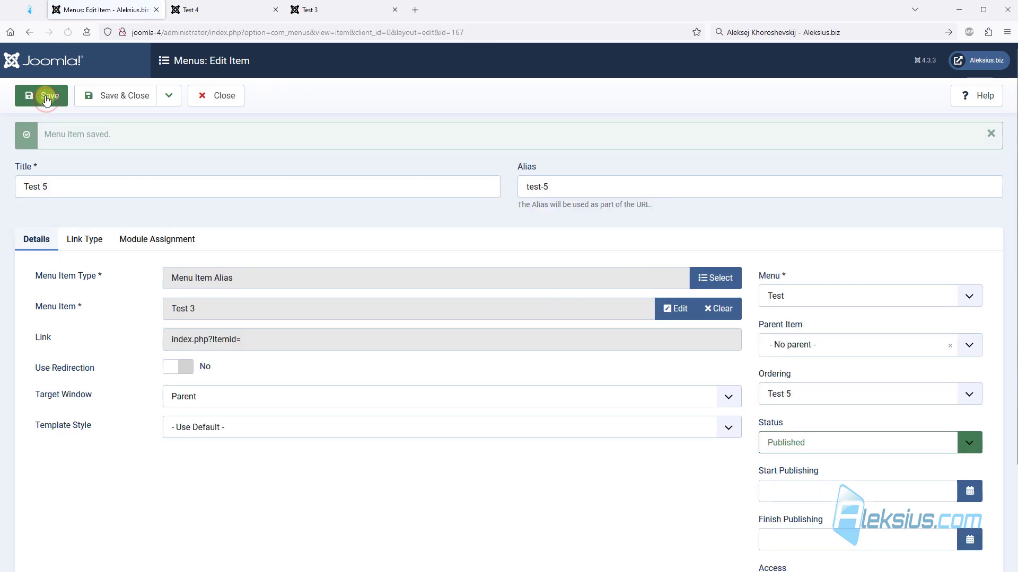
triple_click(550, 187)
- Reload the site page opened on Test 4 and open the Test 5 menu item
click(215, 10)
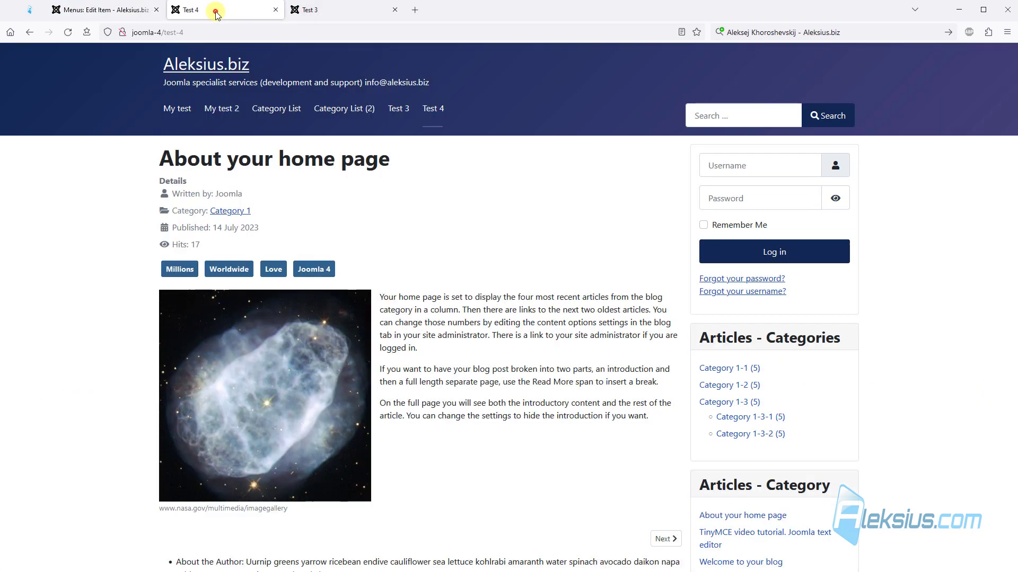
key(F5)
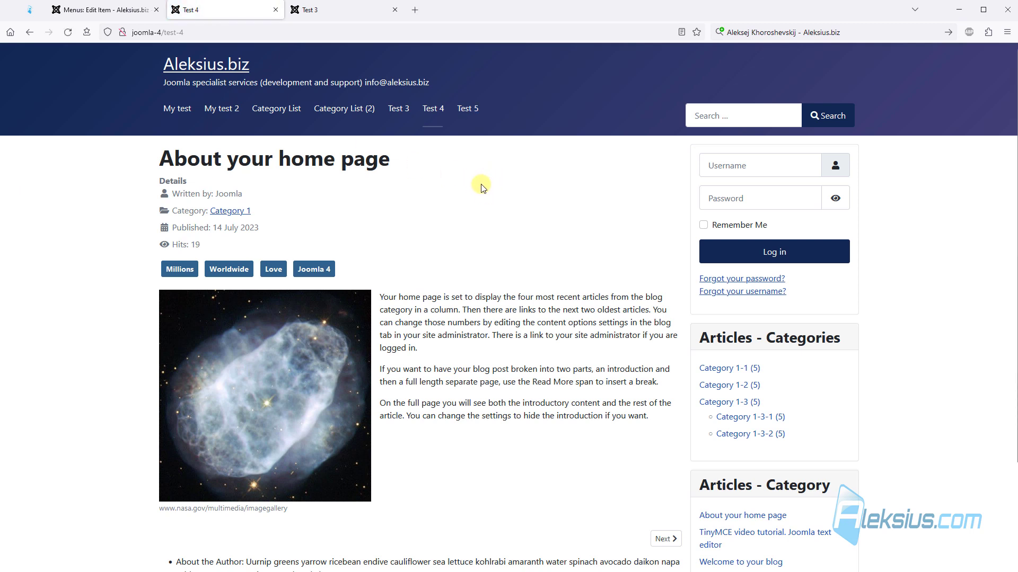
click(468, 115)
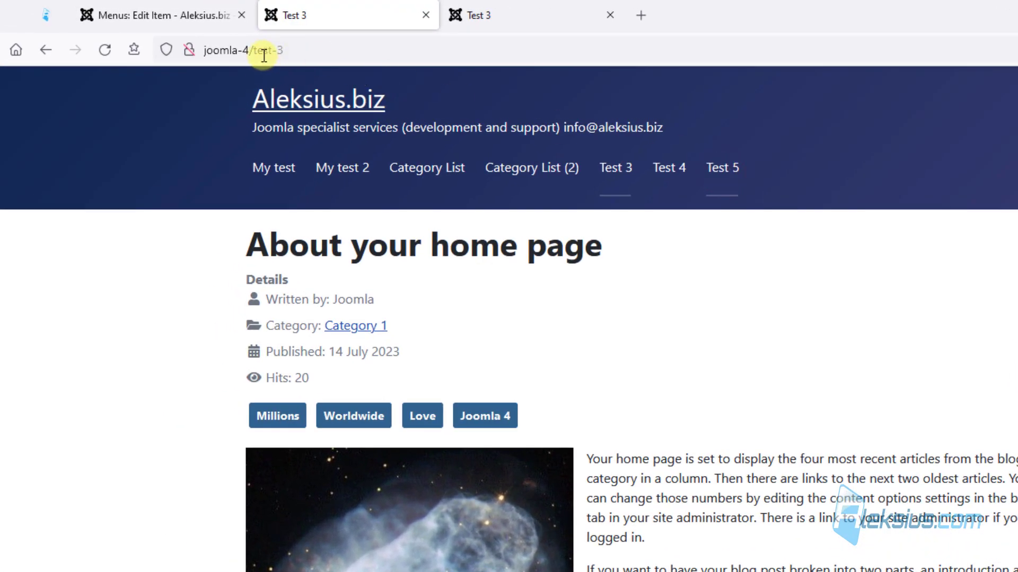
- Open Test 3 in the other site tab and compare its page address with the one Test 5 leads to
click(519, 16)
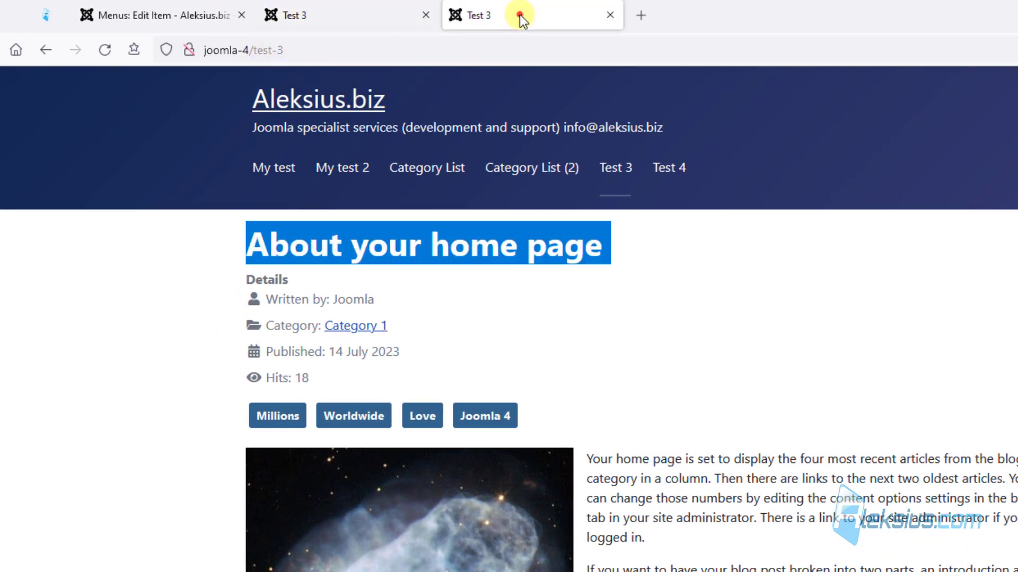
click(614, 169)
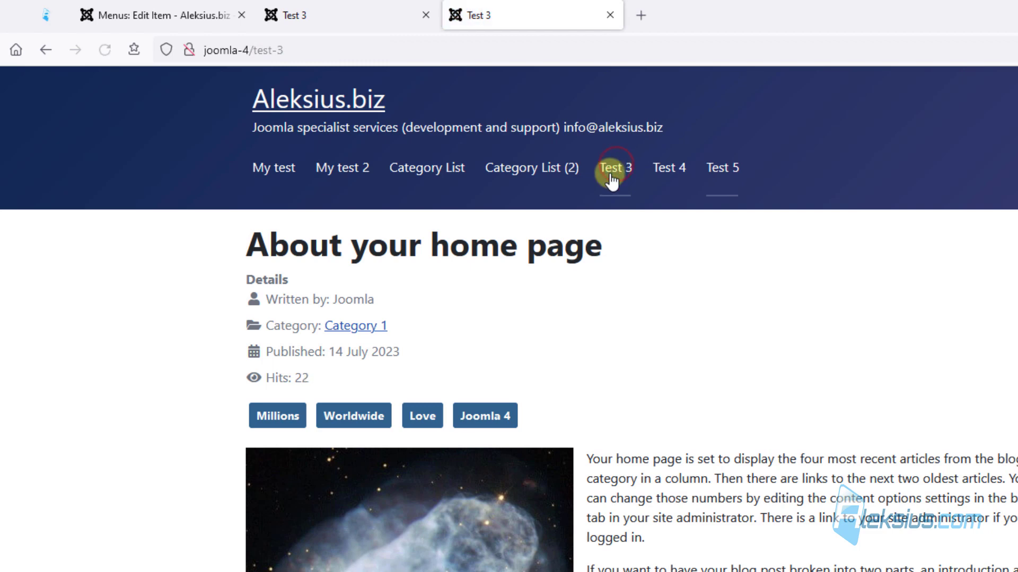
click(354, 21)
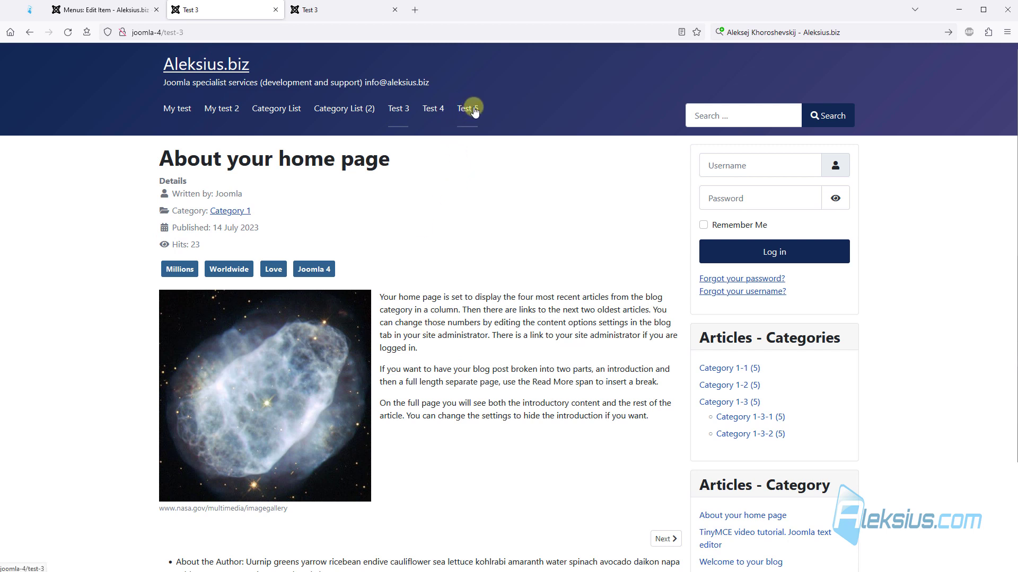
click(332, 9)
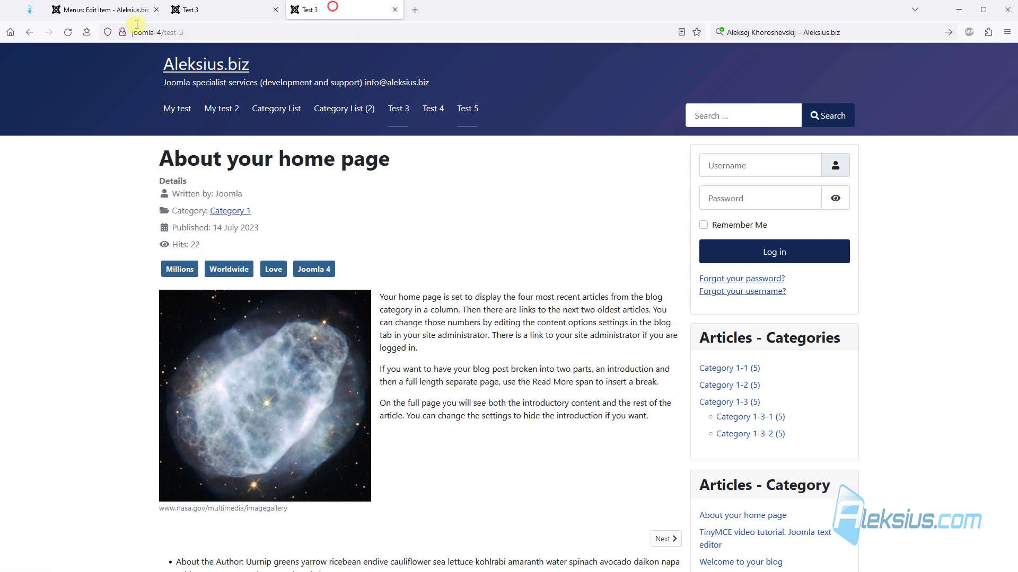
click(204, 10)
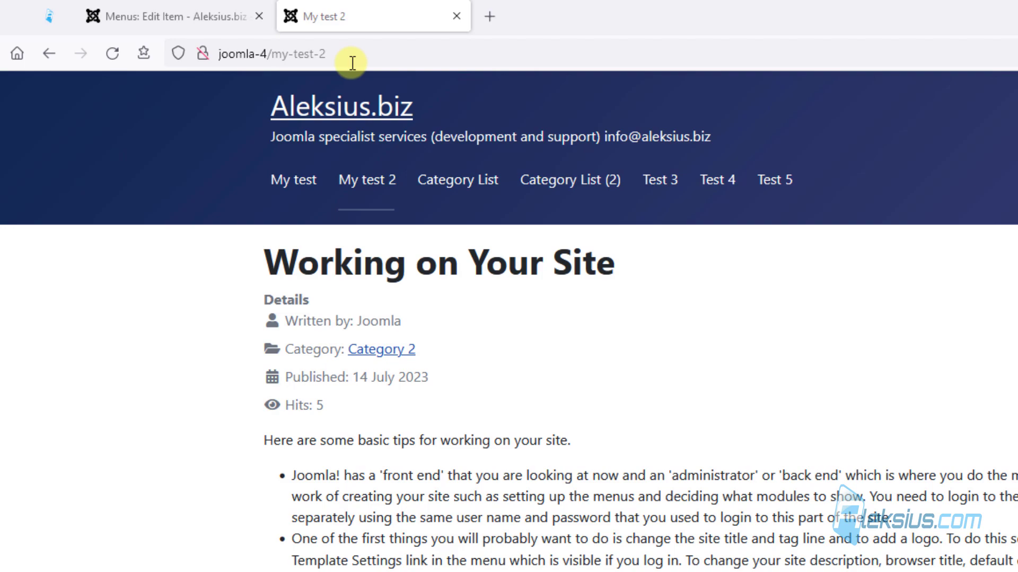
- Save and close the Test 5 menu item, and start a new item titled My test 2 in the Test menu
click(193, 16)
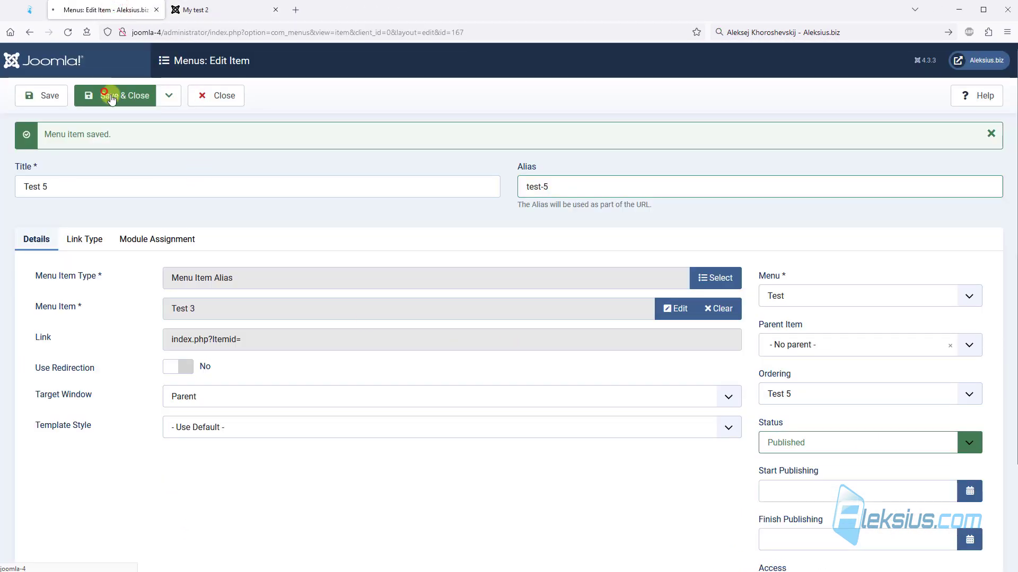
click(108, 95)
click(193, 94)
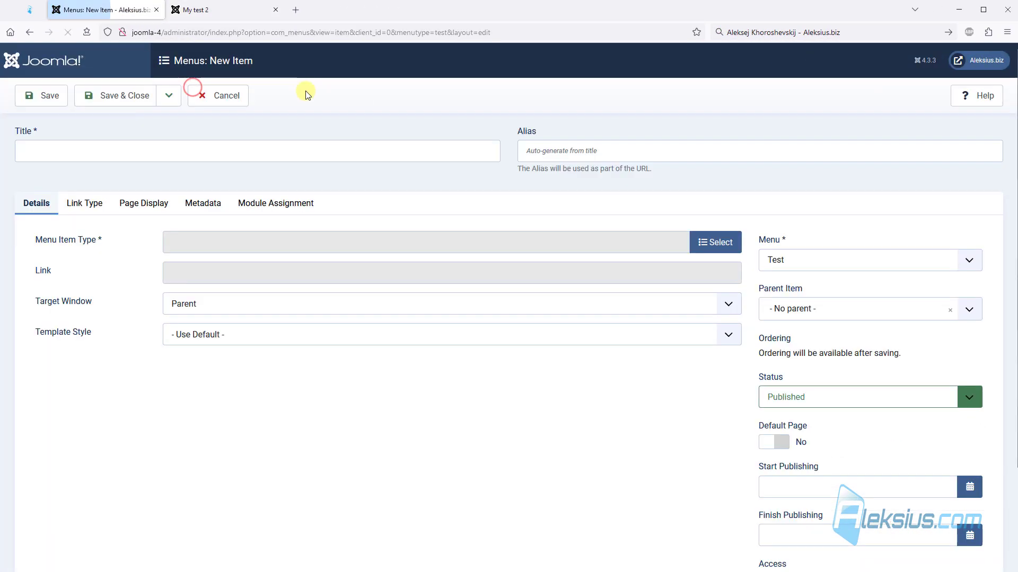
click(250, 146)
text(My test 2)
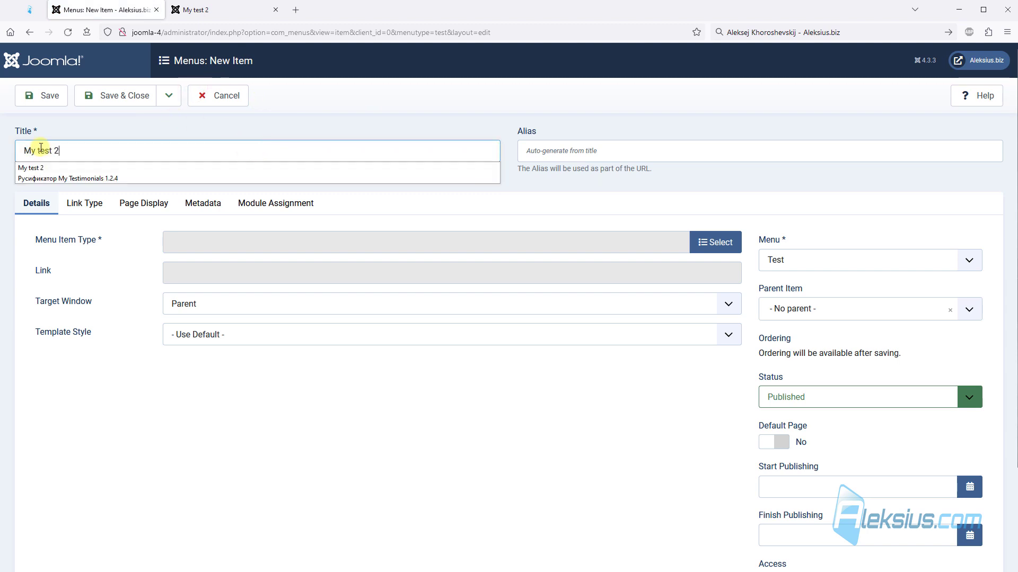
- Set the menu item type to Search under Smart Search and try to save with an auto-generated alias
click(705, 242)
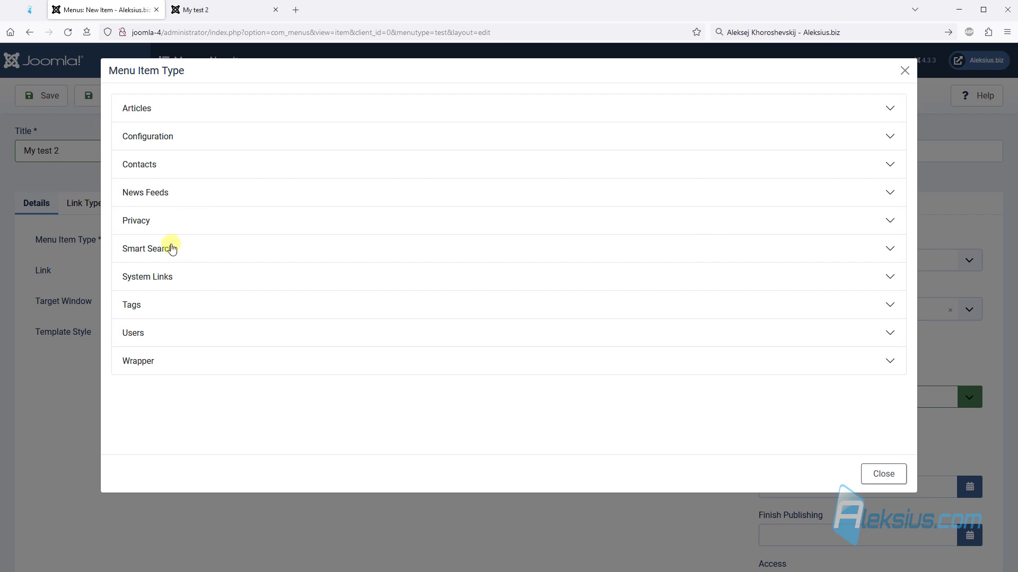
click(156, 250)
click(144, 289)
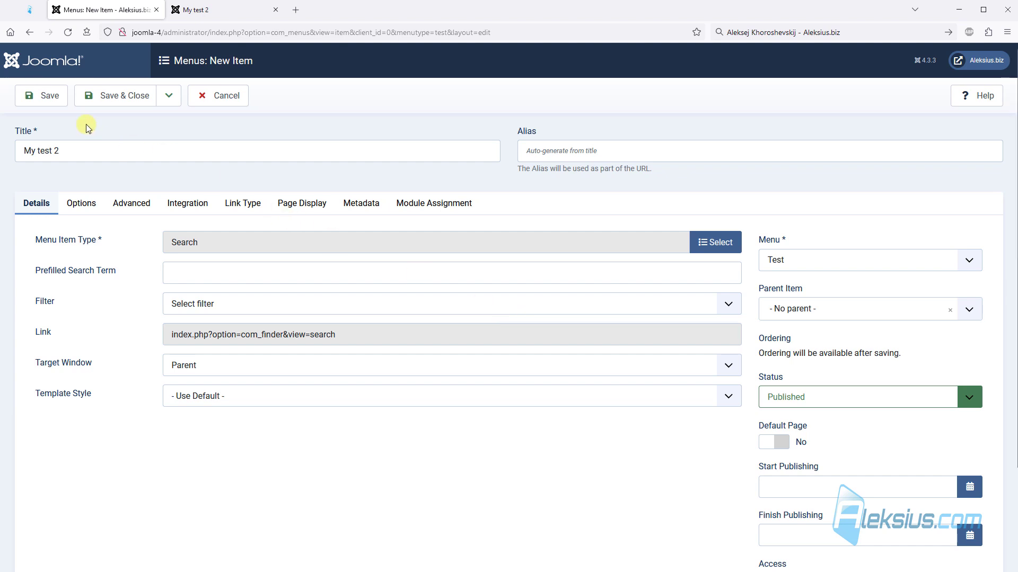
click(40, 98)
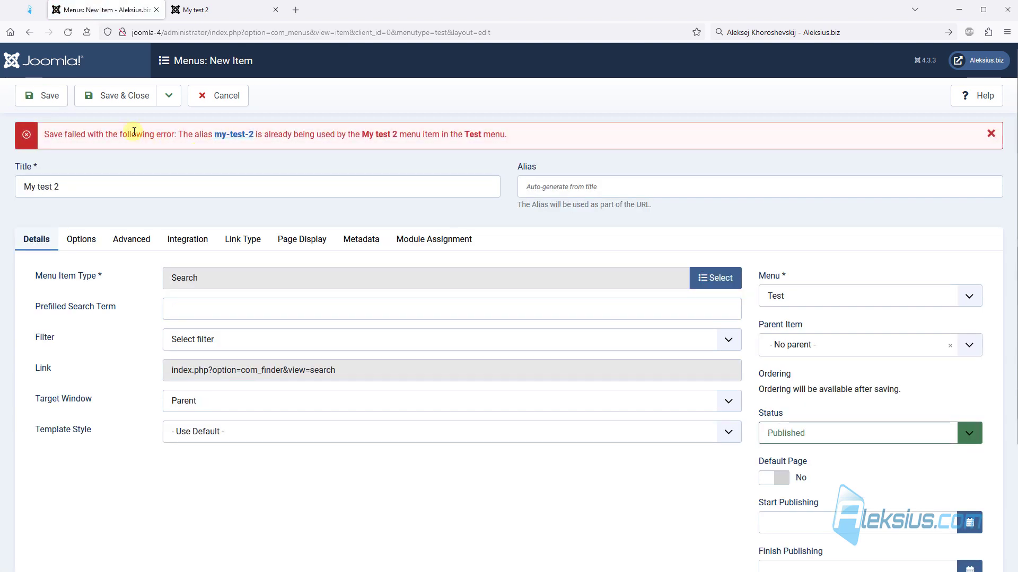
triple_click(128, 134)
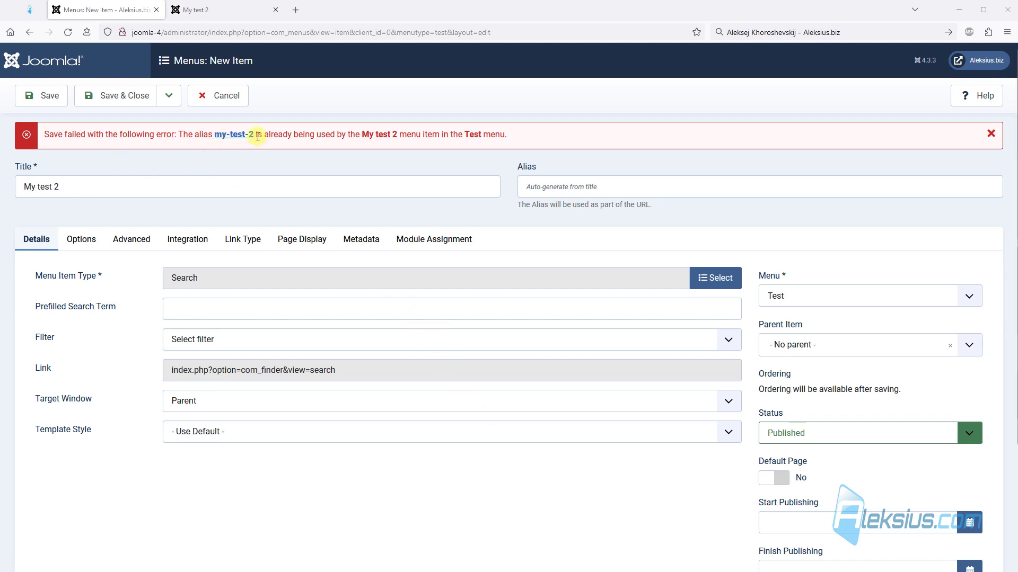
- Set the menu item's alias to my-test-3 and save the item
click(555, 188)
text(my-test-2)
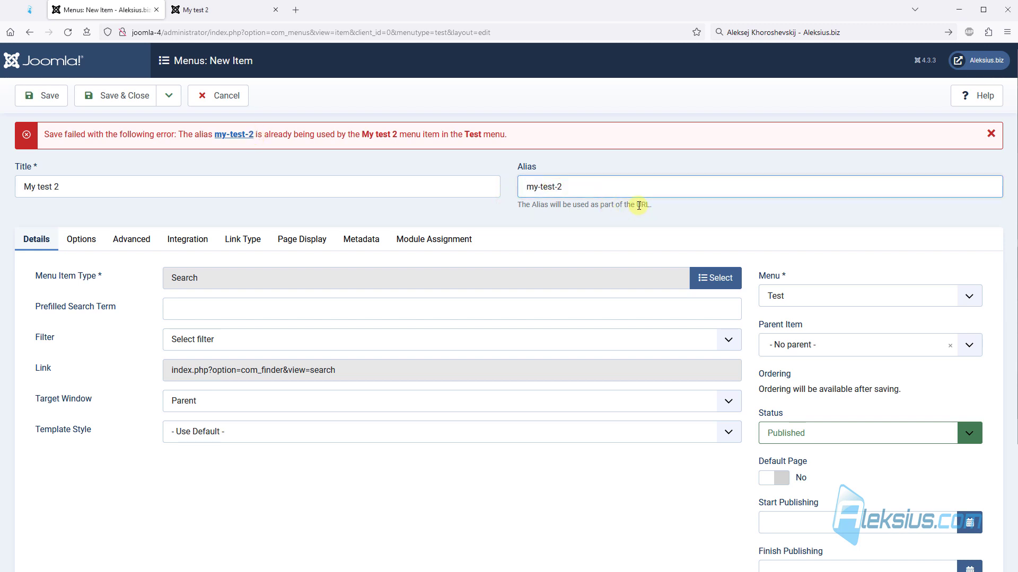
key(BackSpace)
key(BackSpace)
text(3)
click(48, 96)
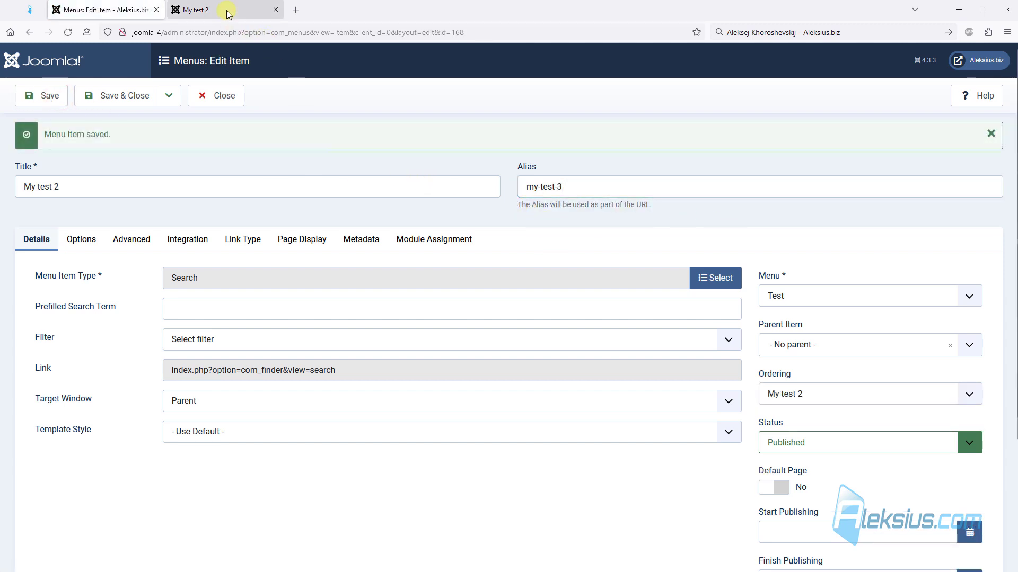
- Check the site's navigation for the added My test 2 entry, and save and close the item in the administrator
click(228, 11)
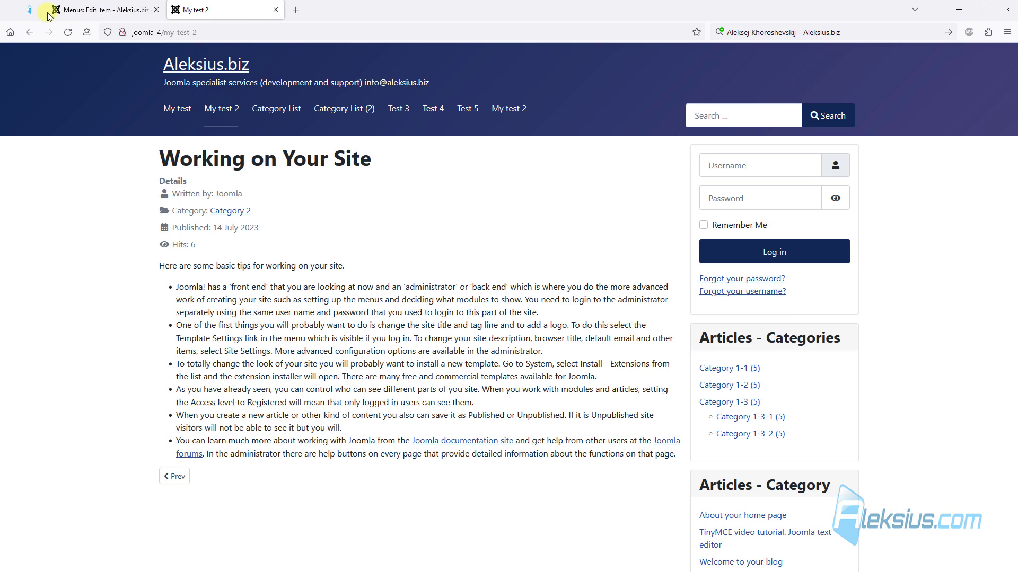
click(63, 12)
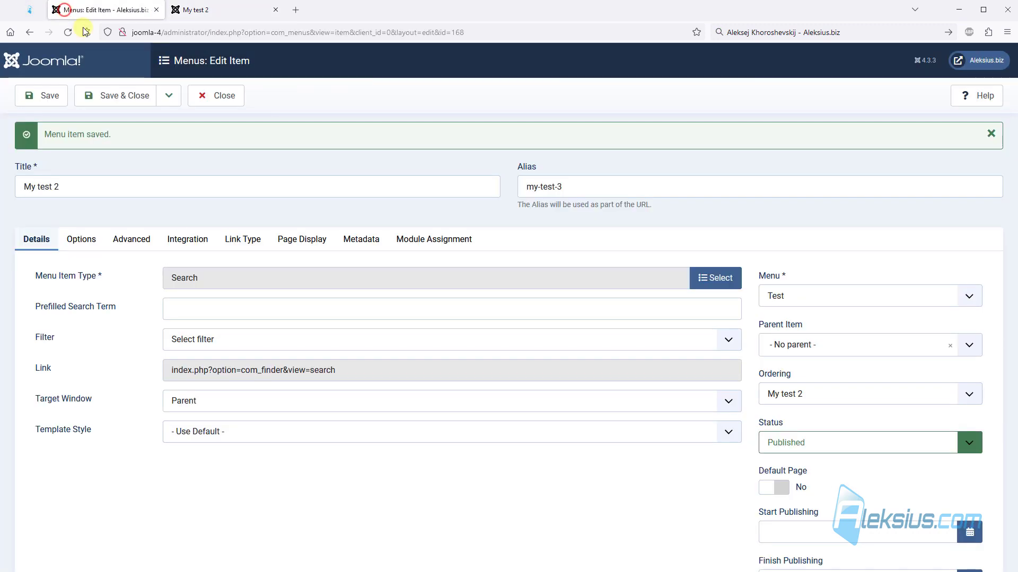
click(113, 96)
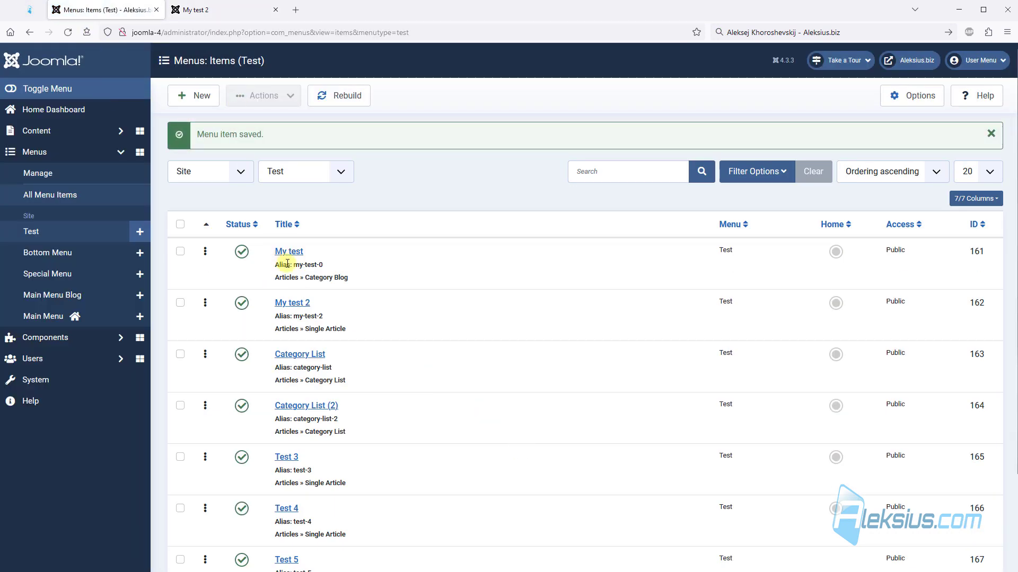
scroll(286, 263, down, 3)
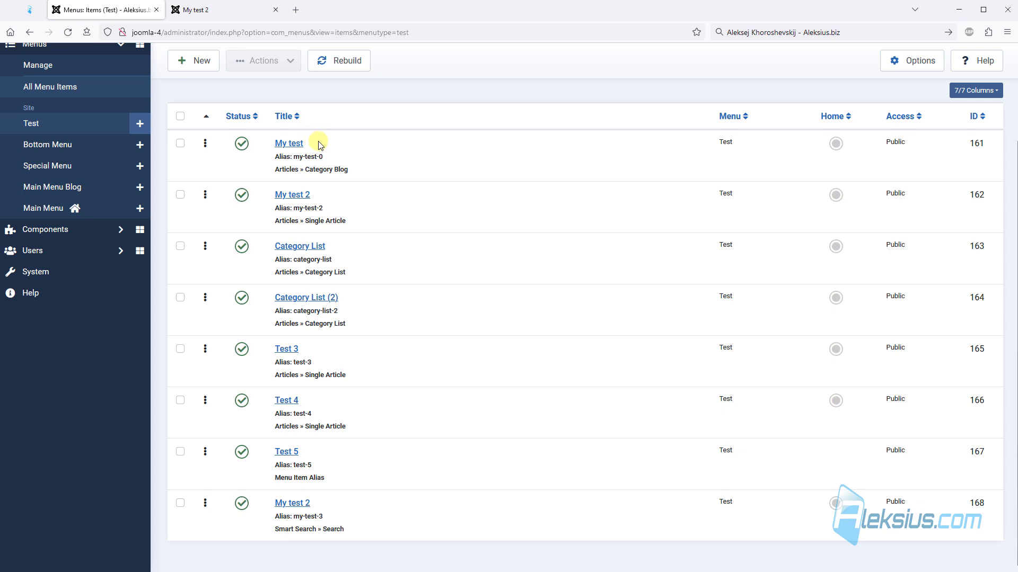
scroll(329, 159, up, 3)
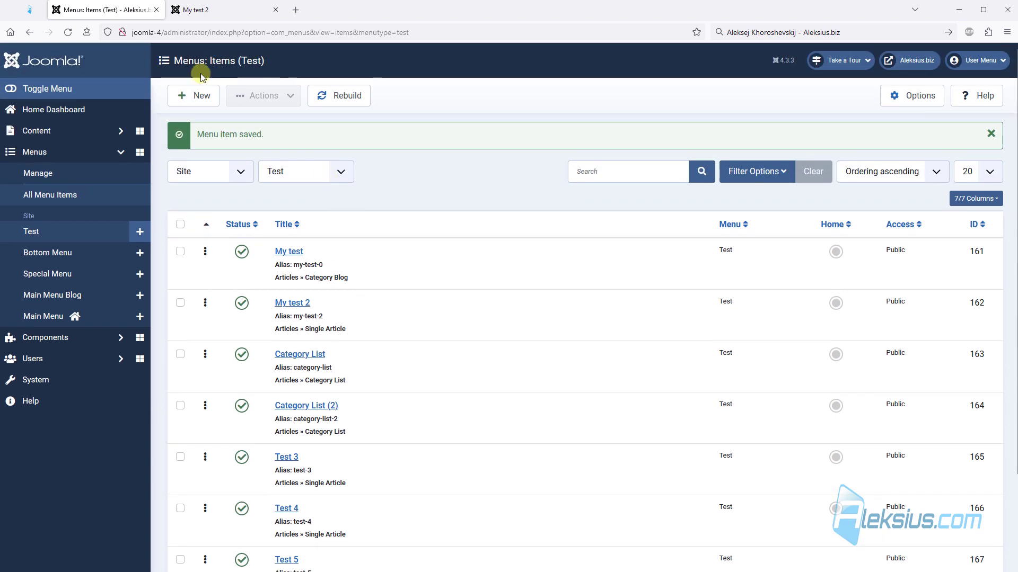
- Start a new item titled Test 1 in the Test menu and set its type to Single Article
click(202, 98)
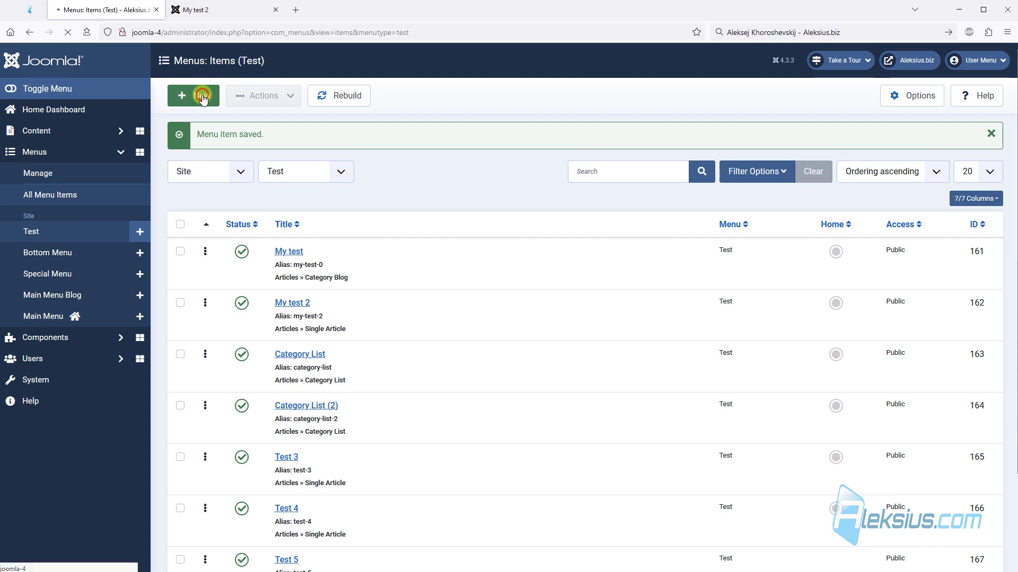
click(132, 153)
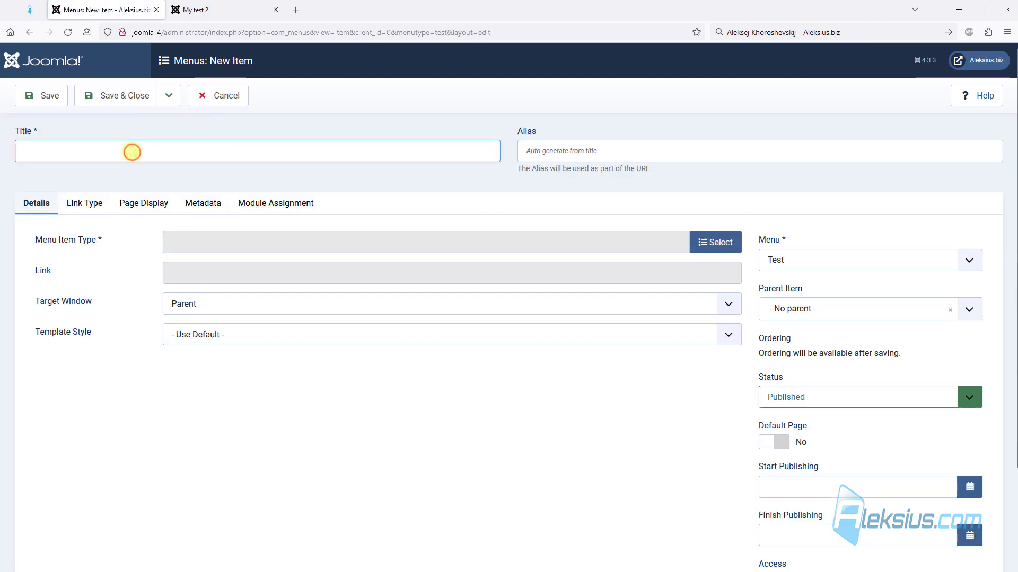
text(Te)
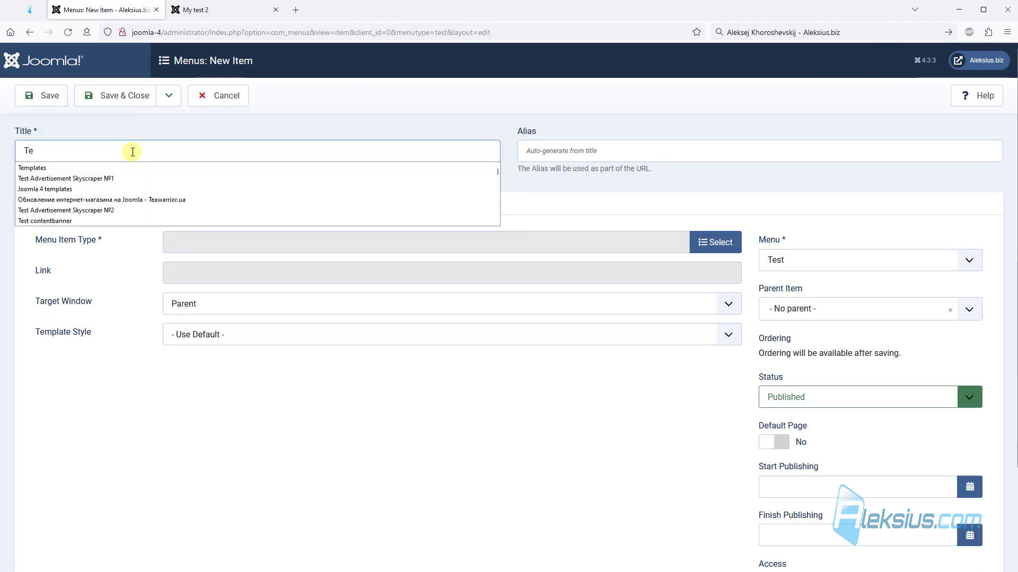
text(st 1)
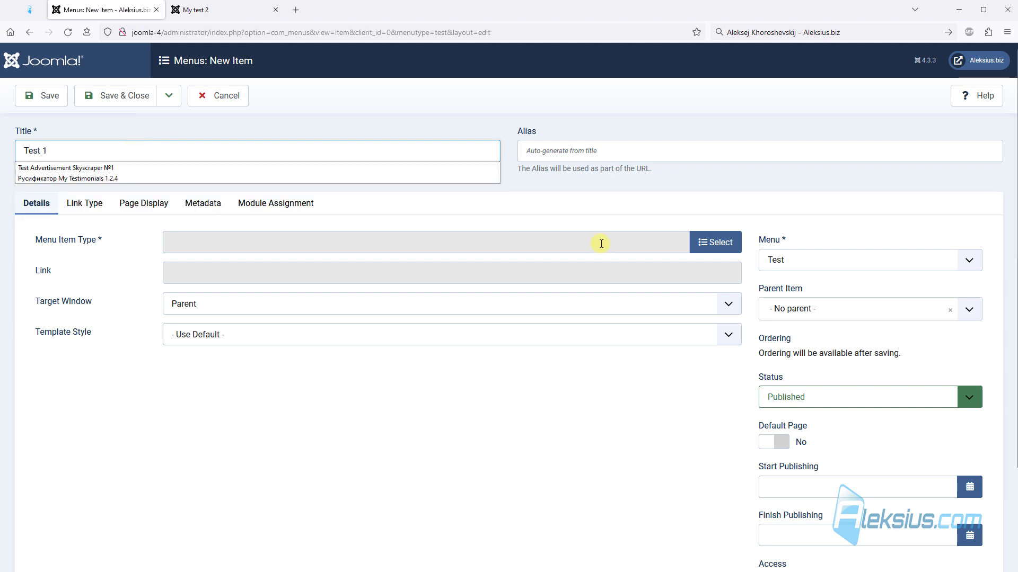
click(711, 237)
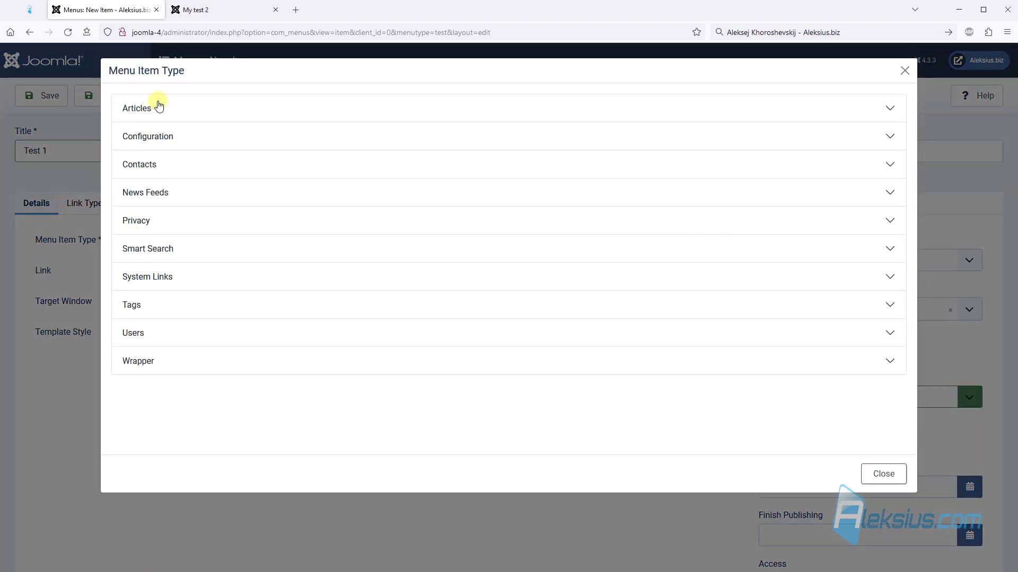
click(139, 105)
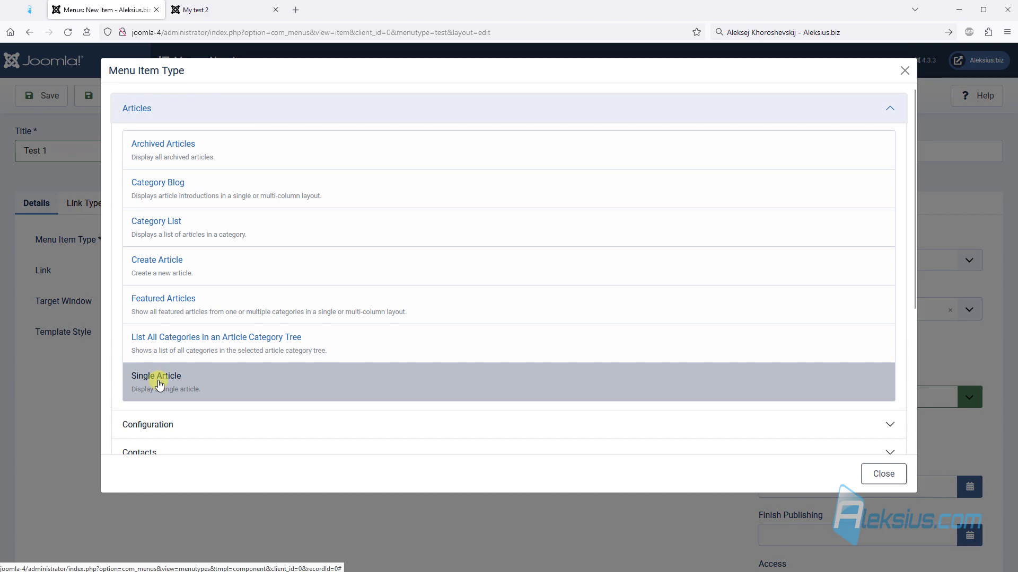
click(162, 377)
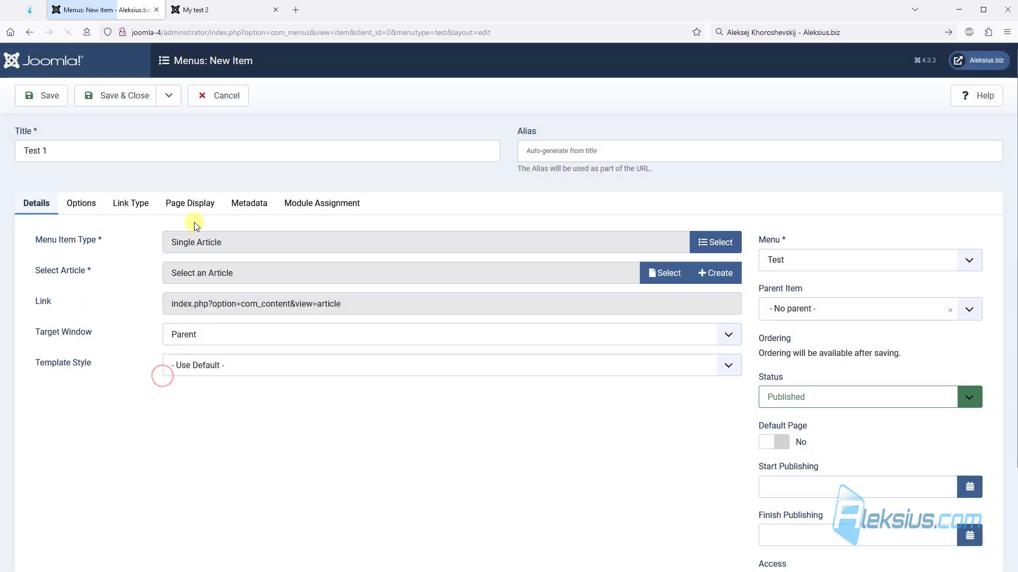
- Assign the About your home page article from Category 1-3-1, set the parent item to My test, and save and close the item
click(668, 273)
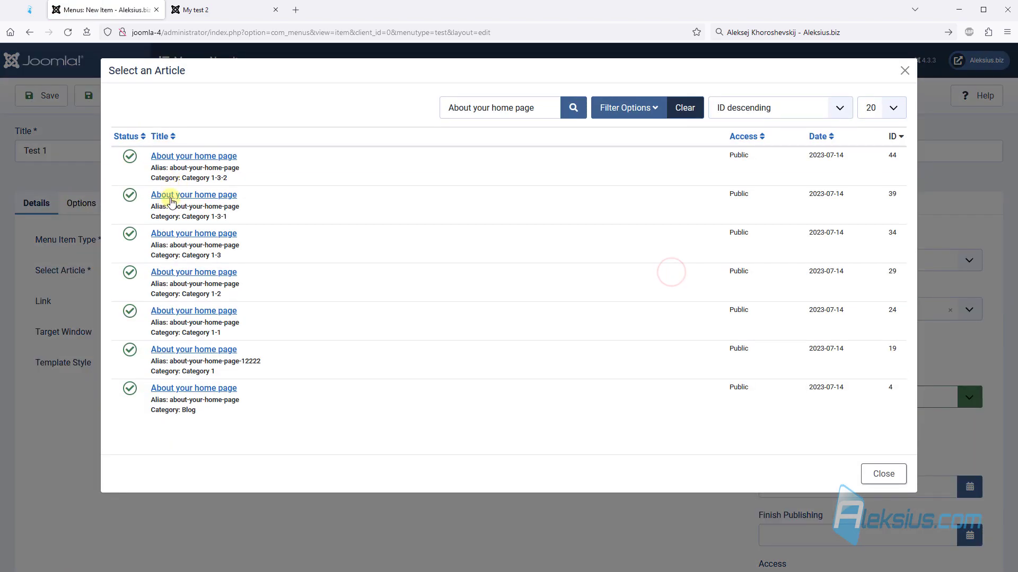
click(174, 199)
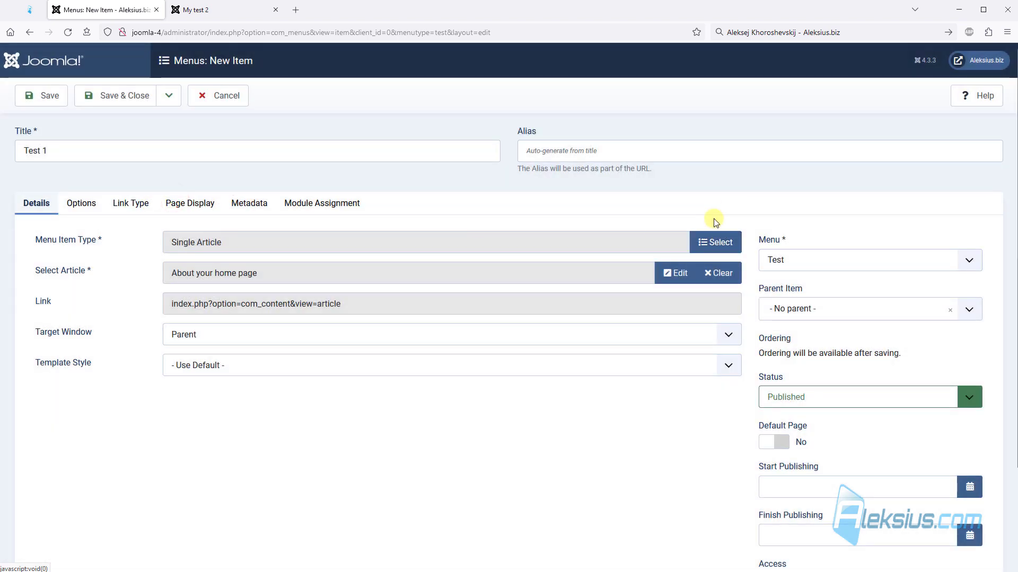
click(814, 310)
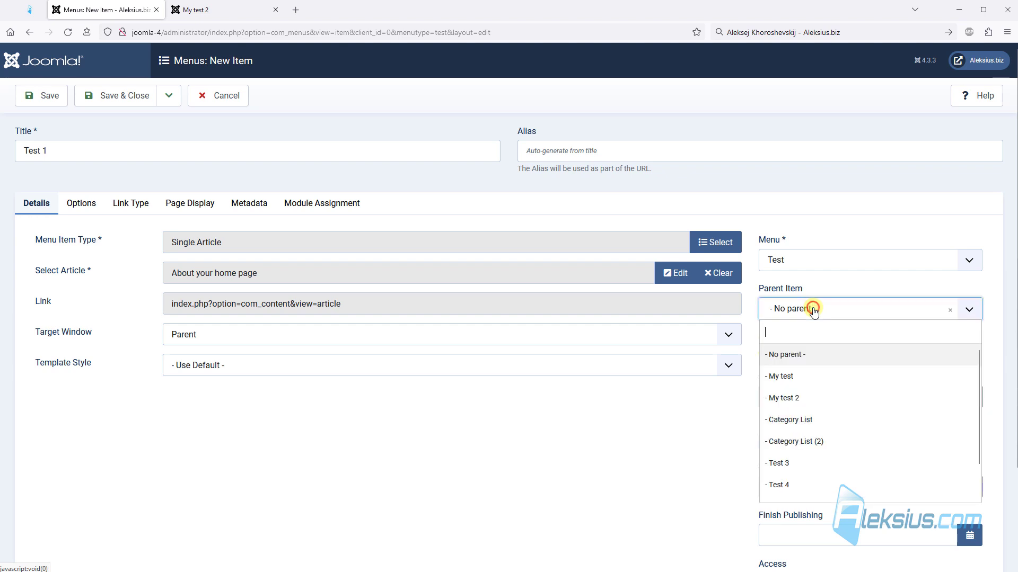
click(792, 376)
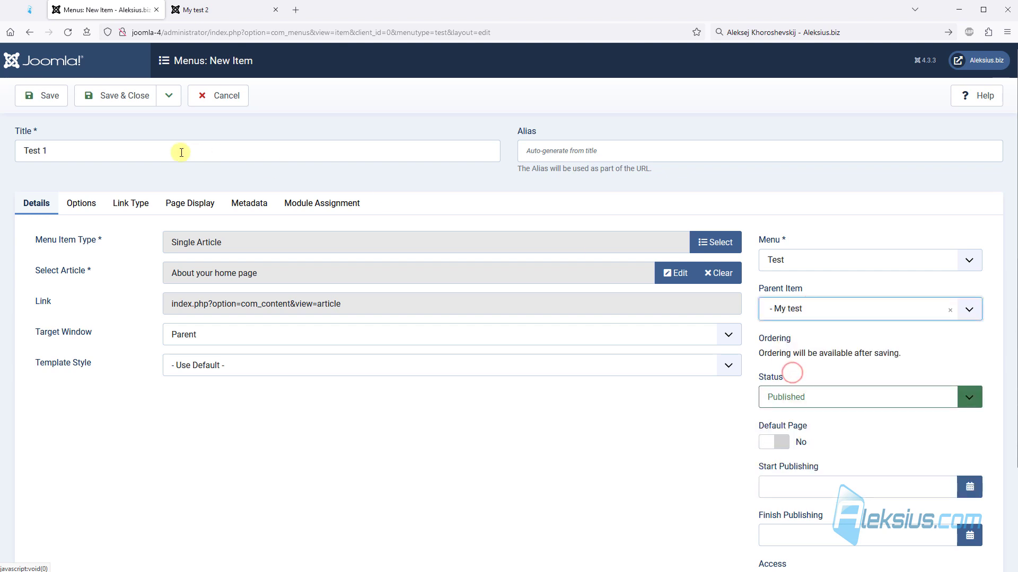
click(136, 105)
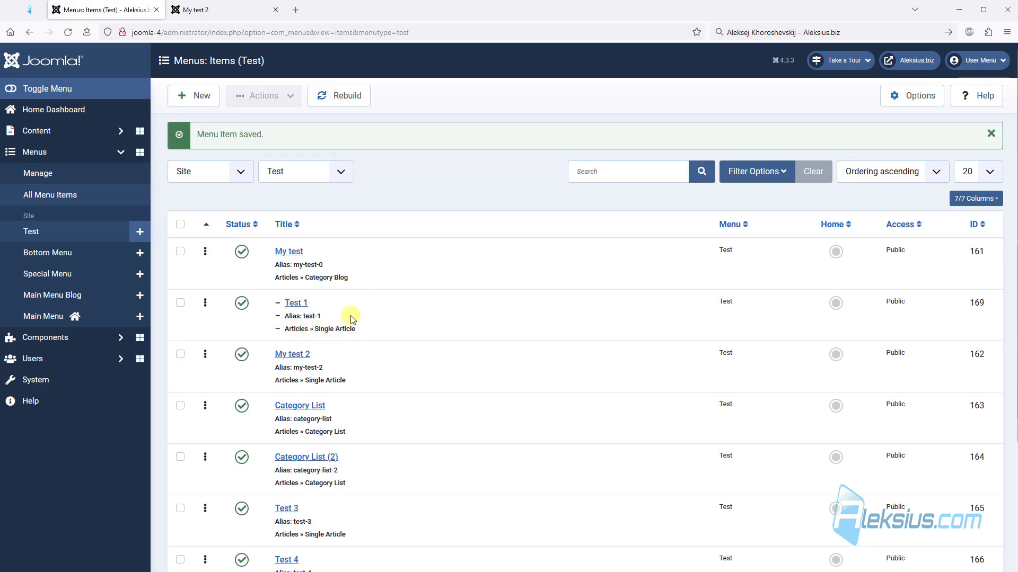
- Filter the Test menu's items to a maximum of 1 level, review the list, and remove the level filter
click(736, 171)
click(533, 207)
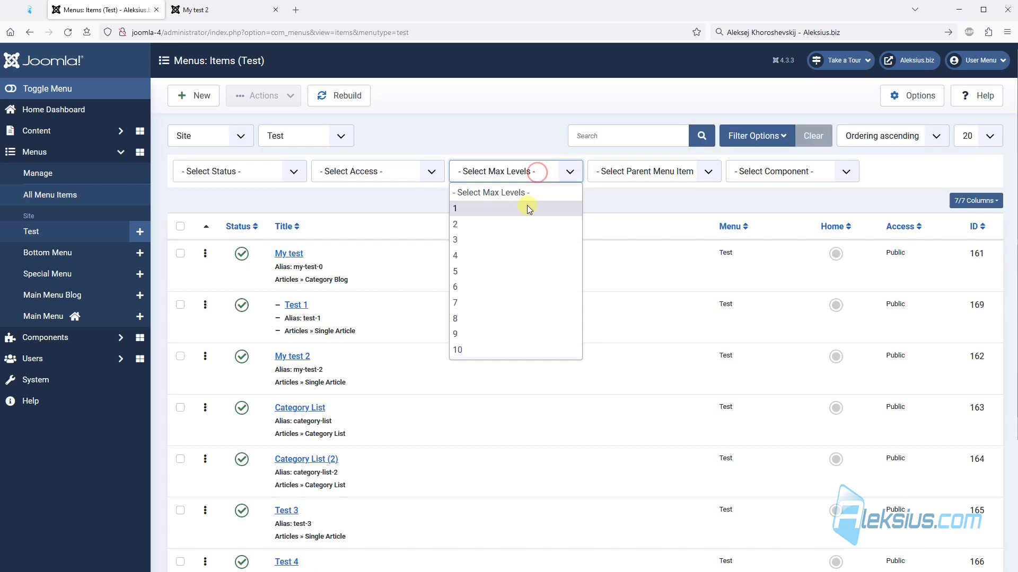
click(529, 210)
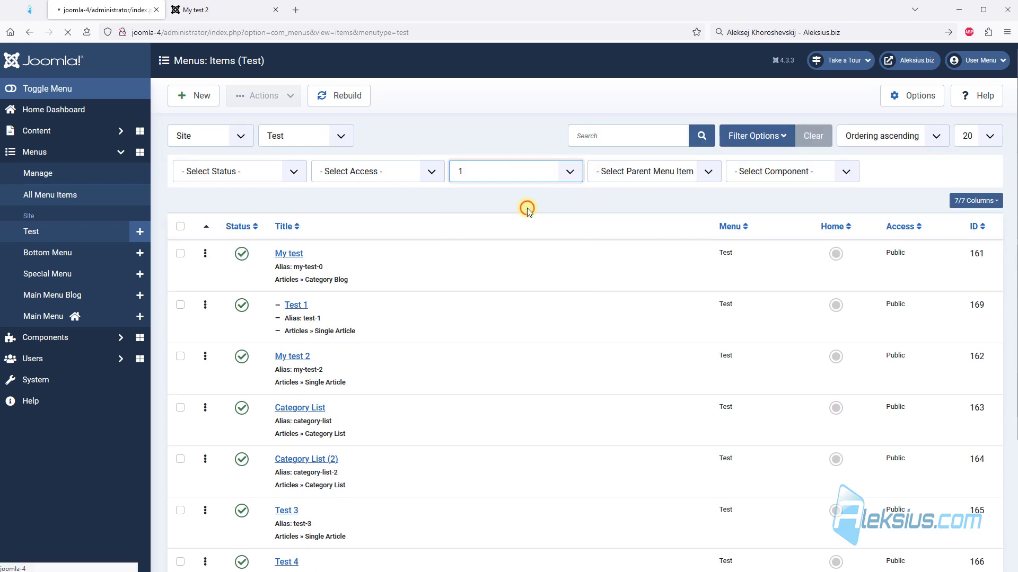
scroll(270, 212, down, 1)
scroll(265, 188, down, 1)
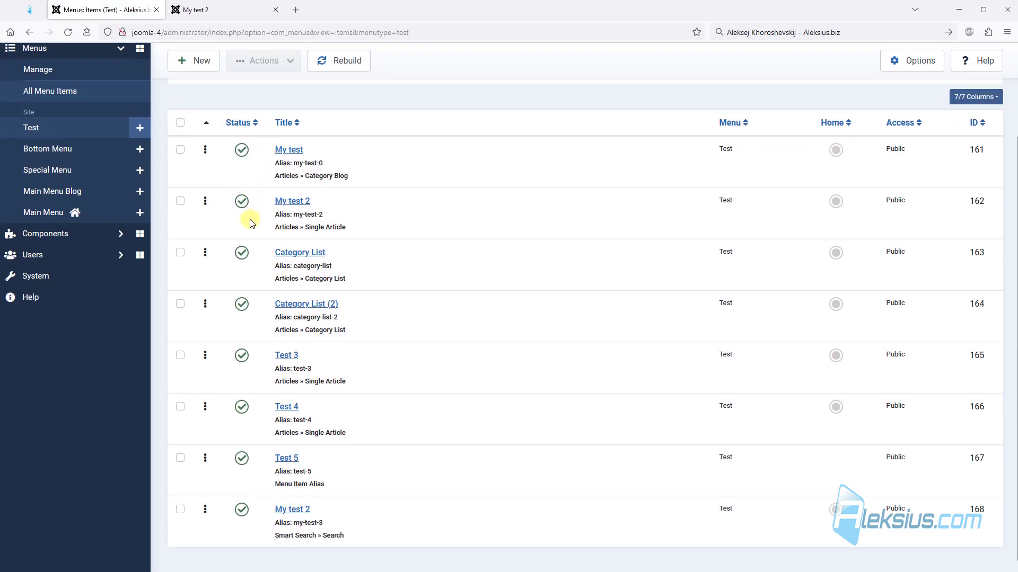
scroll(257, 245, up, 2)
click(493, 169)
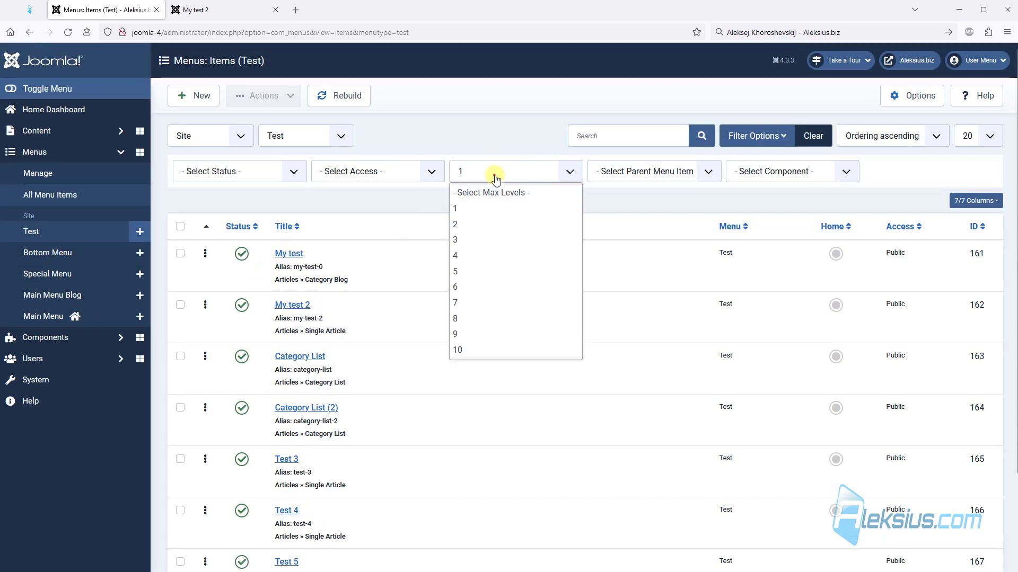
click(494, 191)
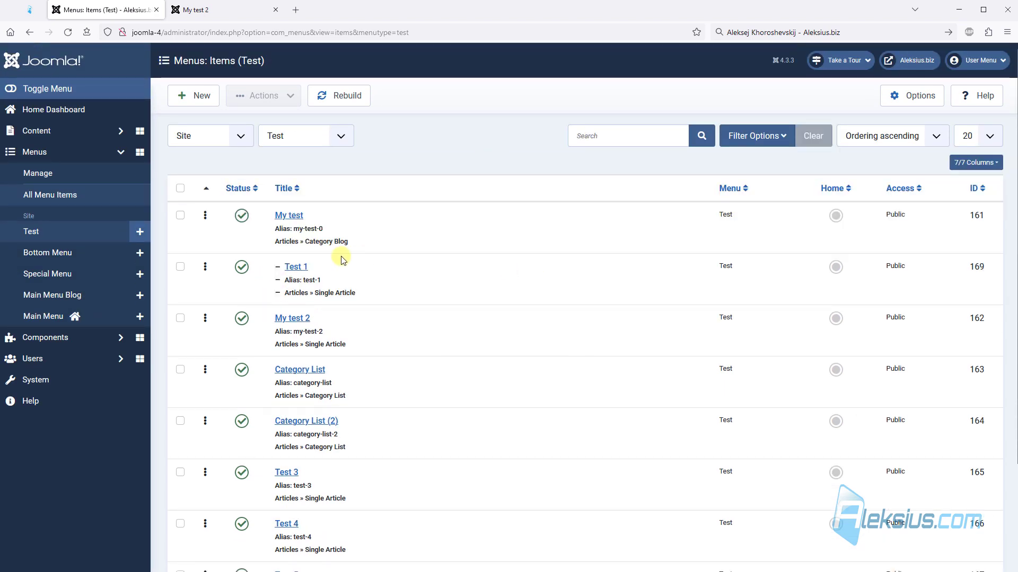
- Review the Test 1 item's alias and parent, close it, and check the navigation on the site
click(301, 268)
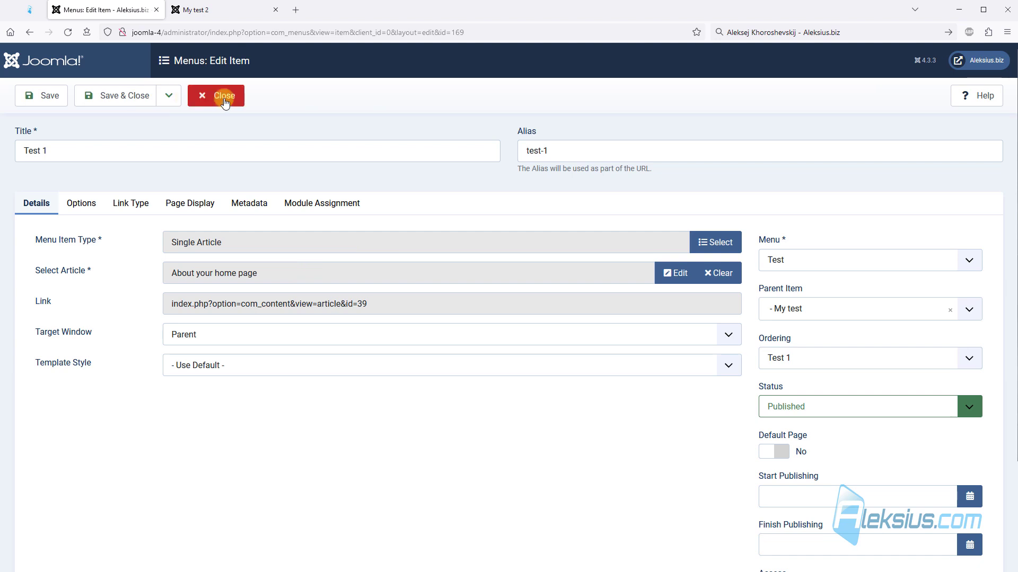
click(224, 102)
click(235, 11)
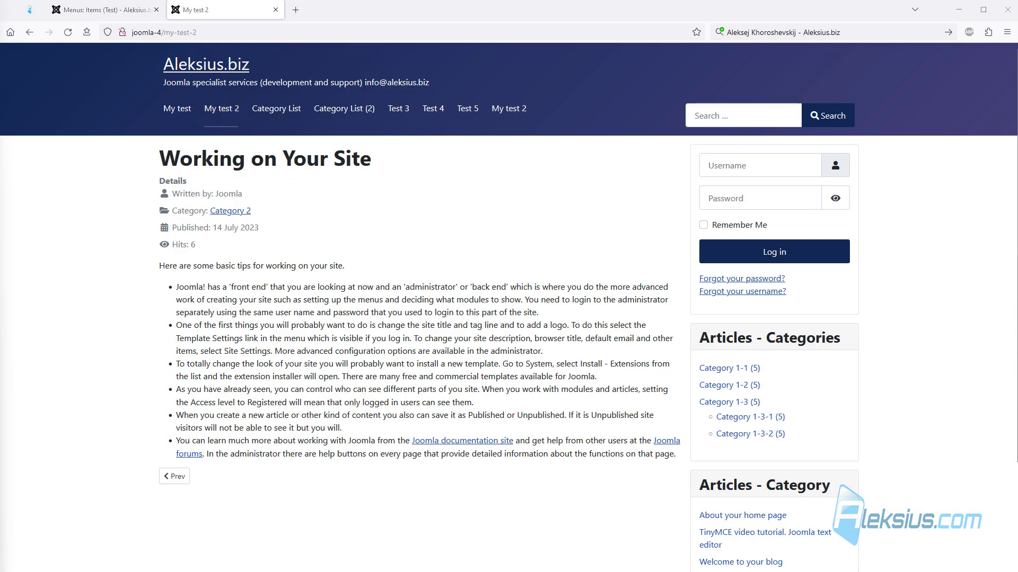
click(93, 9)
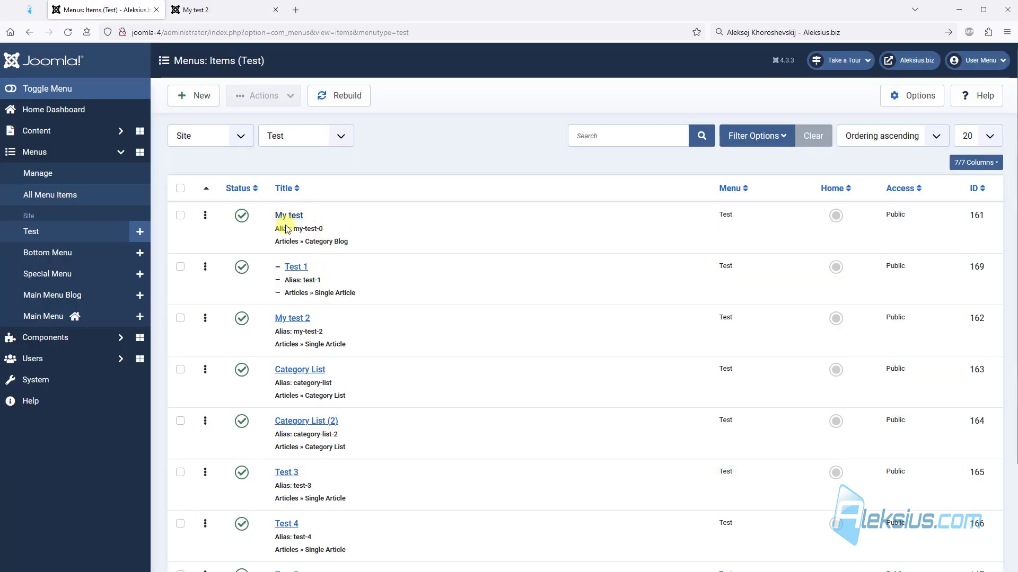
- Start a new item in the Test menu with the title my-test-2 and the alias my-test-2
click(196, 96)
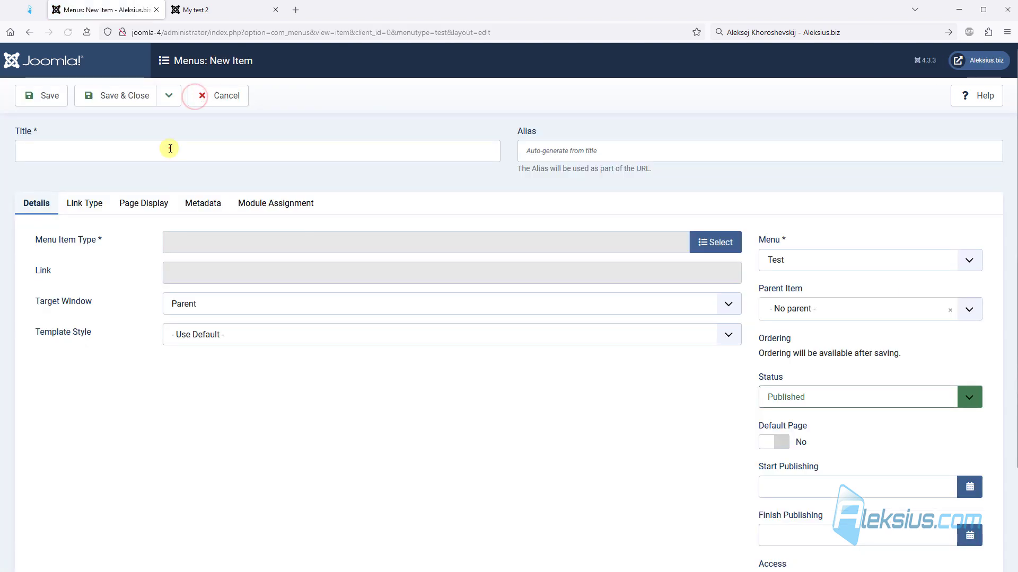
click(170, 148)
text(my-test-2)
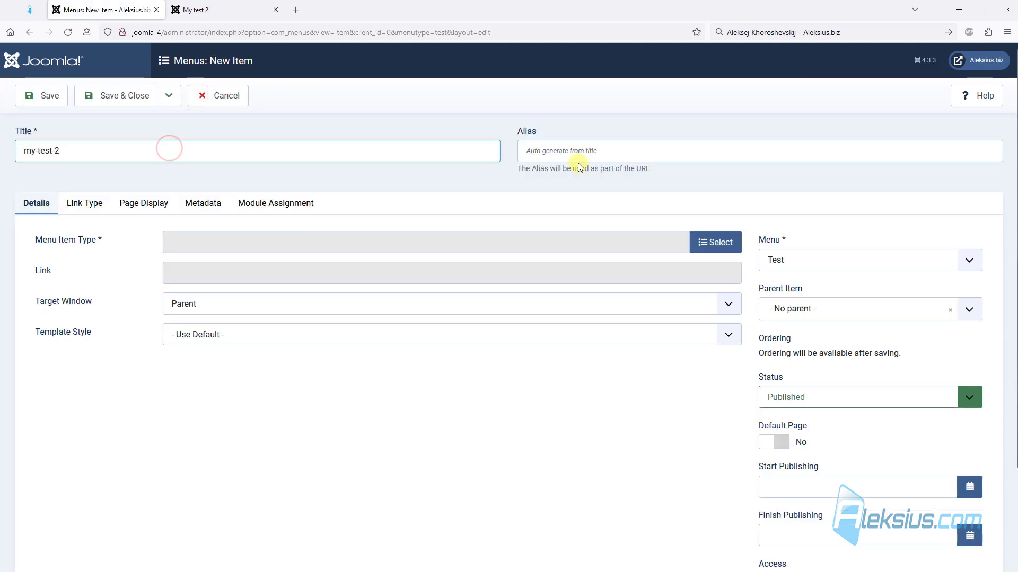
click(590, 147)
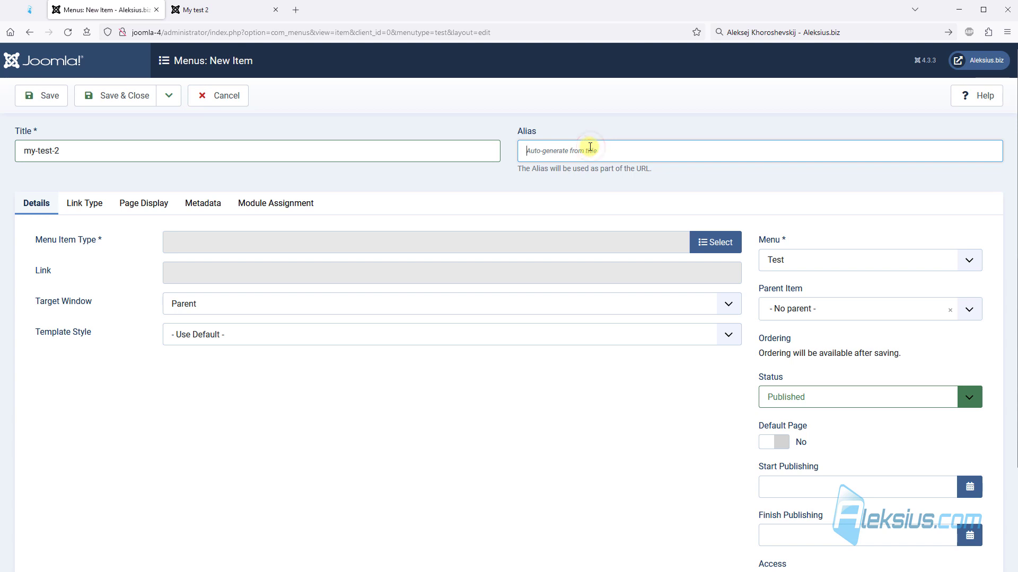
text(my-test-2)
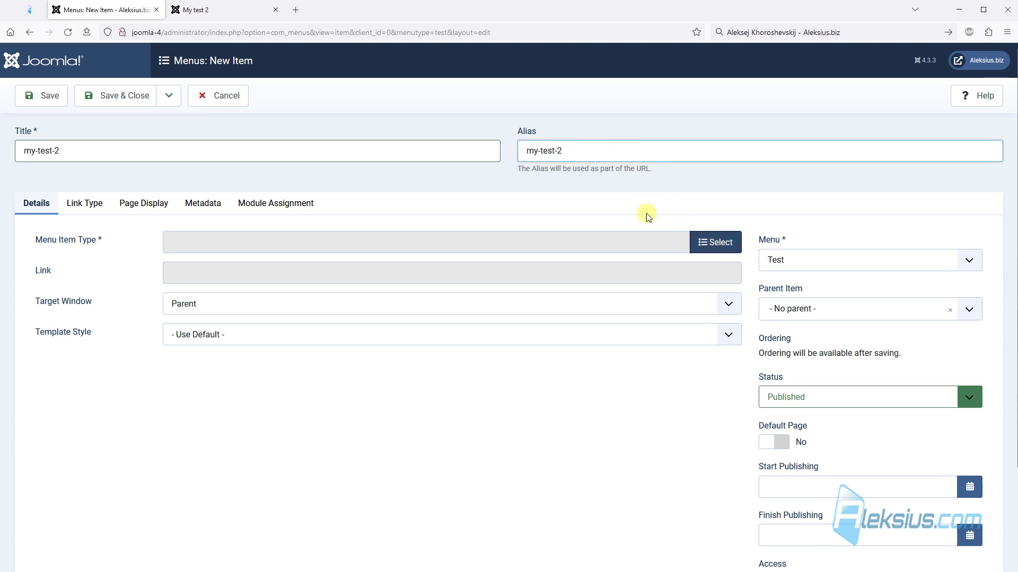
click(196, 10)
click(123, 11)
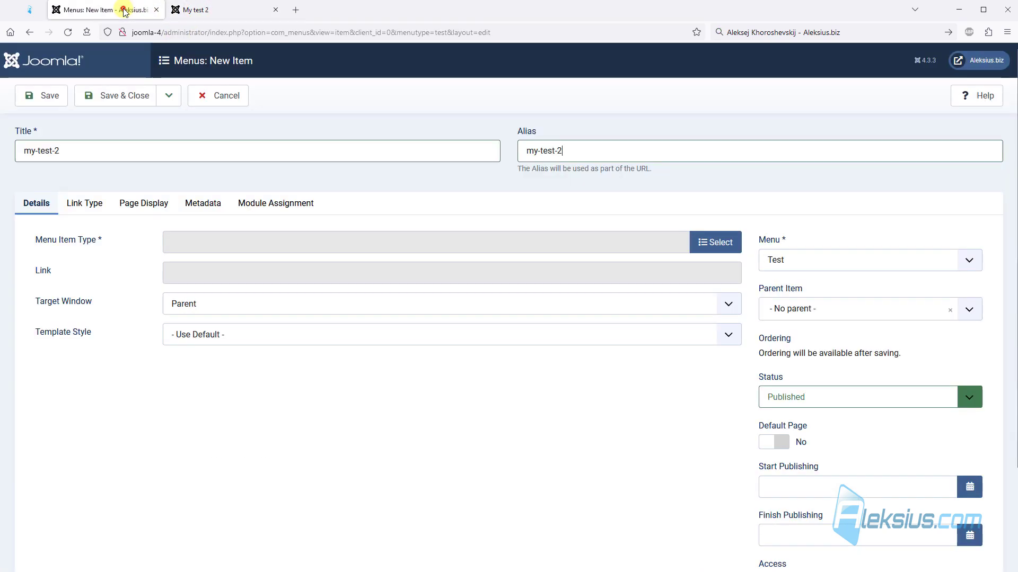
- Set the menu item type to Search under Smart Search and try to save the item without a parent
click(706, 243)
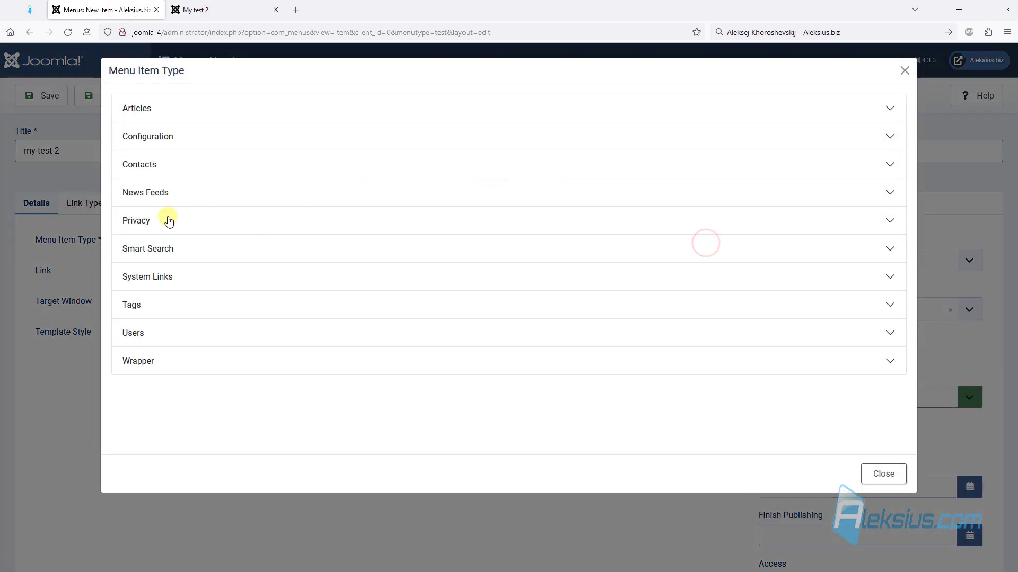
click(159, 250)
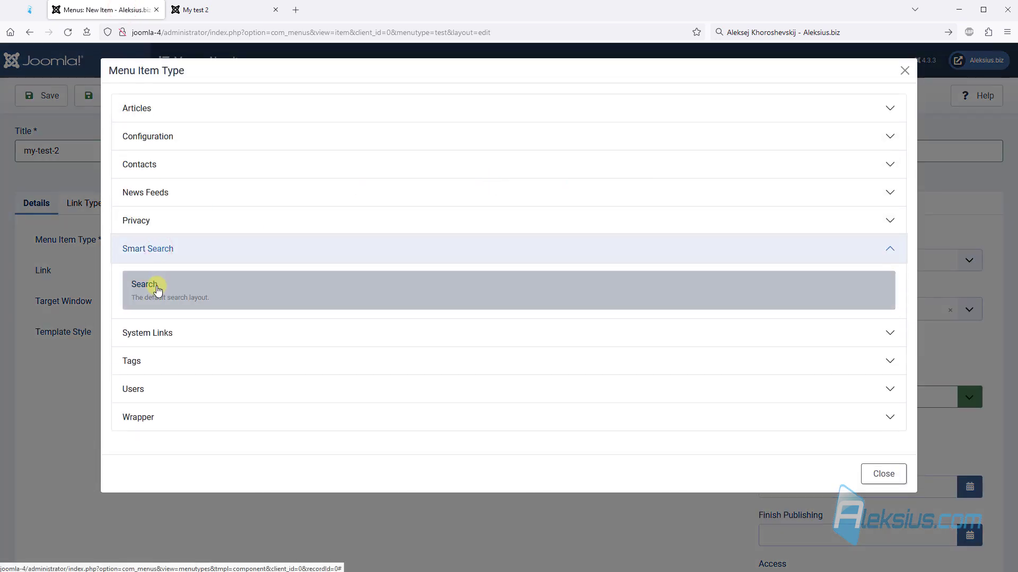
click(157, 288)
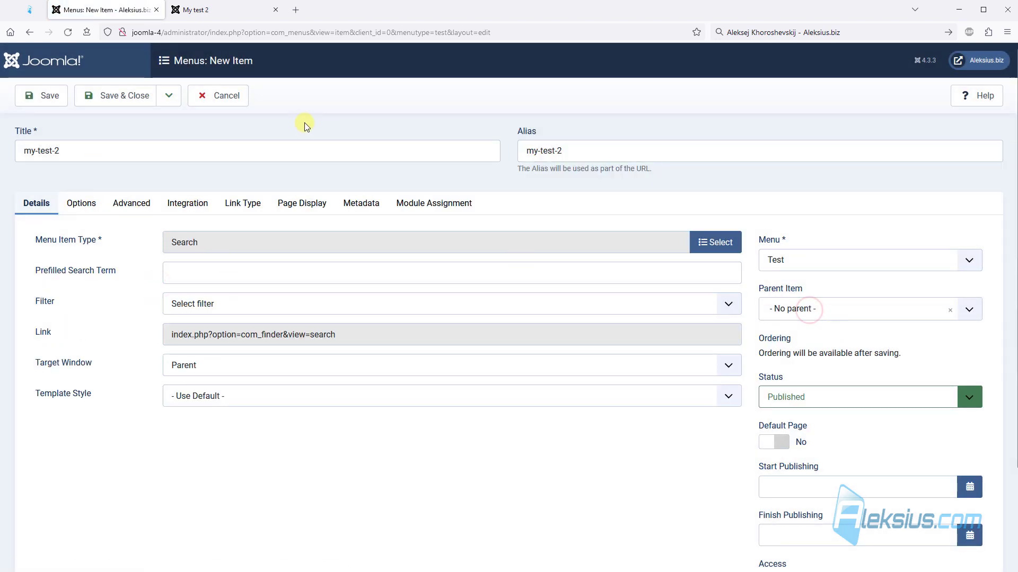
click(51, 98)
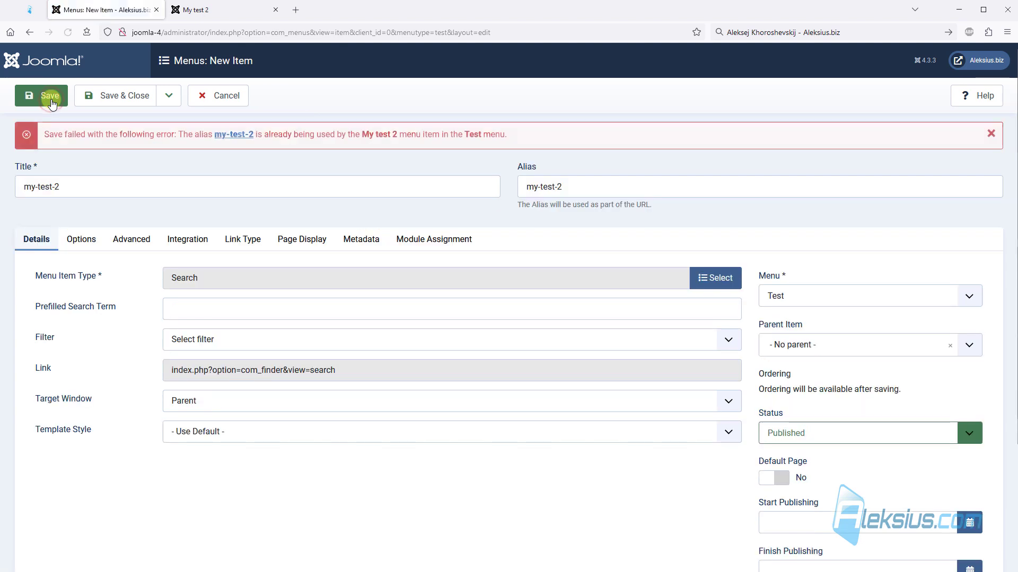
- Set the item's parent to My test, then save and close it and review its place in the menu's list
click(798, 354)
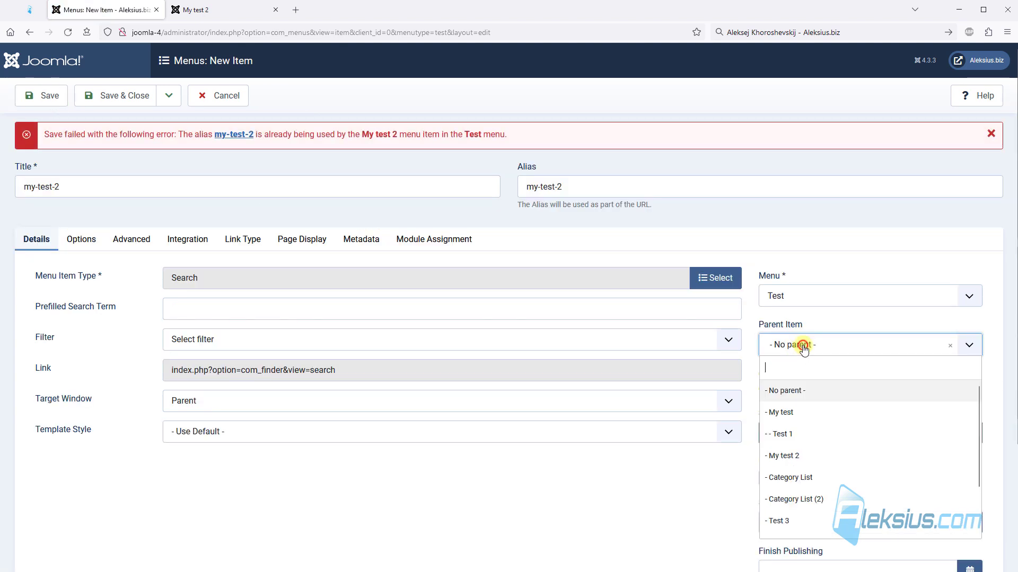
click(798, 416)
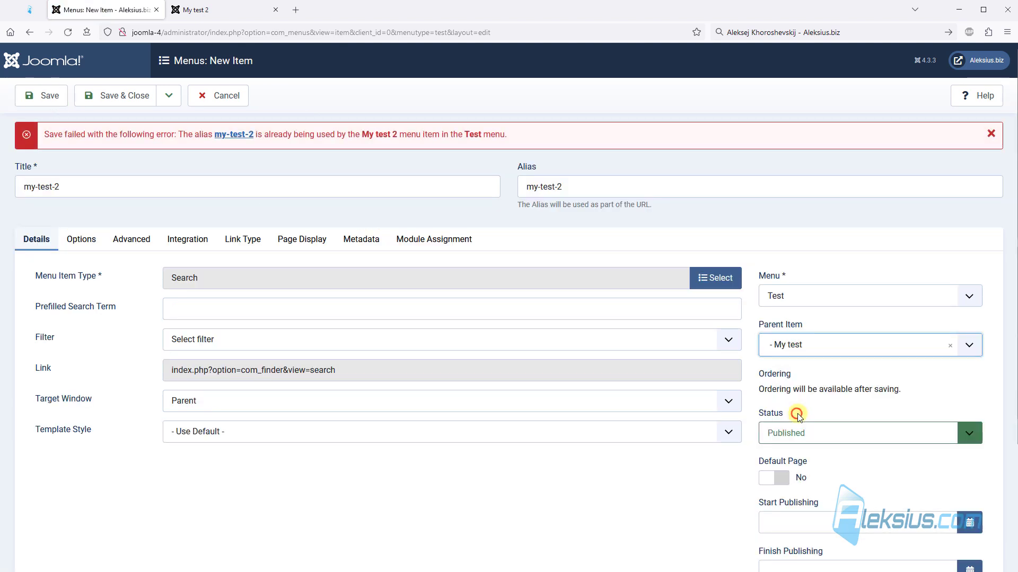
click(44, 99)
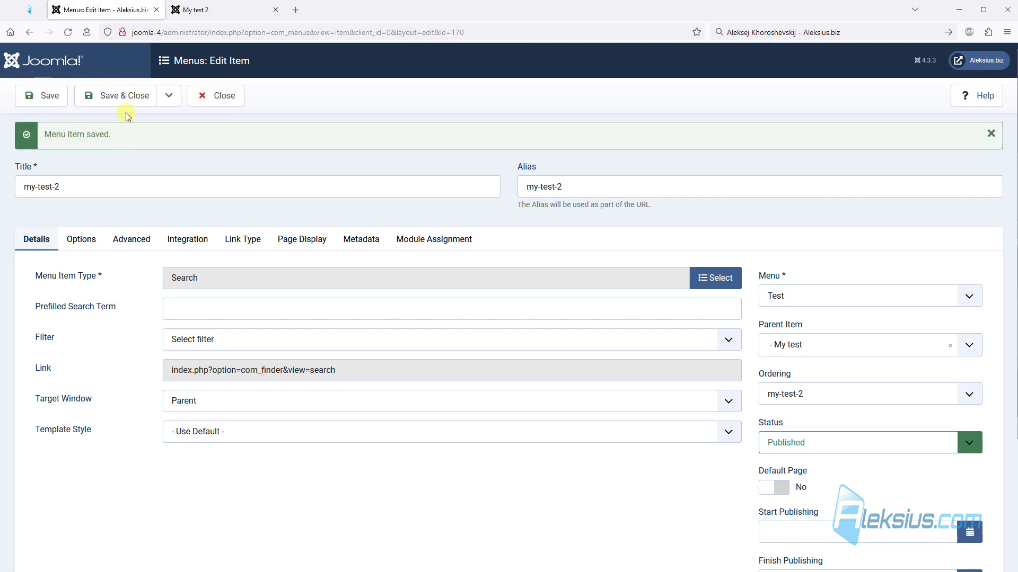
click(124, 92)
scroll(423, 139, down, 1)
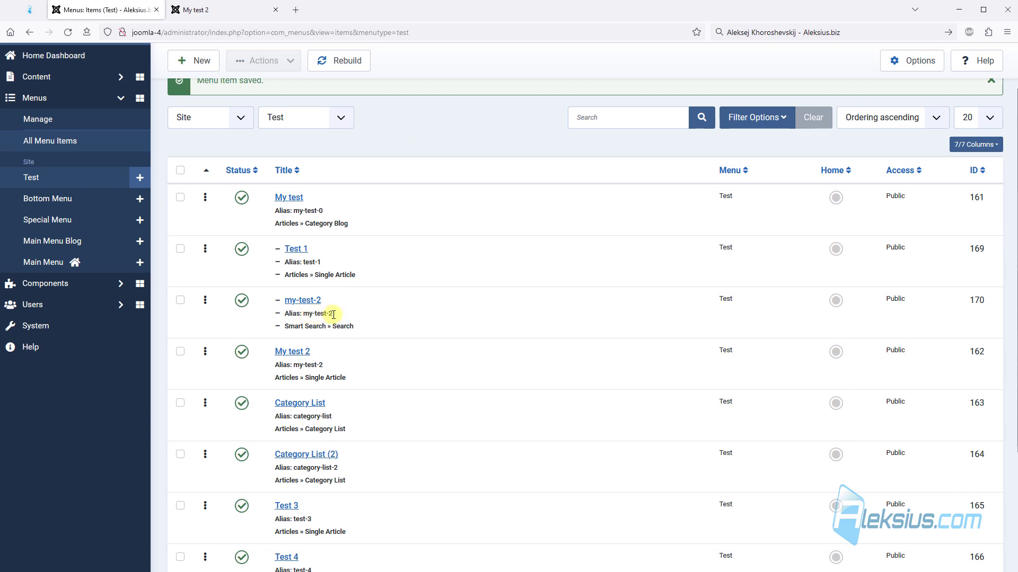
scroll(331, 323, down, 1)
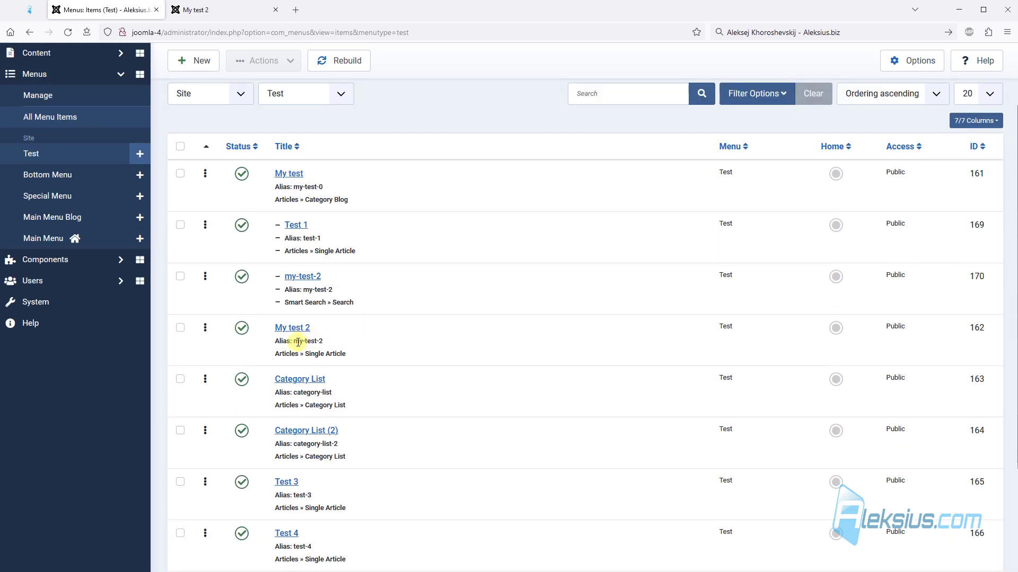
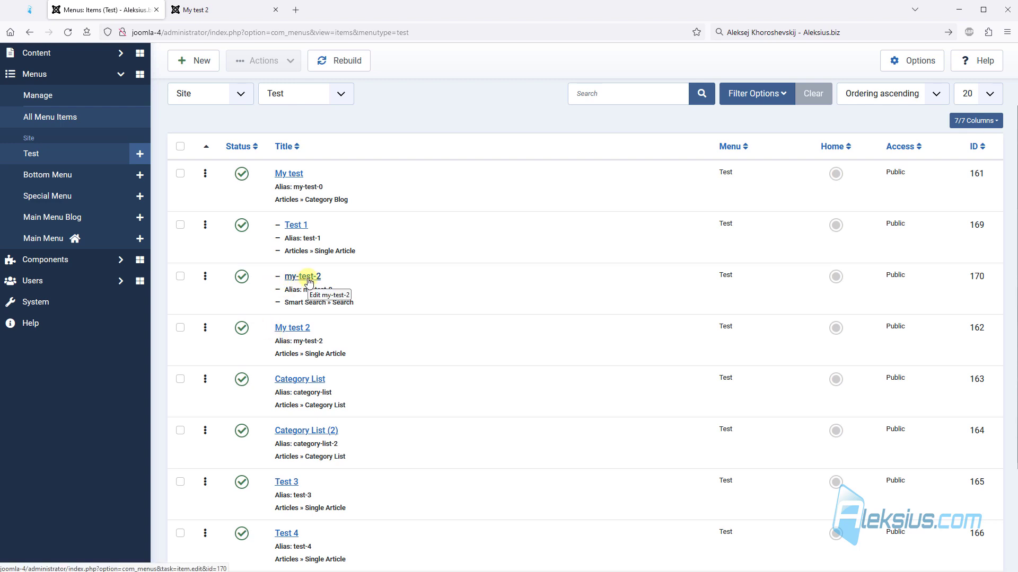
- Check the site's navigation for the child items under My test, comparing with the administrator's item list
click(217, 10)
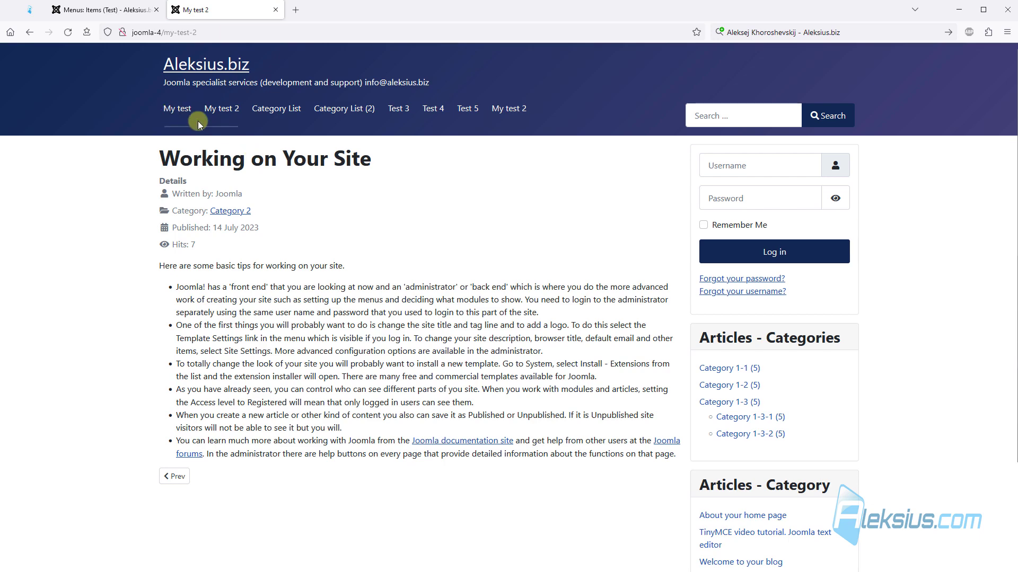
click(110, 10)
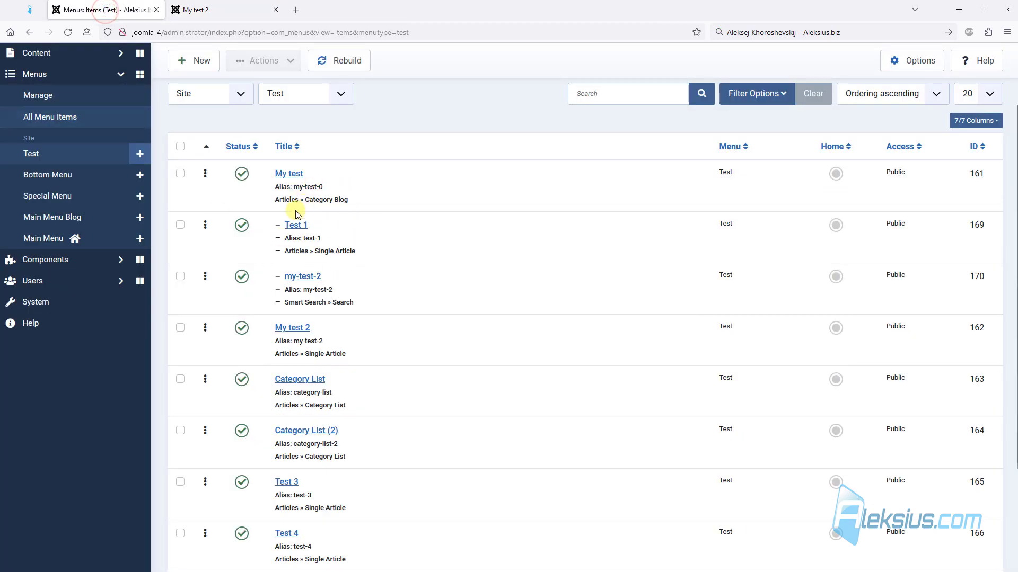
click(193, 12)
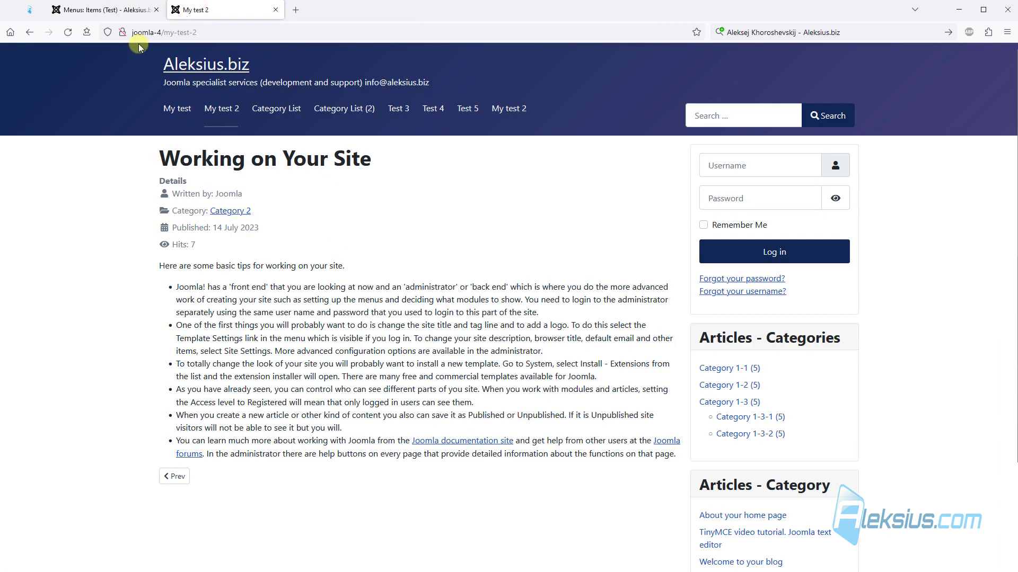
- Set the Test menu module's layout to Collapsible Dropdown among the site modules and save the module
click(126, 15)
click(43, 301)
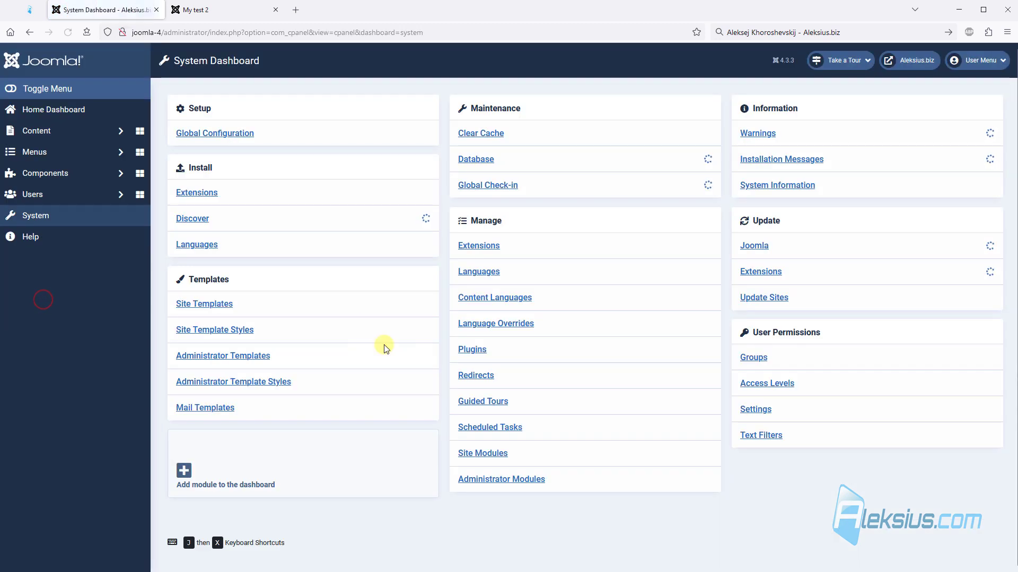
click(491, 452)
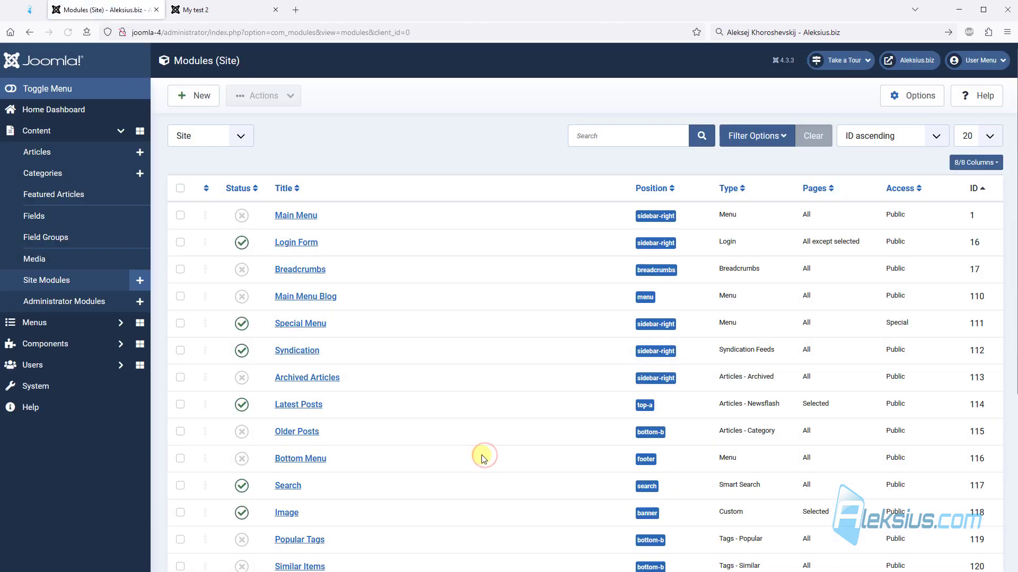
click(284, 215)
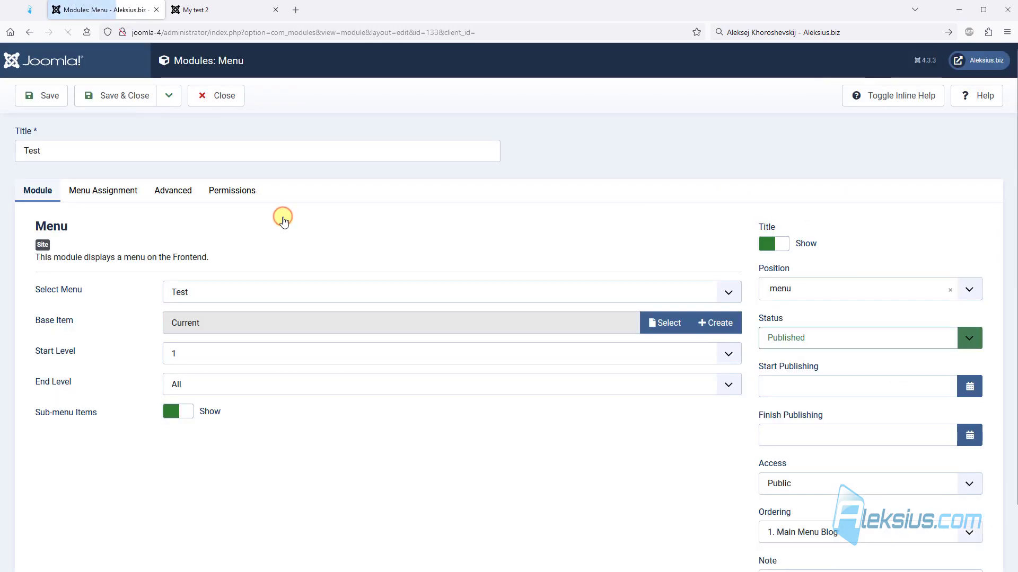
click(164, 196)
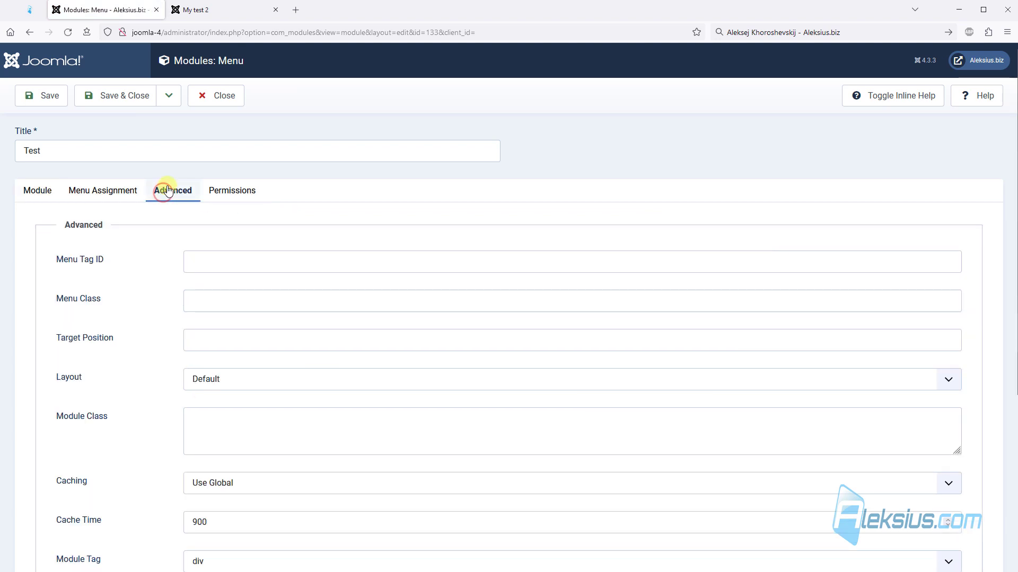
click(218, 379)
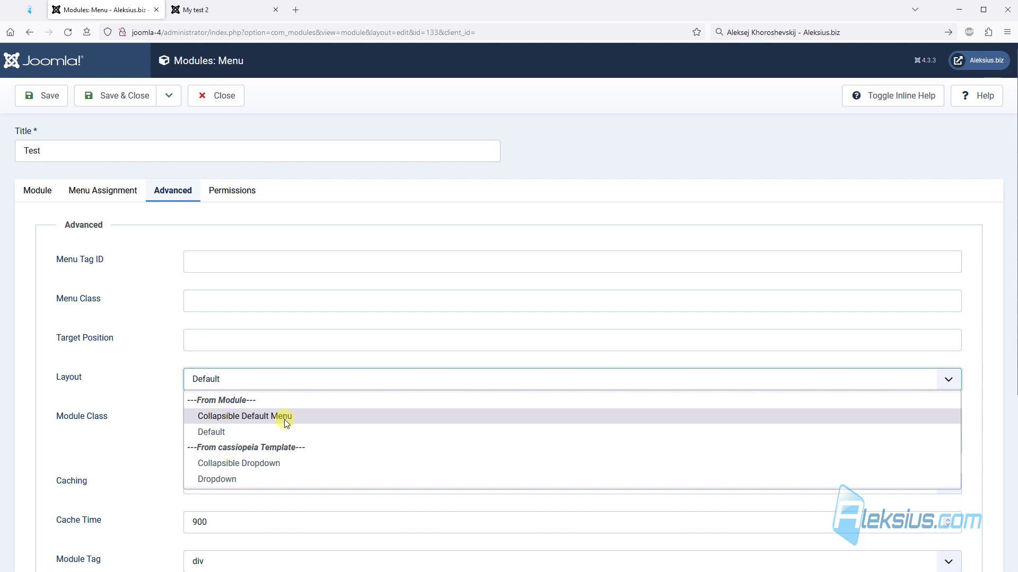
click(290, 463)
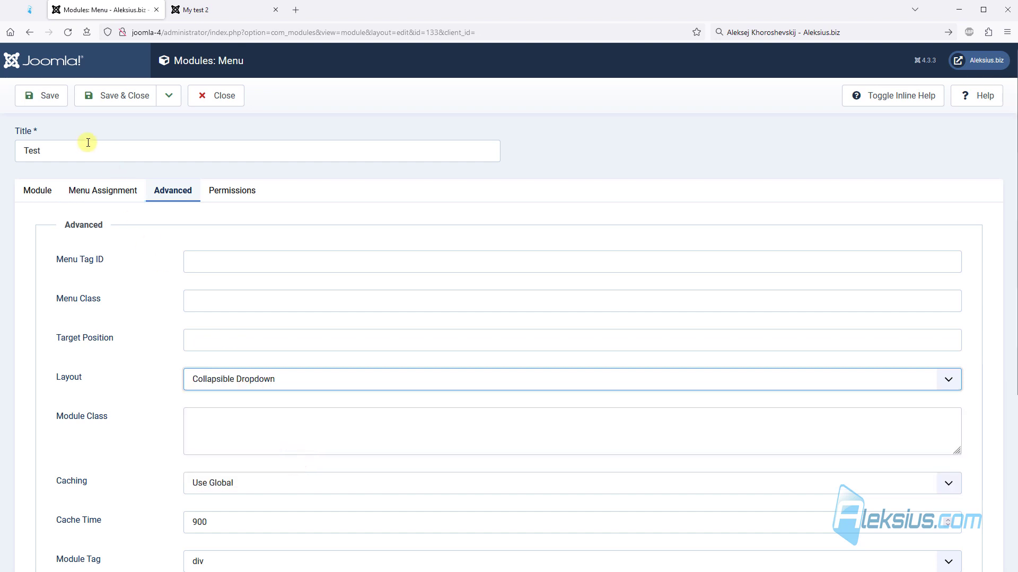
click(50, 100)
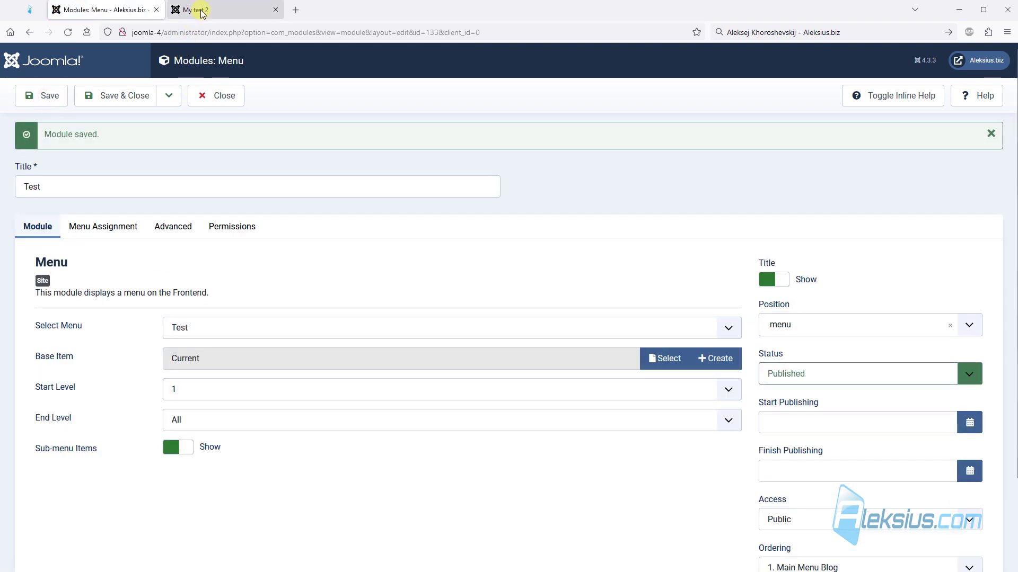
- Expand the My test submenu on the site and open its my-test-2 child page to check the address
click(201, 11)
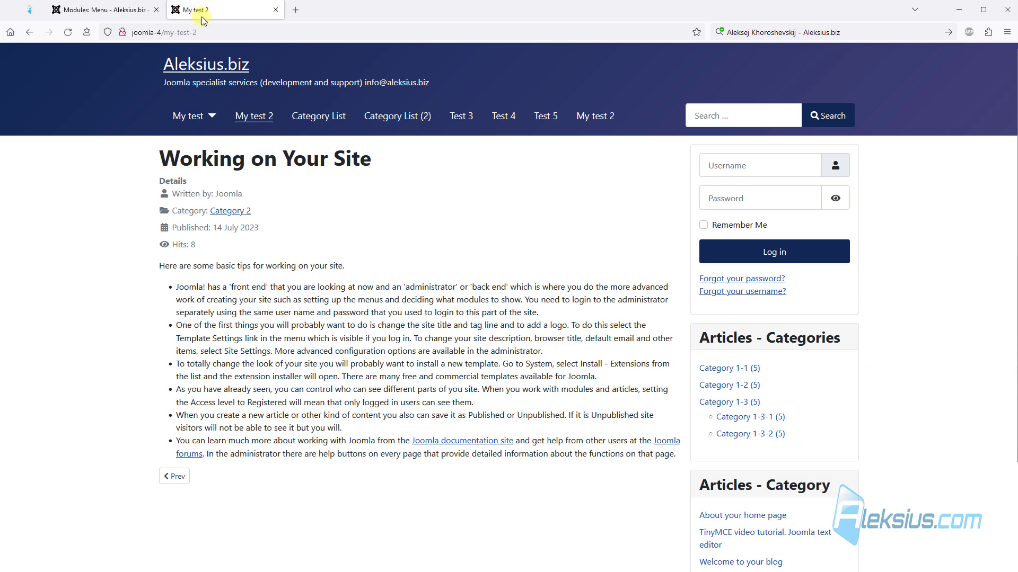
click(214, 118)
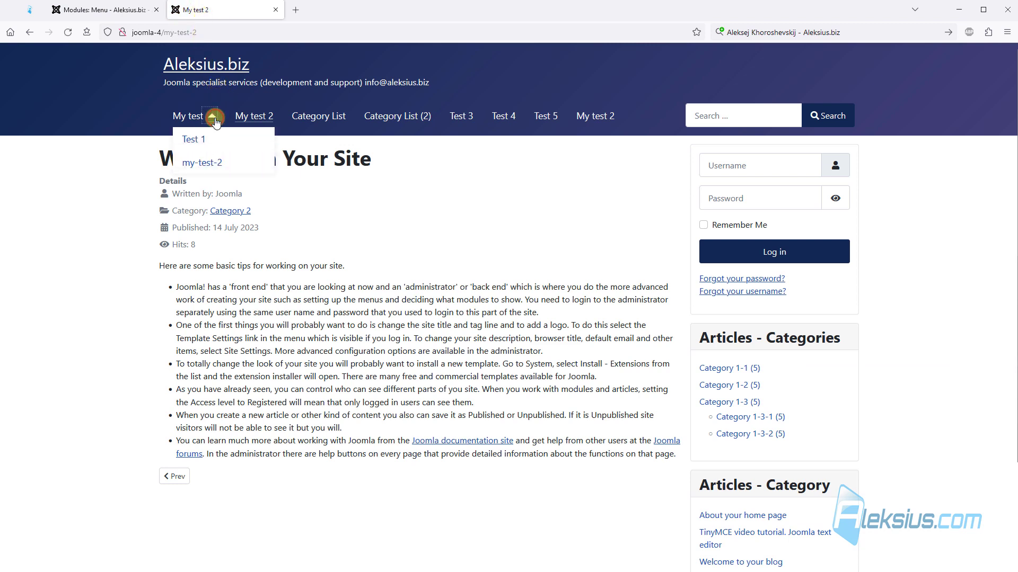
click(199, 165)
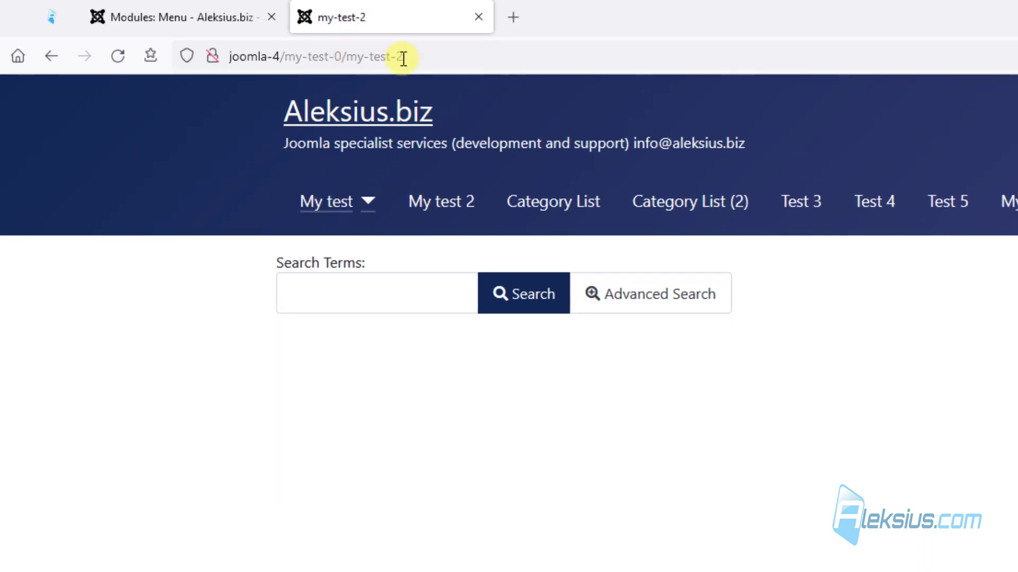
- Open the top-level My test 2 page in a separate tab, compare its address with my-test-2, and recheck the My test submenu
right_click(429, 197)
click(447, 215)
click(555, 18)
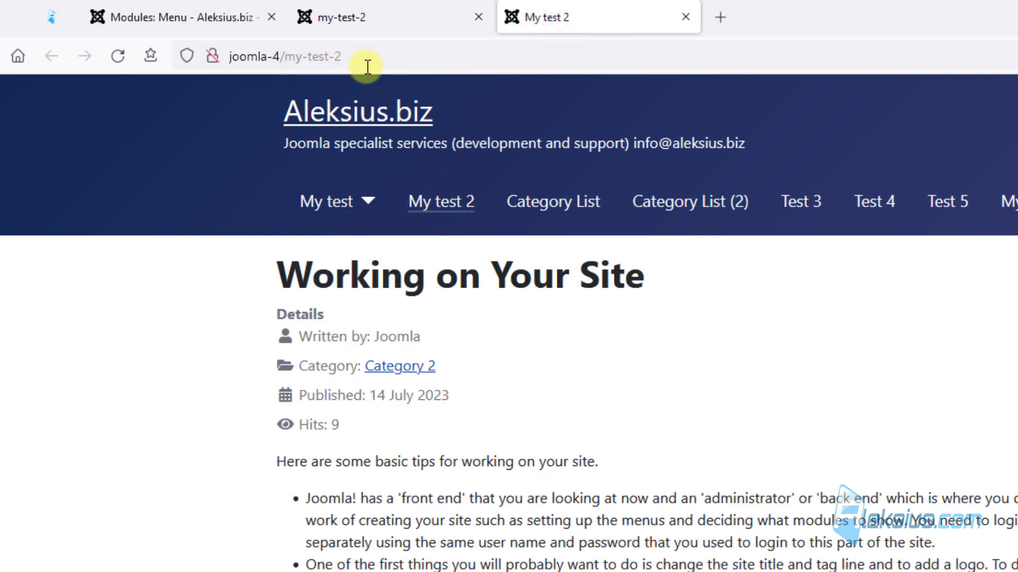
click(366, 23)
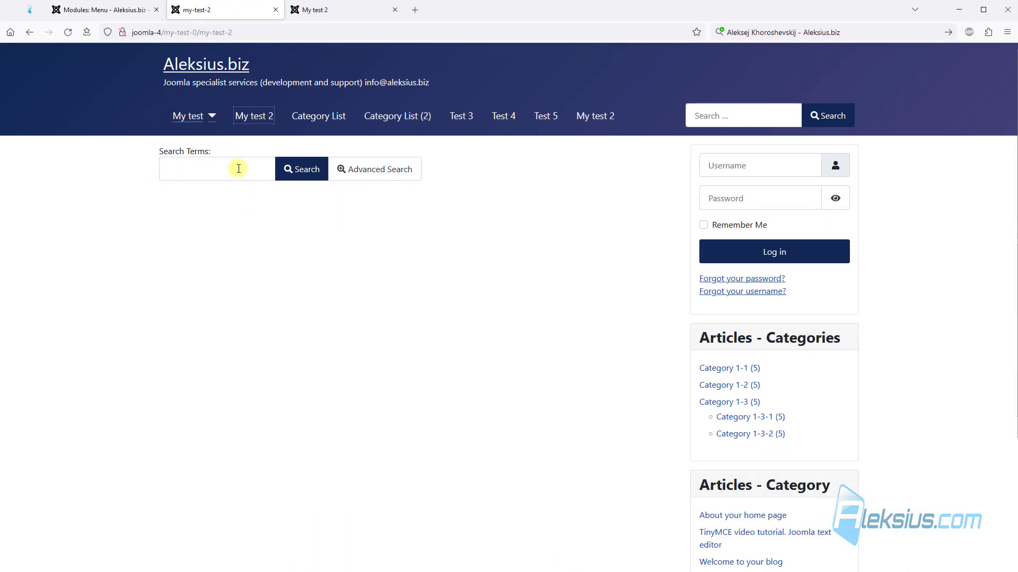
click(200, 118)
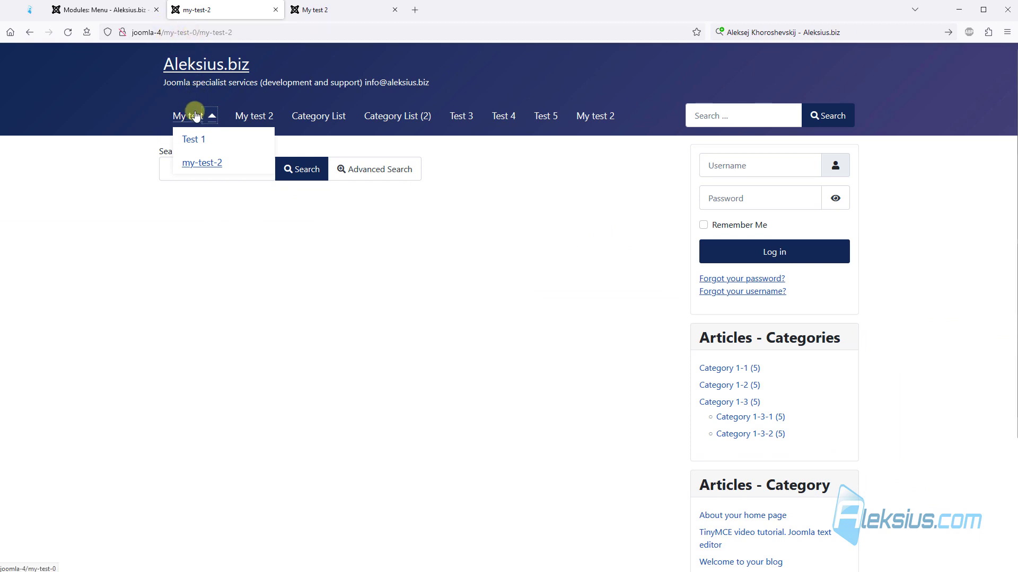
click(280, 274)
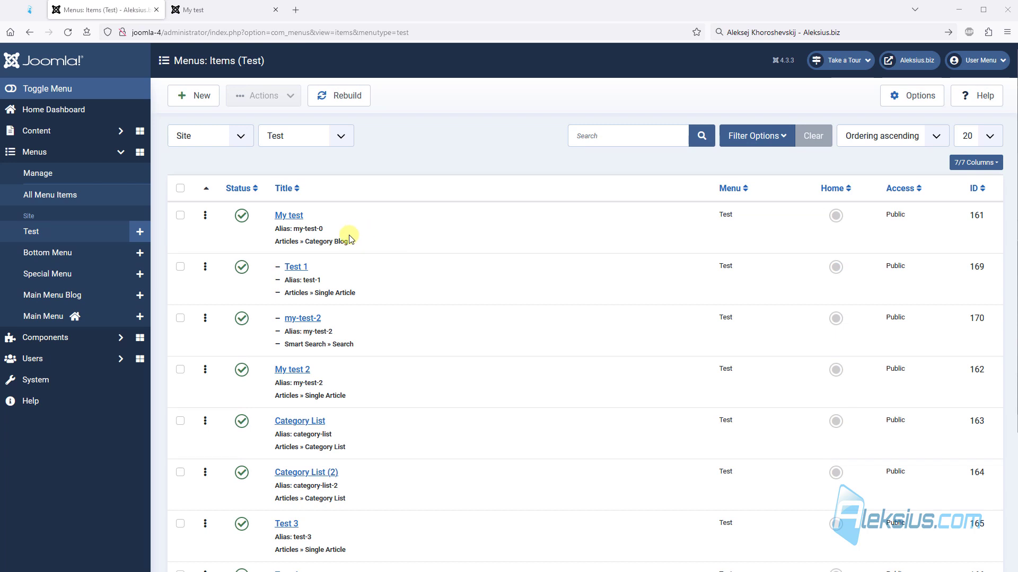
- Open the My test, Test 1 and my-test-2 menu items for editing in separate browser tabs
right_click(294, 217)
click(296, 223)
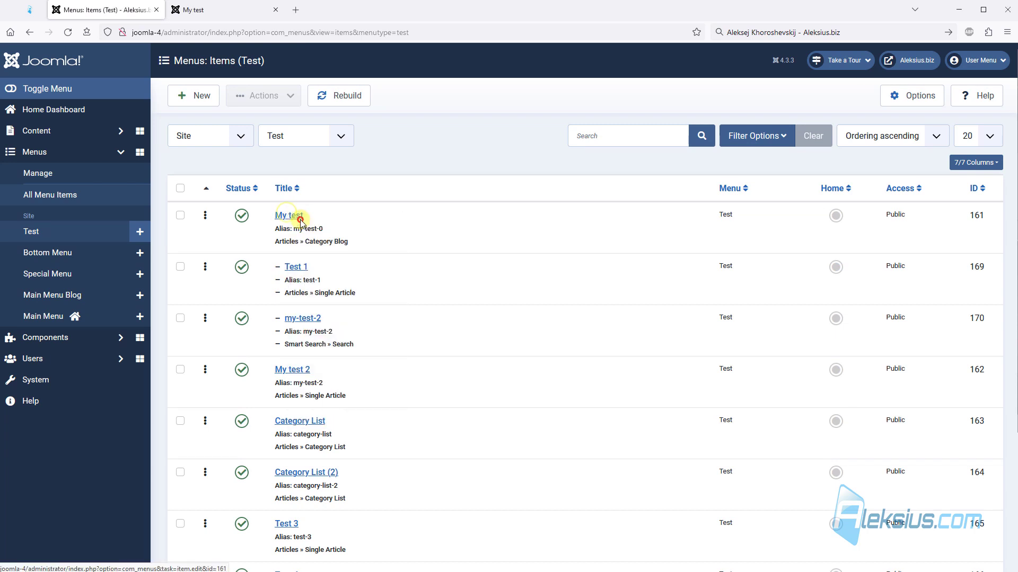
right_click(299, 268)
click(321, 281)
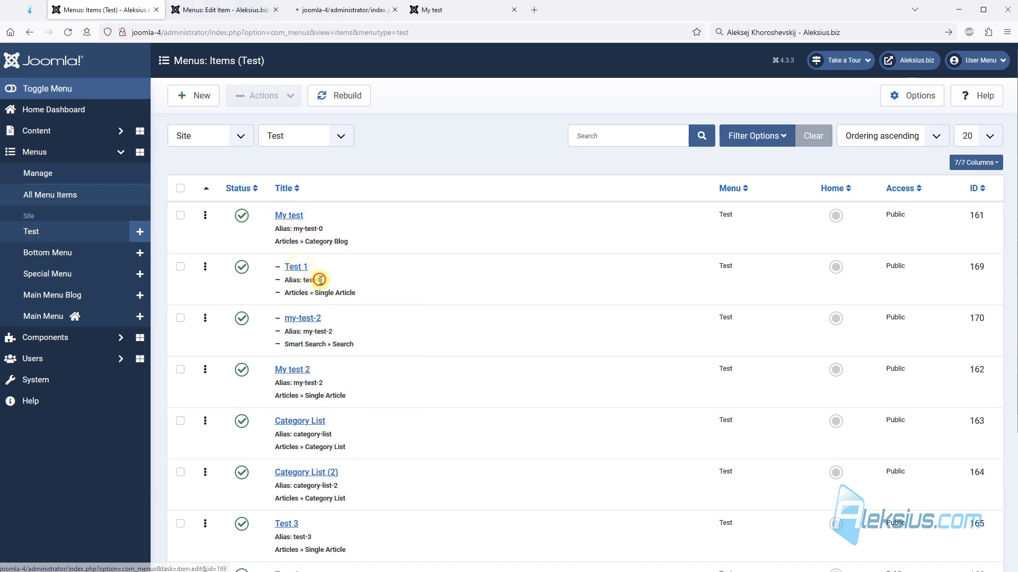
right_click(310, 322)
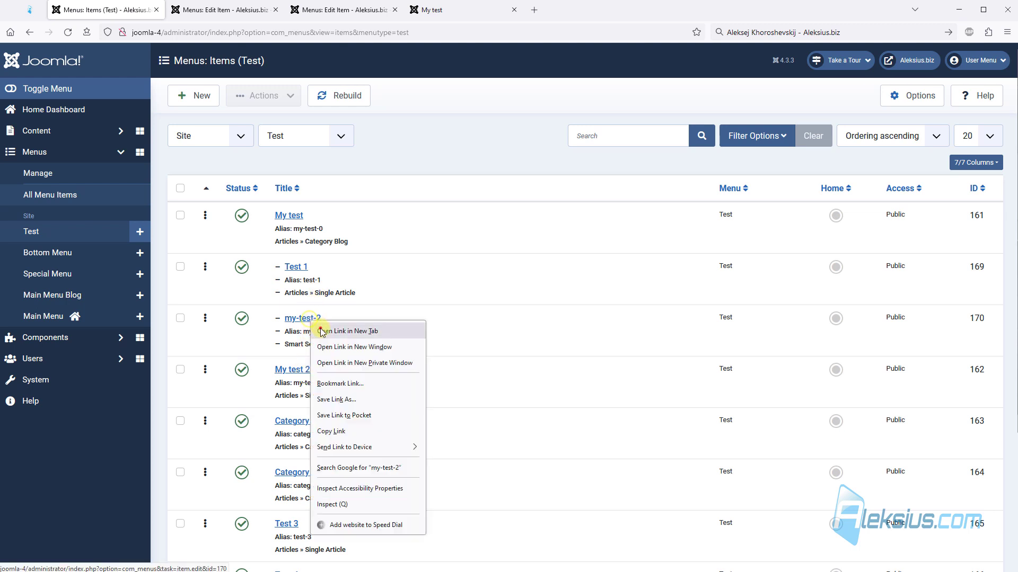
click(318, 332)
- Compare the fields and option groups offered by the Category Blog, Single Article and Search menu item types
click(221, 12)
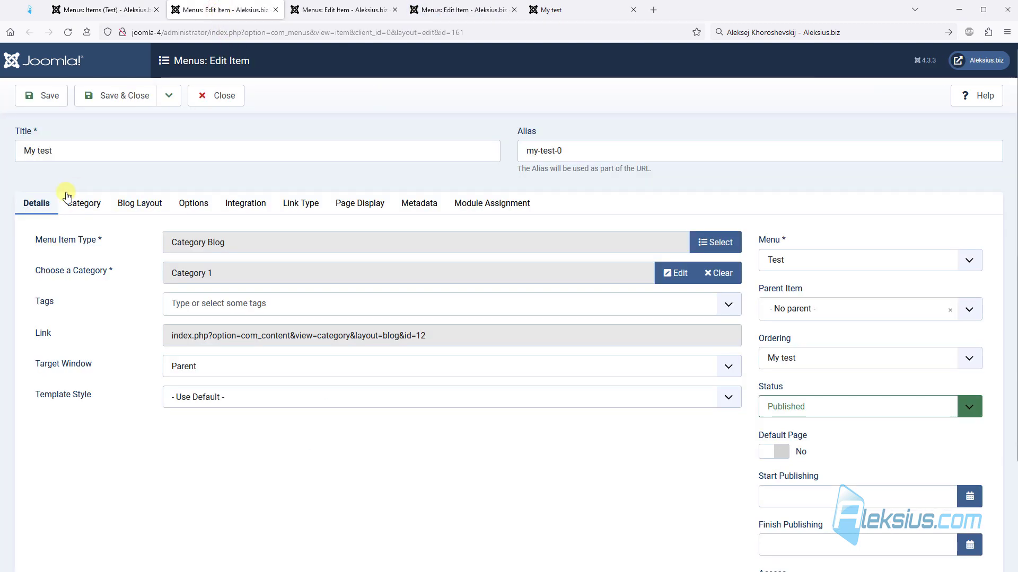
click(336, 11)
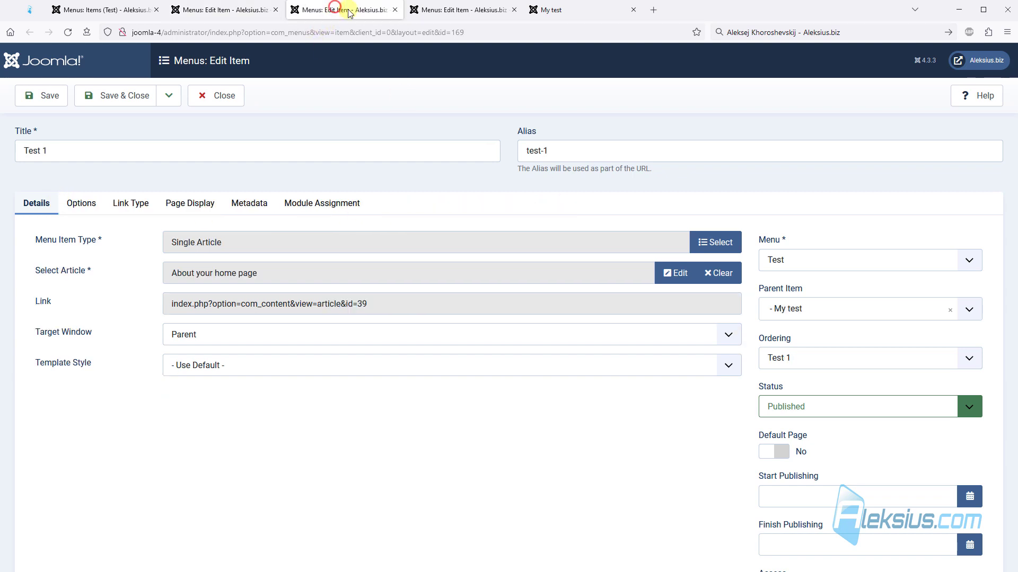
click(436, 12)
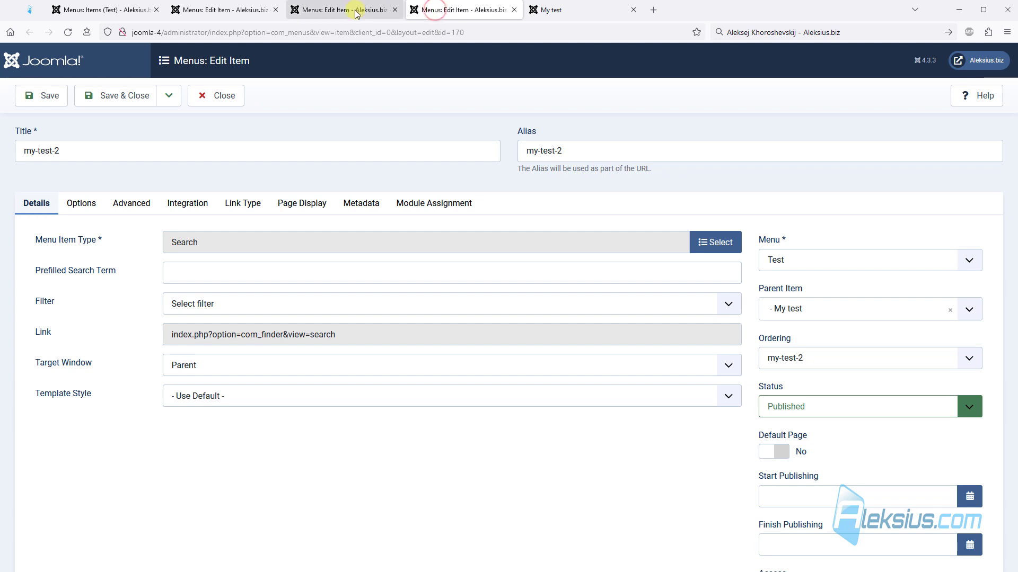
click(205, 8)
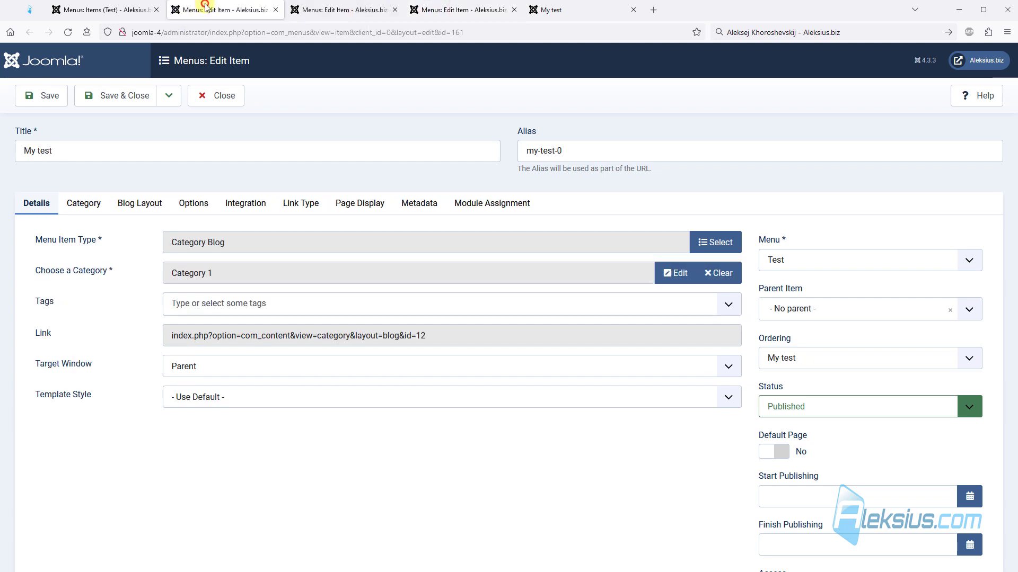
click(471, 9)
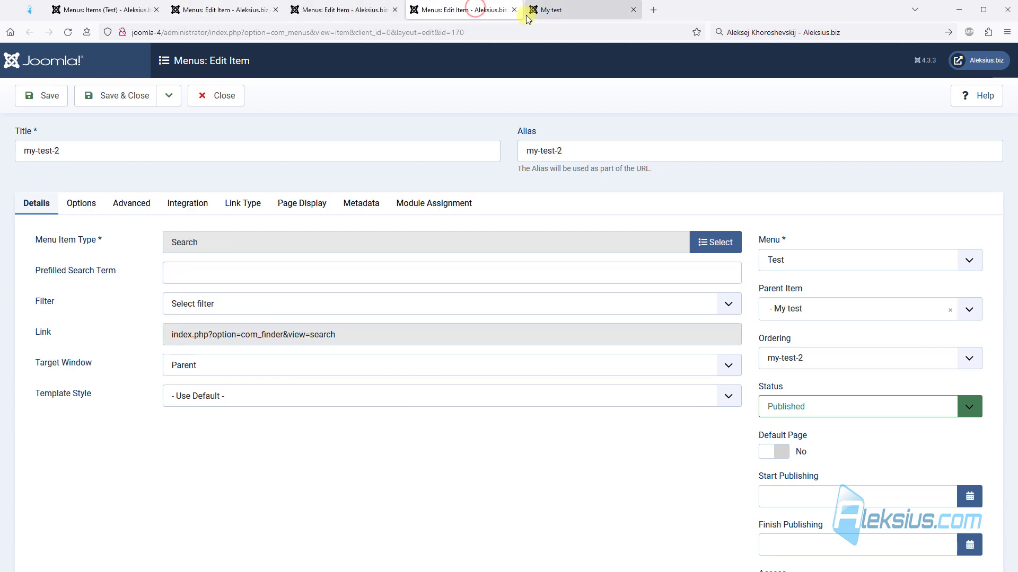
click(365, 13)
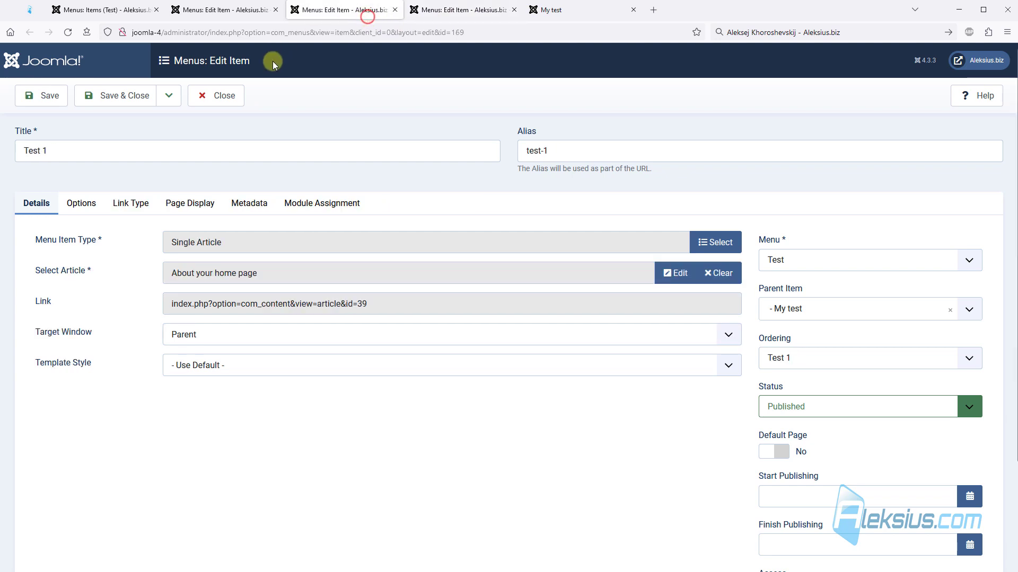
- Close the Test 1 and my-test-2 editors, keeping only the My test item open for editing
click(231, 96)
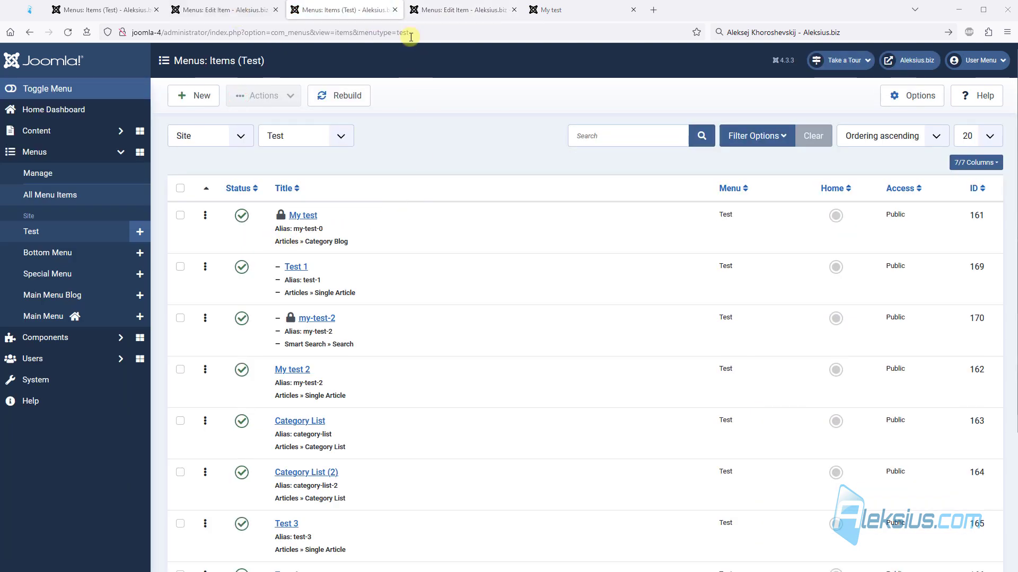
click(394, 10)
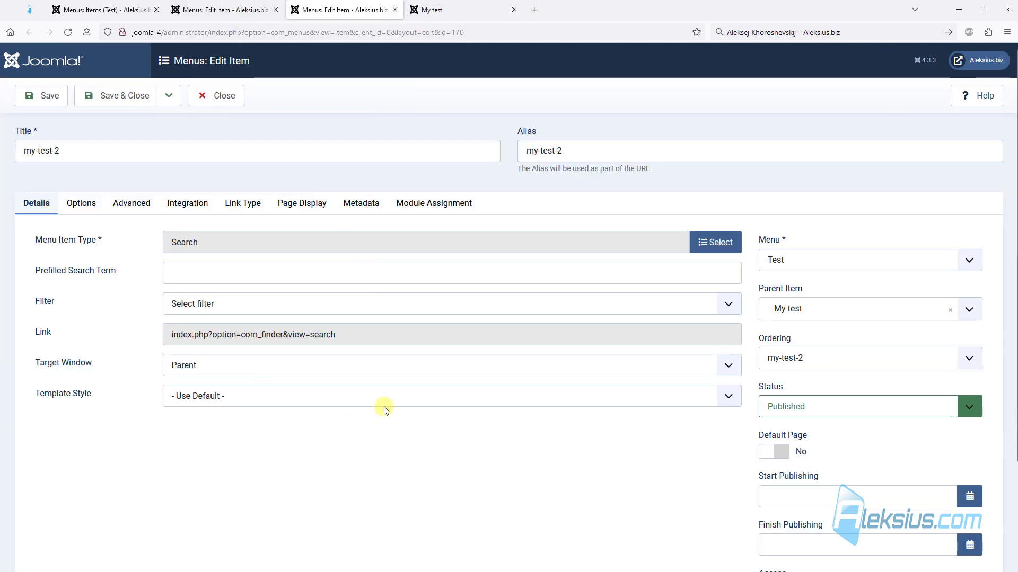
key(ctrl+w)
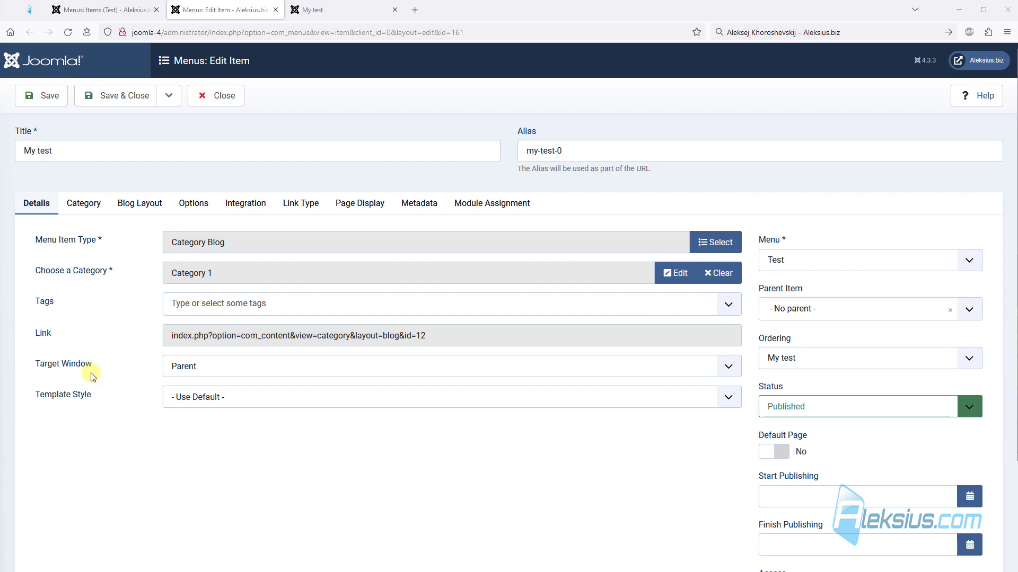
- Review My test's target window options and try its link from the site's home page with the Parent setting
click(204, 373)
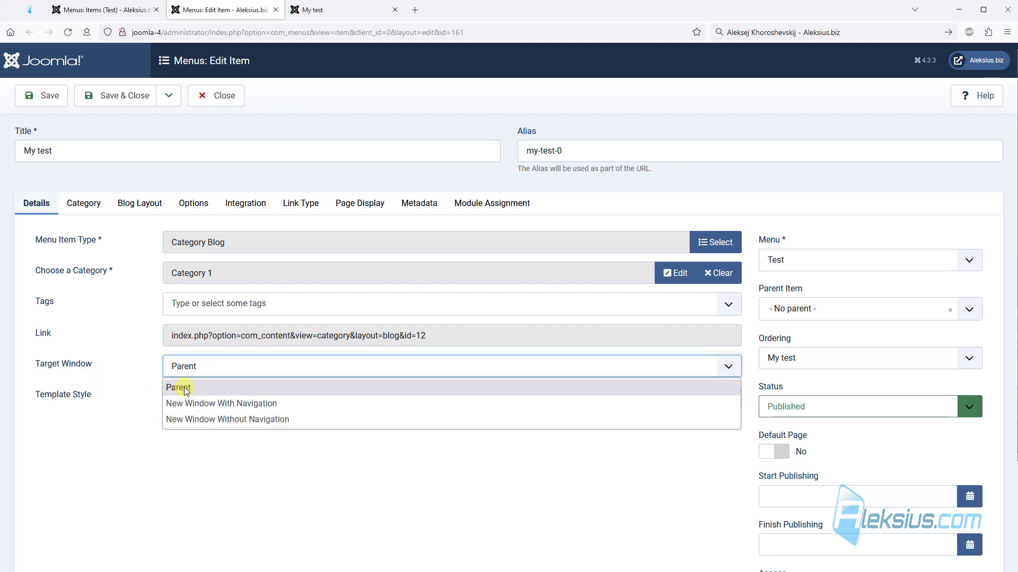
click(337, 15)
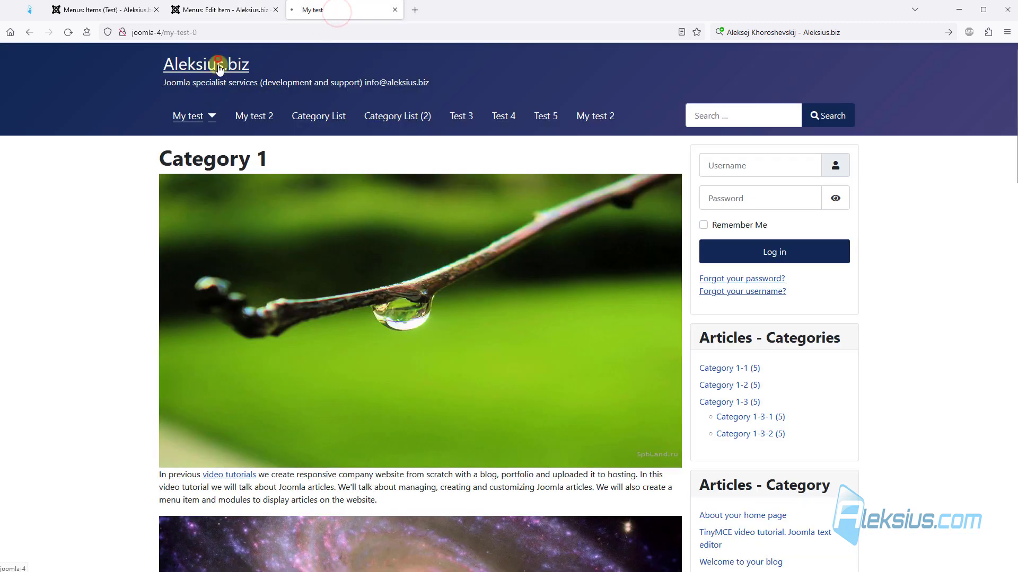
click(217, 65)
click(198, 116)
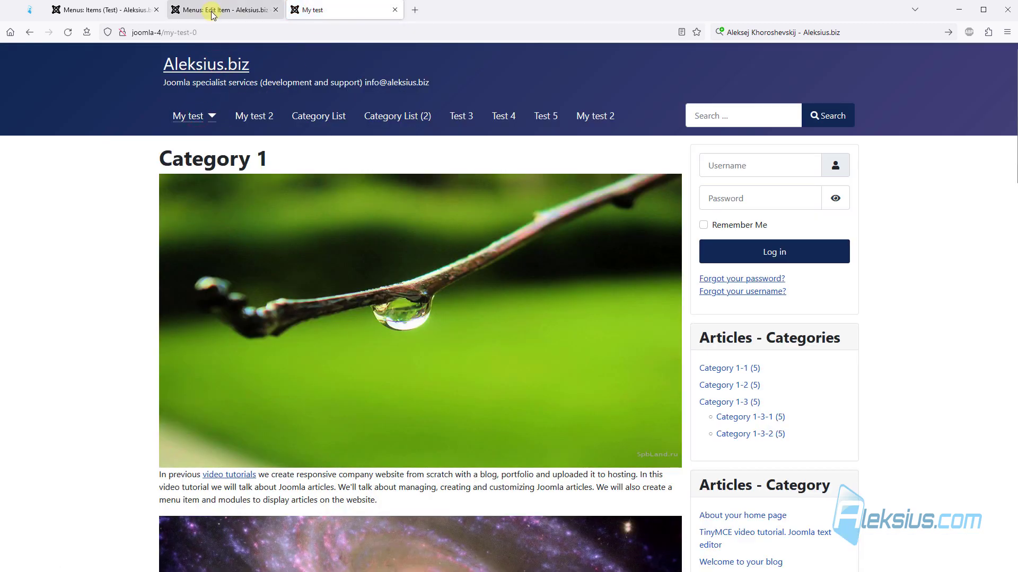
- Set My test's target window to New Window With Navigation and save the menu item
click(215, 11)
click(218, 365)
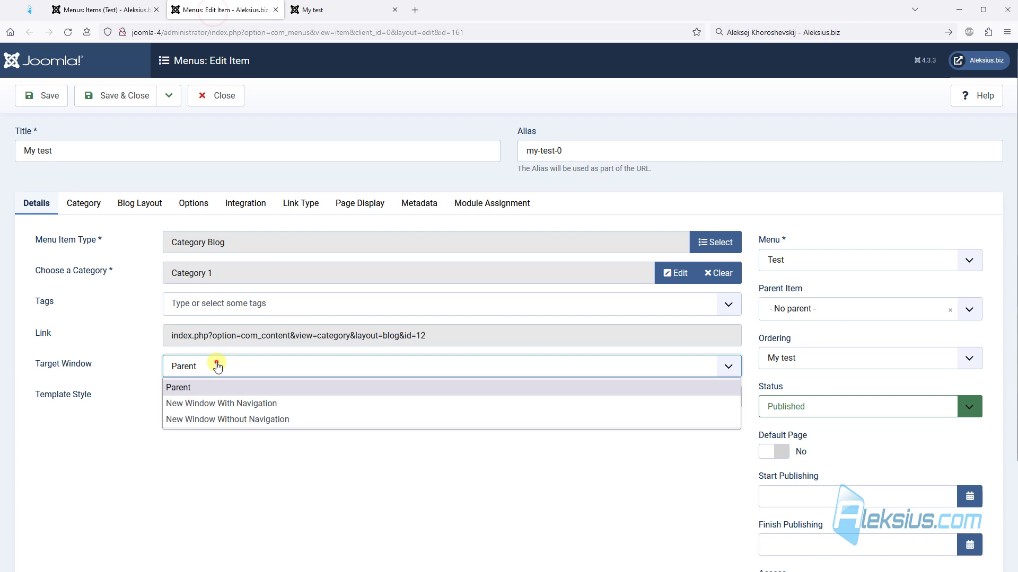
click(245, 404)
click(53, 99)
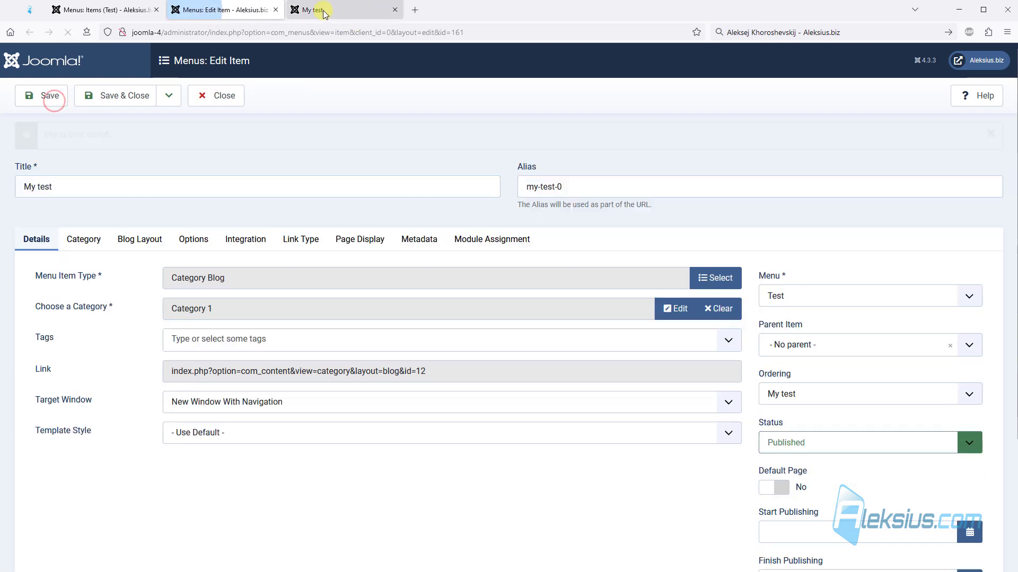
- Test the My test link from the site's home page with the new target window setting, then close the opened page
click(322, 10)
click(205, 65)
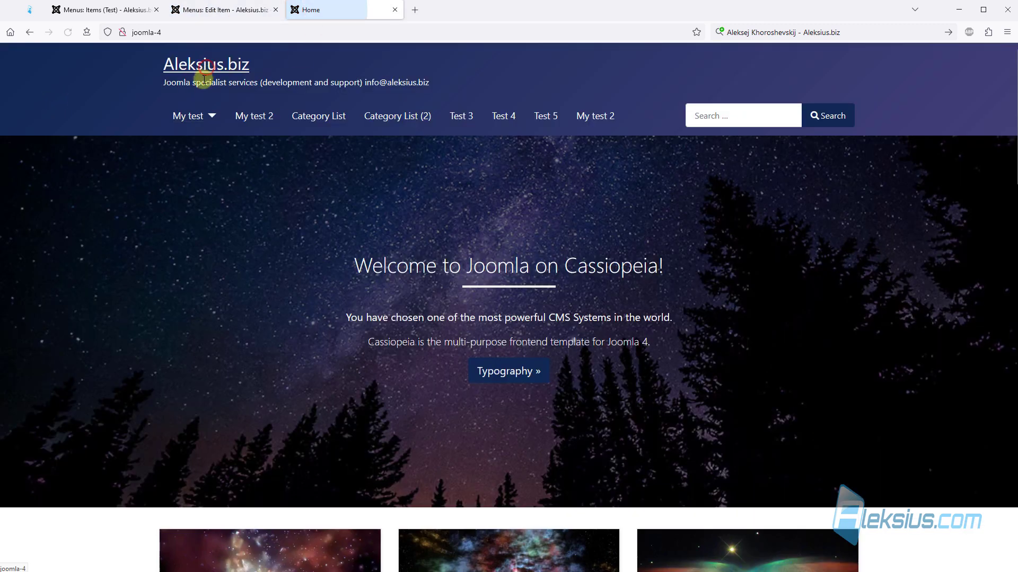
click(194, 116)
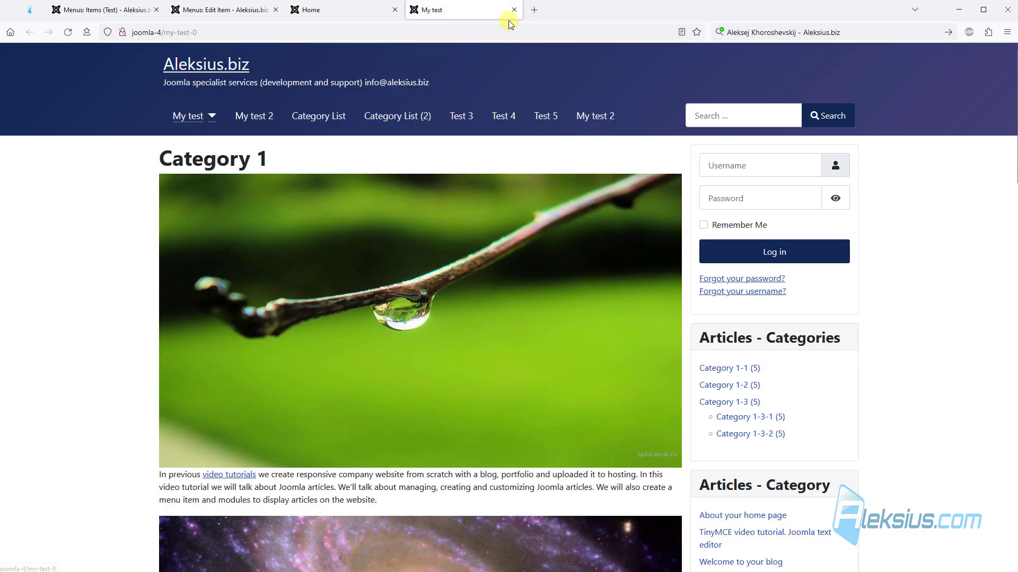
click(512, 10)
- Set My test's target window back to Parent
click(233, 10)
click(228, 401)
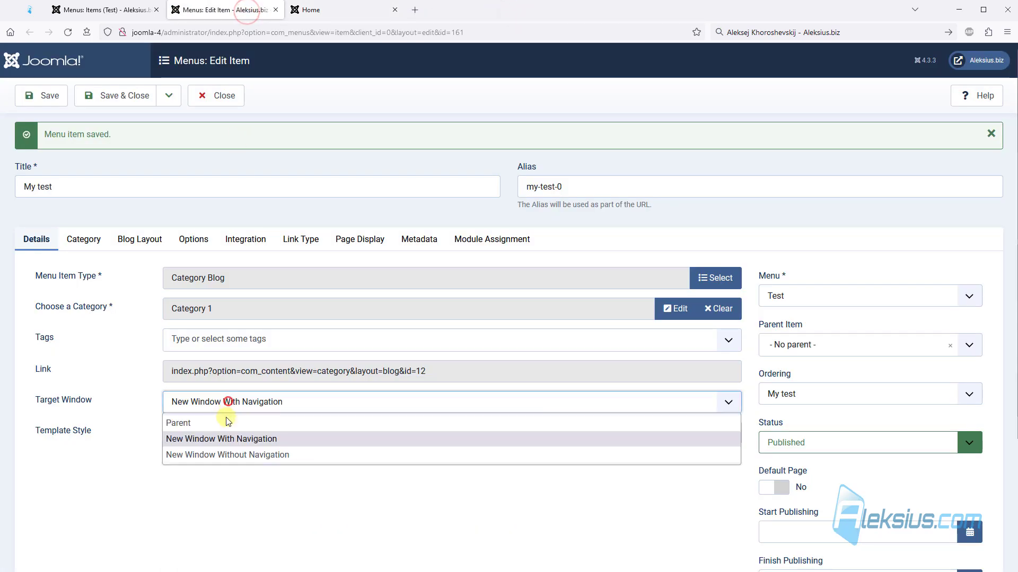
click(227, 422)
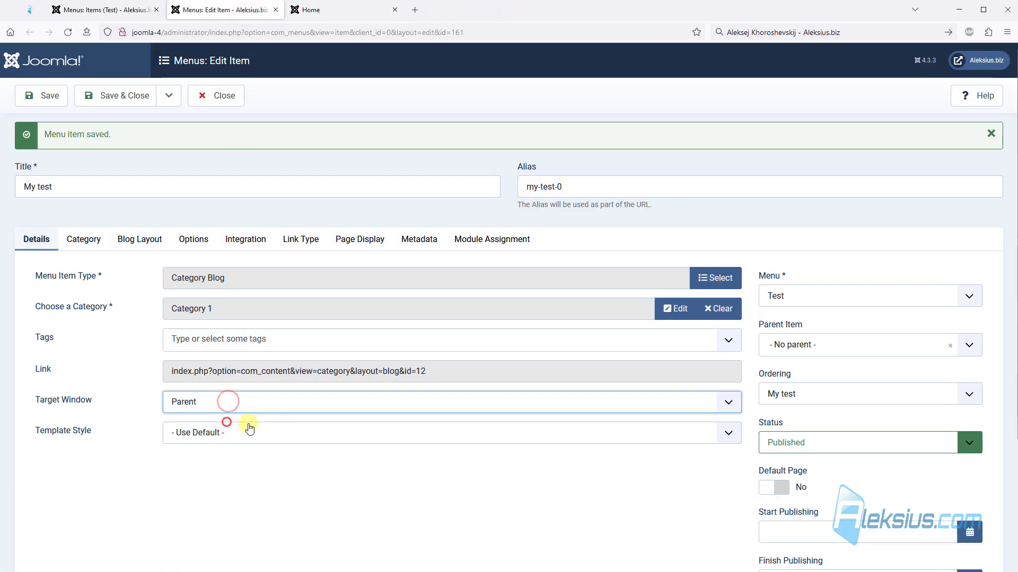
- Review My test's available template styles, keeping the Use Default setting
click(214, 433)
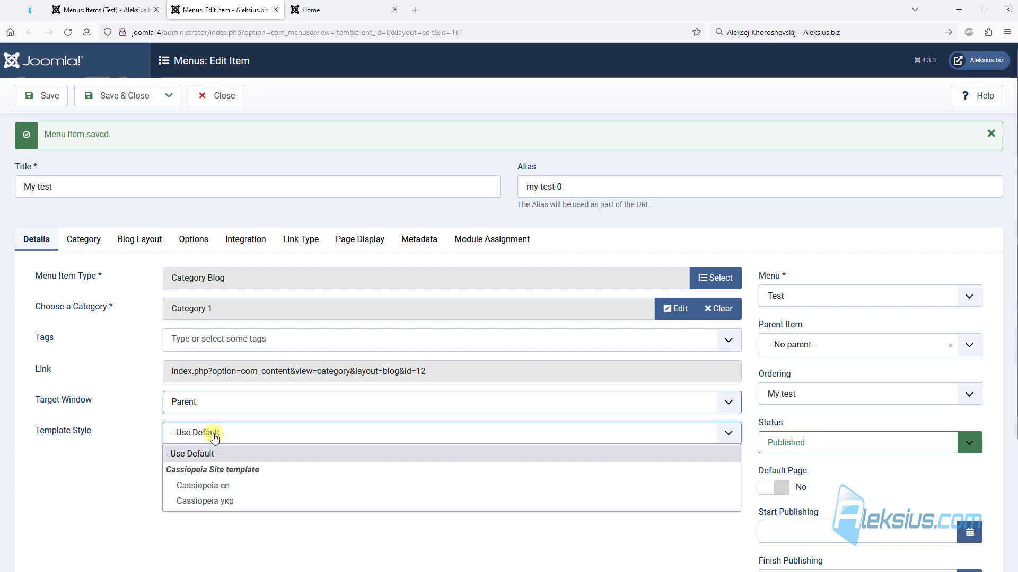
key(Escape)
click(151, 473)
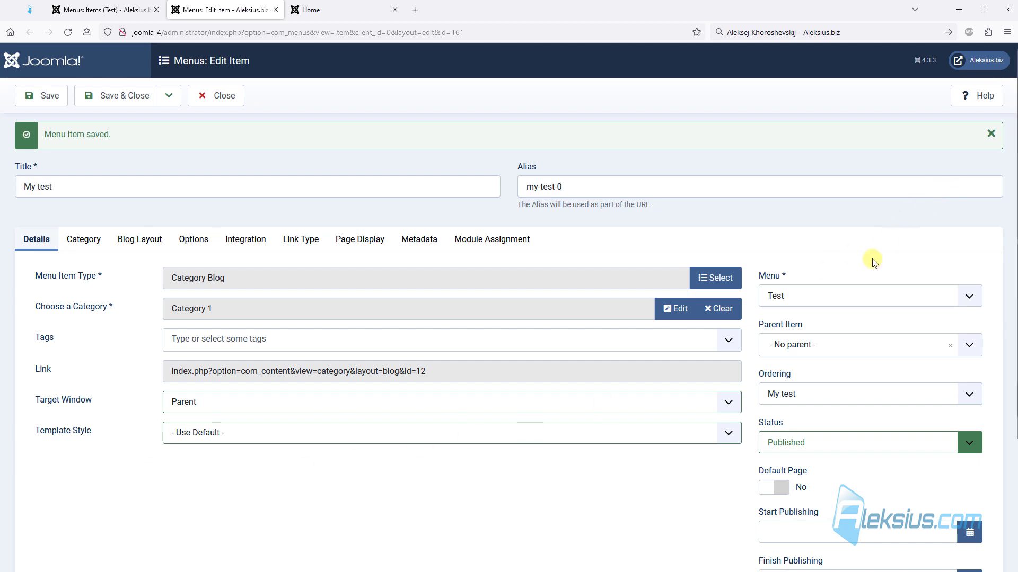
- Move the My test menu item to Main Menu, then save and close it
click(785, 297)
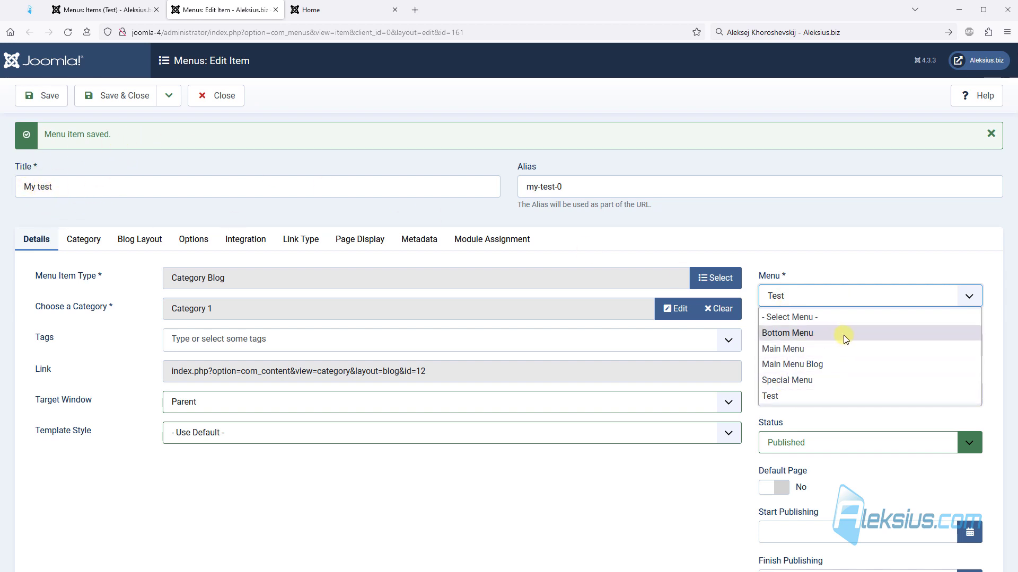
click(840, 352)
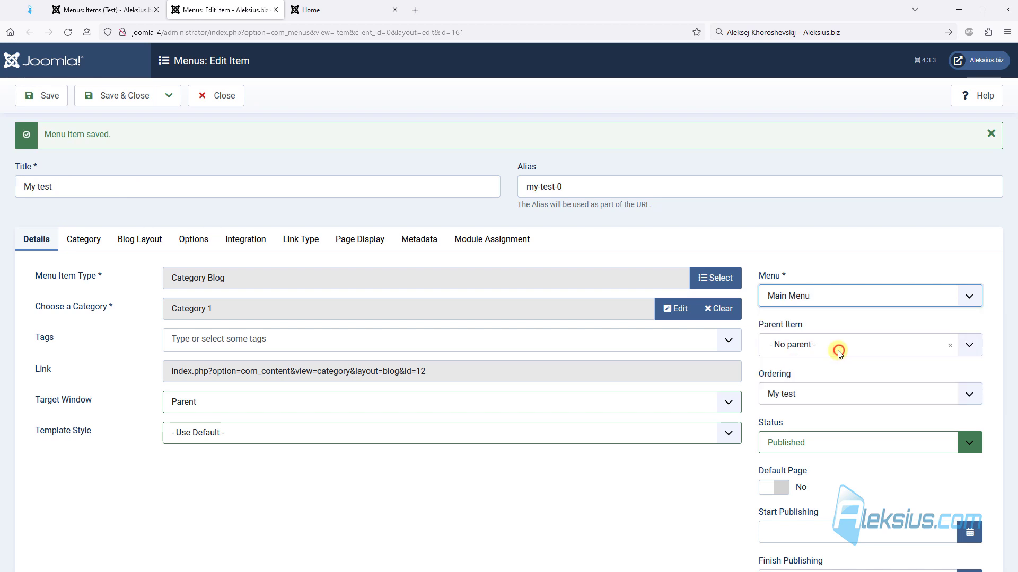
click(125, 105)
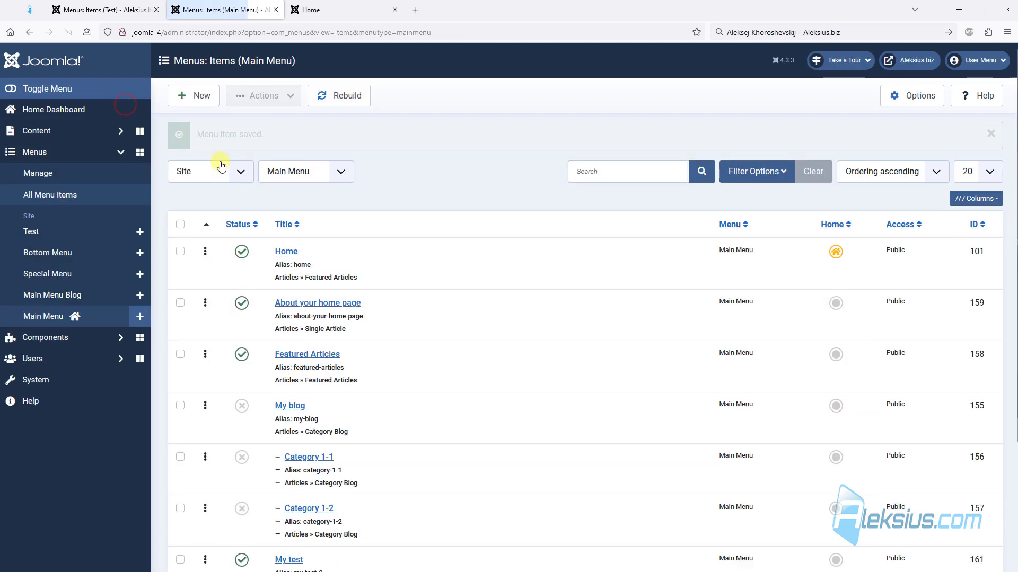
- Check where My test appears on the refreshed site home page and in the Main Menu items list
click(344, 15)
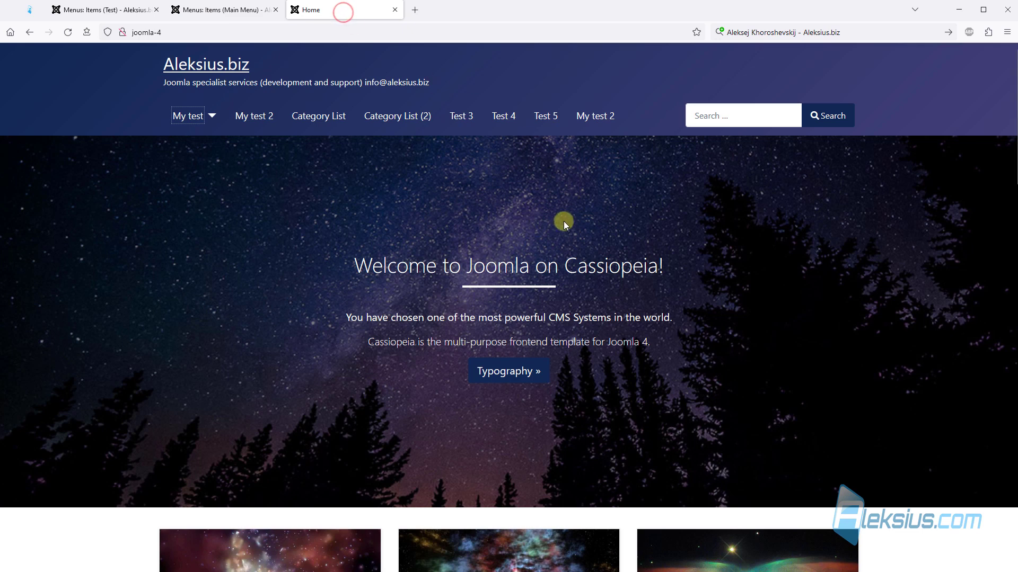
key(F5)
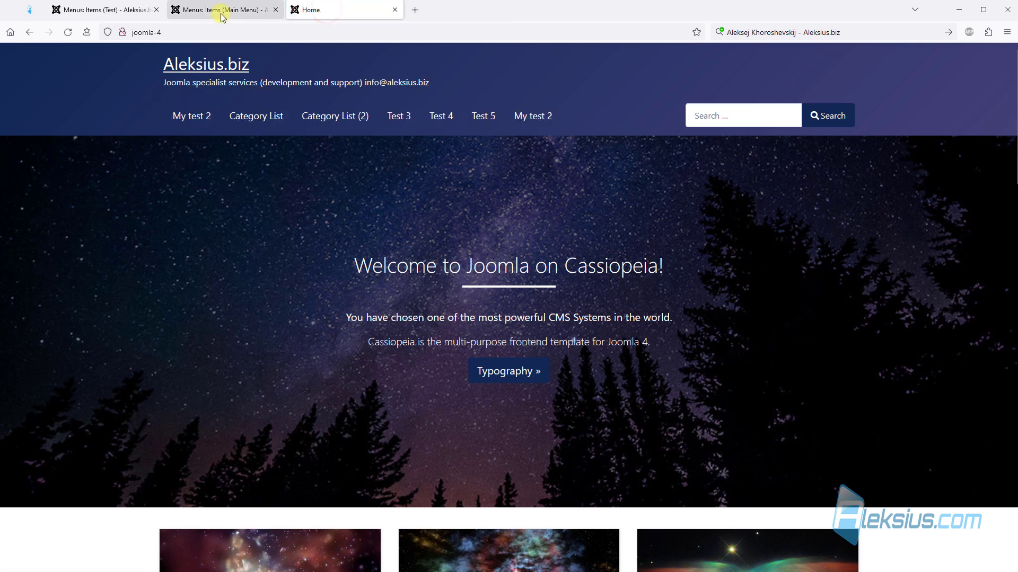
click(221, 15)
scroll(371, 212, down, 3)
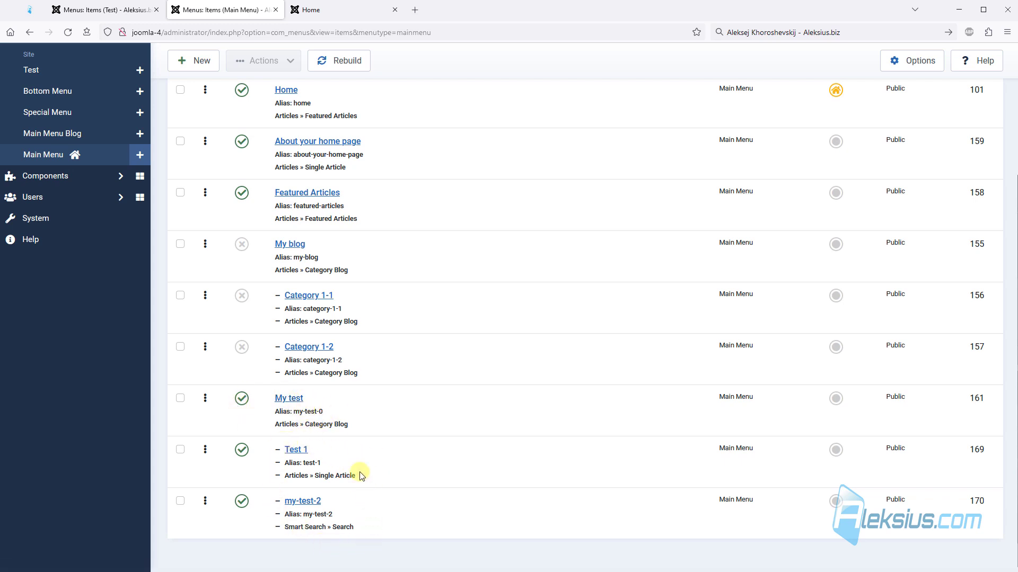
- Move the My test menu item back to the Test menu, then save and close it
click(285, 400)
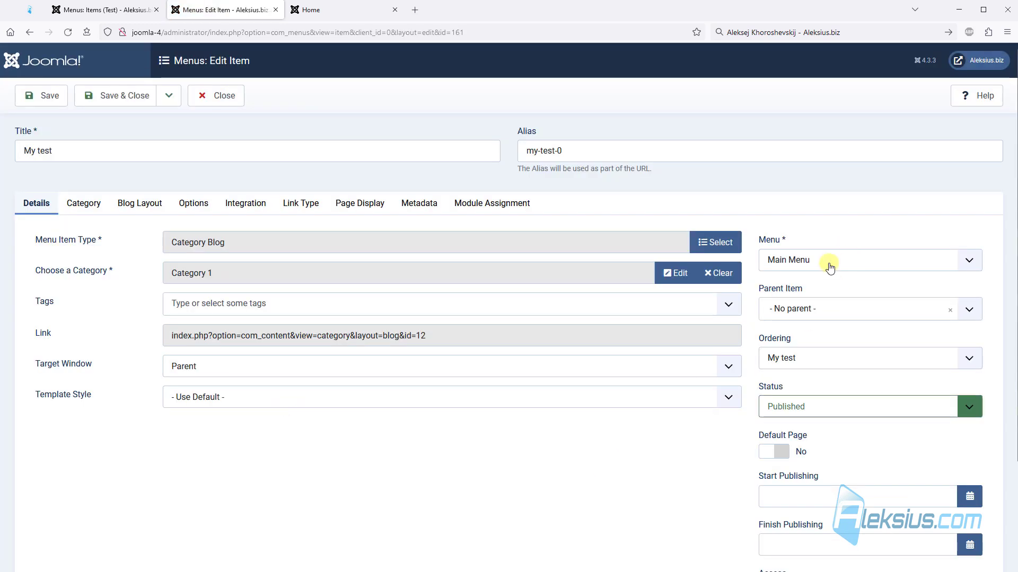
click(829, 265)
click(810, 358)
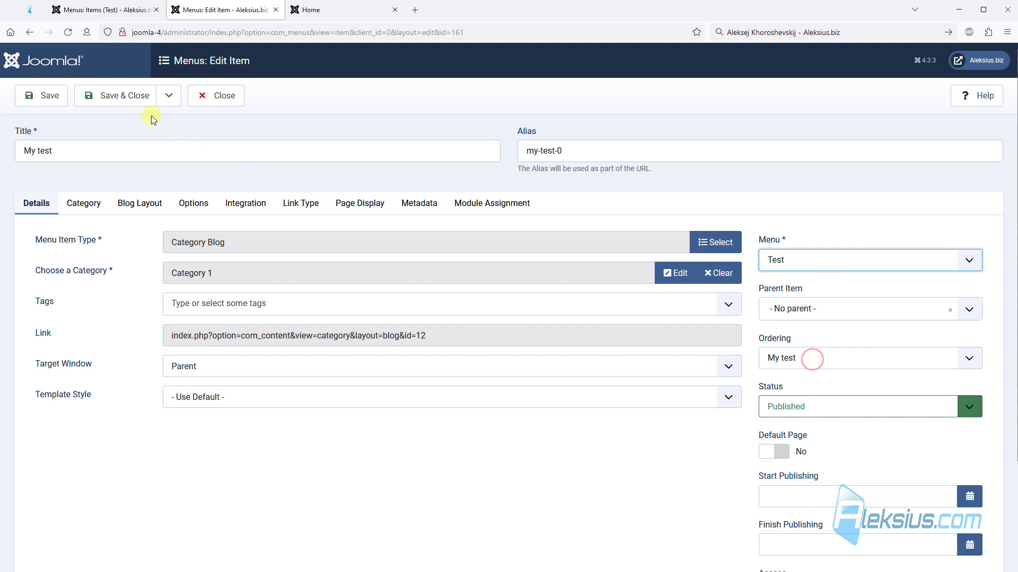
click(139, 99)
- Check the Test menu's item list and the site's home page for My test and its child items
scroll(253, 185, down, 5)
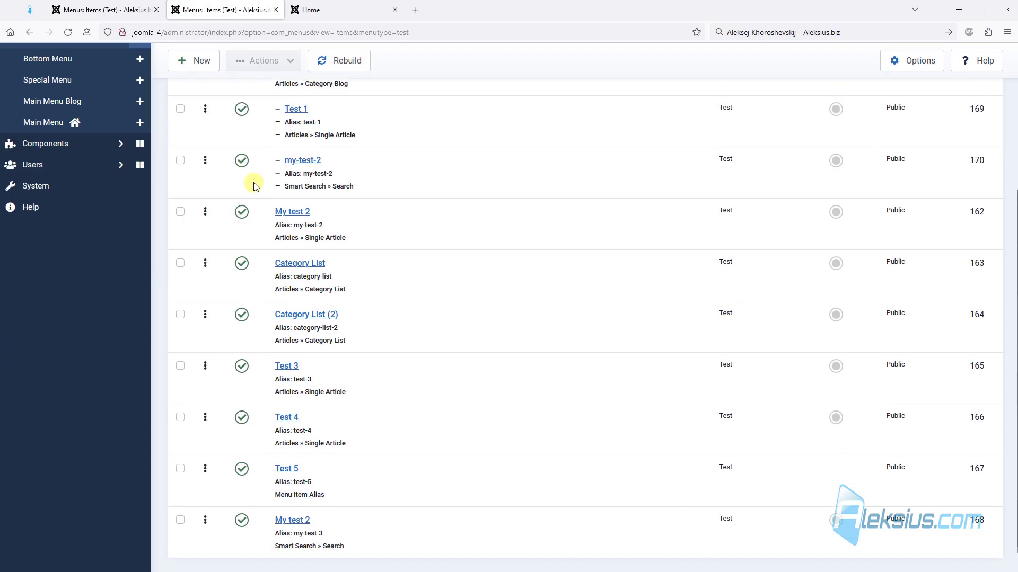
scroll(276, 196, up, 5)
click(315, 7)
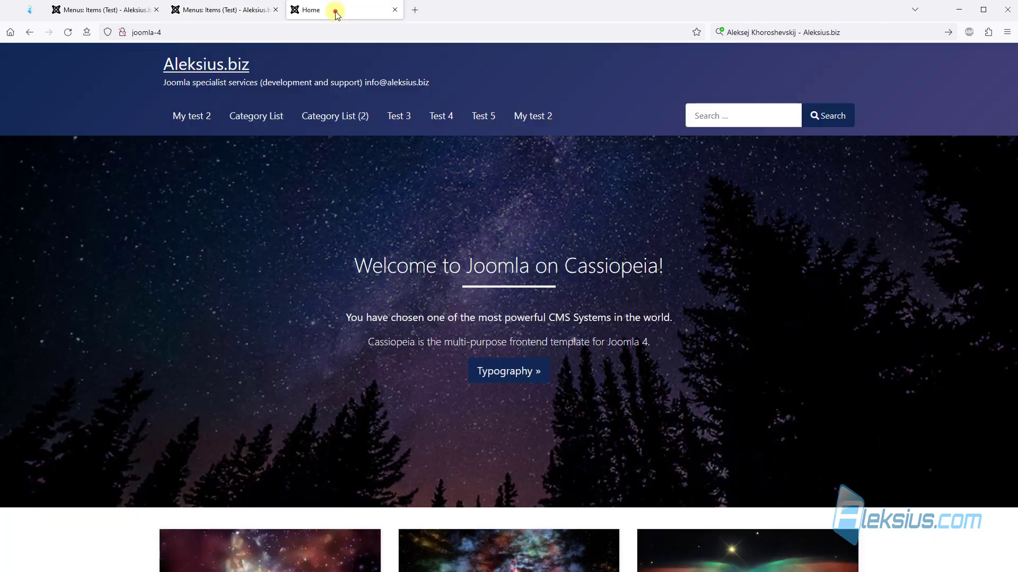
click(224, 10)
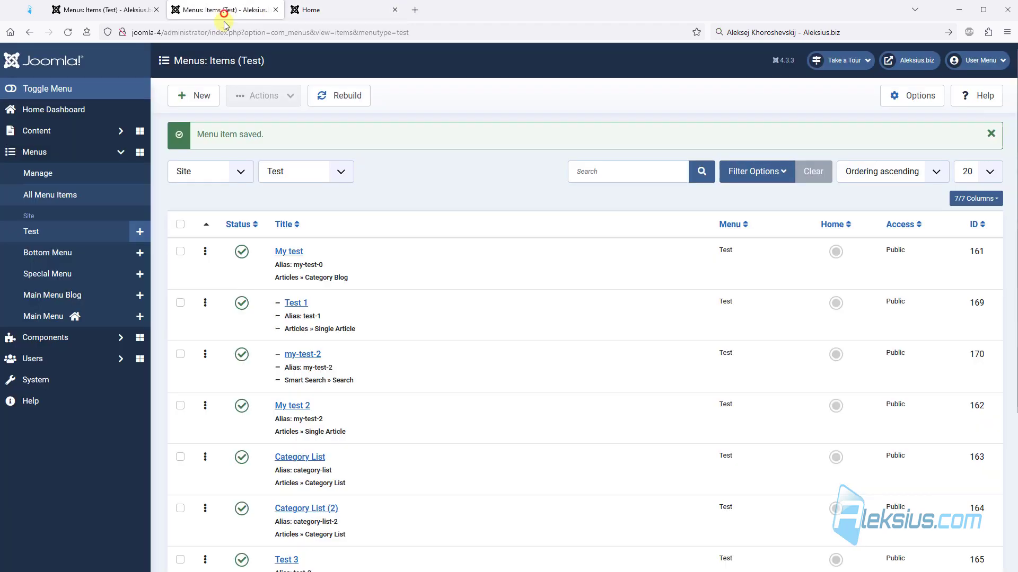
- Open the My test menu item and review its parent item choices, keeping No parent
click(295, 252)
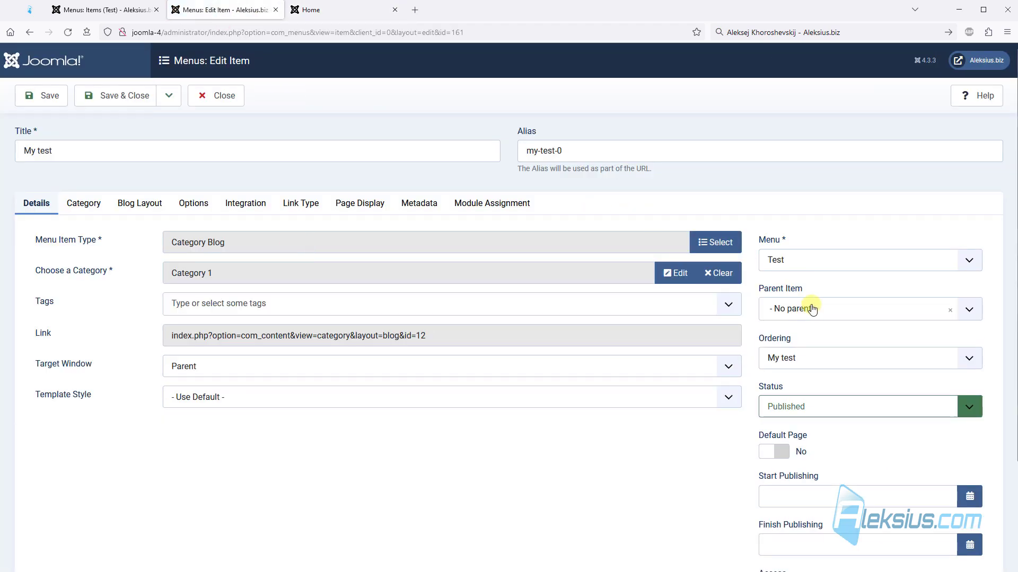
click(812, 308)
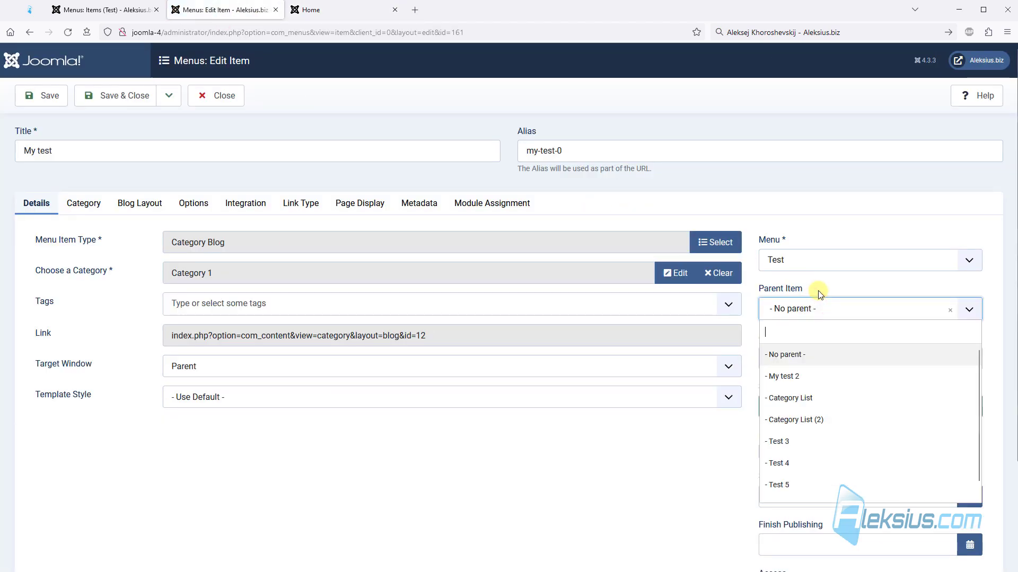
click(820, 293)
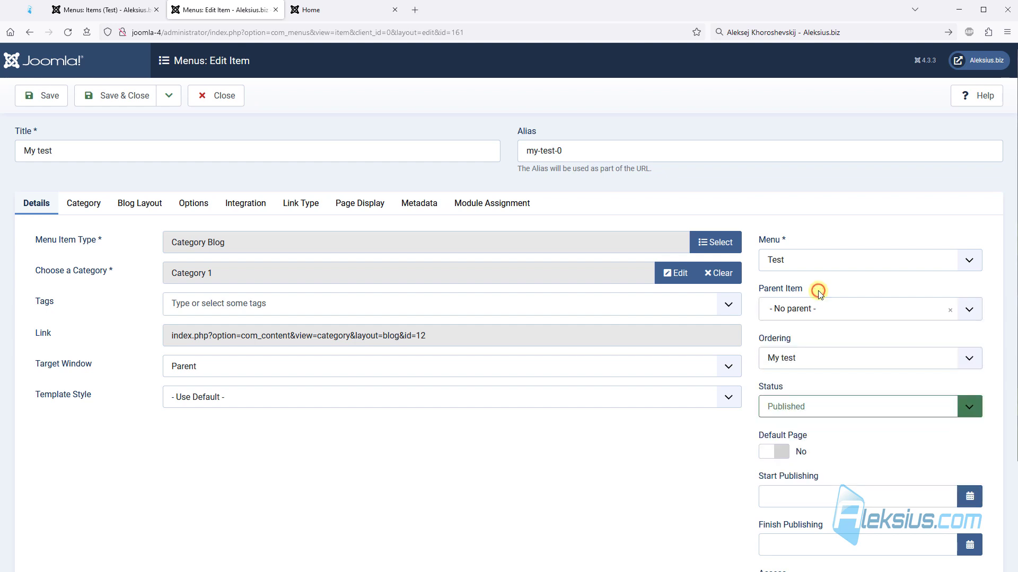
- Order My test after Test 3, save the item, and check its position in the site's menu
click(826, 361)
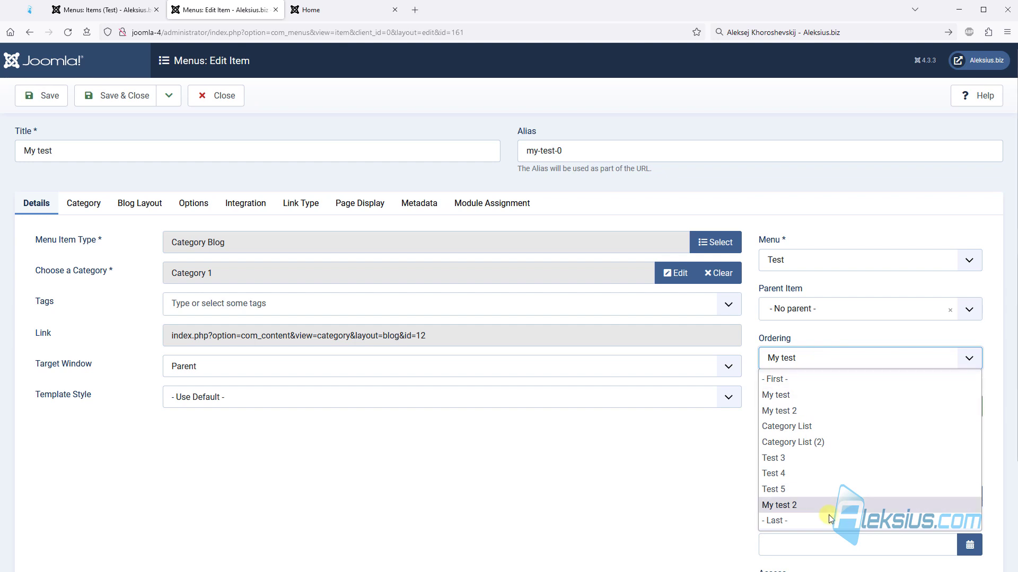
click(858, 458)
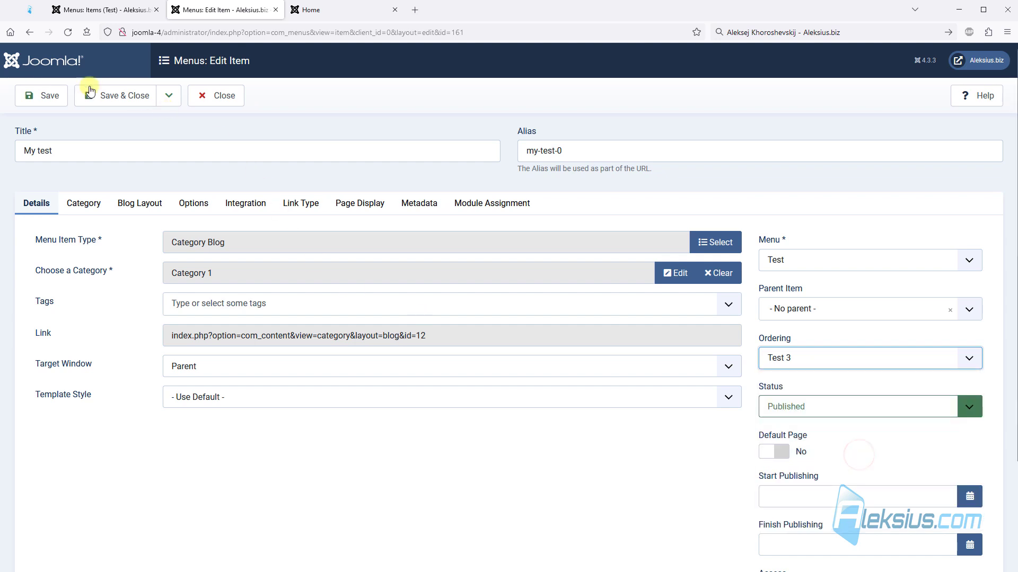
click(38, 97)
click(321, 9)
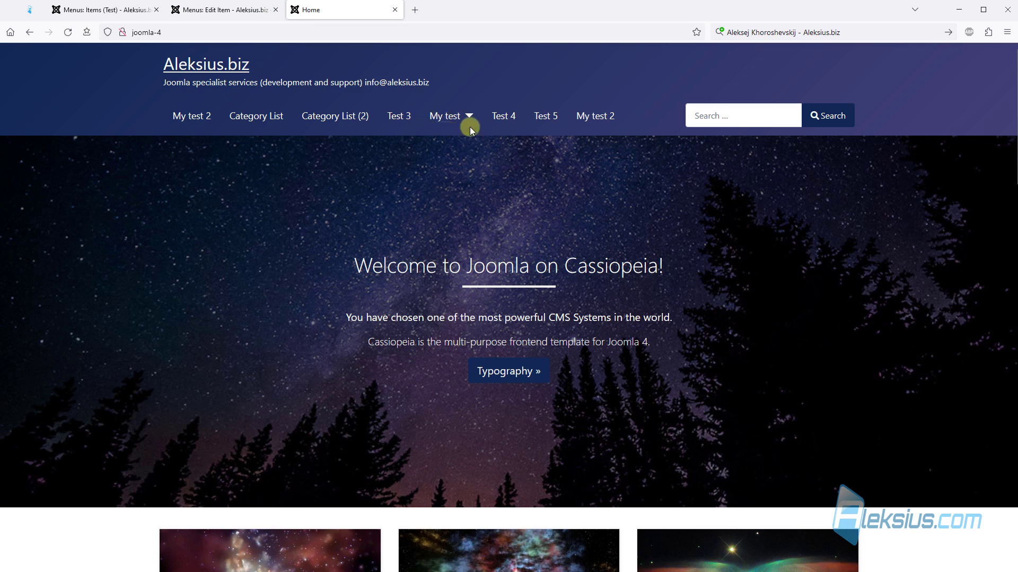
click(219, 15)
- Set My test's ordering to First, save the item, and check its position on the refreshed home page
click(793, 394)
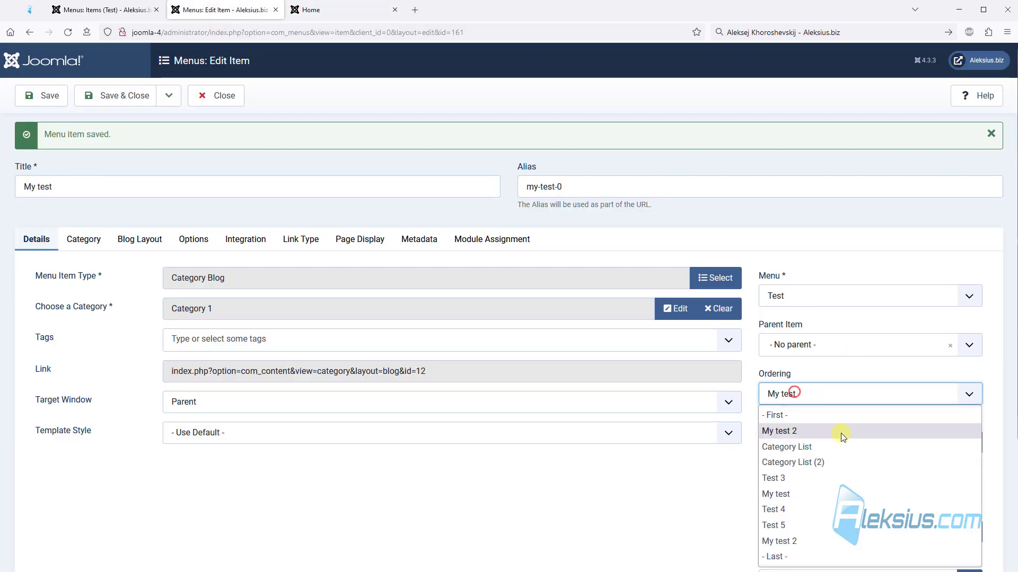
click(816, 414)
click(814, 393)
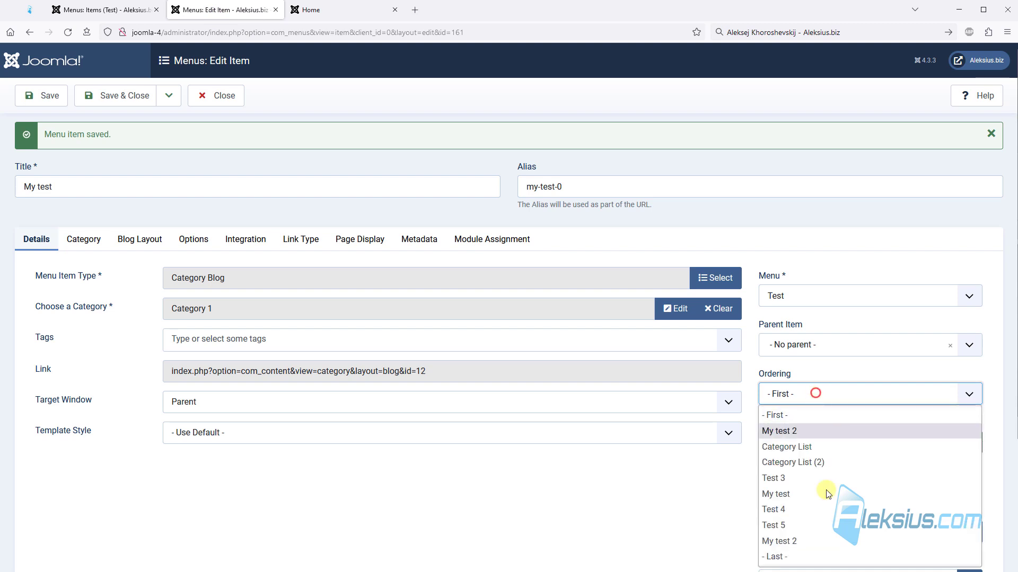
click(43, 96)
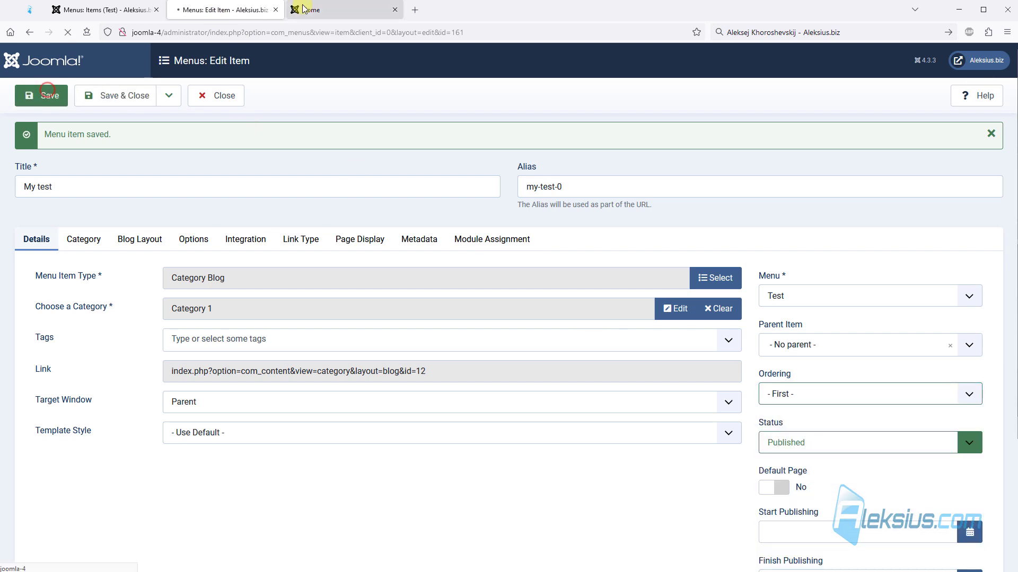
click(304, 9)
key(F5)
click(201, 10)
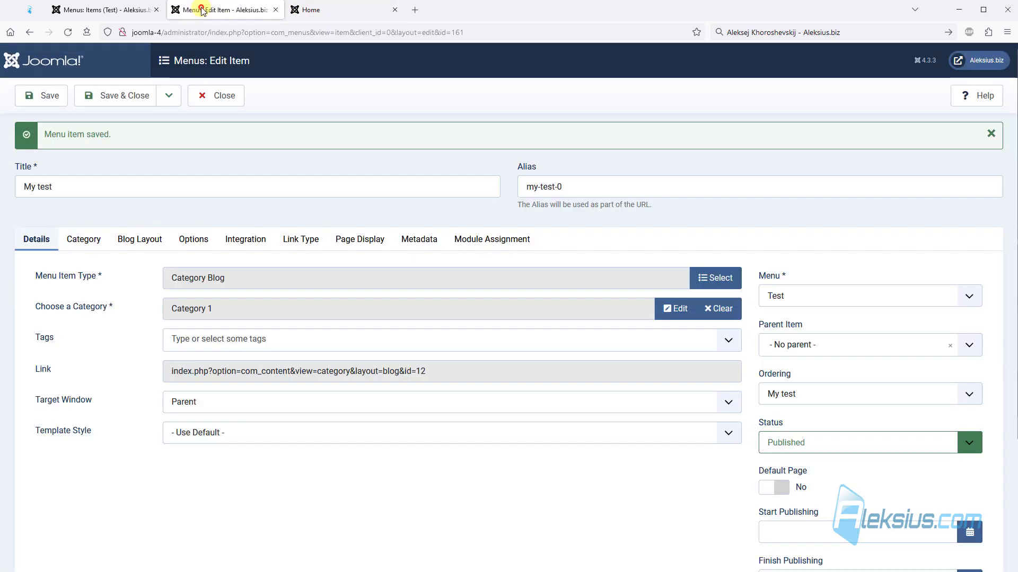
- Review My test's status options, leaving it set to Published
scroll(802, 323, down, 2)
scroll(802, 323, down, 2)
click(808, 307)
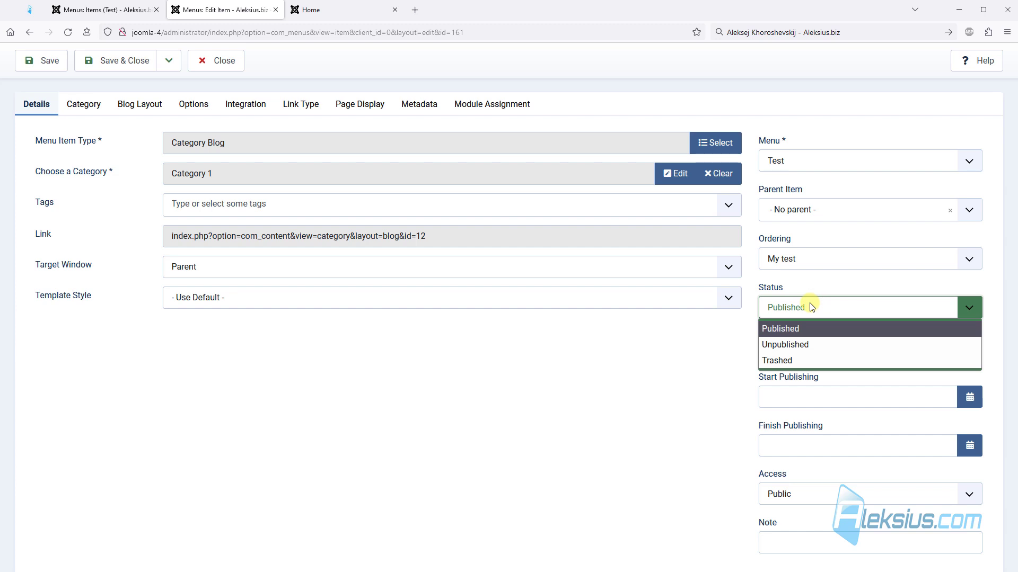
click(678, 355)
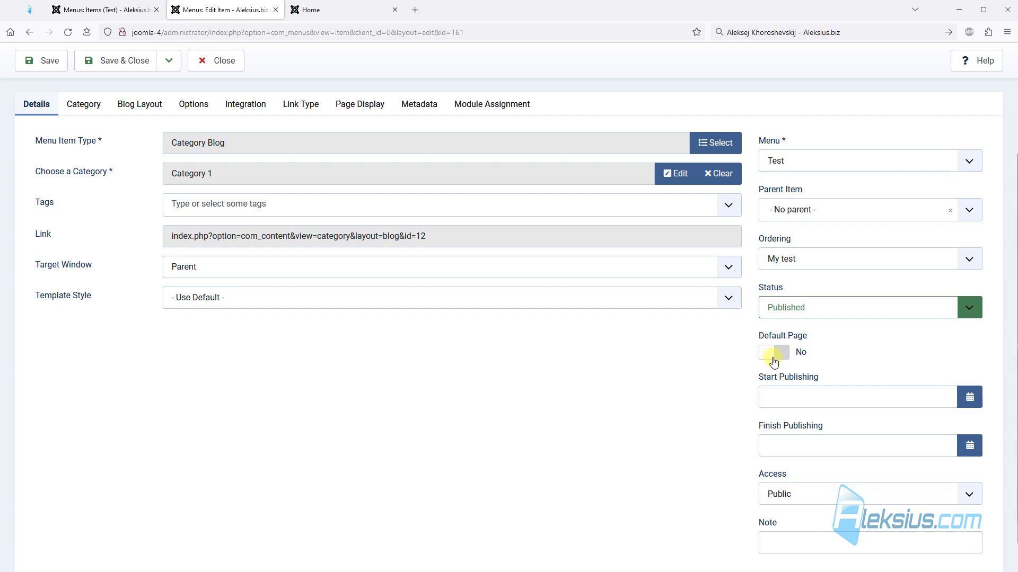
- Compare the addresses of the site's home page and the My test page, returning to the home page
click(361, 16)
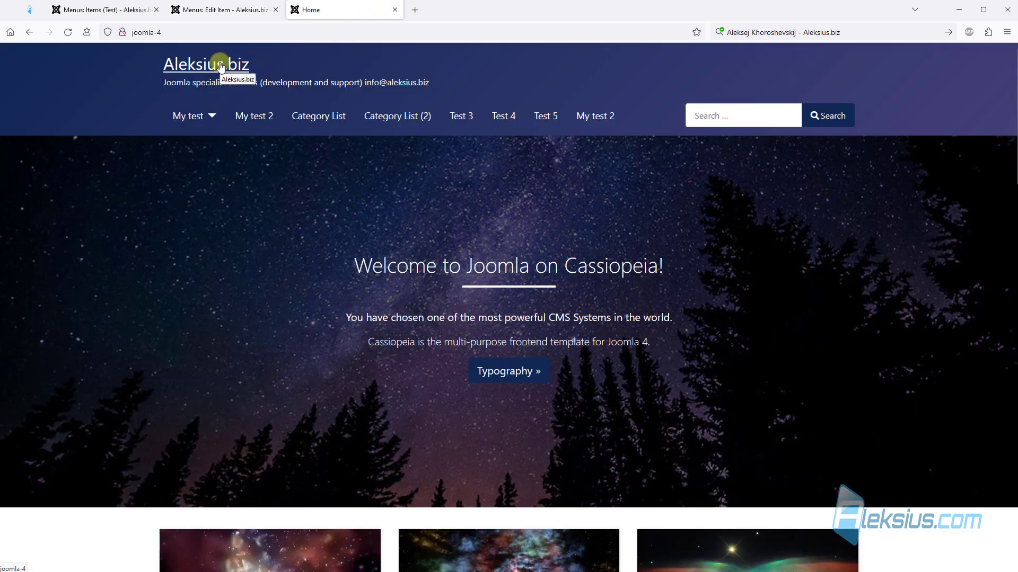
click(221, 66)
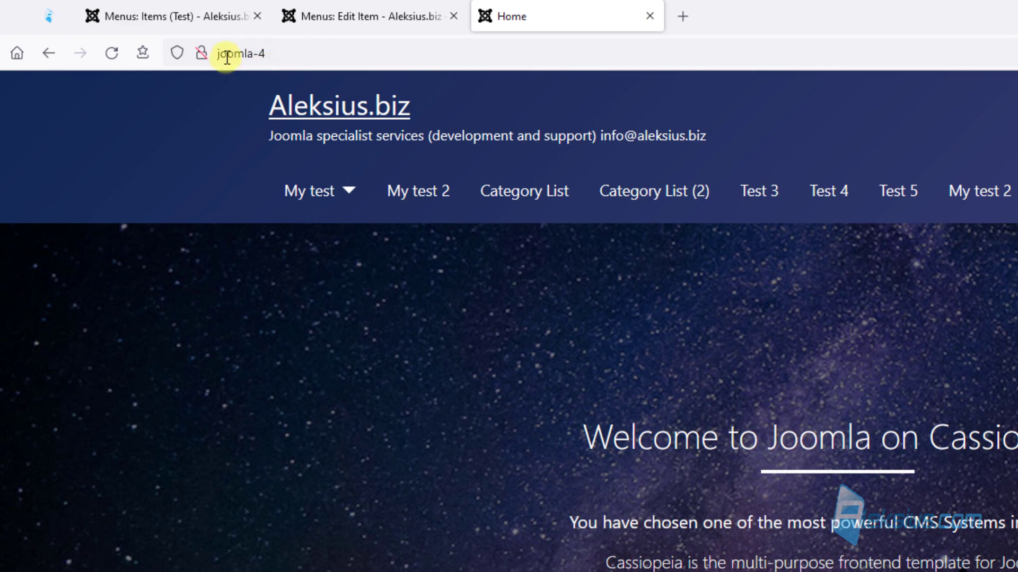
click(308, 202)
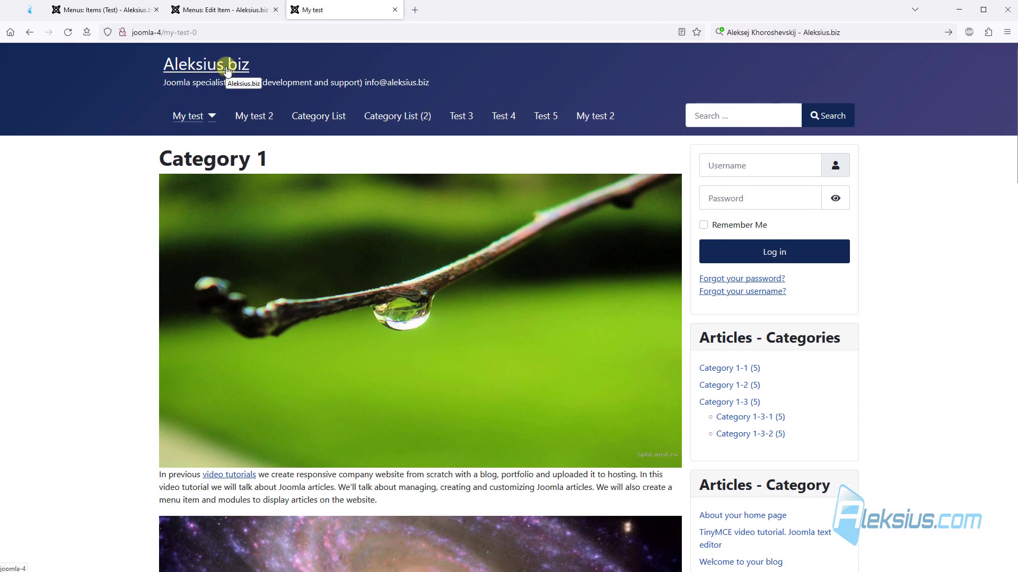
click(227, 70)
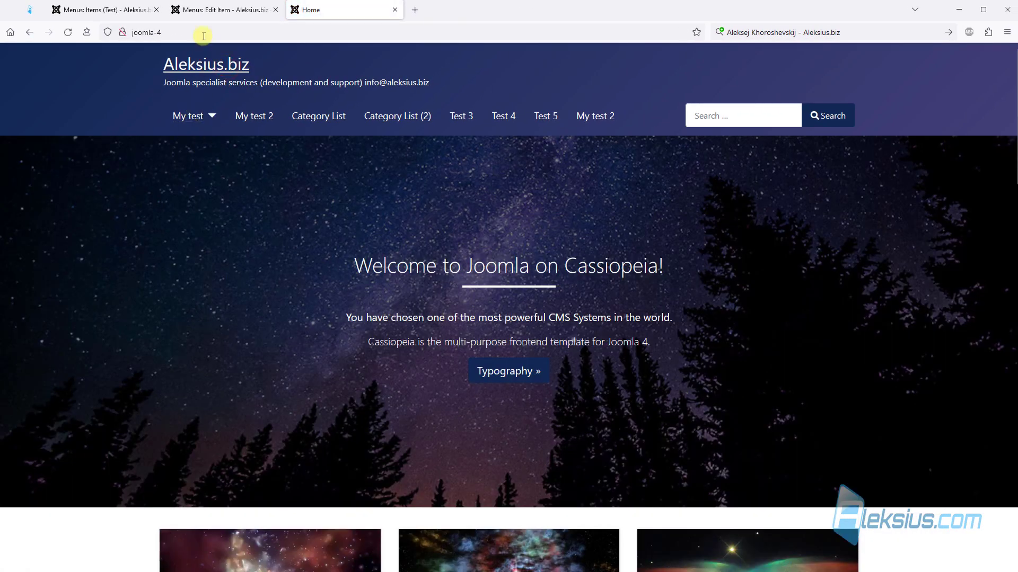
- Make My test the site's default page and save the menu item
click(208, 11)
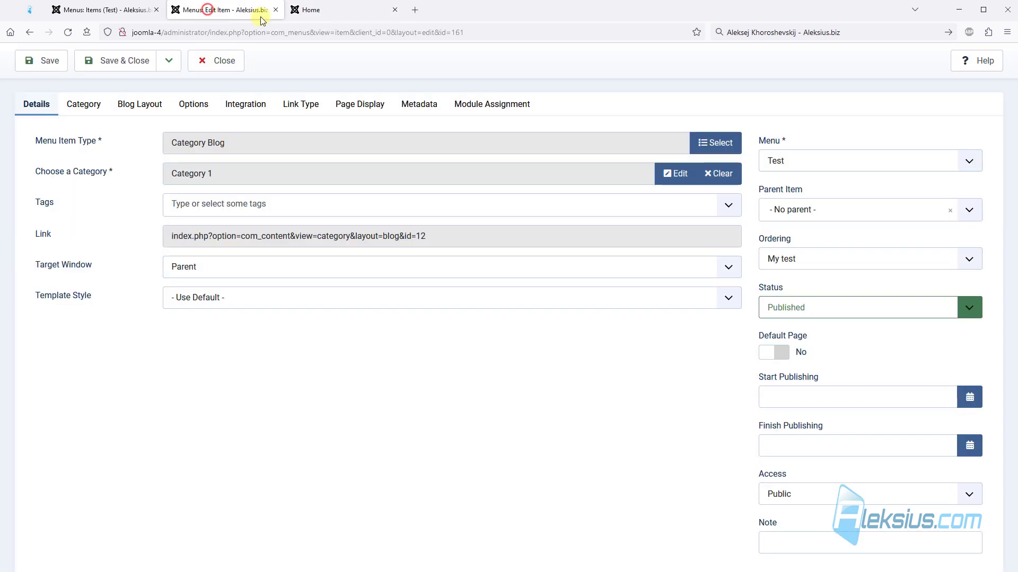
click(777, 360)
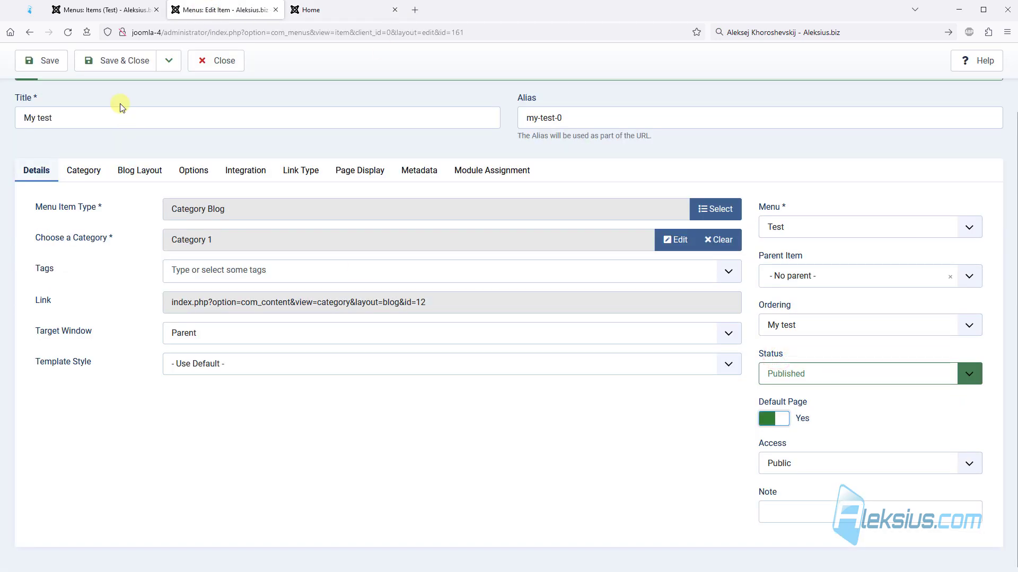
click(58, 67)
click(58, 67)
- Refresh the site's home page and compare the addresses of the My test 2 and My test pages
click(326, 16)
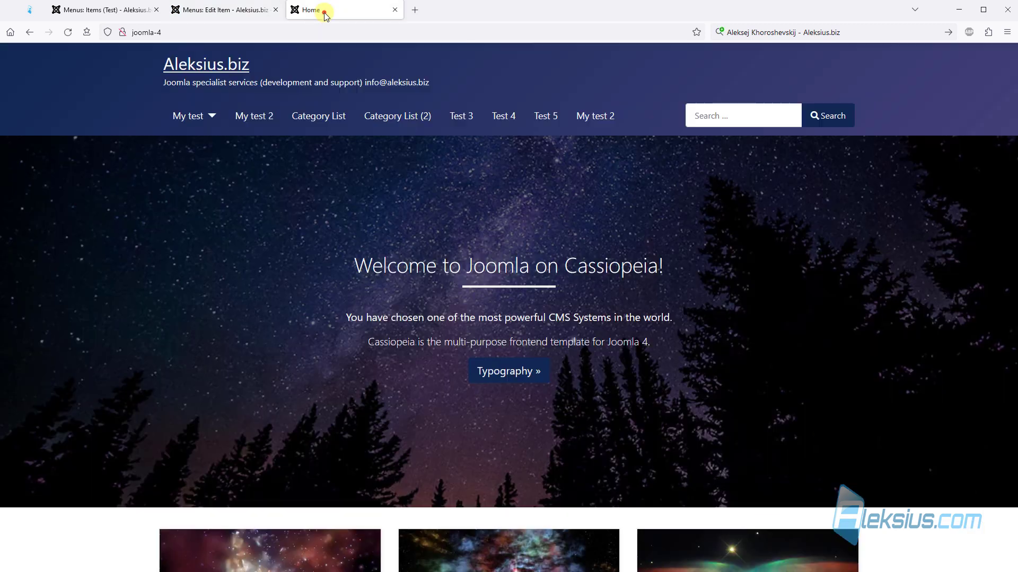
key(F5)
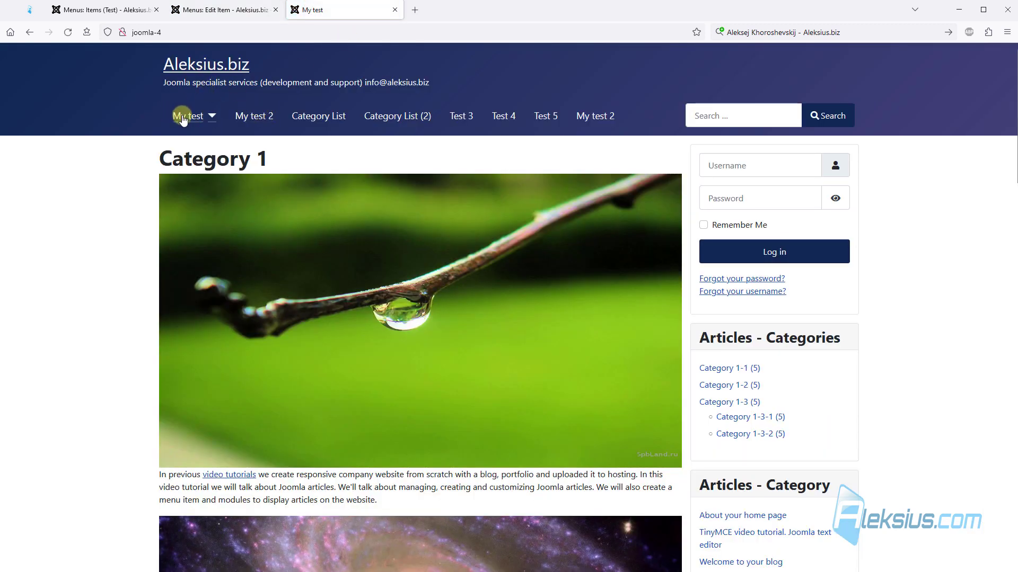
click(256, 118)
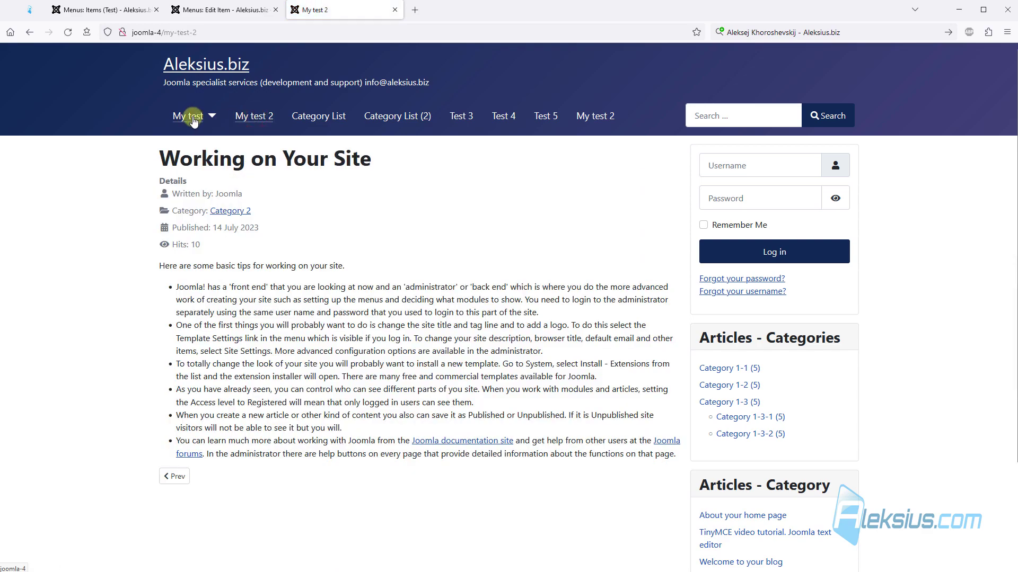
click(193, 119)
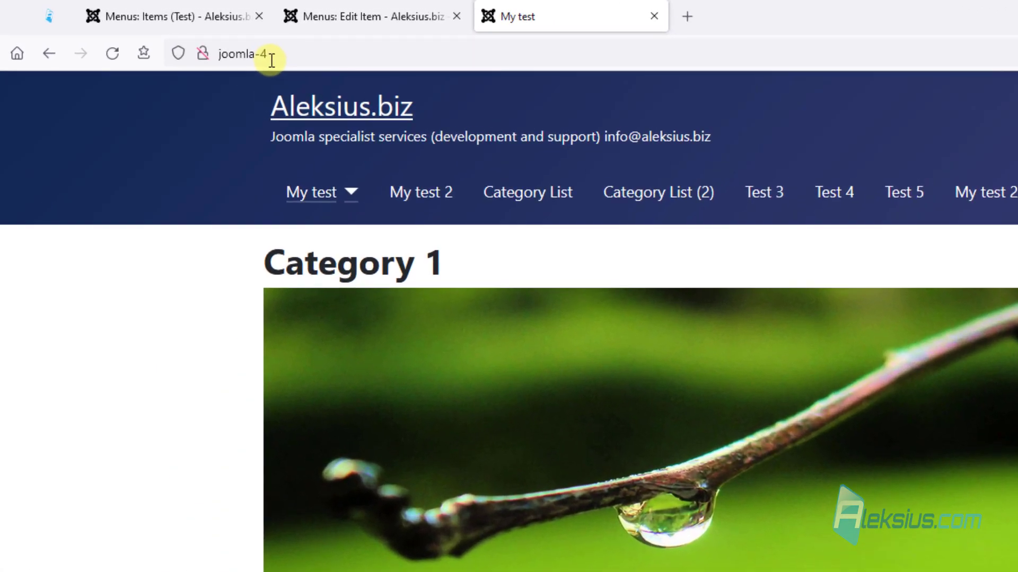
- Compare the addresses of the Category List (2) and Test 3 pages, returning to the site's home page
click(679, 194)
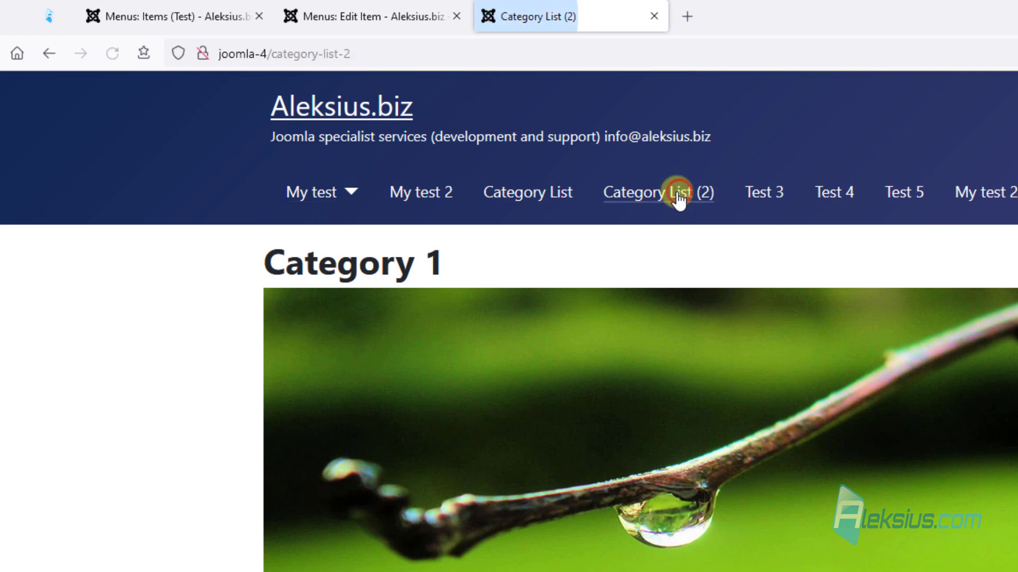
click(761, 193)
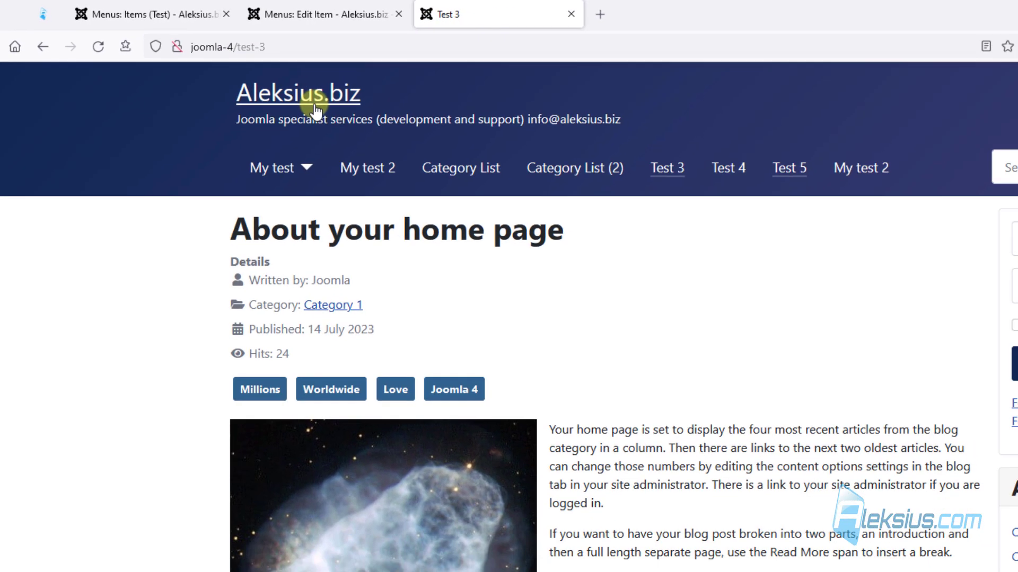
click(316, 111)
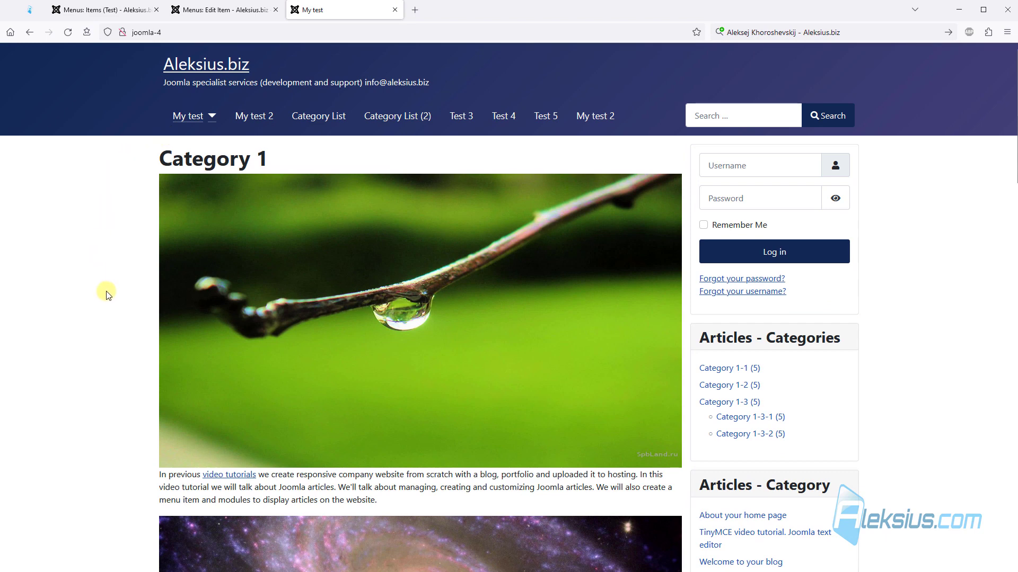
- Set My test's link title attribute to "Link Title Attribute", save the menu item and refresh the site's home page
click(207, 10)
scroll(818, 472, down, 2)
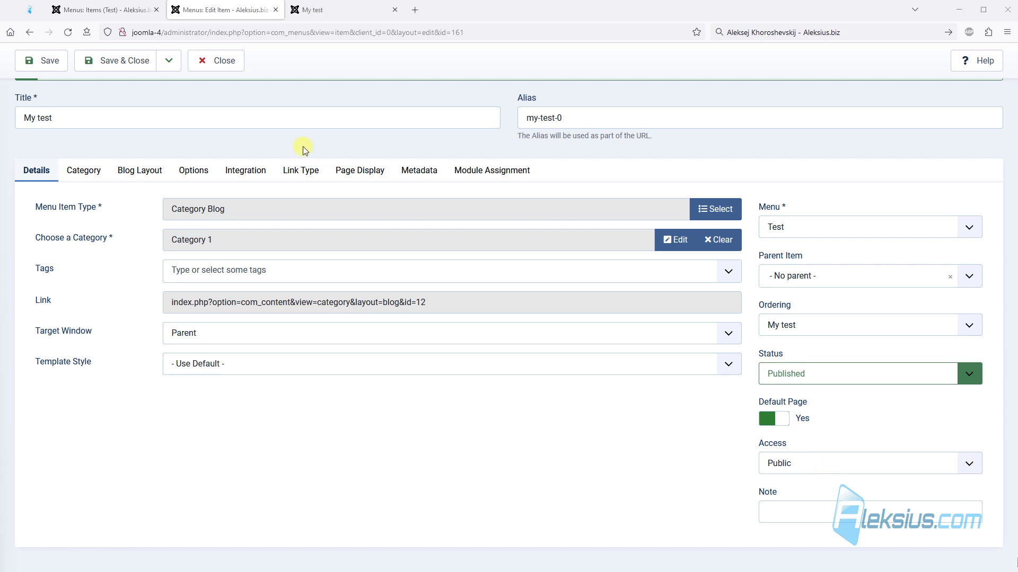
click(313, 177)
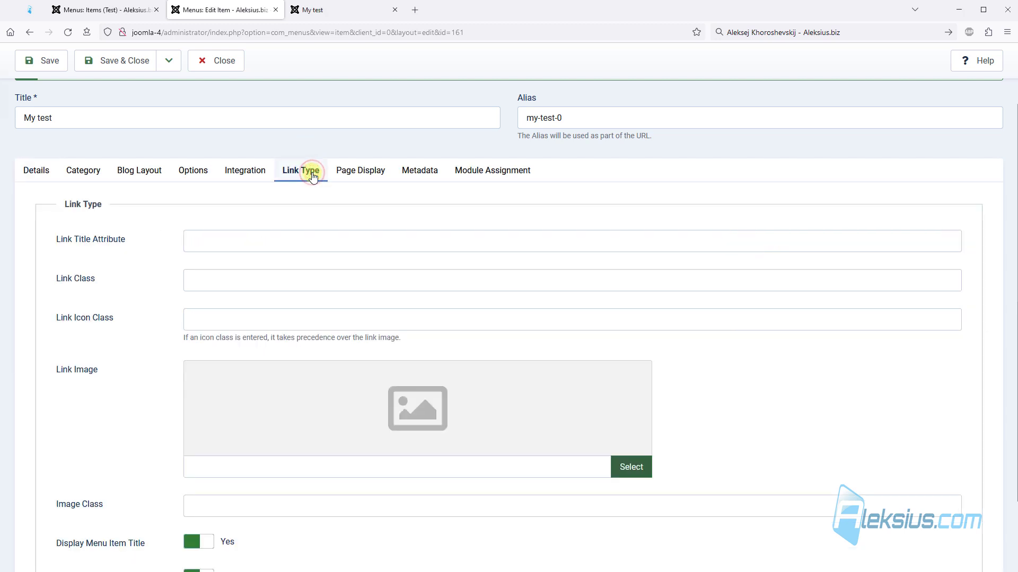
scroll(313, 177, up, 1)
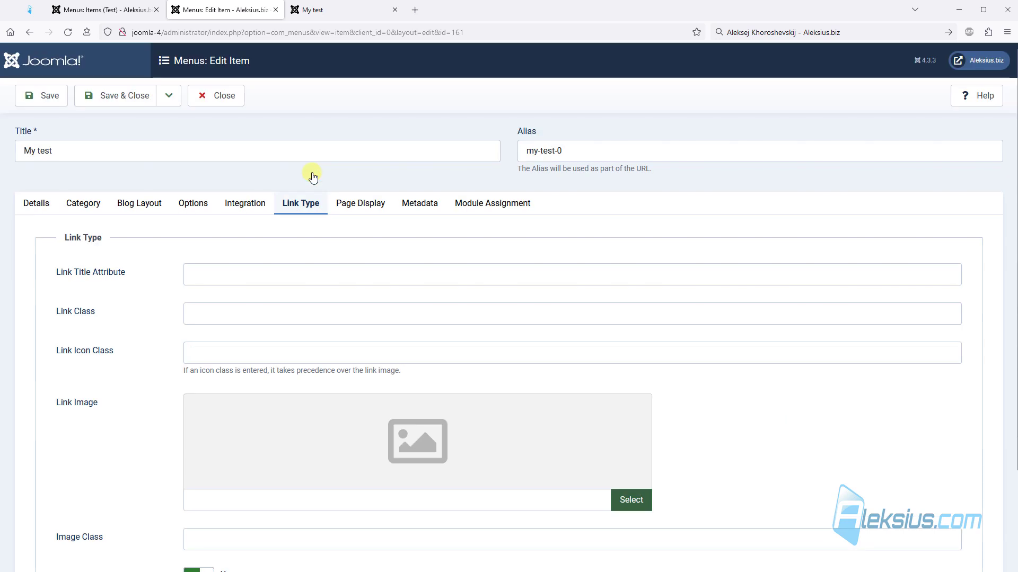
click(205, 273)
text(Link Title Attribute)
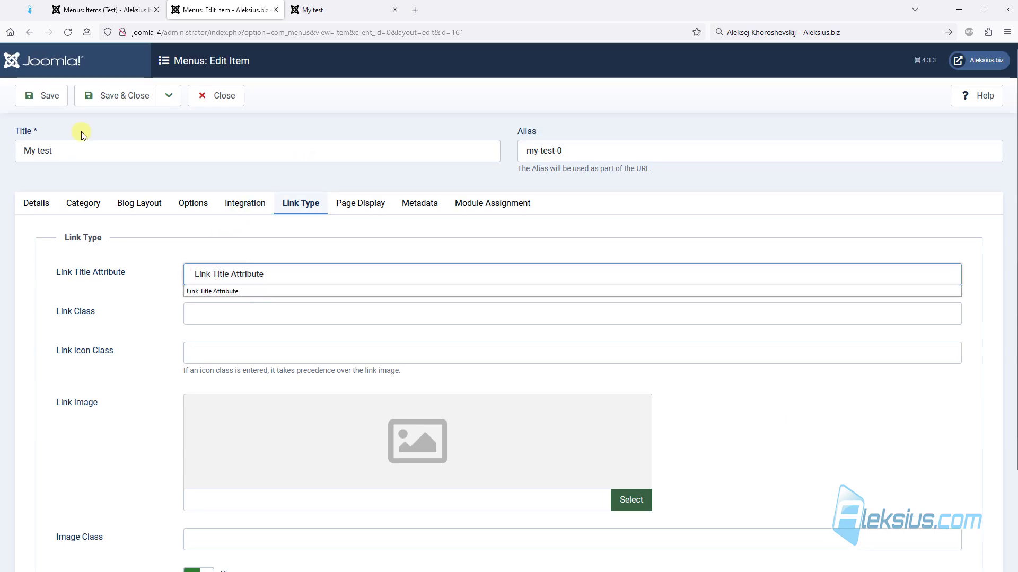
click(57, 99)
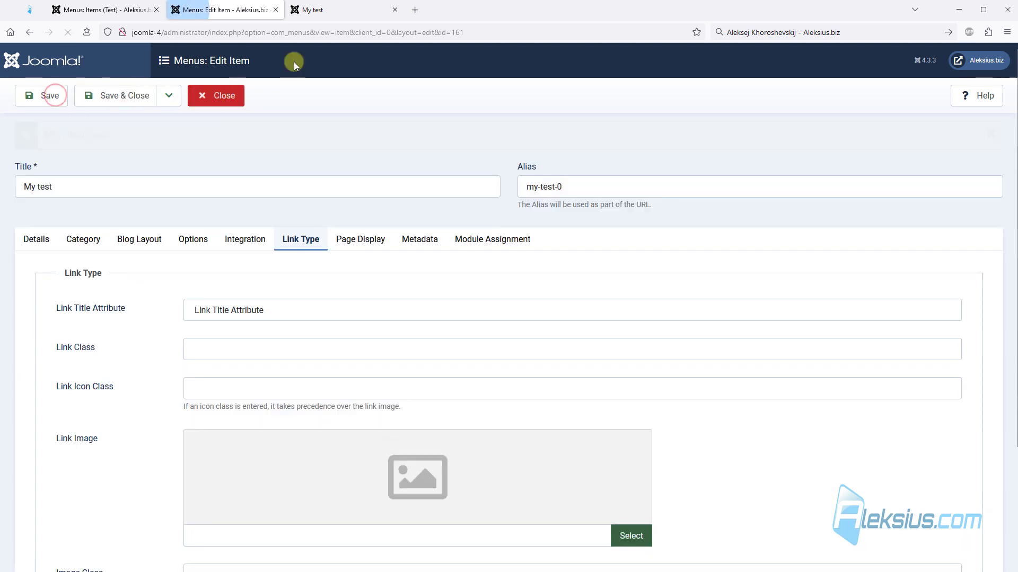
click(333, 11)
key(F5)
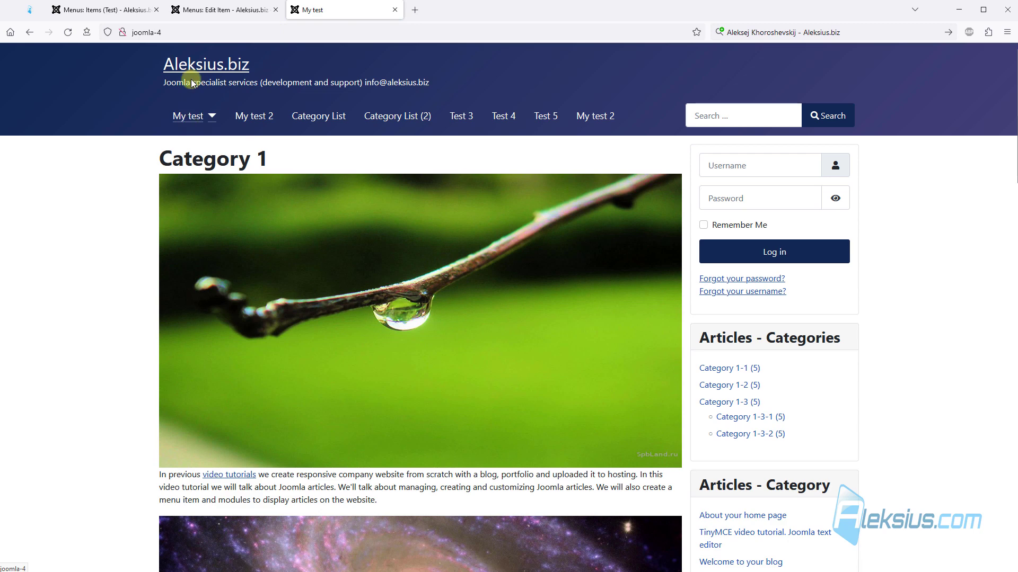
- Assign powered_by.png as My test's link image, save the menu item and check the site's menu
click(221, 9)
scroll(340, 207, down, 2)
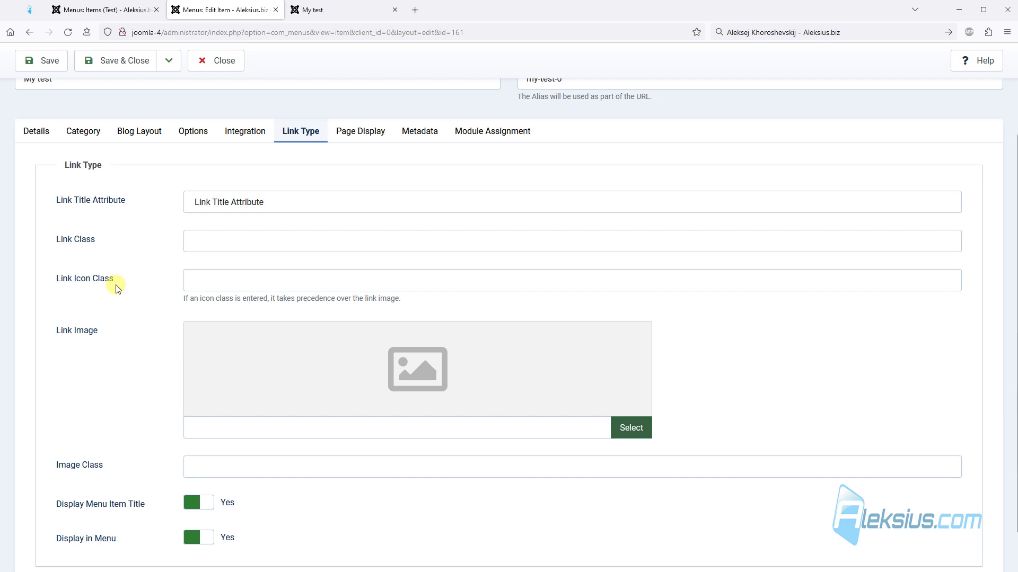
scroll(116, 284, down, 1)
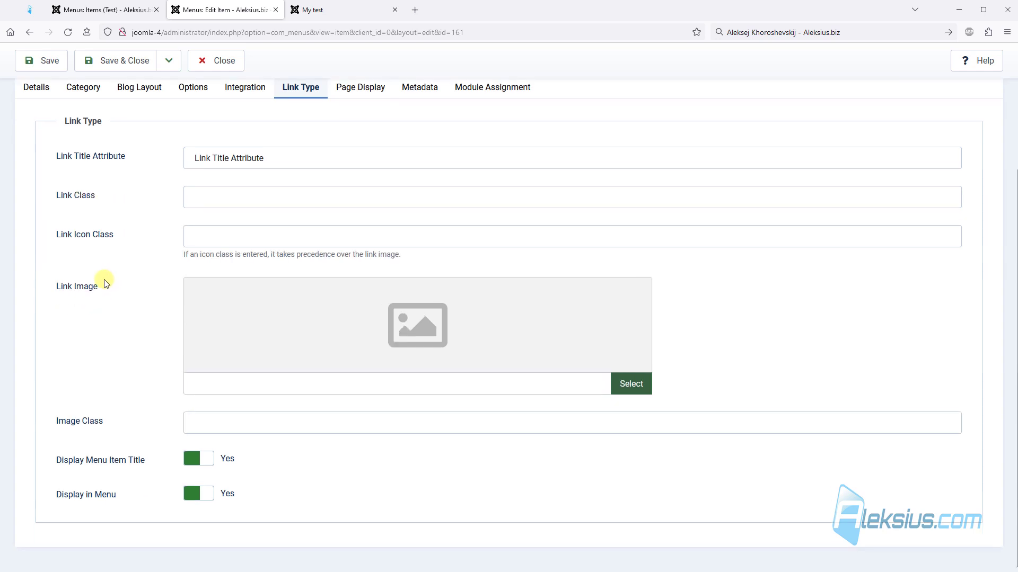
click(626, 385)
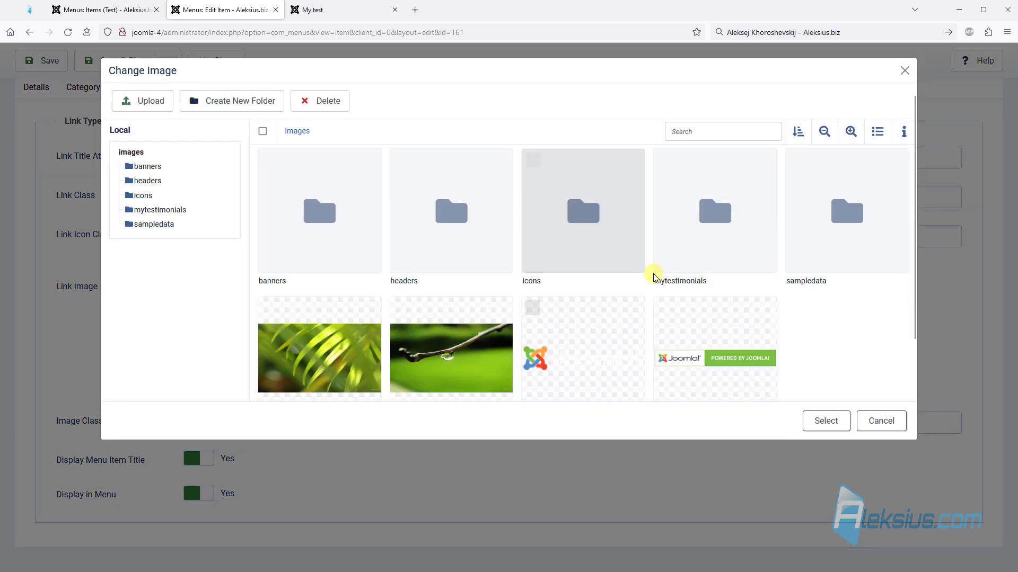
scroll(733, 288, down, 1)
click(733, 288)
click(825, 420)
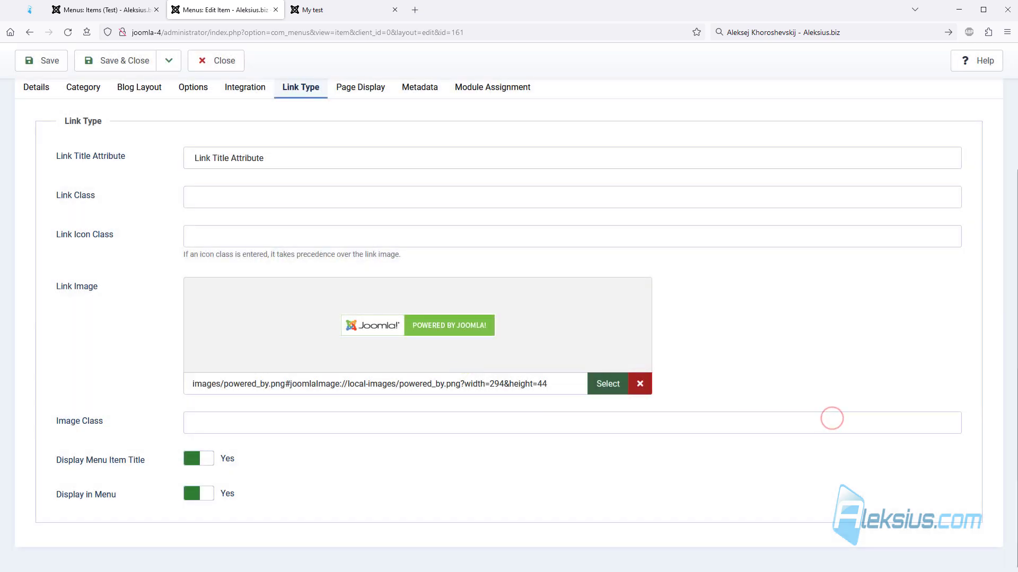
click(37, 60)
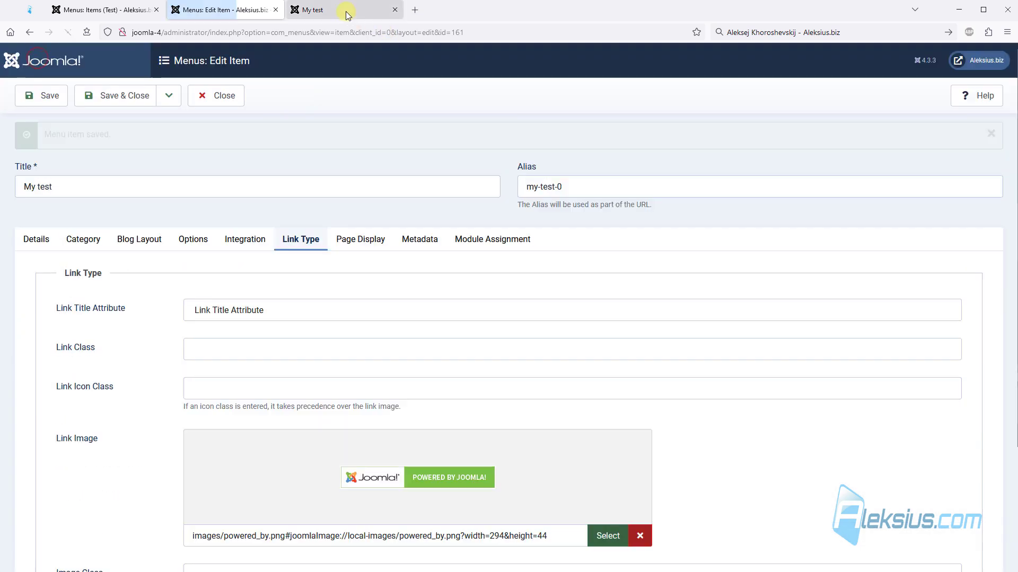
click(344, 12)
key(F5)
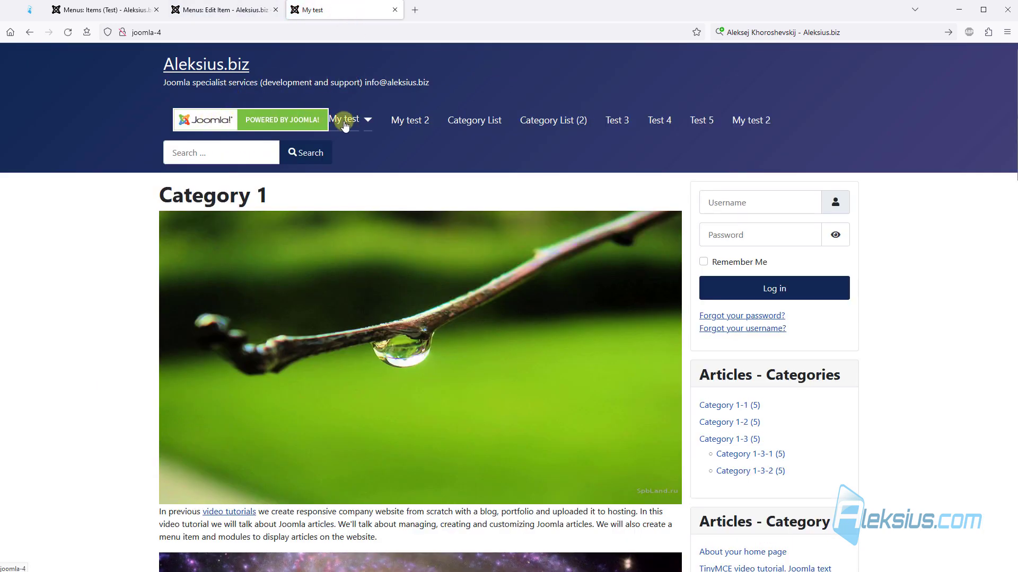
- Turn off the display of My test's menu item title, save it and try the image link on the site
click(256, 13)
scroll(414, 216, down, 3)
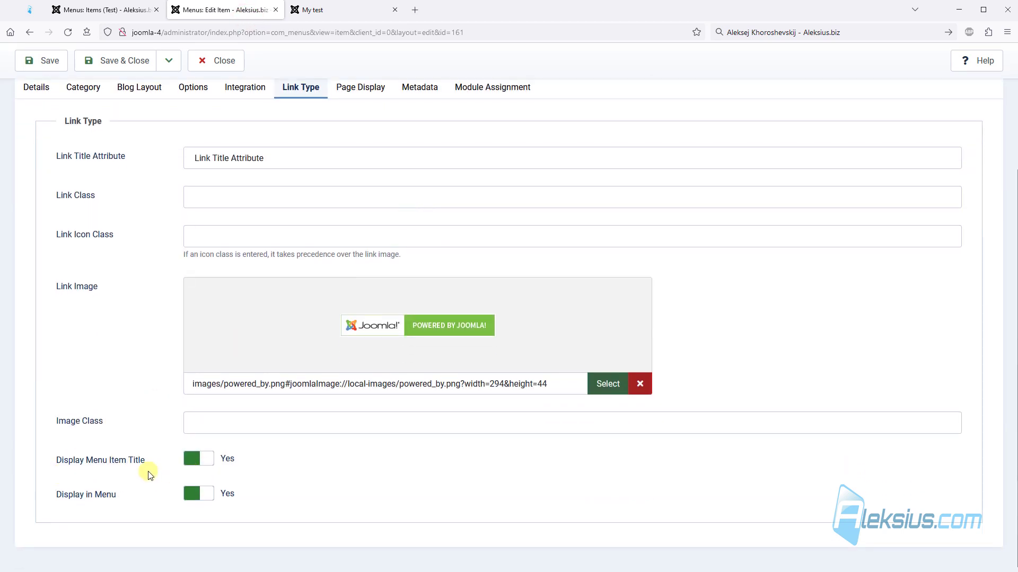
click(205, 465)
click(48, 63)
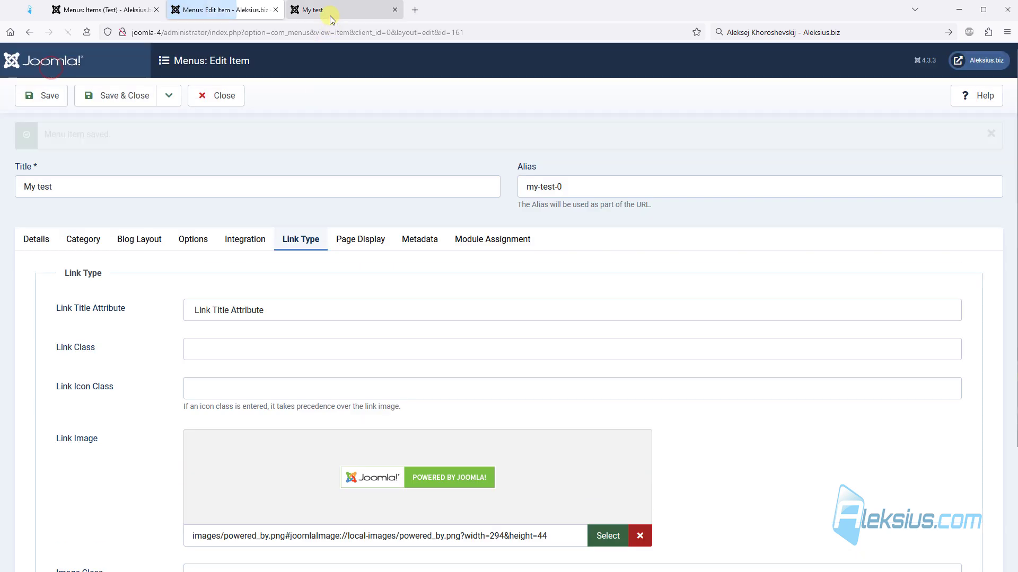
click(330, 15)
key(F5)
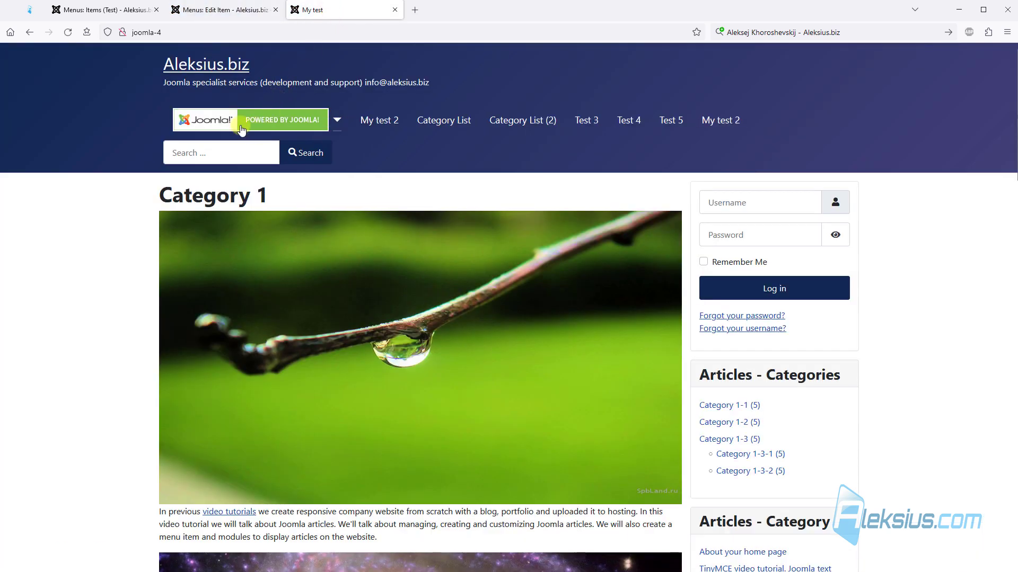
click(381, 122)
click(258, 129)
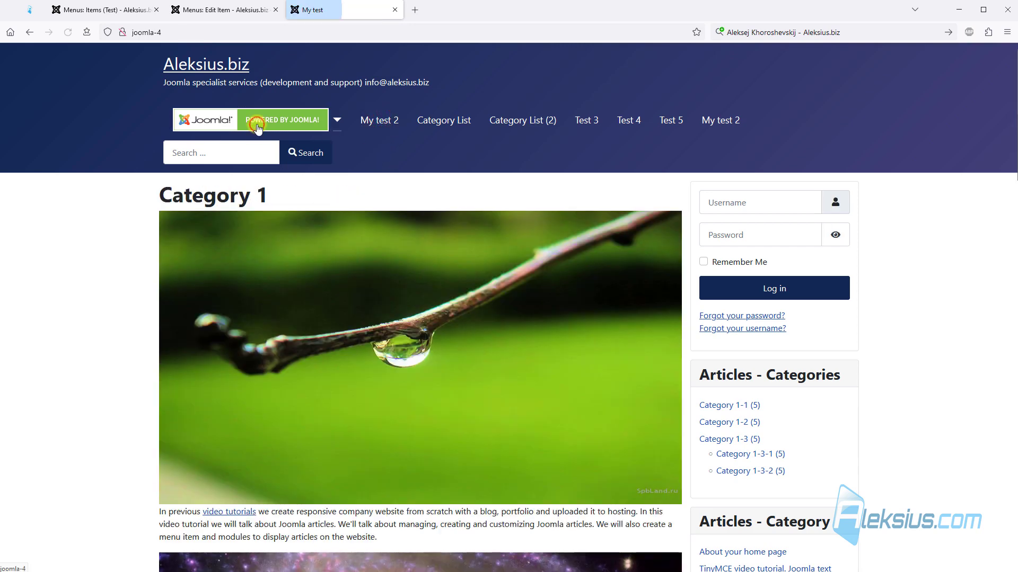
- Turn My test's menu item title display back on, save the item and refresh the site
click(216, 11)
scroll(371, 265, down, 3)
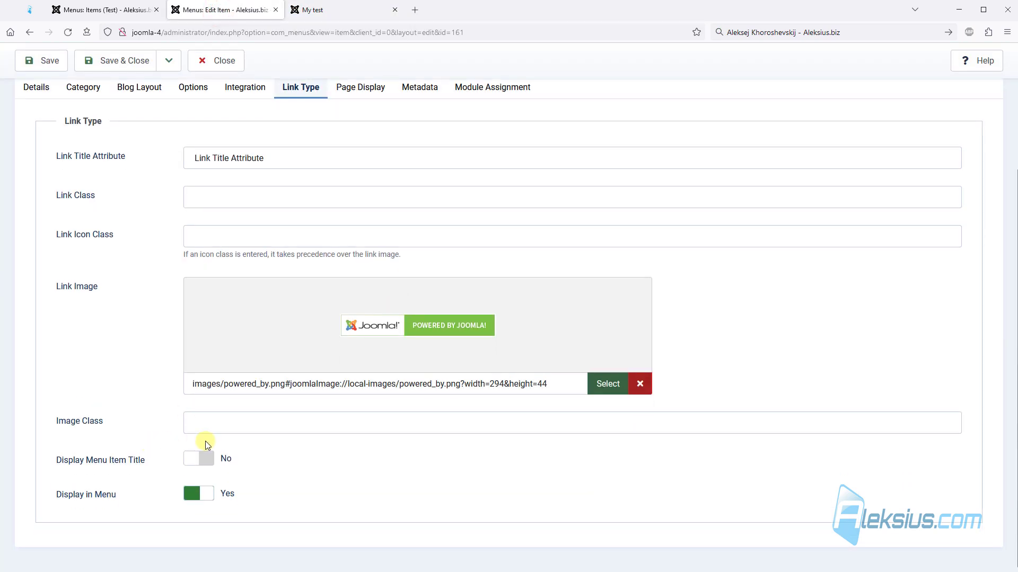
click(201, 459)
click(59, 61)
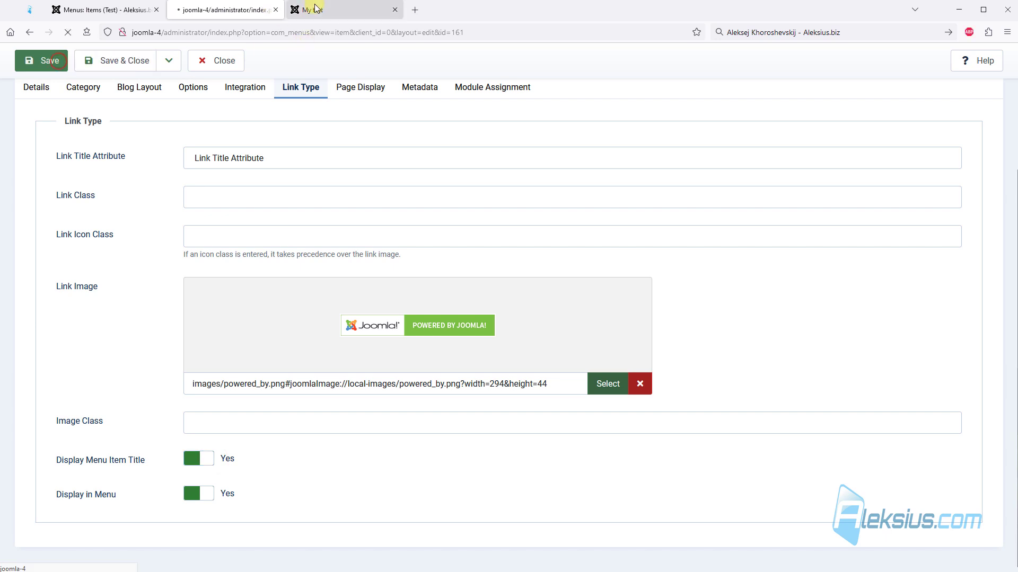
click(312, 9)
key(F5)
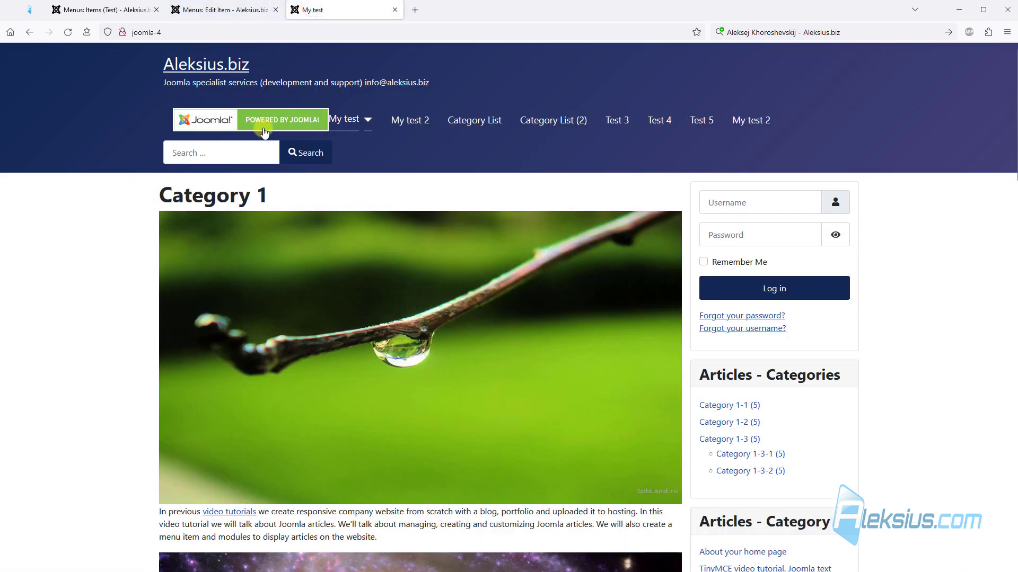
- Remove the link image from My test, save the menu item and refresh the site
click(204, 10)
click(646, 530)
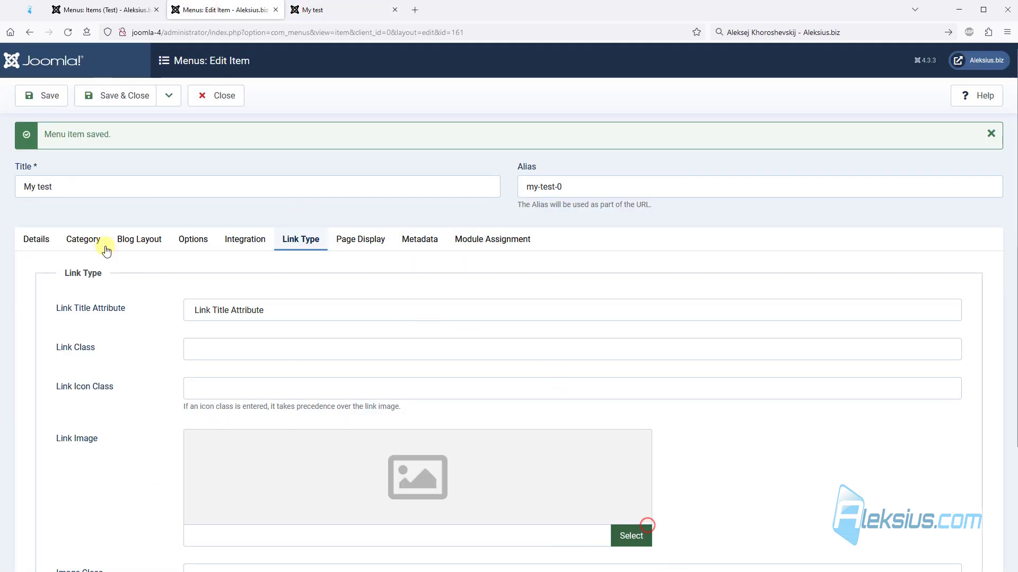
click(50, 95)
click(313, 10)
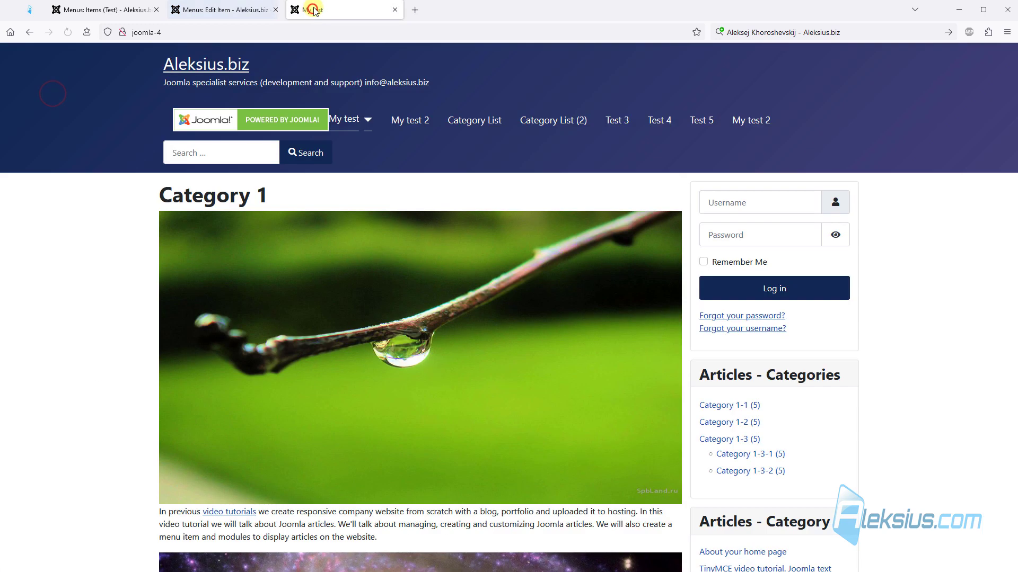
key(F5)
- Set My test's Display in Menu option to No, save the item and check the site's menu
click(217, 13)
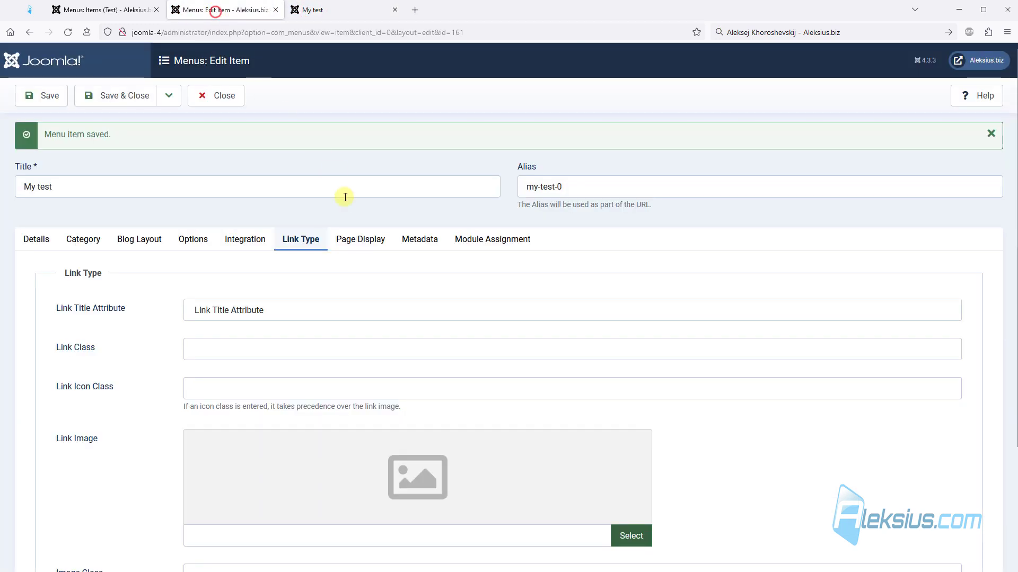
scroll(367, 227, down, 3)
click(210, 494)
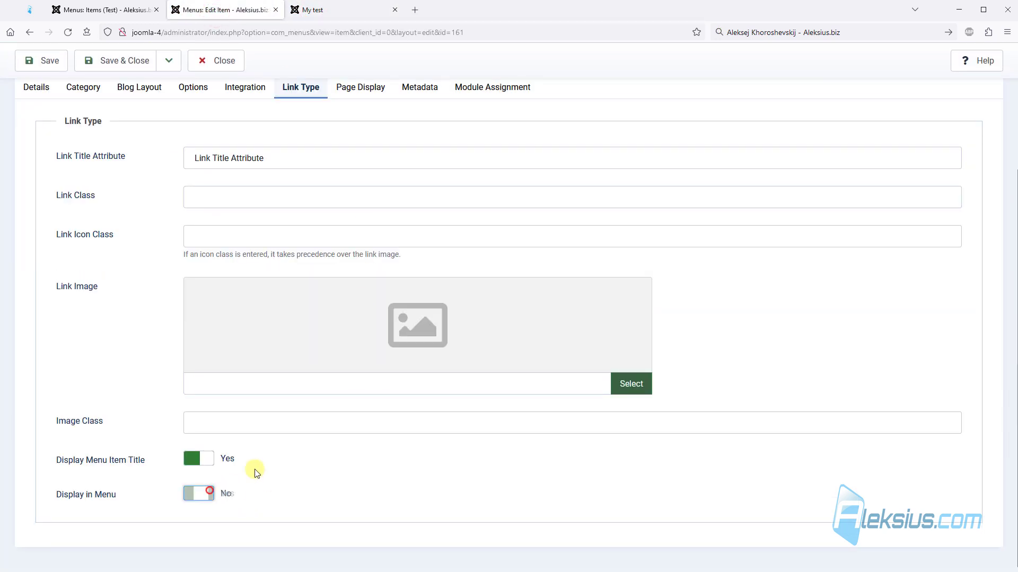
click(50, 61)
click(325, 10)
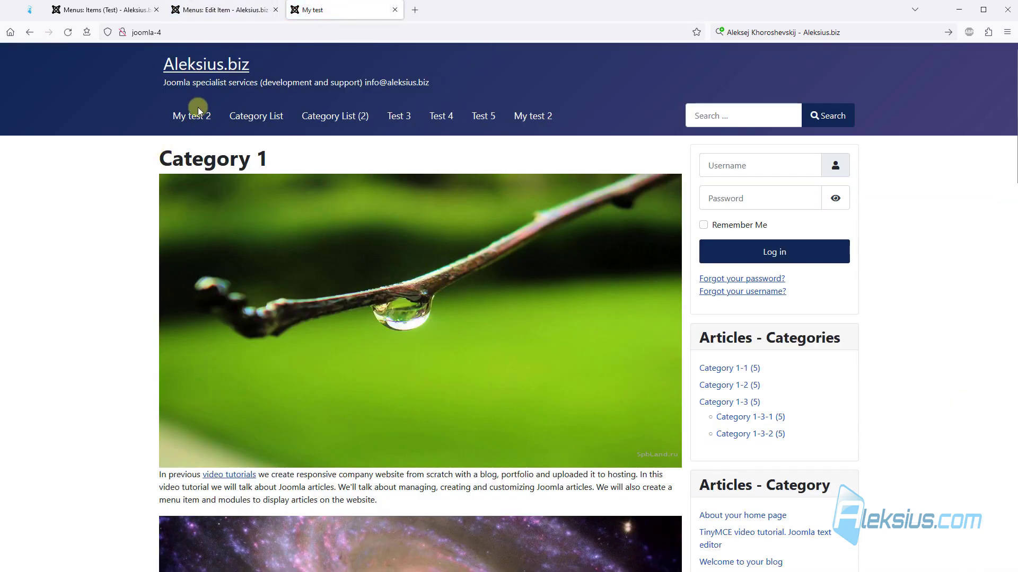
- Review My test's general details and compare them with the site's main menu
click(233, 10)
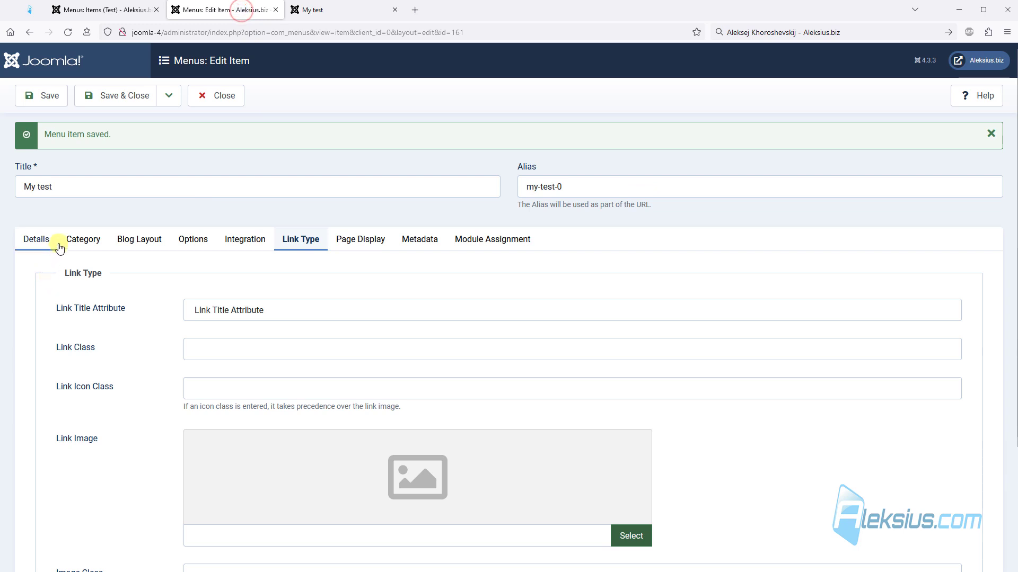
click(42, 239)
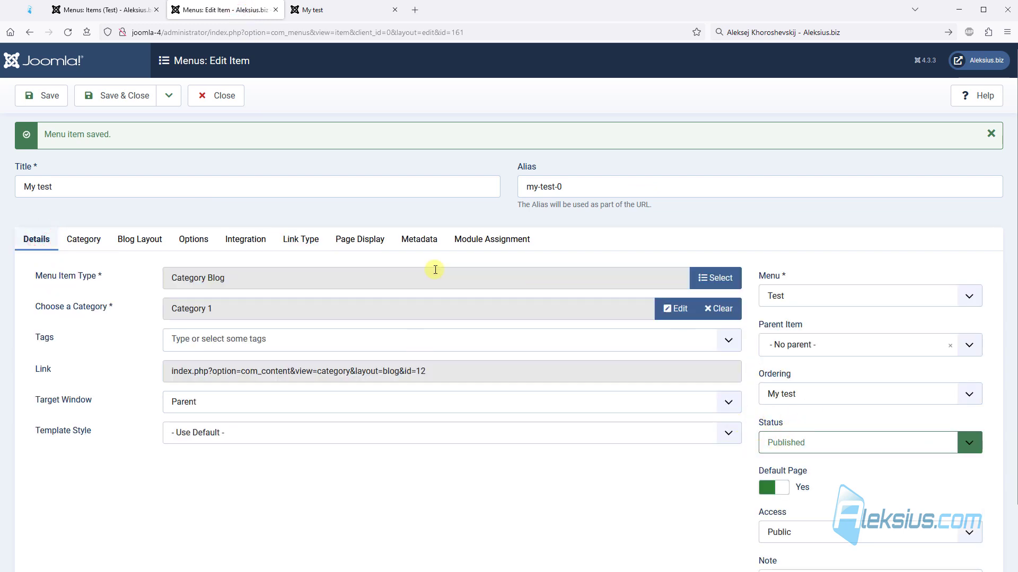
click(286, 238)
click(313, 9)
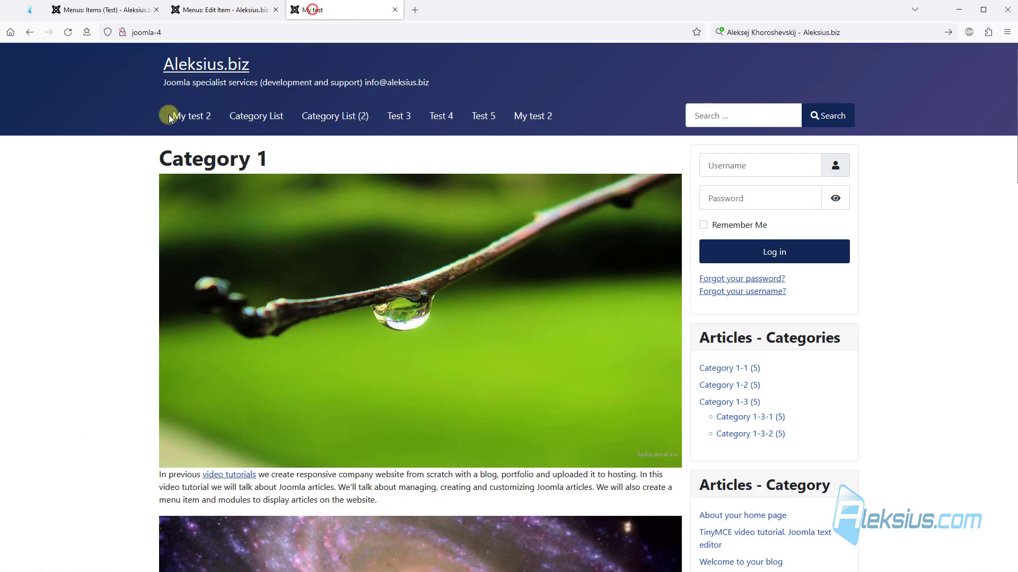
- Set My test's Display in Menu option back to Yes and save the menu item
click(222, 9)
scroll(302, 244, down, 3)
click(209, 494)
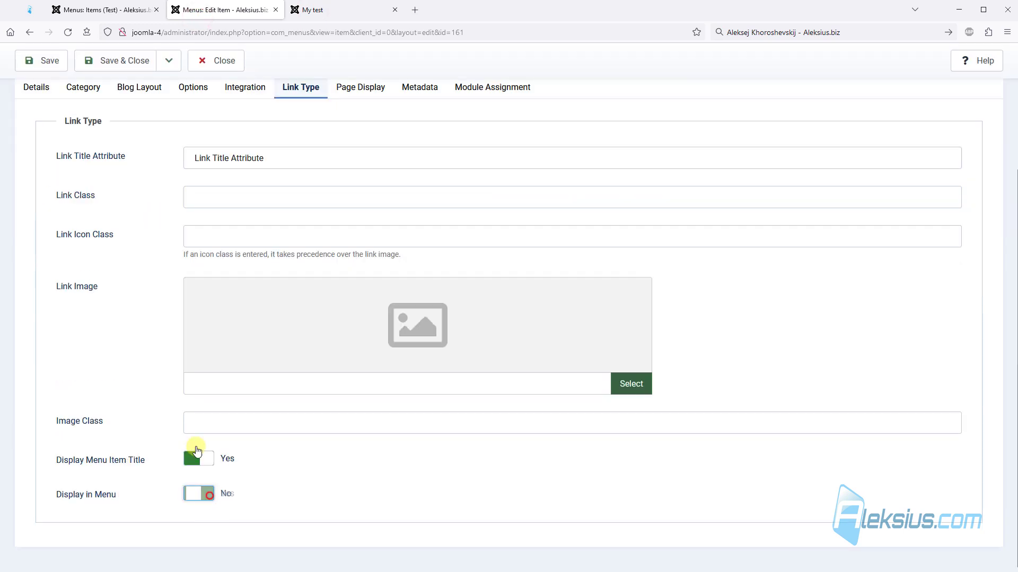
click(43, 61)
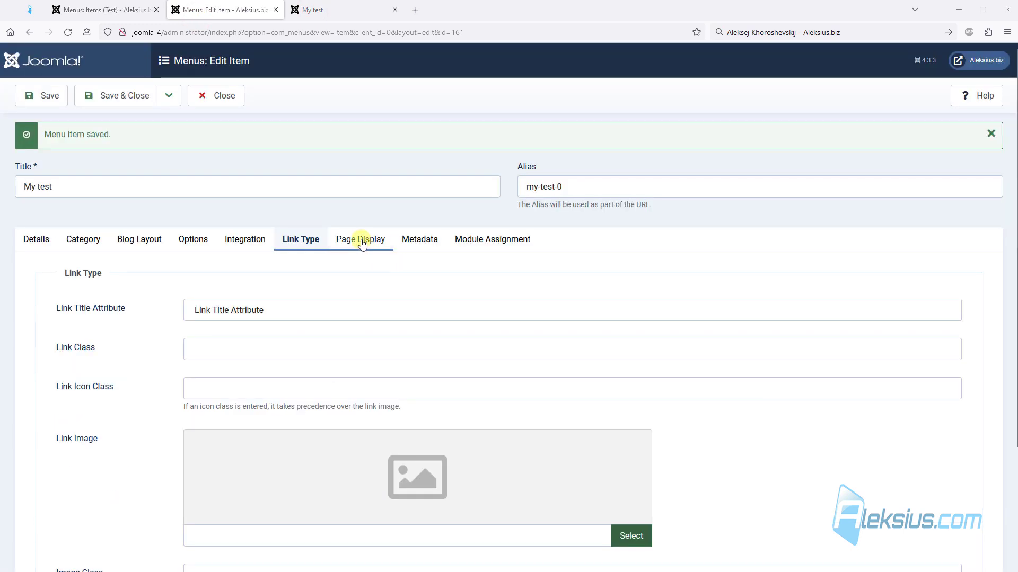
- Enter the site owner's full name followed by "- Aleksius.biz" as My test's browser page title
click(362, 243)
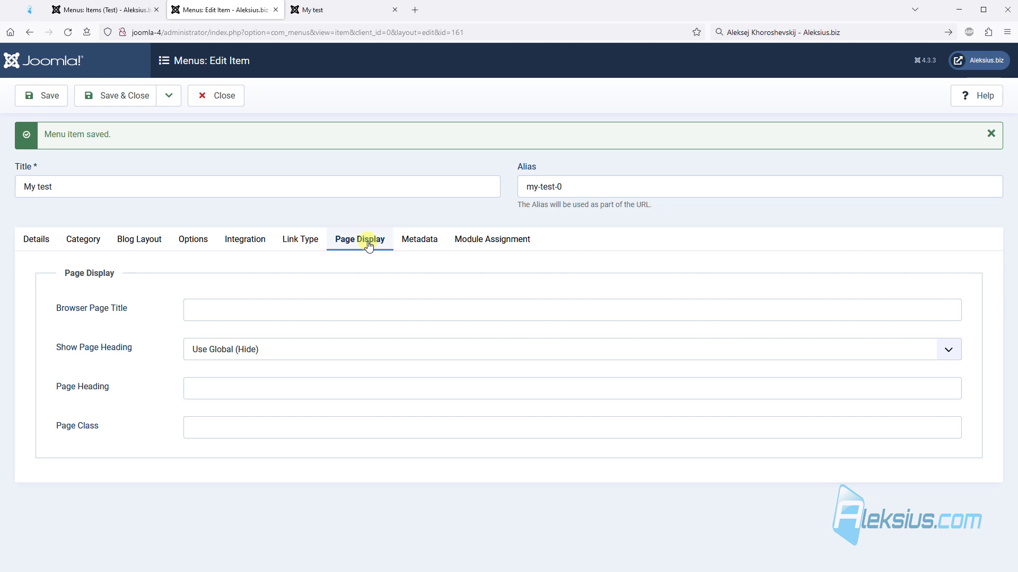
click(209, 315)
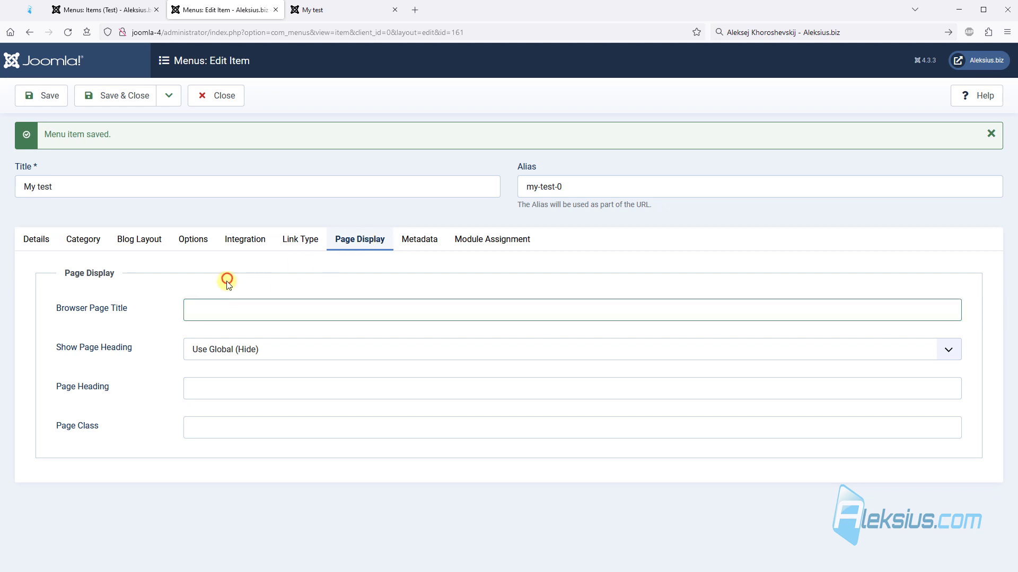
click(219, 311)
text(Aleksej Khoroshevskij - Aleksius.biz)
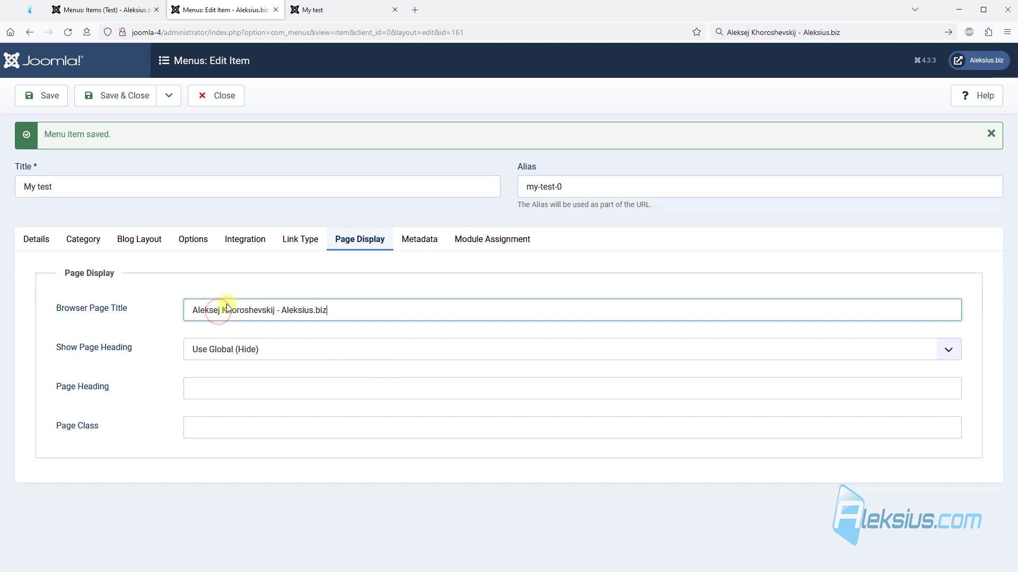
- Save the My test menu item and examine the title tag in the site home page's source code
click(62, 105)
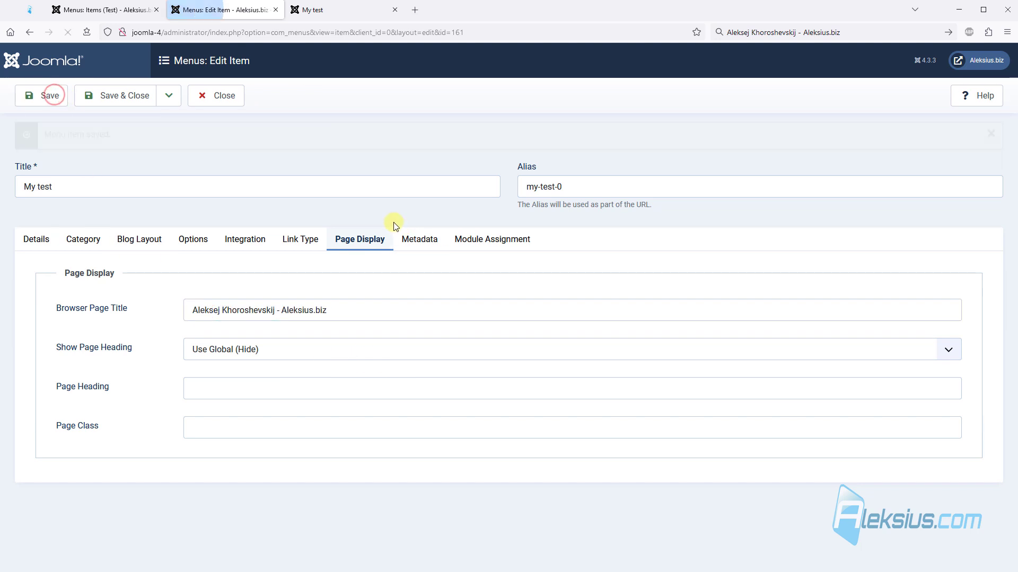
click(319, 8)
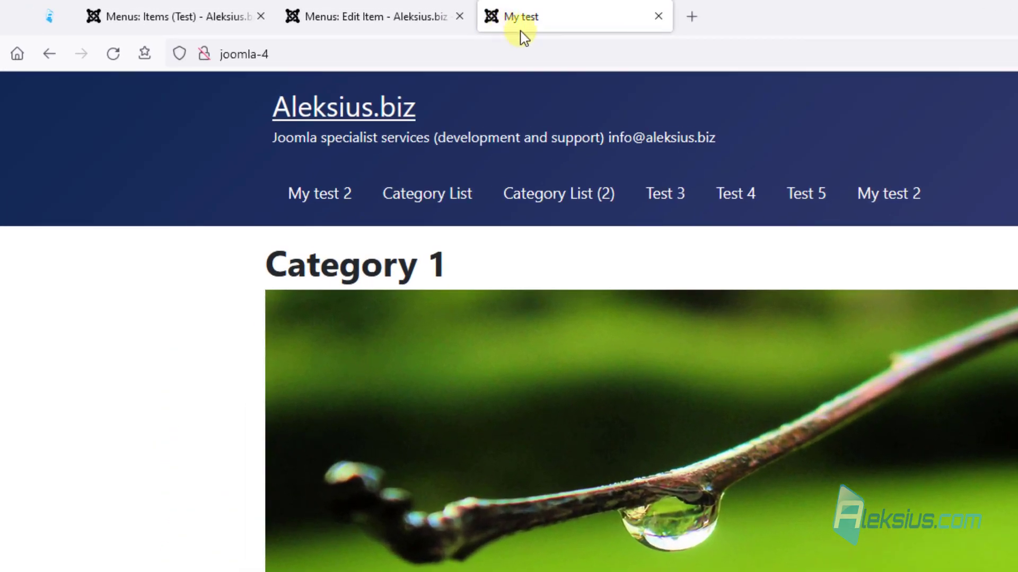
key(ctrl+u)
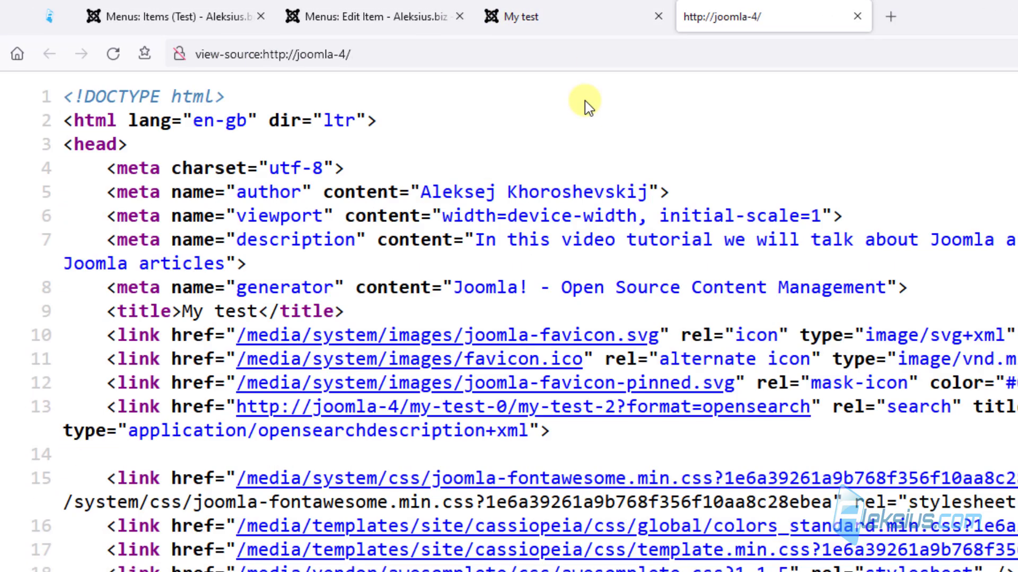
triple_click(350, 312)
drag(103, 312, 350, 312)
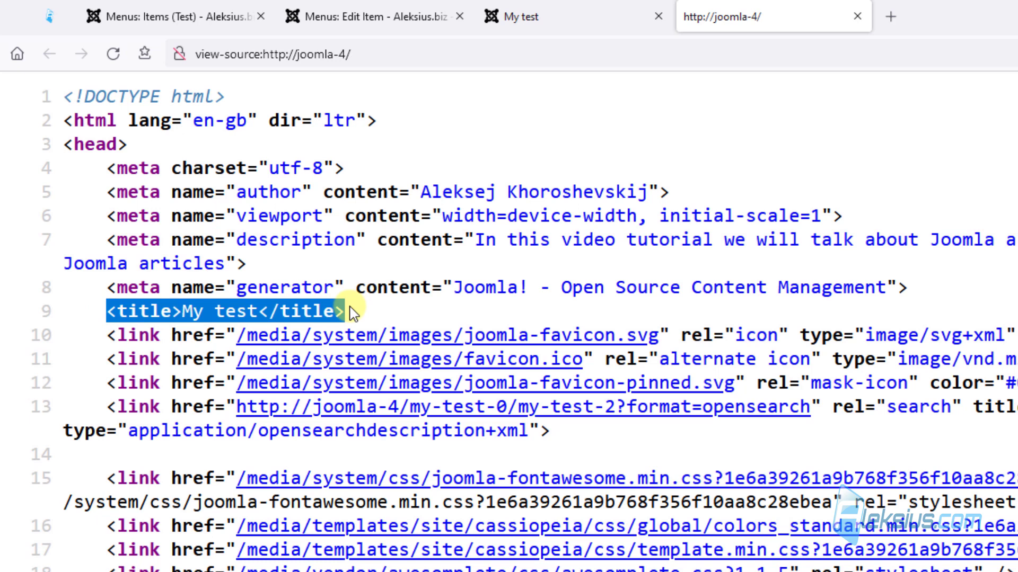
- Reload the site's home page and check its title tag again in the page source
click(857, 16)
key(F5)
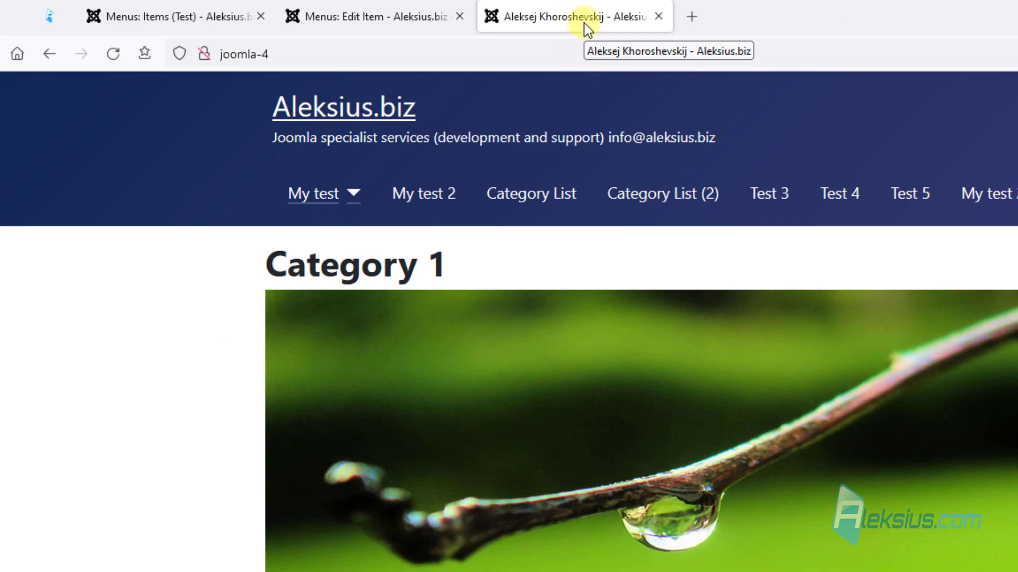
key(ctrl+u)
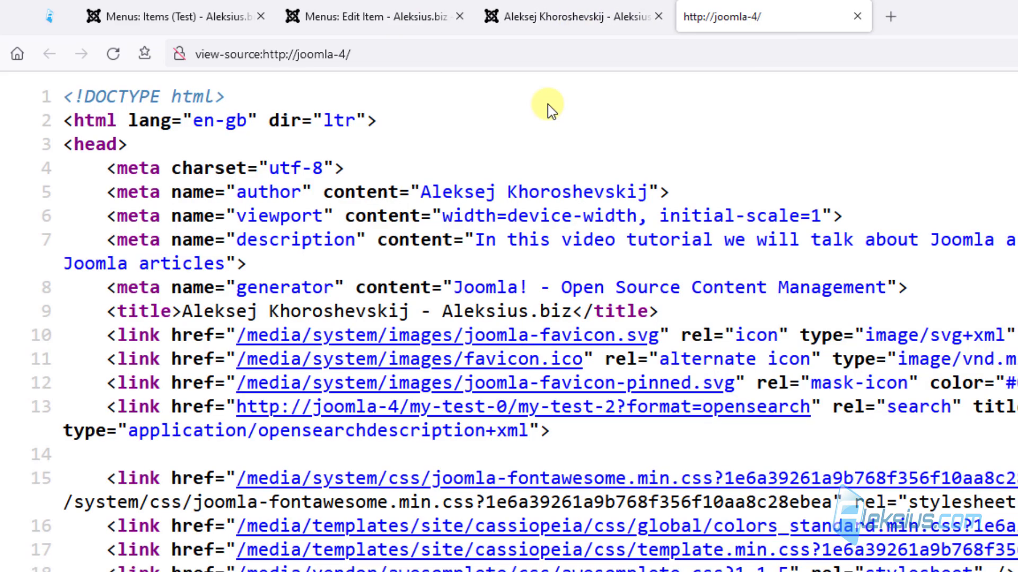
triple_click(222, 312)
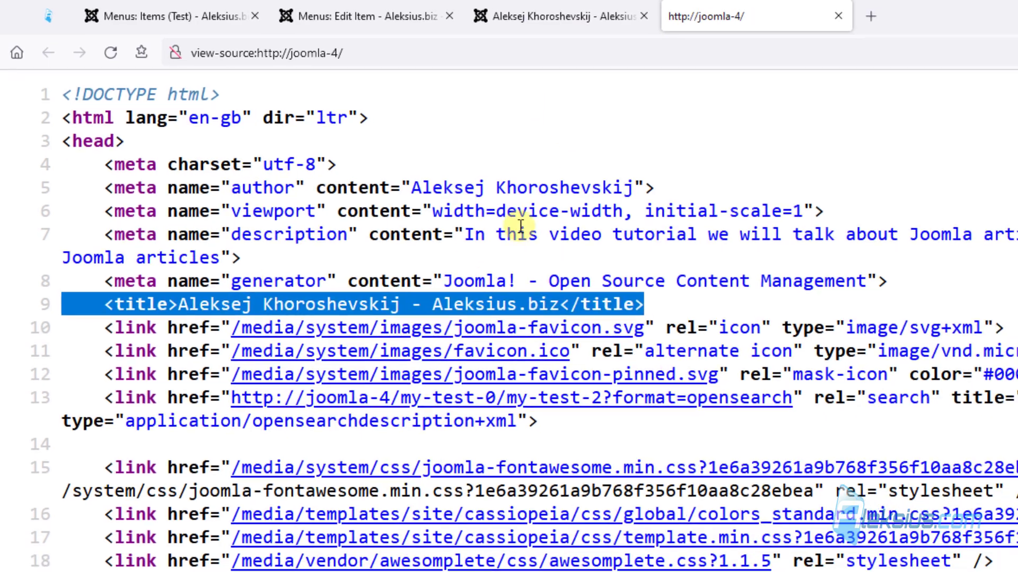
click(590, 11)
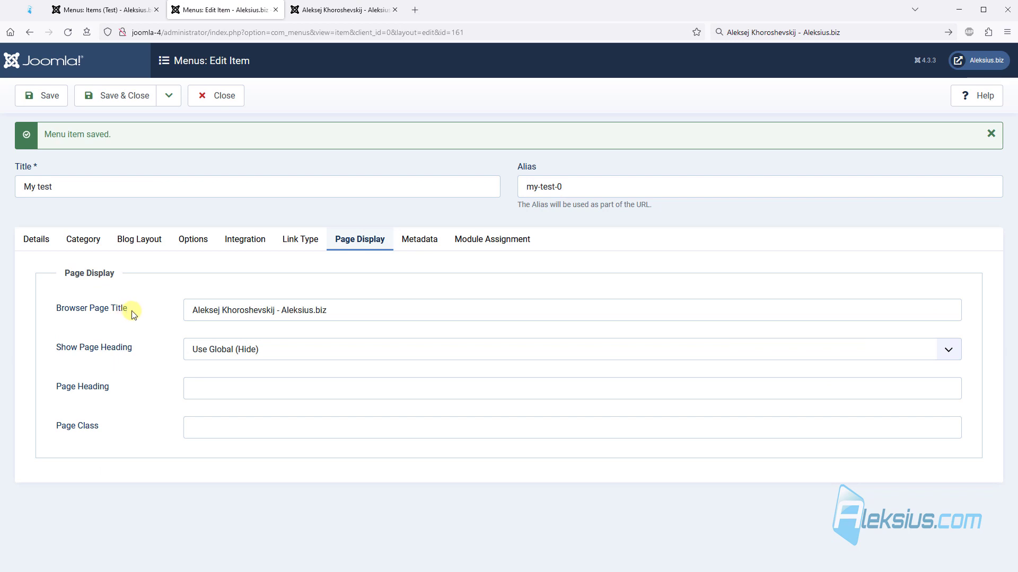
- Set My test's Show Page Heading option to Show, save the item and check the heading on the site
click(237, 352)
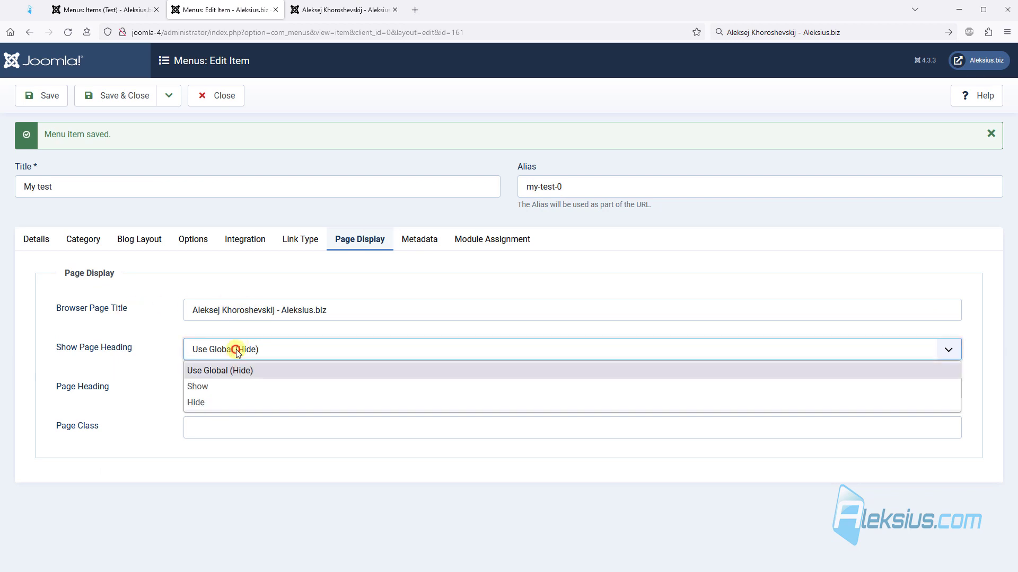
click(226, 392)
click(48, 102)
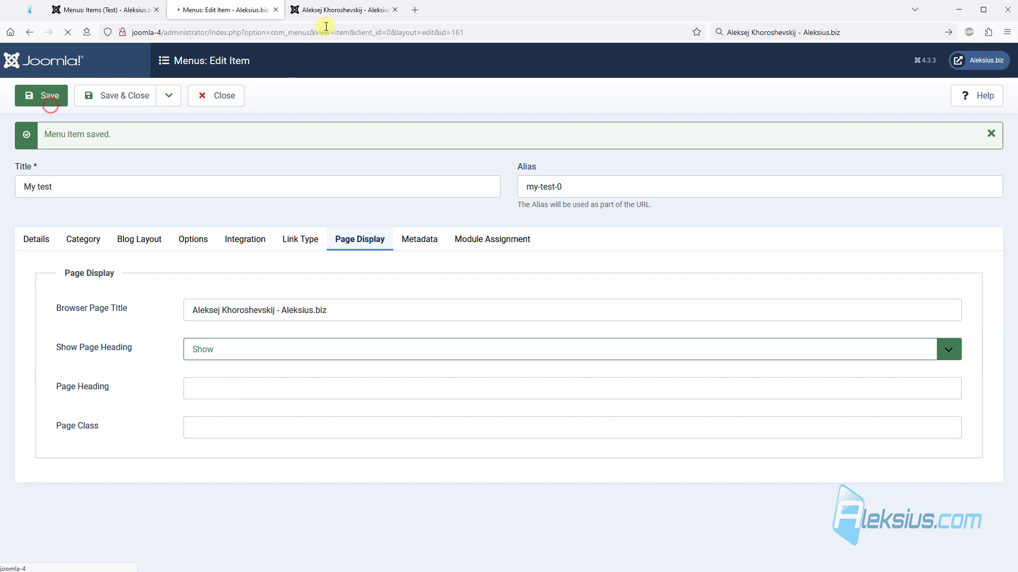
click(329, 9)
key(F5)
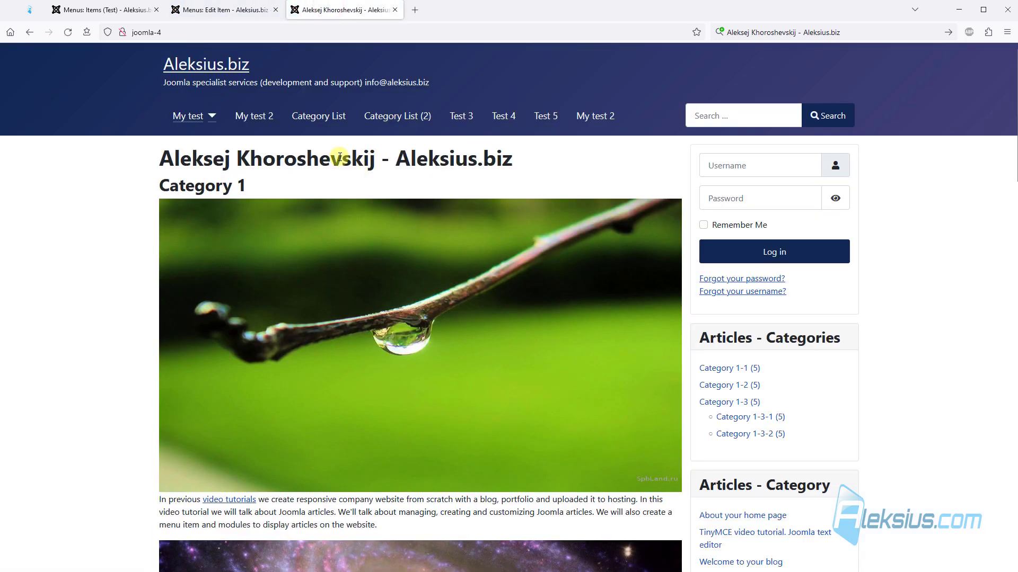
triple_click(325, 159)
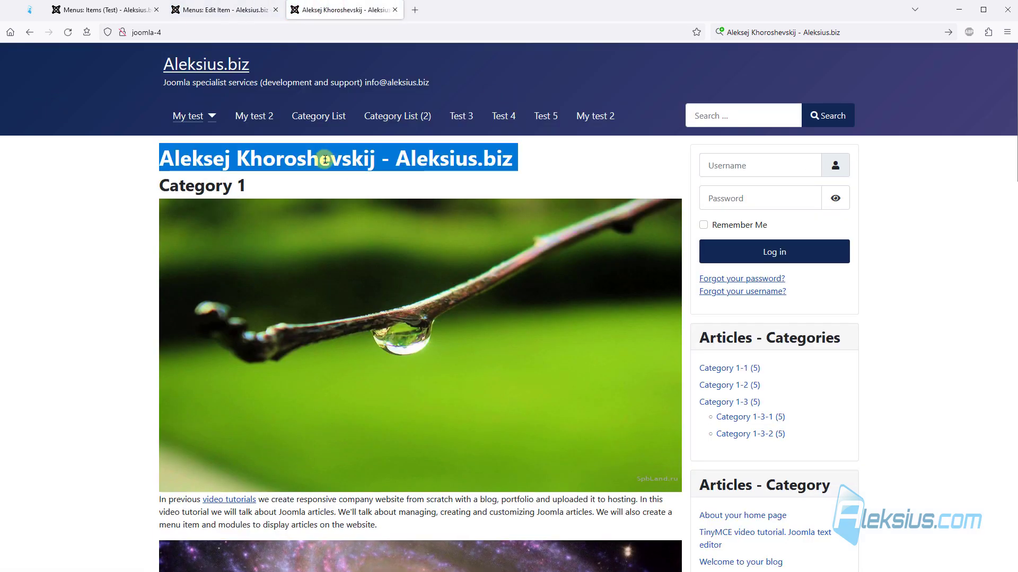
- Copy "Aleksius.biz" from the browser page title into My test's Page Heading, save the item and reload the site
click(229, 9)
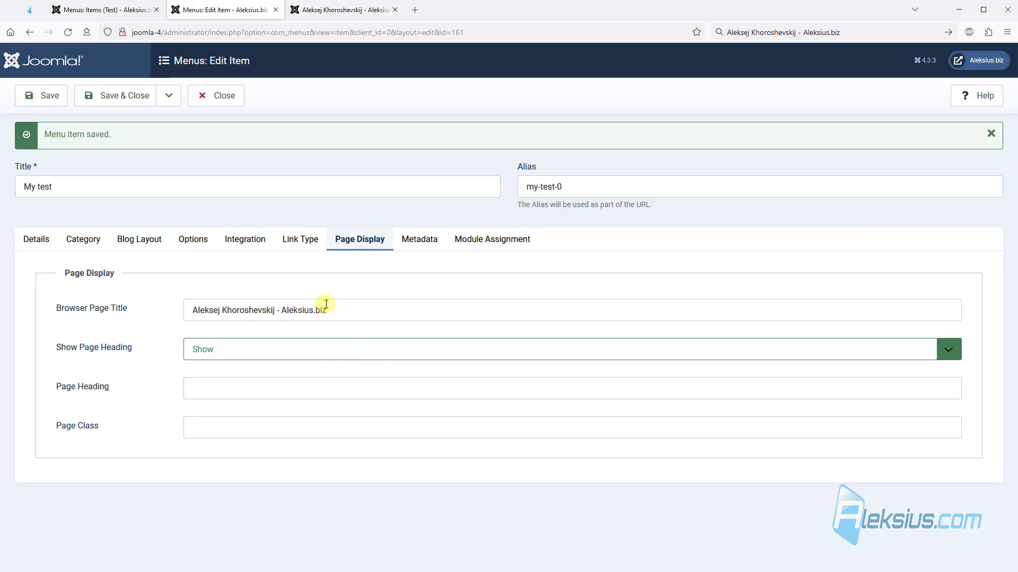
drag(330, 308, 284, 312)
key(ctrl+c)
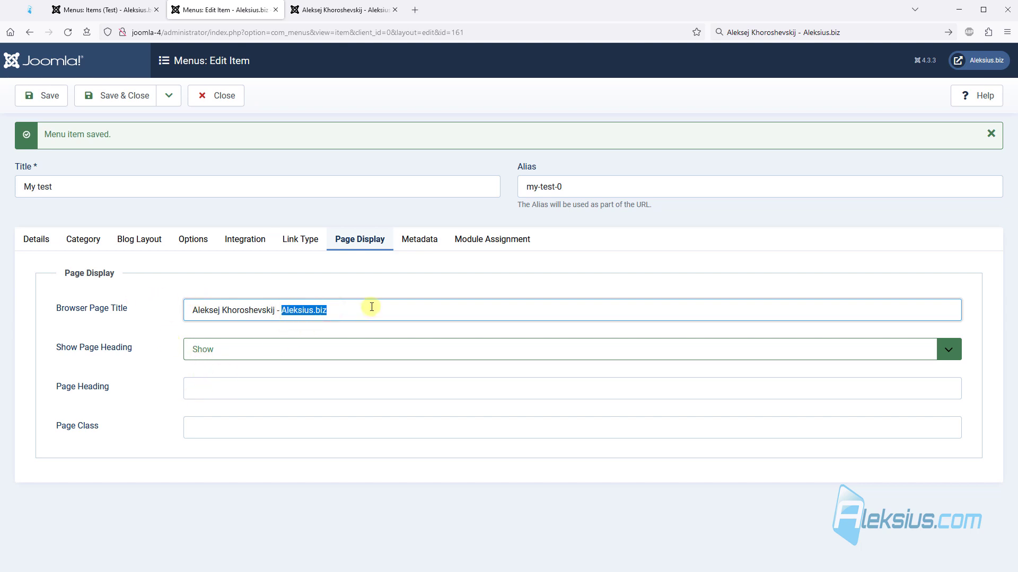
click(217, 390)
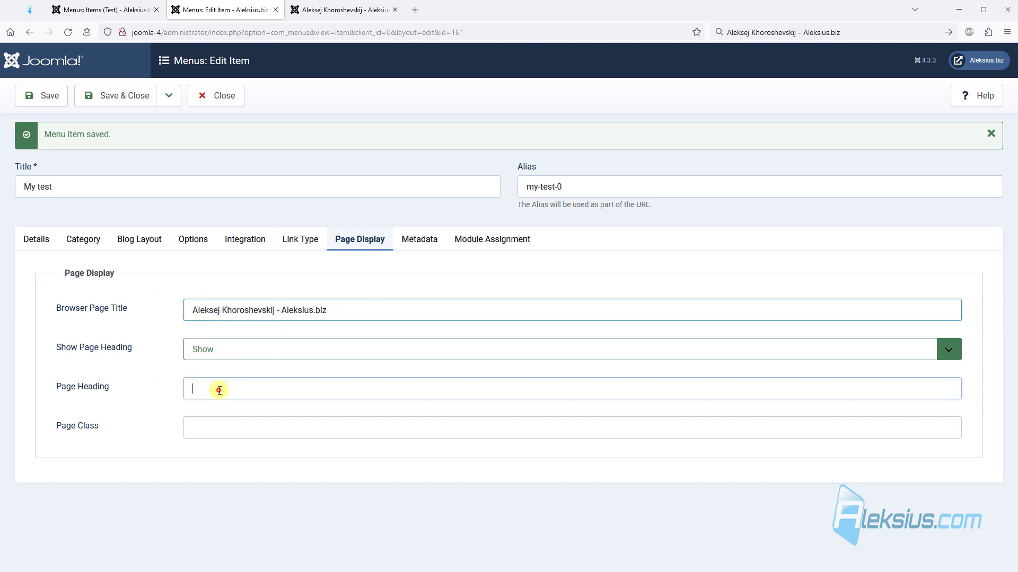
key(ctrl+v)
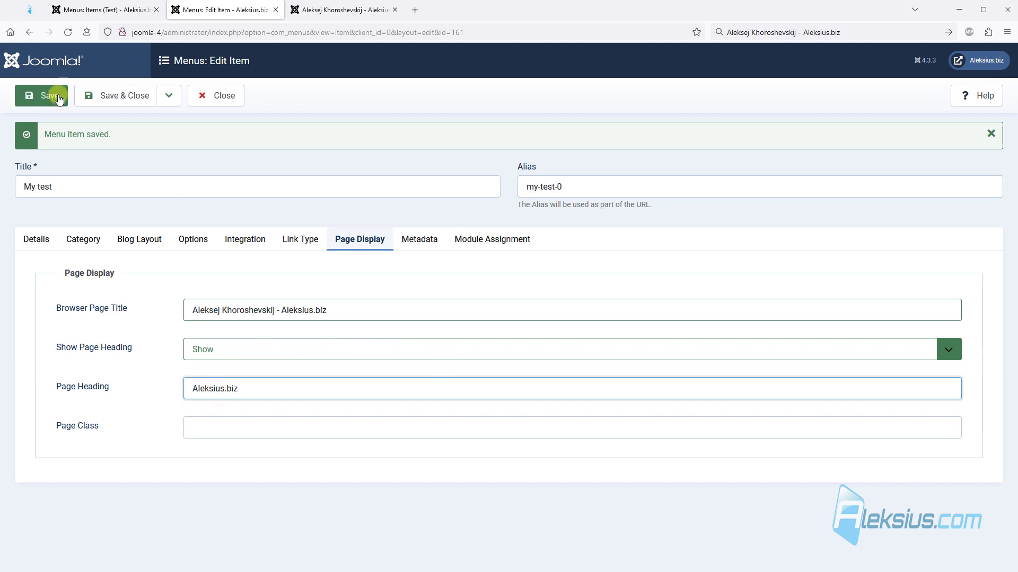
click(56, 95)
click(318, 14)
key(F5)
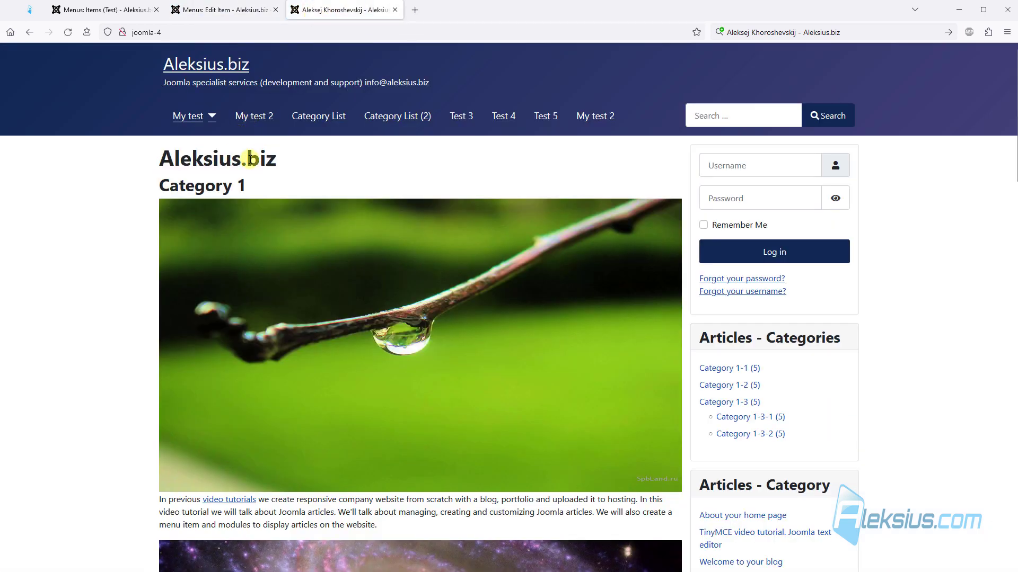
- Inspect the HTML markup of the "Aleksius.biz" page heading on the site, enlarging the inspector text
right_click(249, 158)
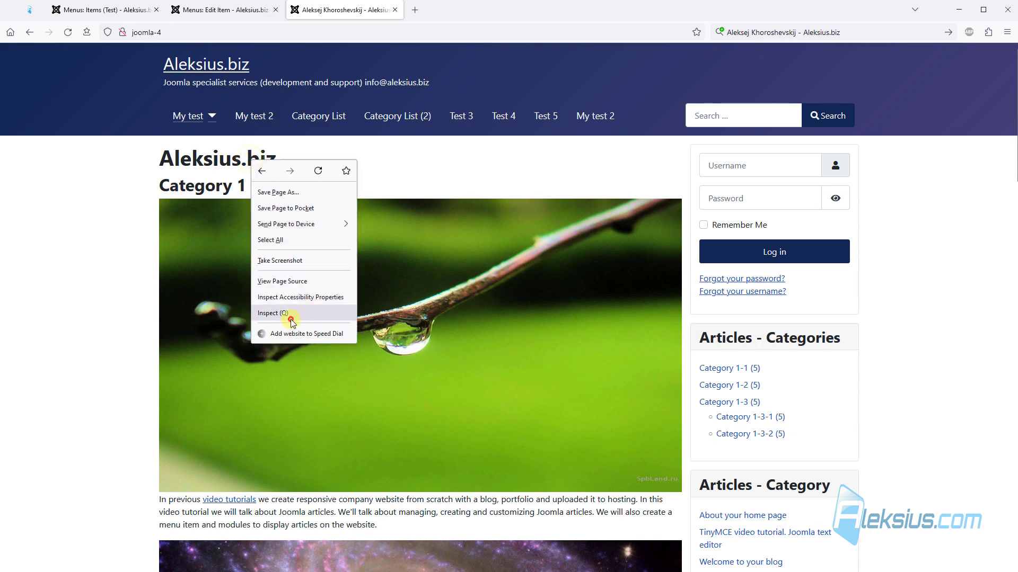
click(271, 321)
key(ctrl+plus)
key(ctrl+plus)
key(ctrl+plus)
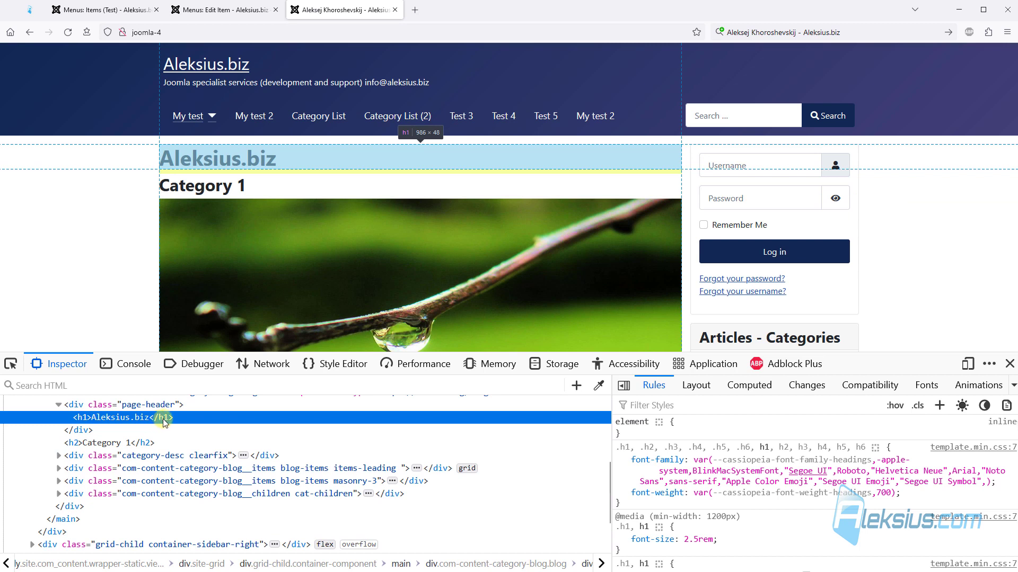
click(1010, 364)
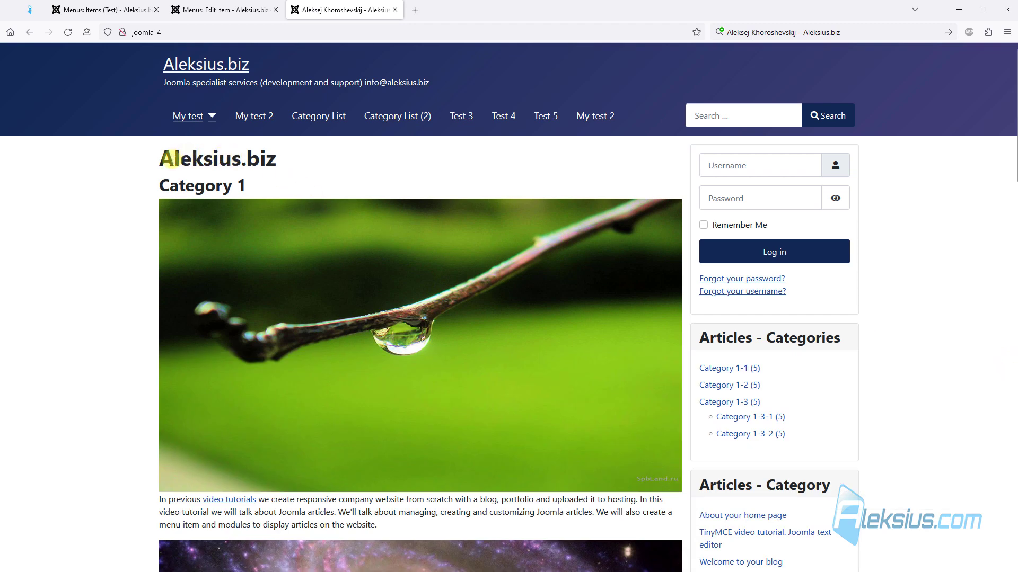
- Set the meta description to "Joomla for beginners - free tutorialsa. Reviews of extensions and templates for Joomla. Answers on questions from Joomla expert" plus the expert's name; save
click(236, 9)
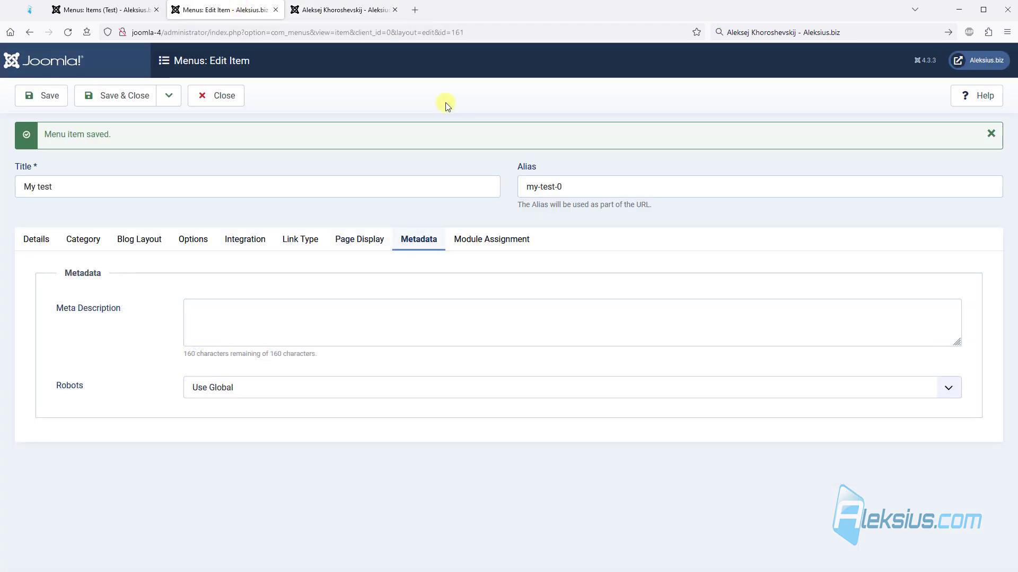
click(241, 316)
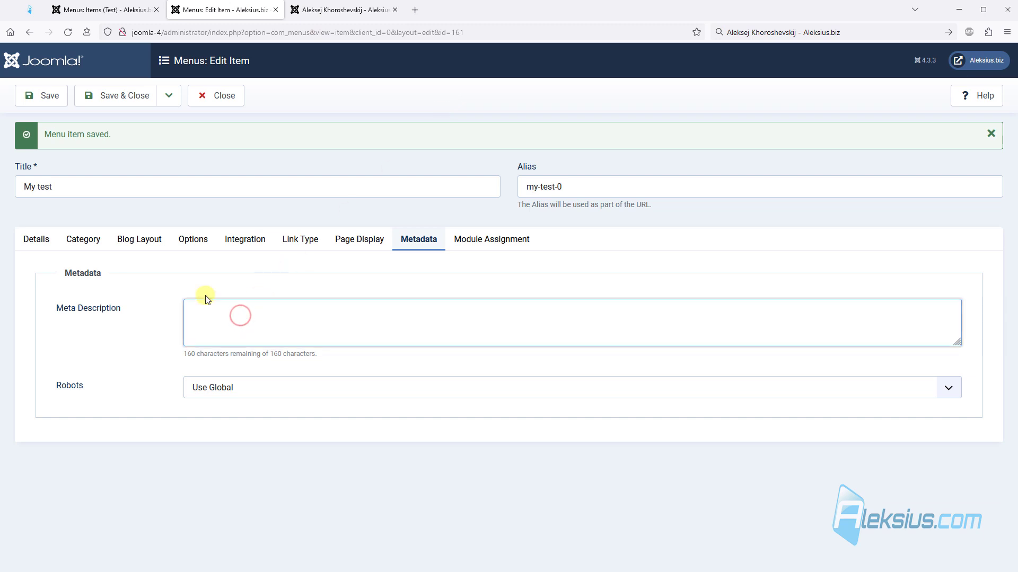
text(Joomla for beginners - free tutorialsa. Reviews of extensions and templates for Joomla. Answers on questions from Joomla expert Aleksej Khoroshevskij)
click(51, 98)
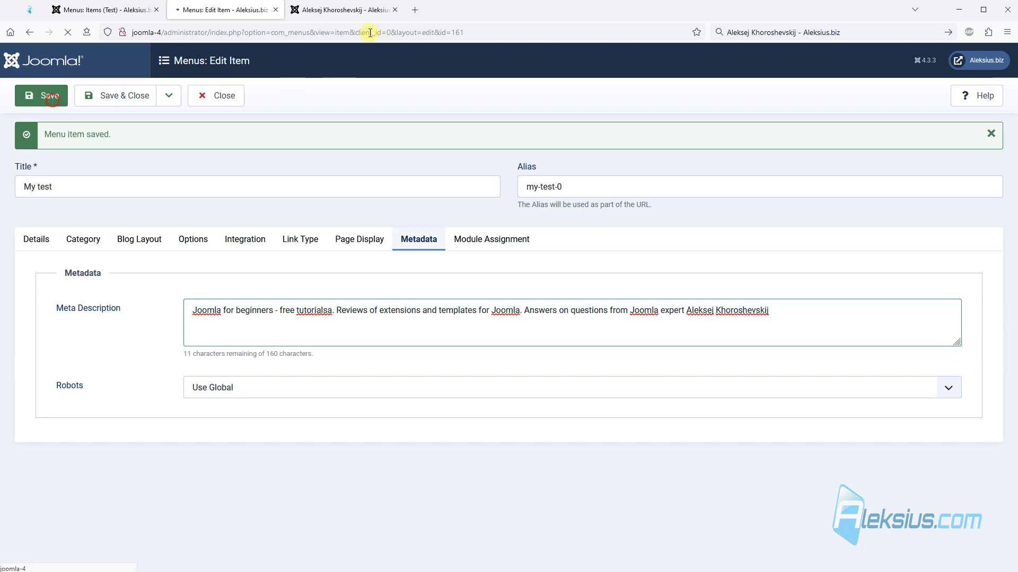
- Examine the description meta tag and its content in the site home page's source code
click(342, 10)
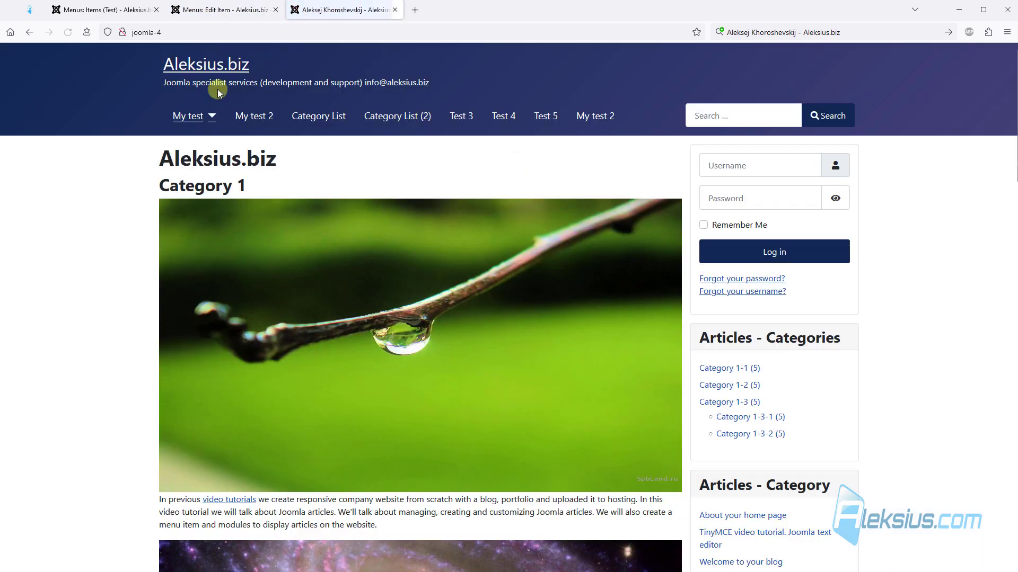
key(ctrl+u)
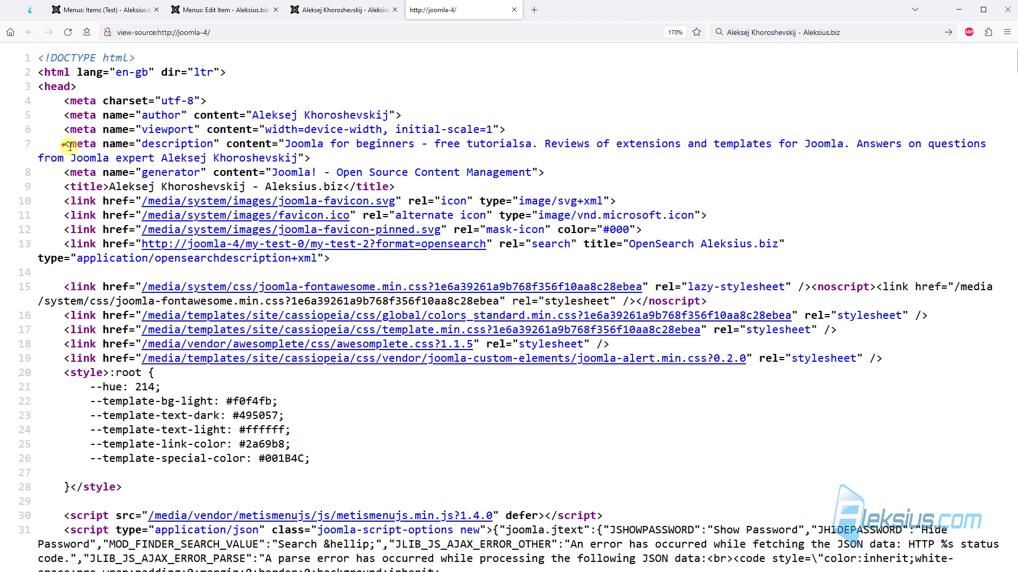
drag(65, 145, 314, 161)
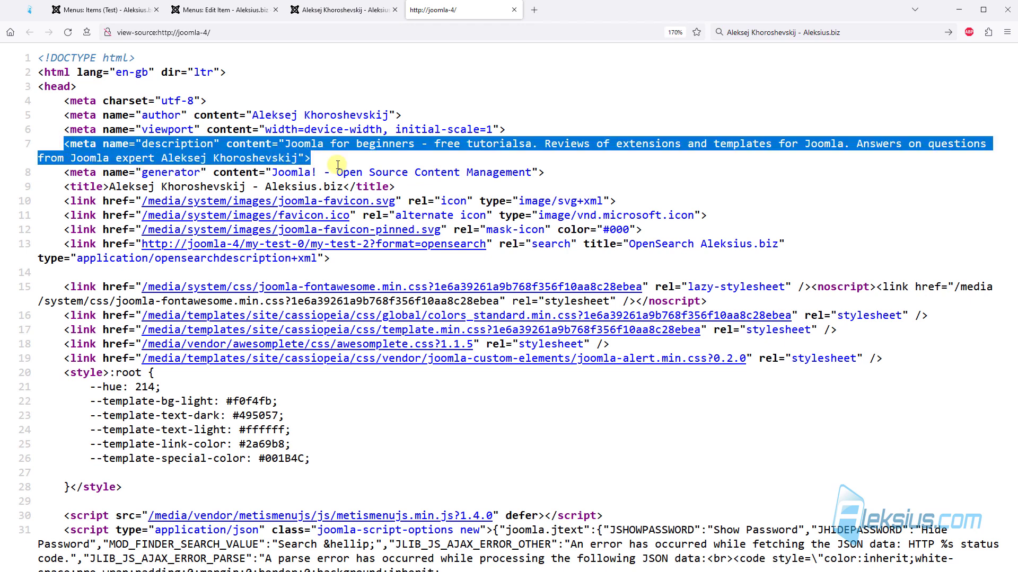
click(306, 151)
drag(285, 144, 297, 158)
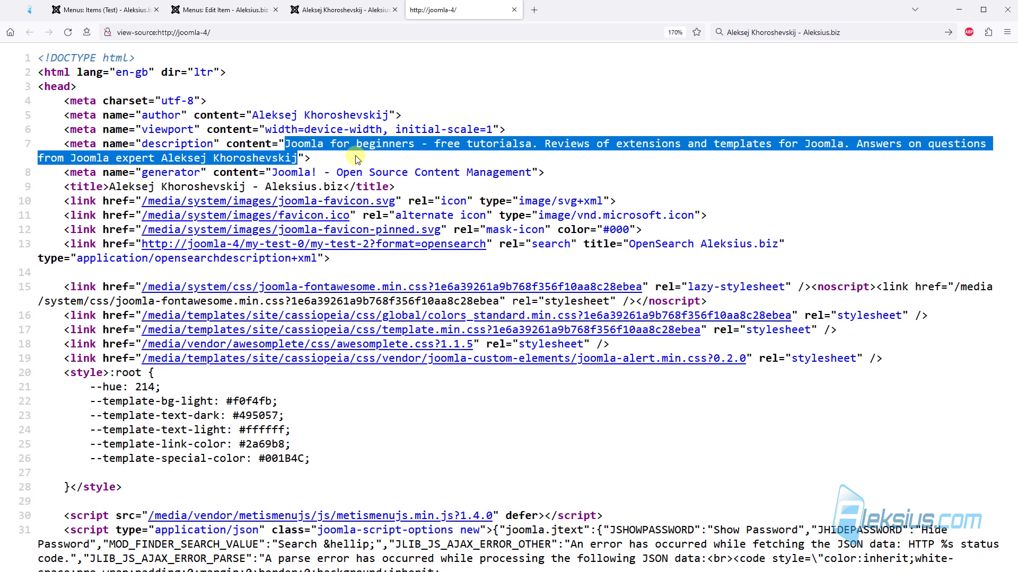
click(514, 11)
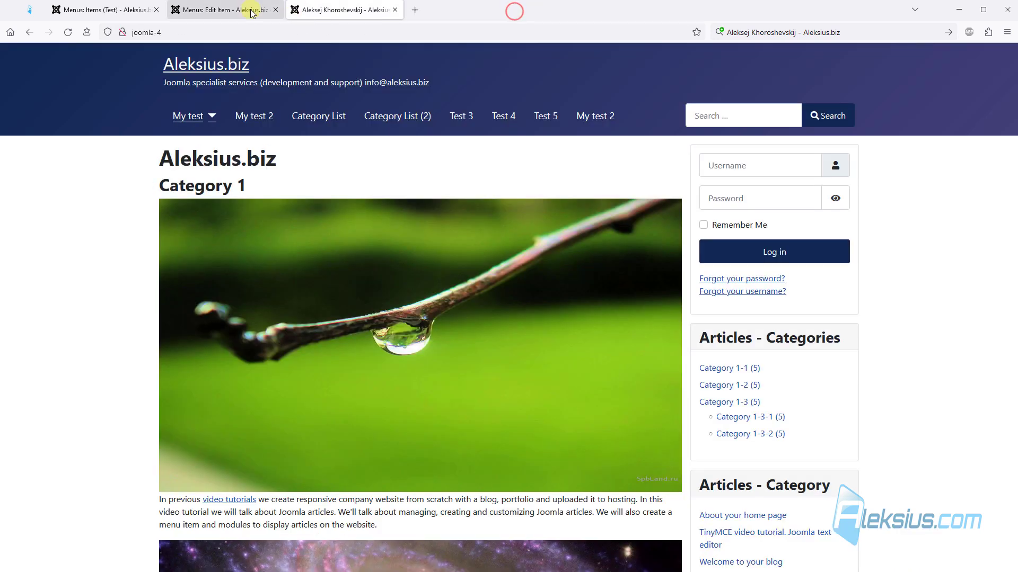
- Set My test's Robots option to "noindex, follow" and save the menu item
click(251, 11)
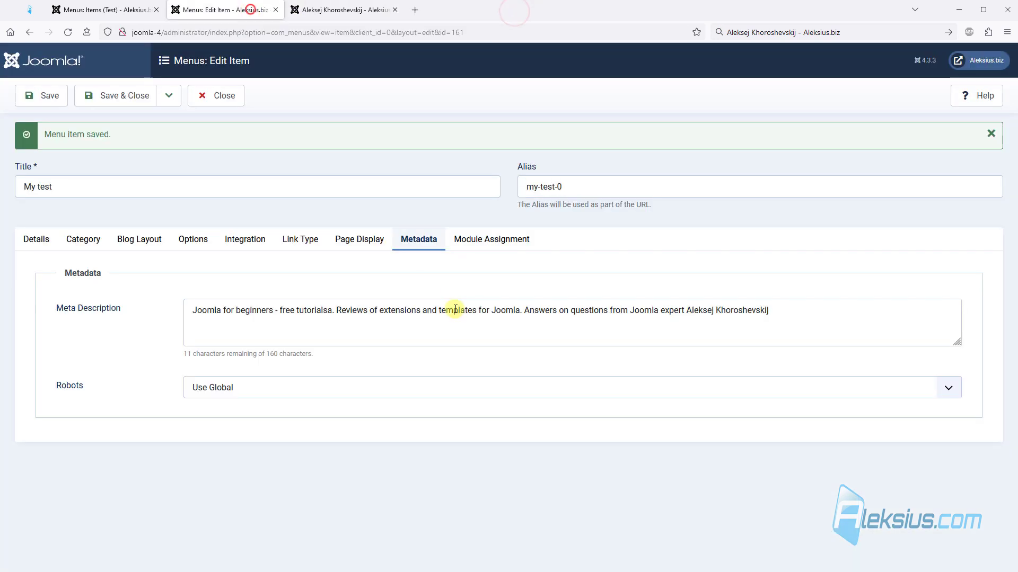
click(223, 393)
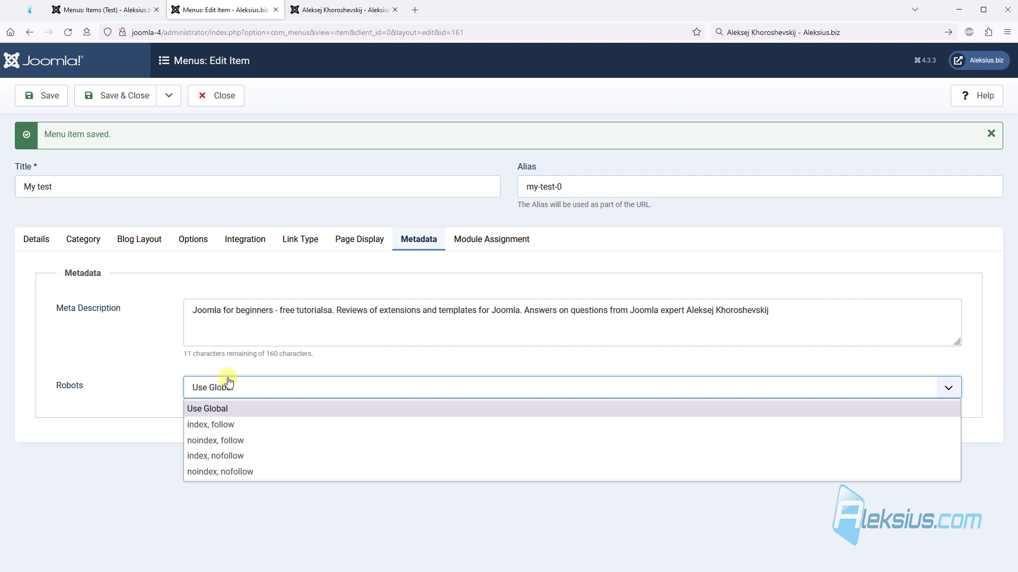
click(275, 438)
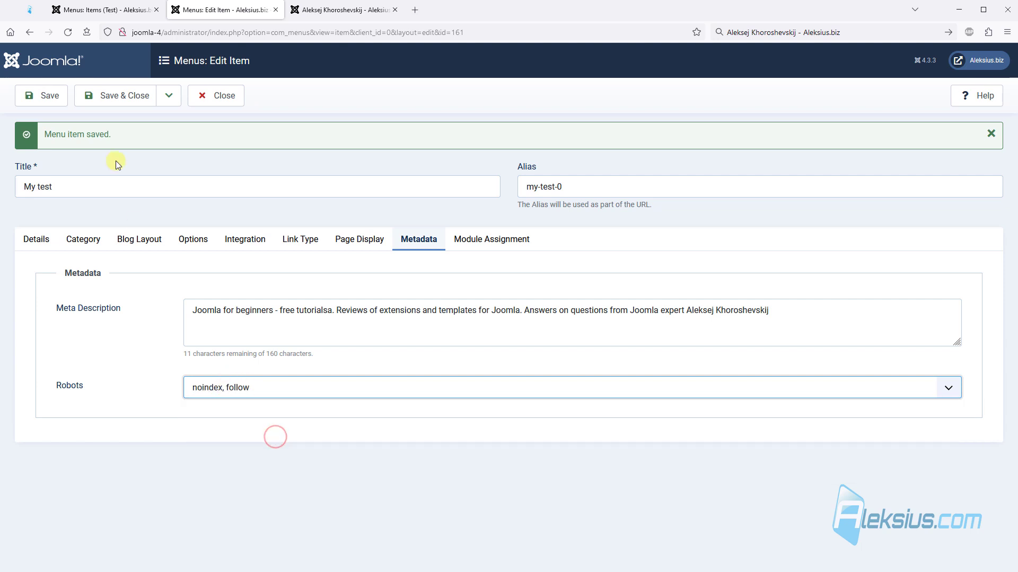
click(49, 95)
- Examine the robots meta tag in the source code of the site's home page
click(325, 18)
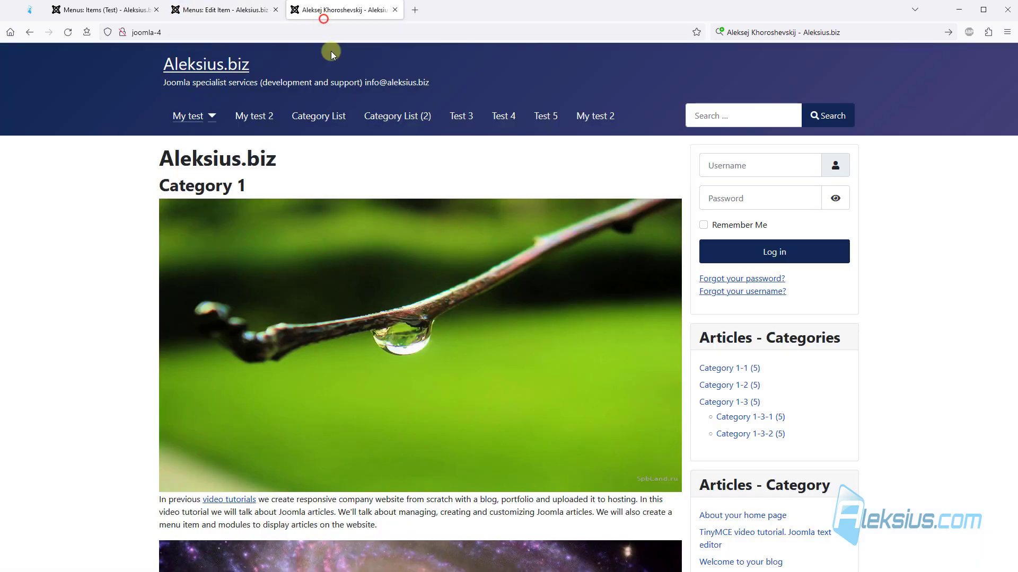
click(339, 166)
key(ctrl+u)
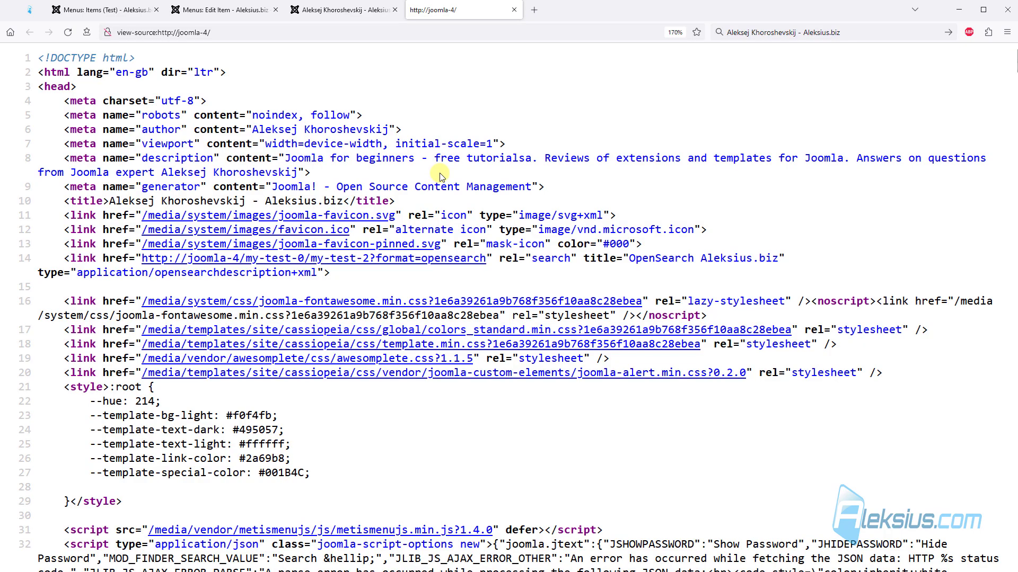
drag(363, 113, 64, 115)
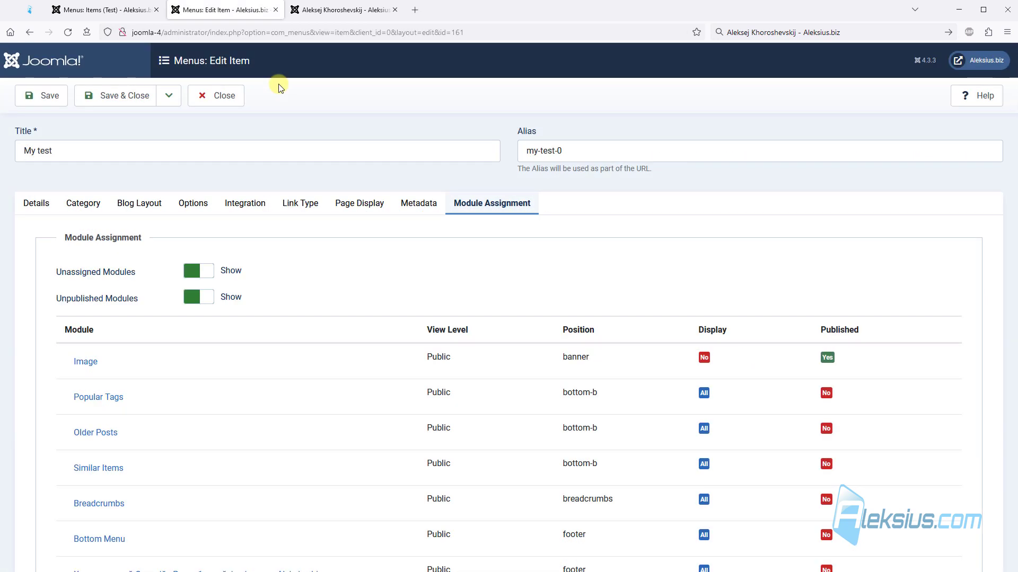
- Review the list of modules in My test's module assignment settings
scroll(369, 283, down, 2)
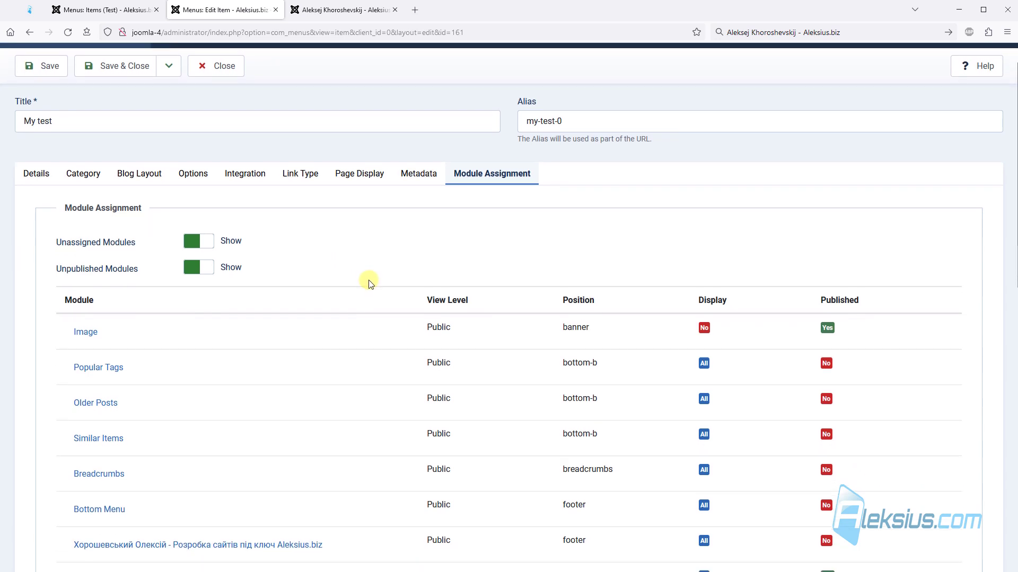
scroll(370, 283, down, 10)
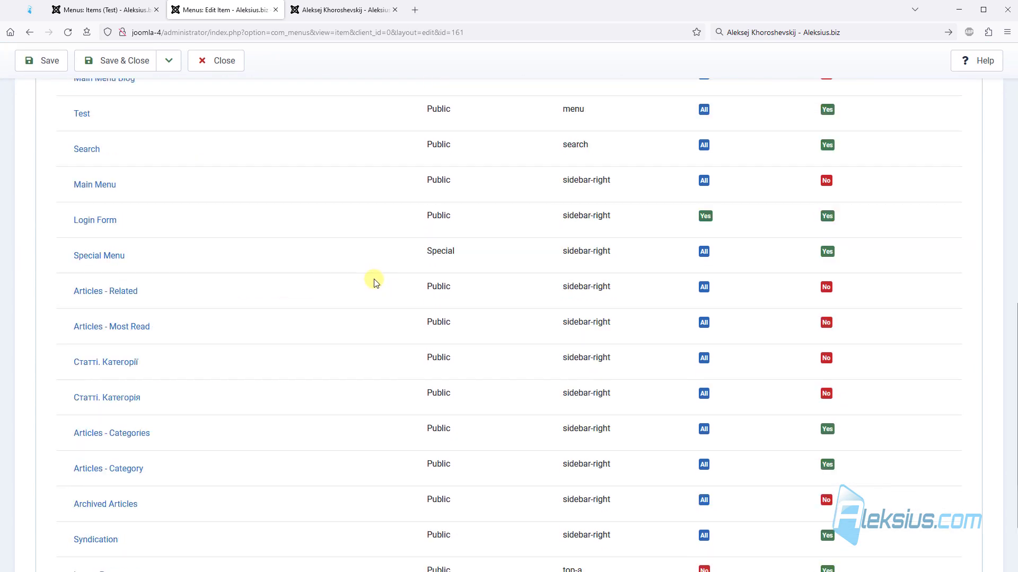